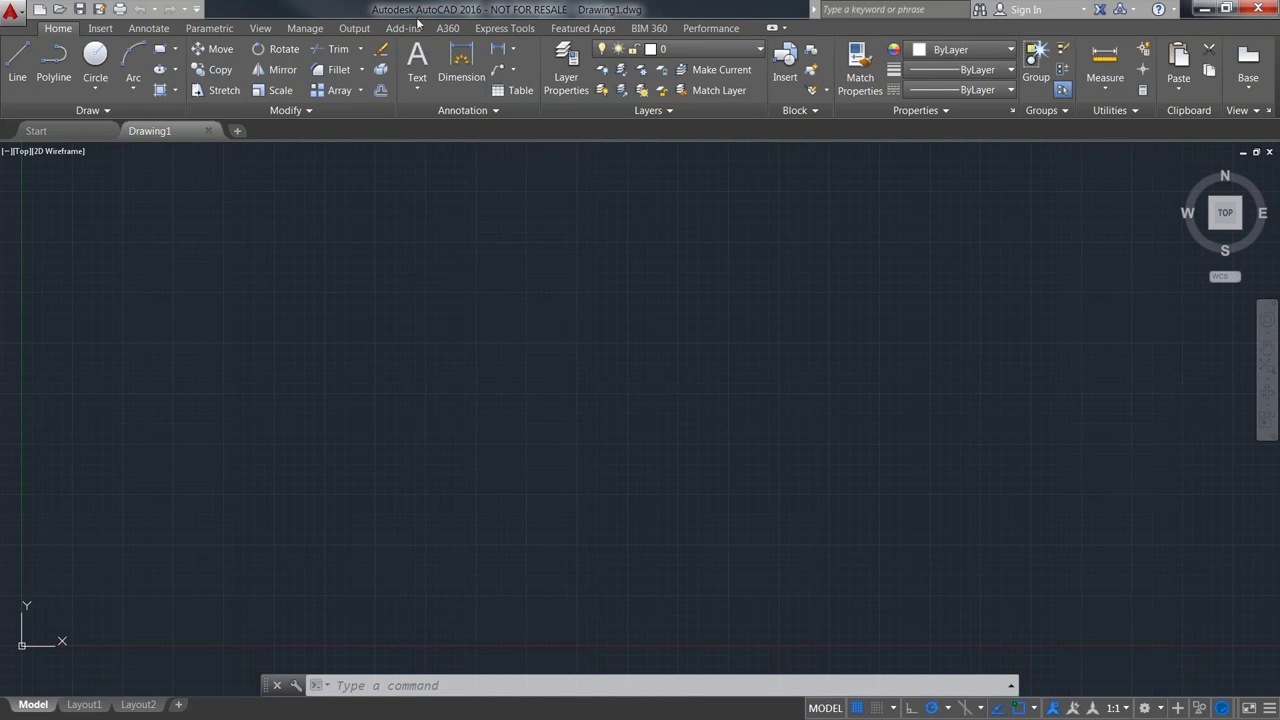
- Close the Drawing1 tab and begin Drawing2 from the acad.dwt template
click(209, 131)
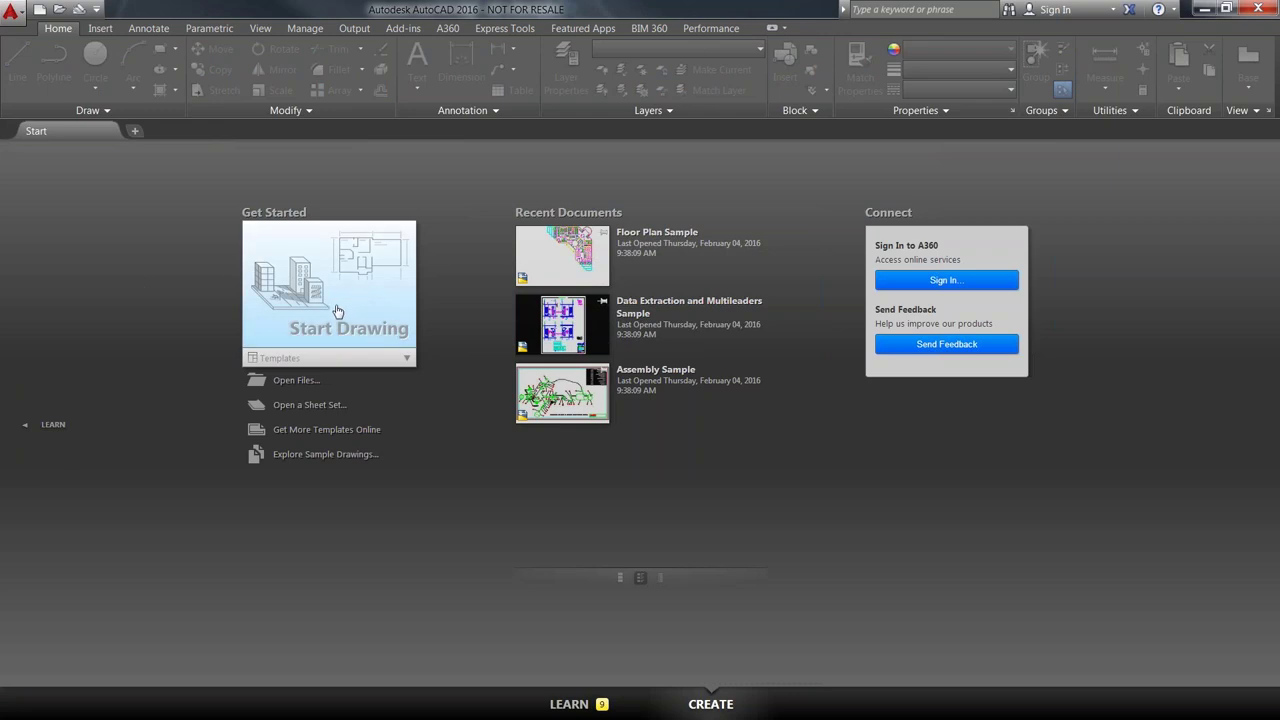
click(406, 359)
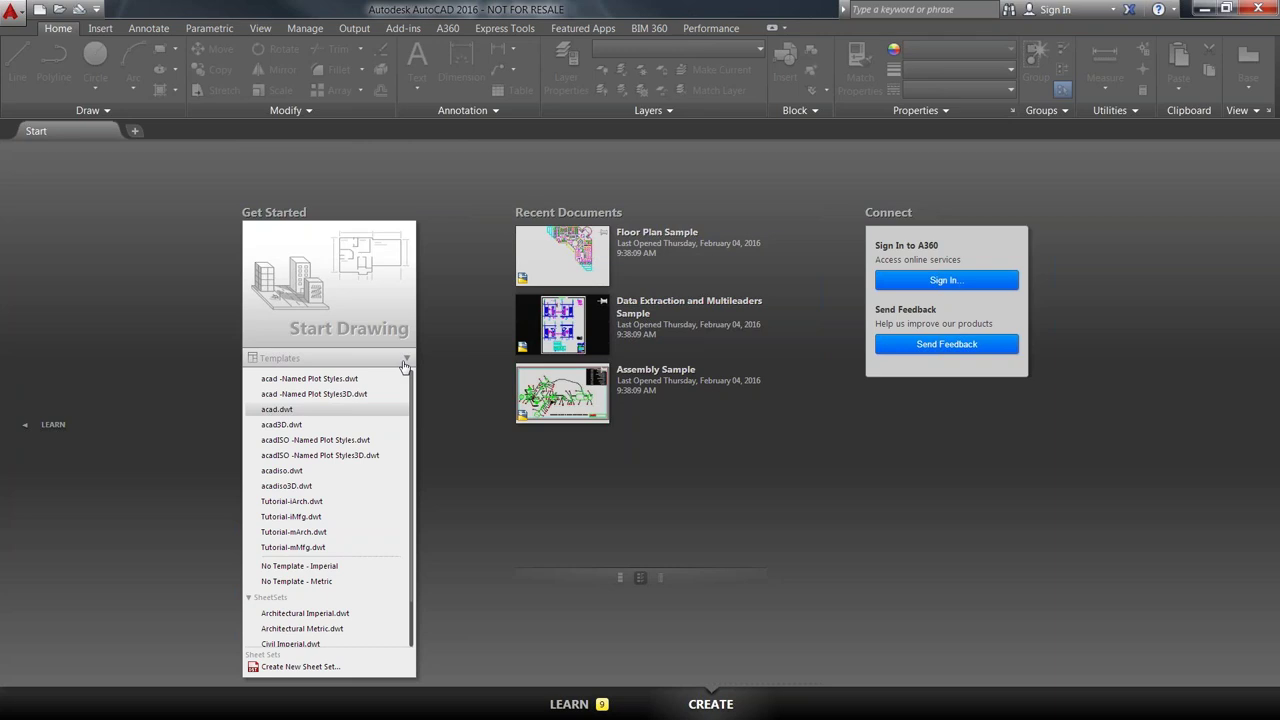
click(274, 412)
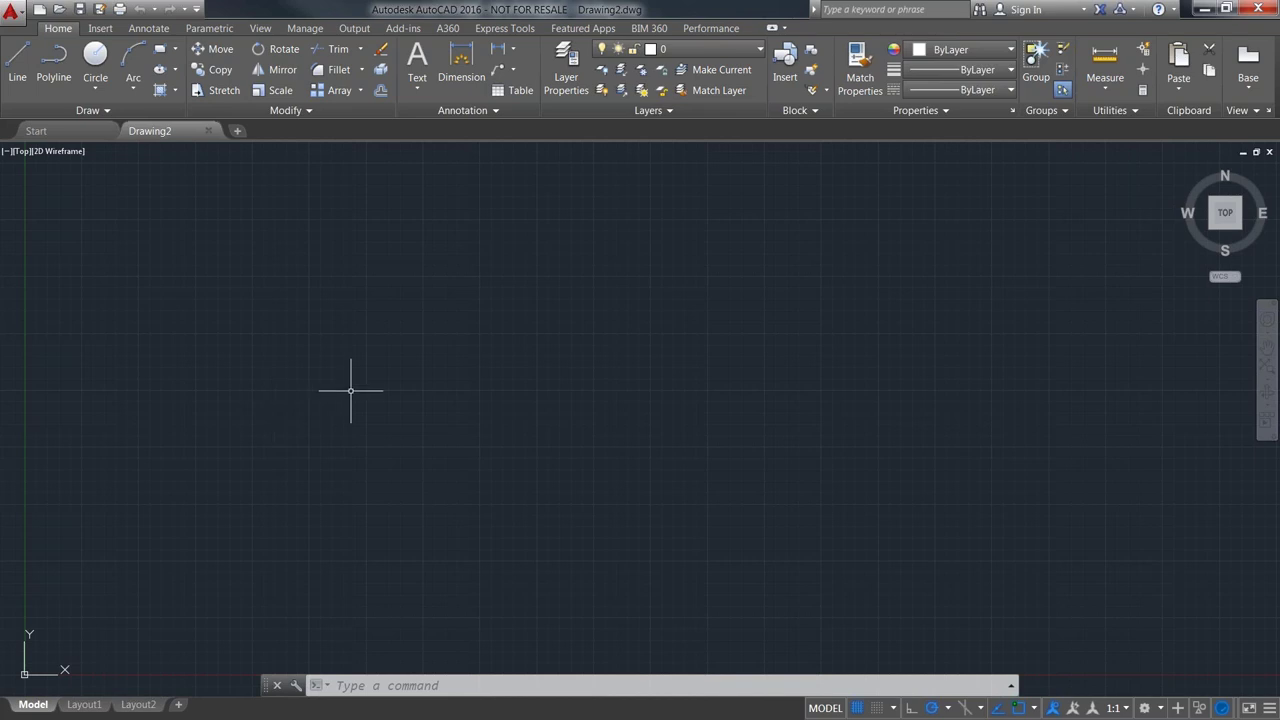
- Open Options with OP, centre the dialog, and keep the Display colour scheme on Dark
text(op)
key(Return)
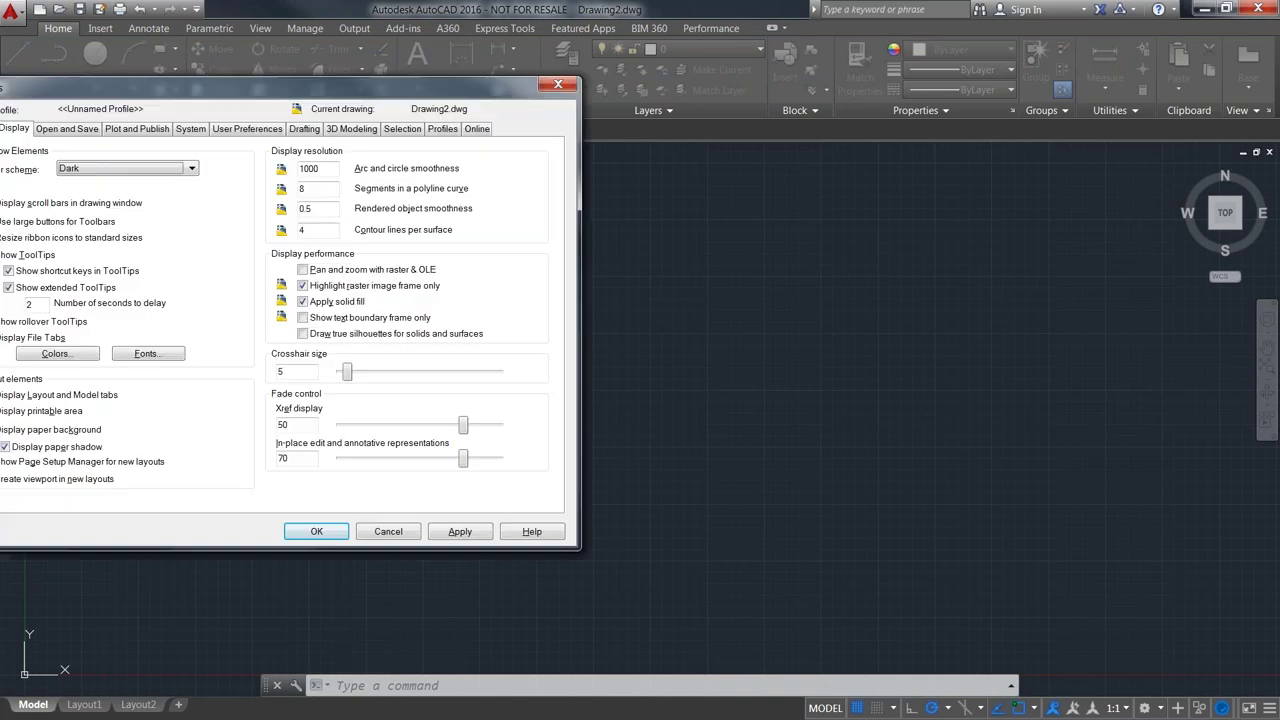
drag(80, 75, 517, 176)
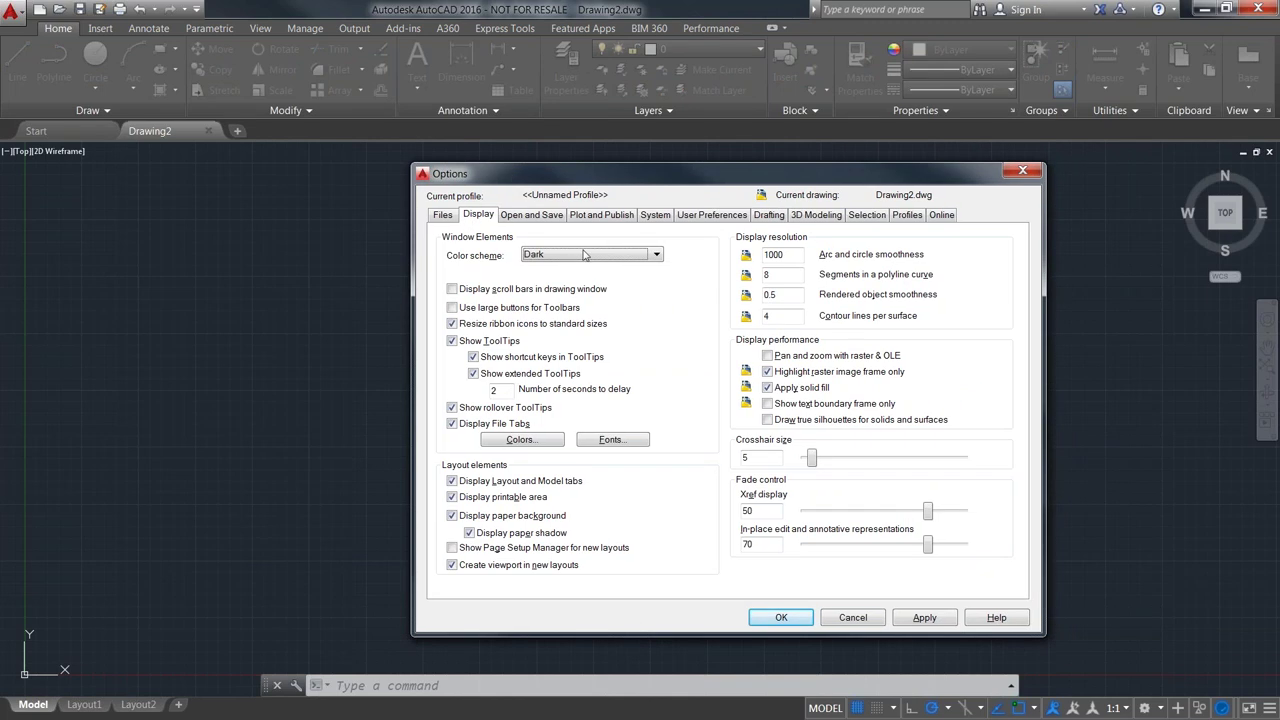
click(656, 254)
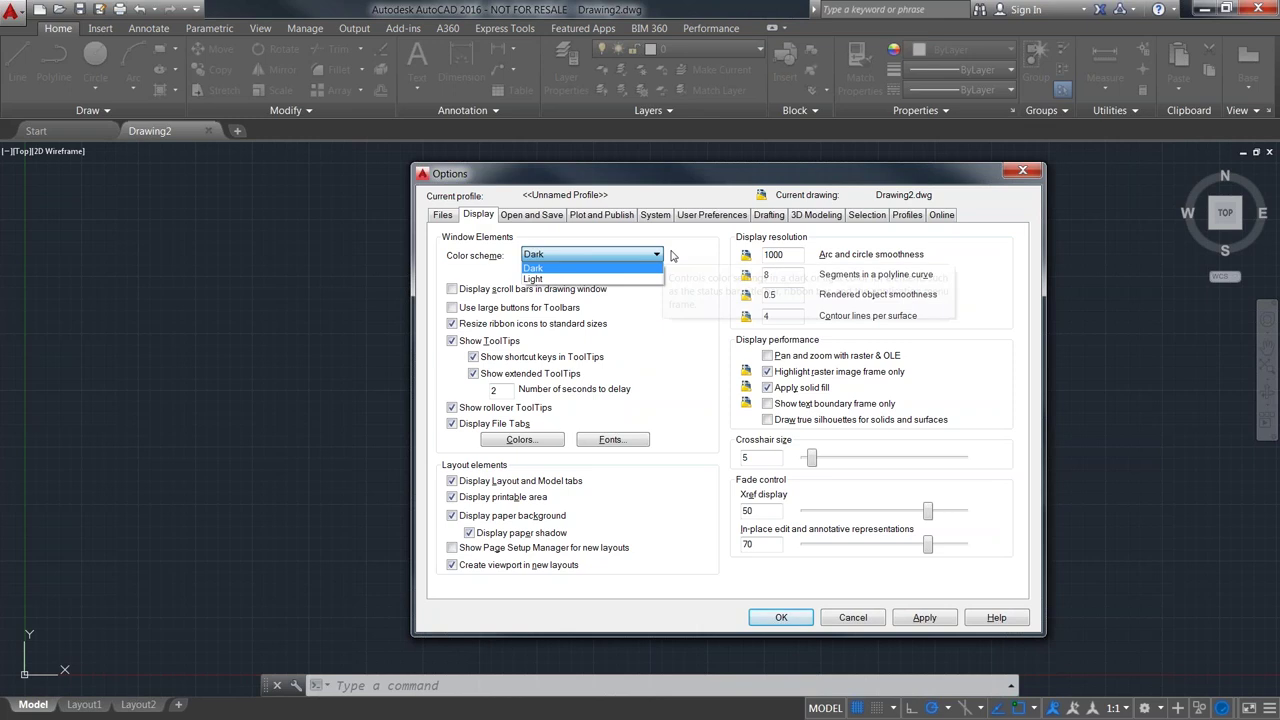
click(691, 256)
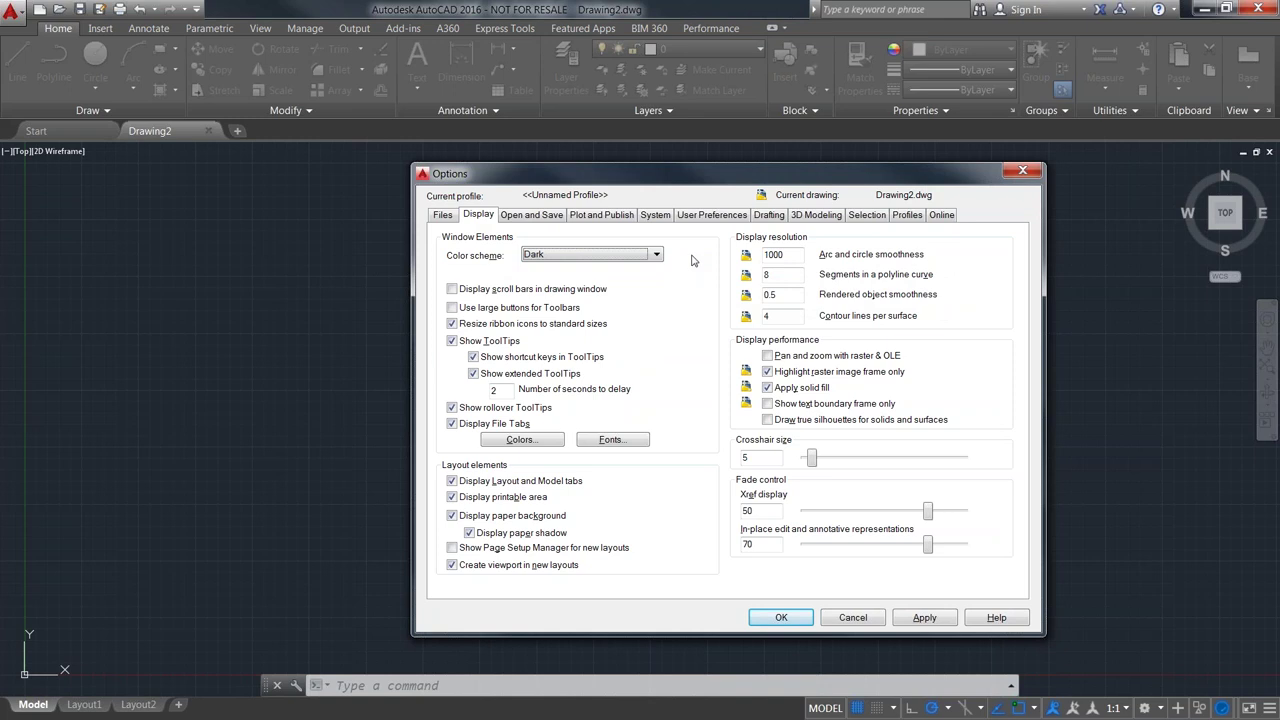
- In Drawing Window Colors, set the model space uniform background to Black
click(519, 442)
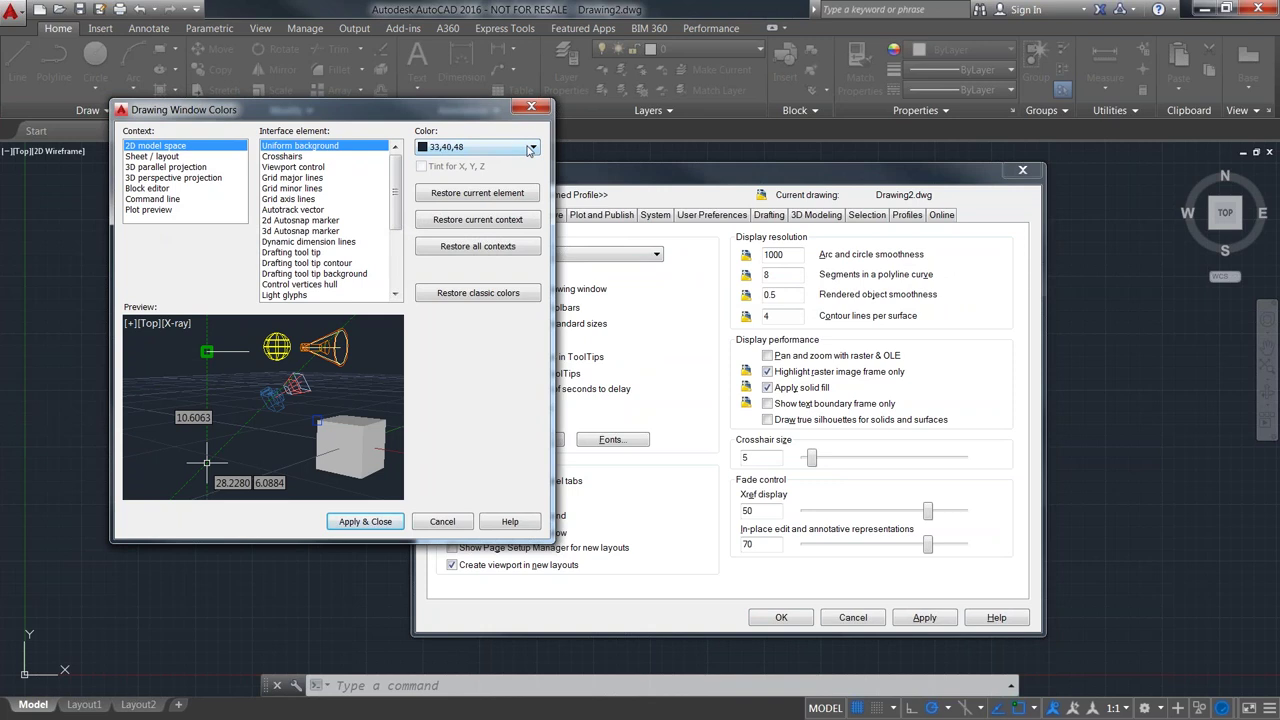
click(526, 148)
click(437, 251)
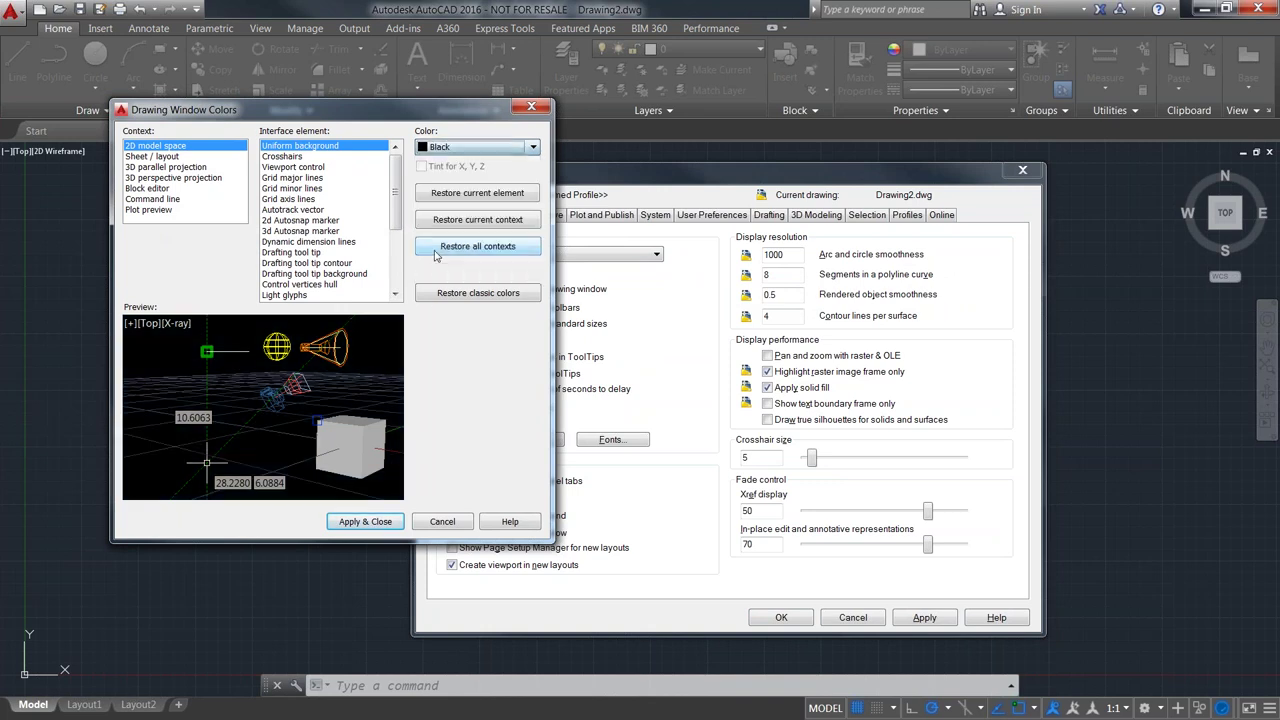
click(275, 157)
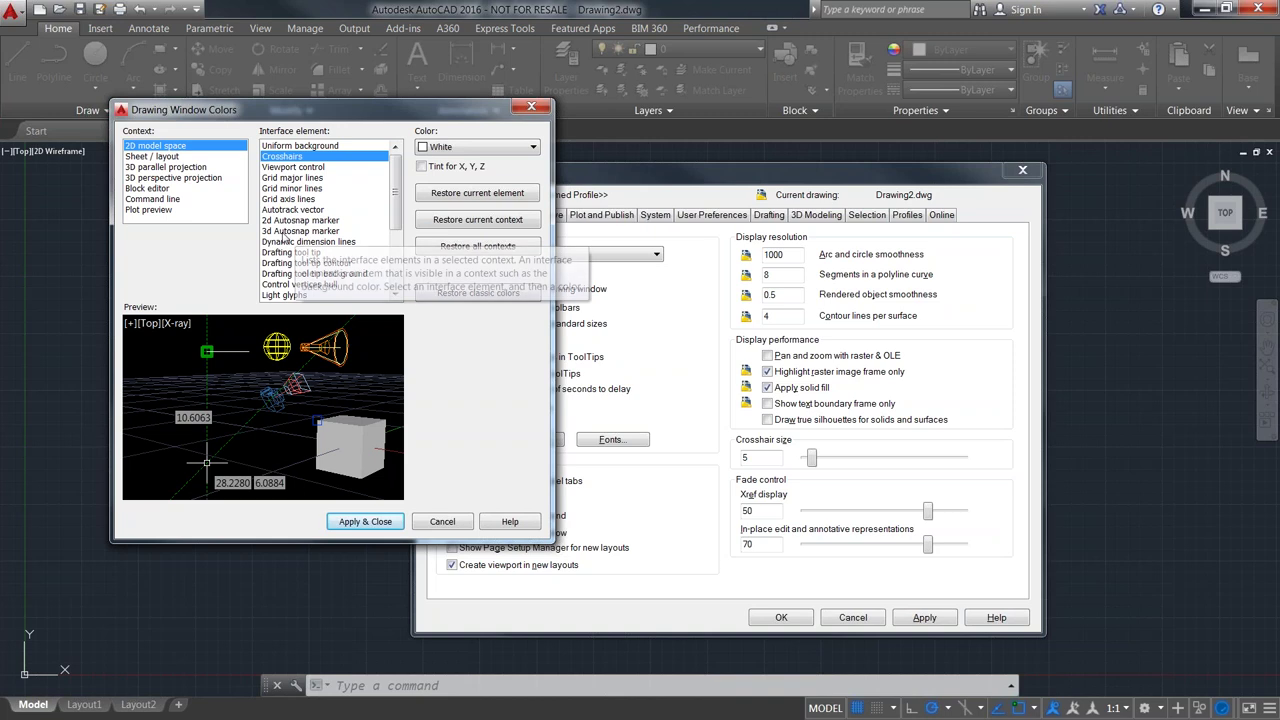
- Make grid major lines Green and minor lines Yellow, then apply and close Options
click(293, 178)
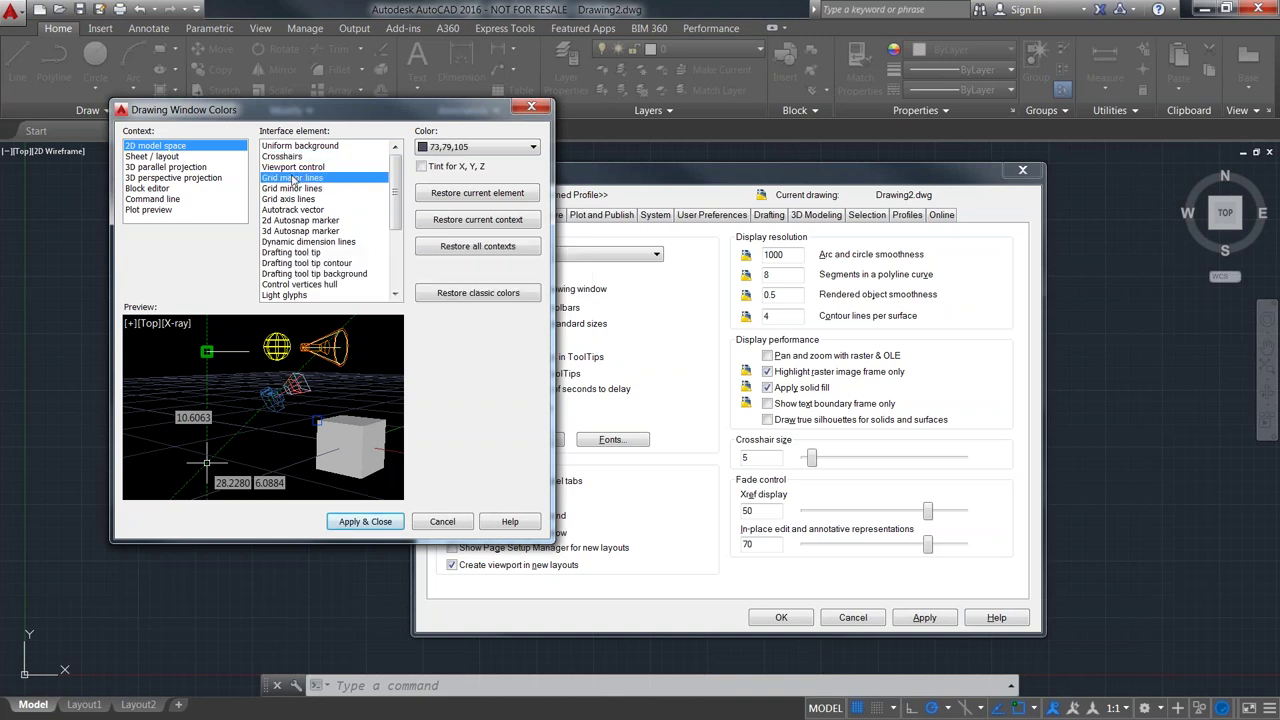
click(533, 148)
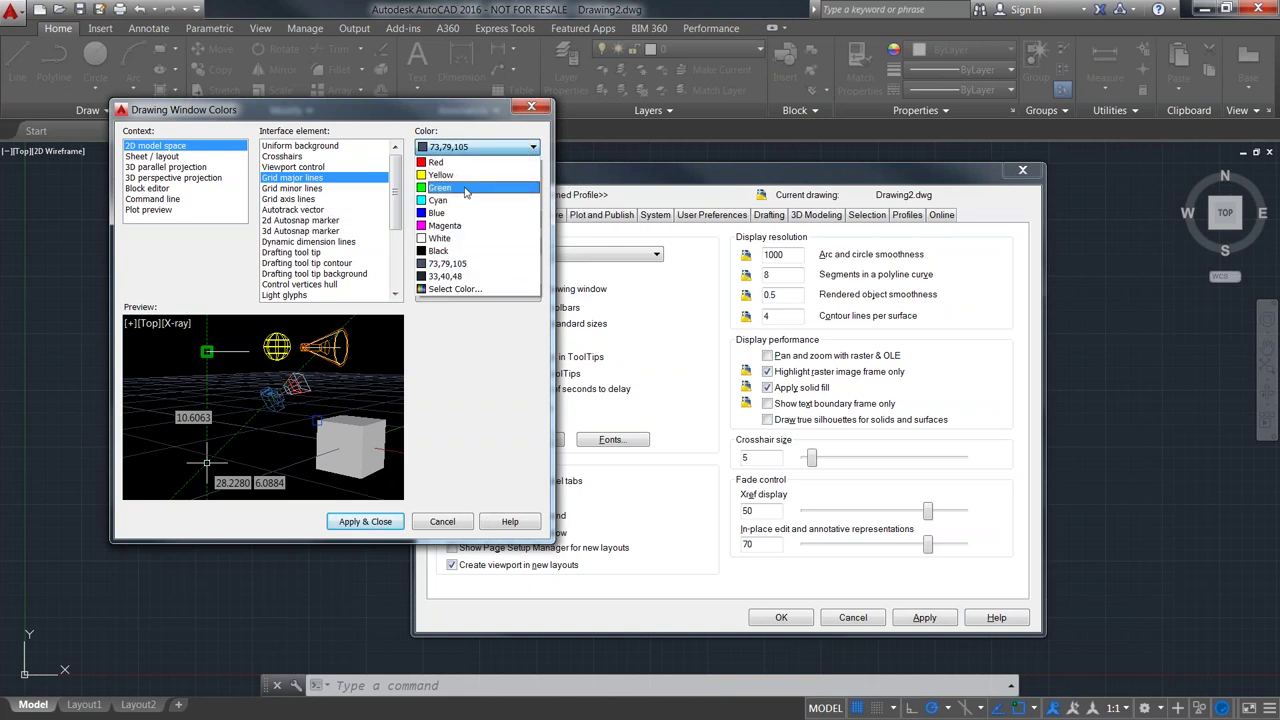
click(470, 190)
click(330, 190)
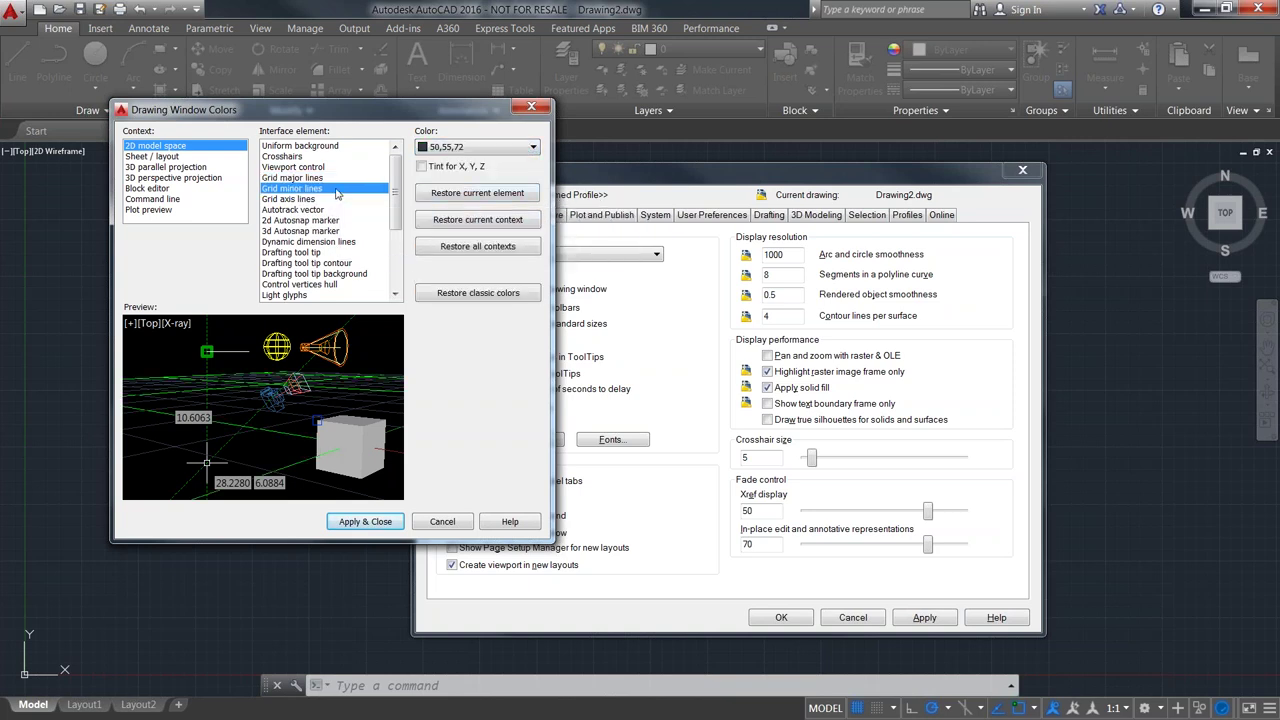
click(505, 150)
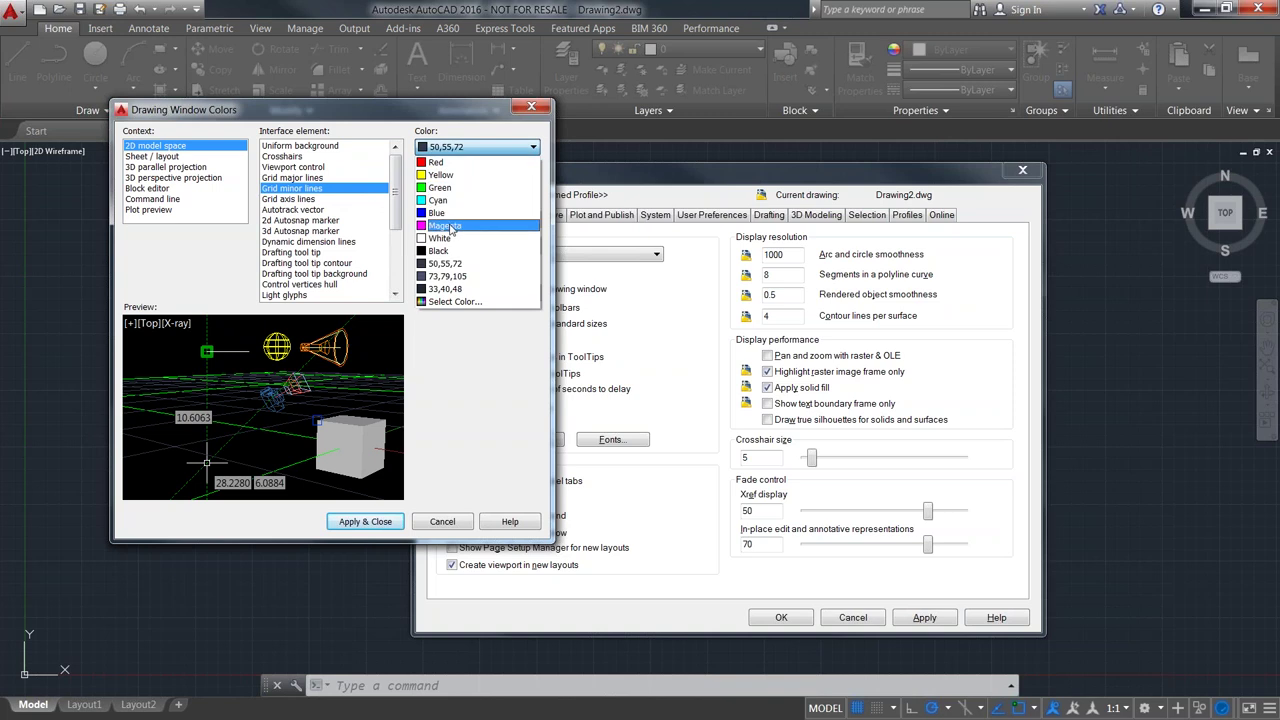
click(440, 176)
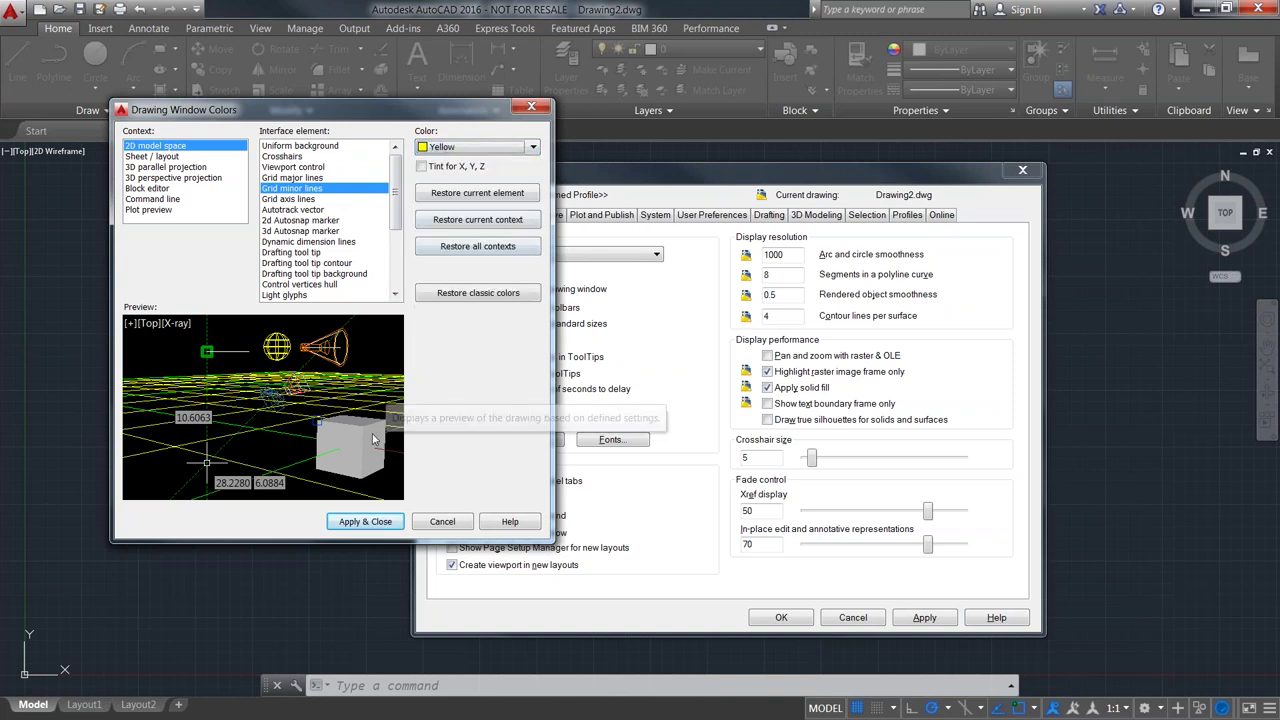
click(366, 523)
click(780, 618)
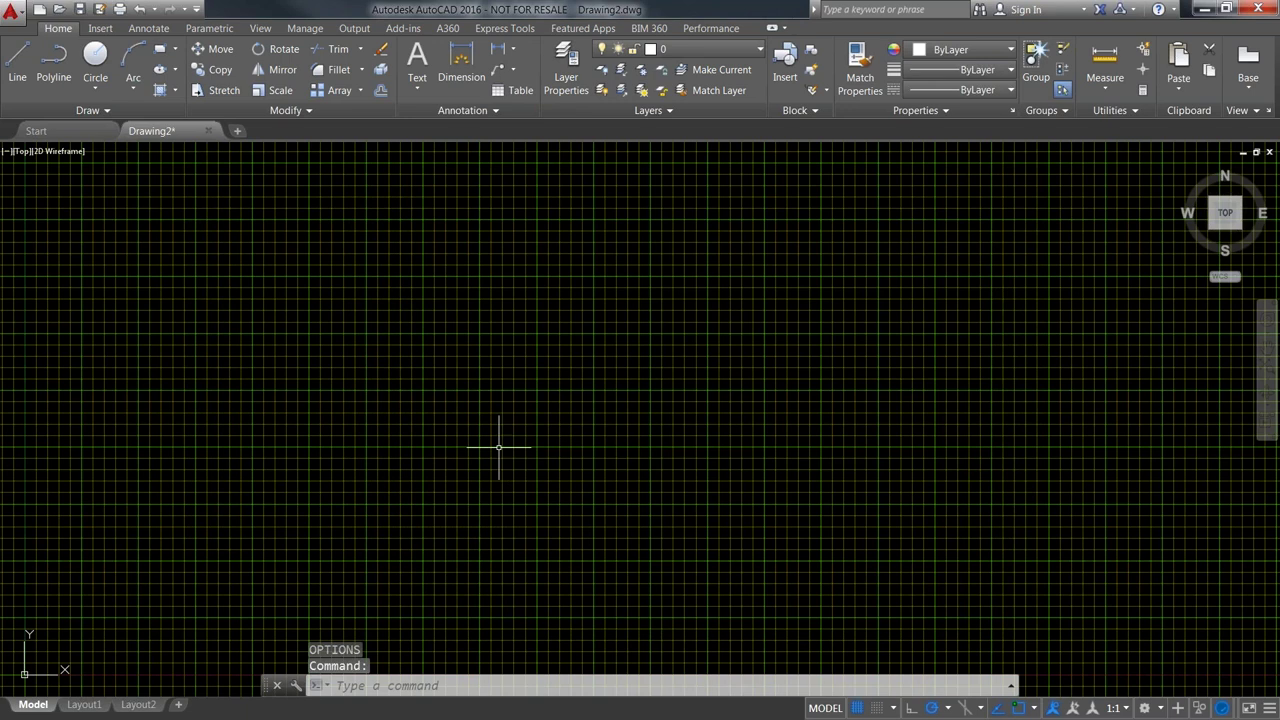
- Reopen Options from the right-click menu and restore all drawing window colour contexts to defaults
scroll(464, 423, up, 3)
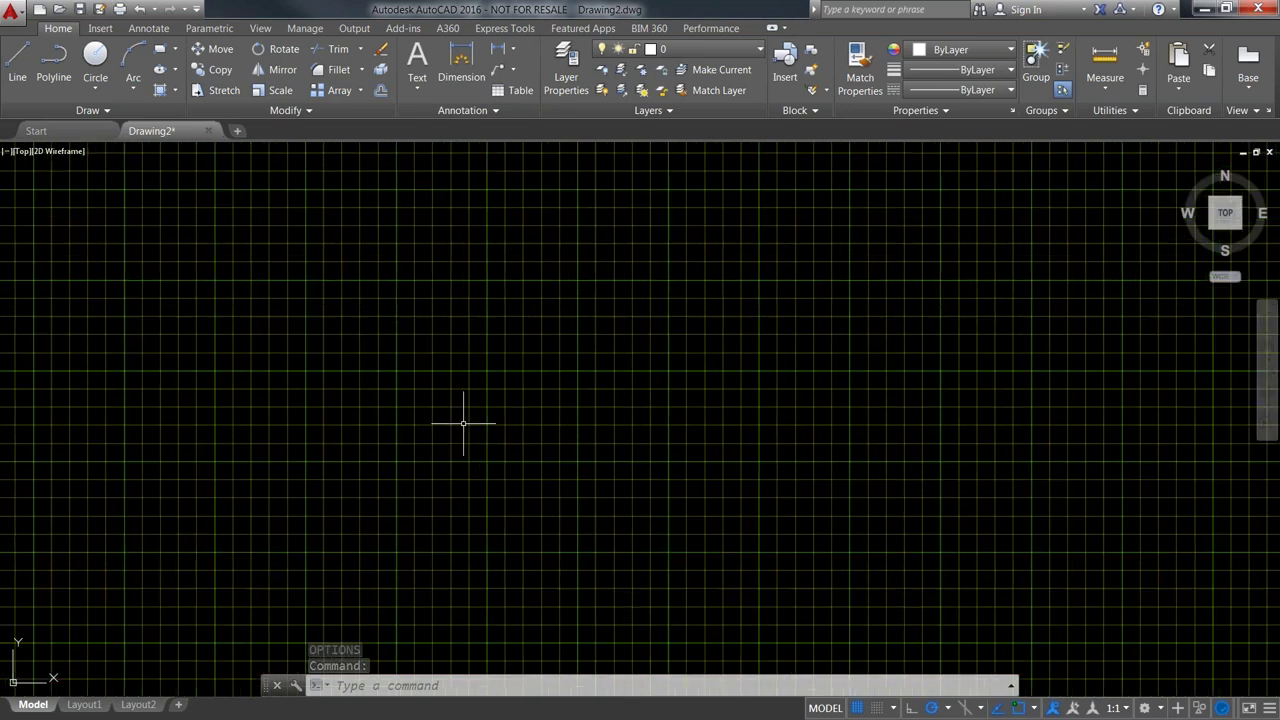
scroll(451, 426, up, 3)
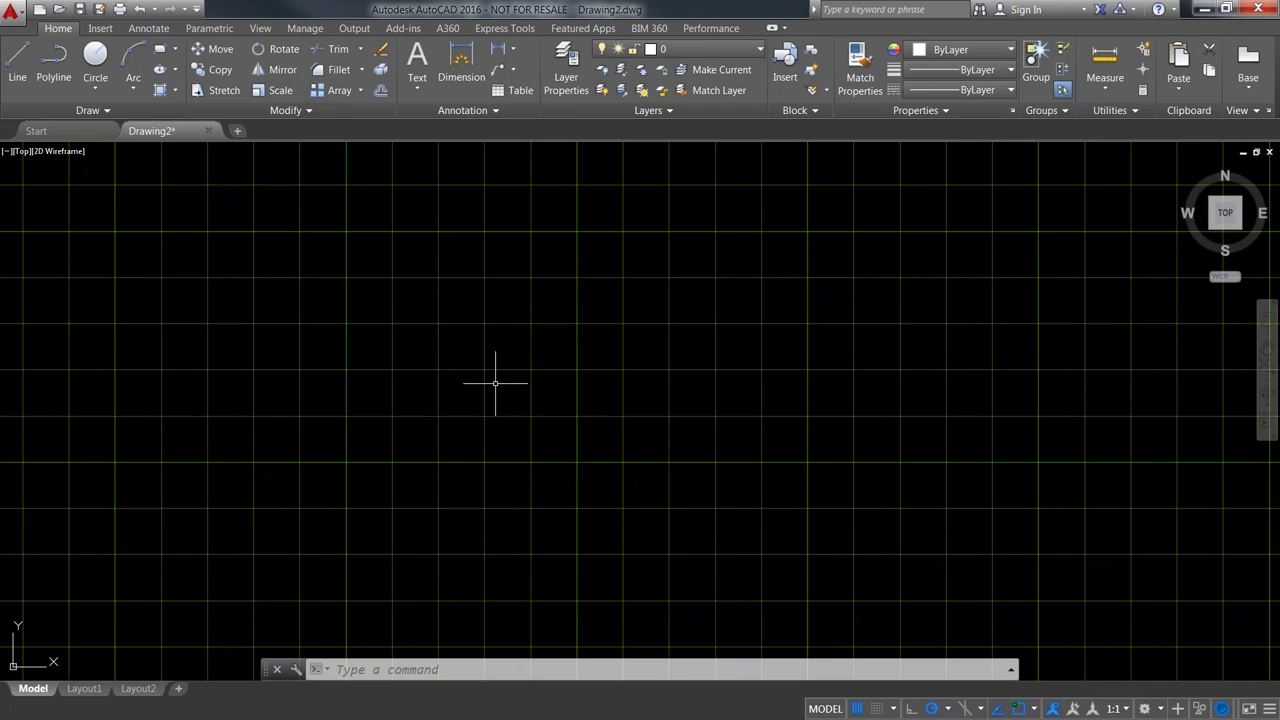
right_click(502, 380)
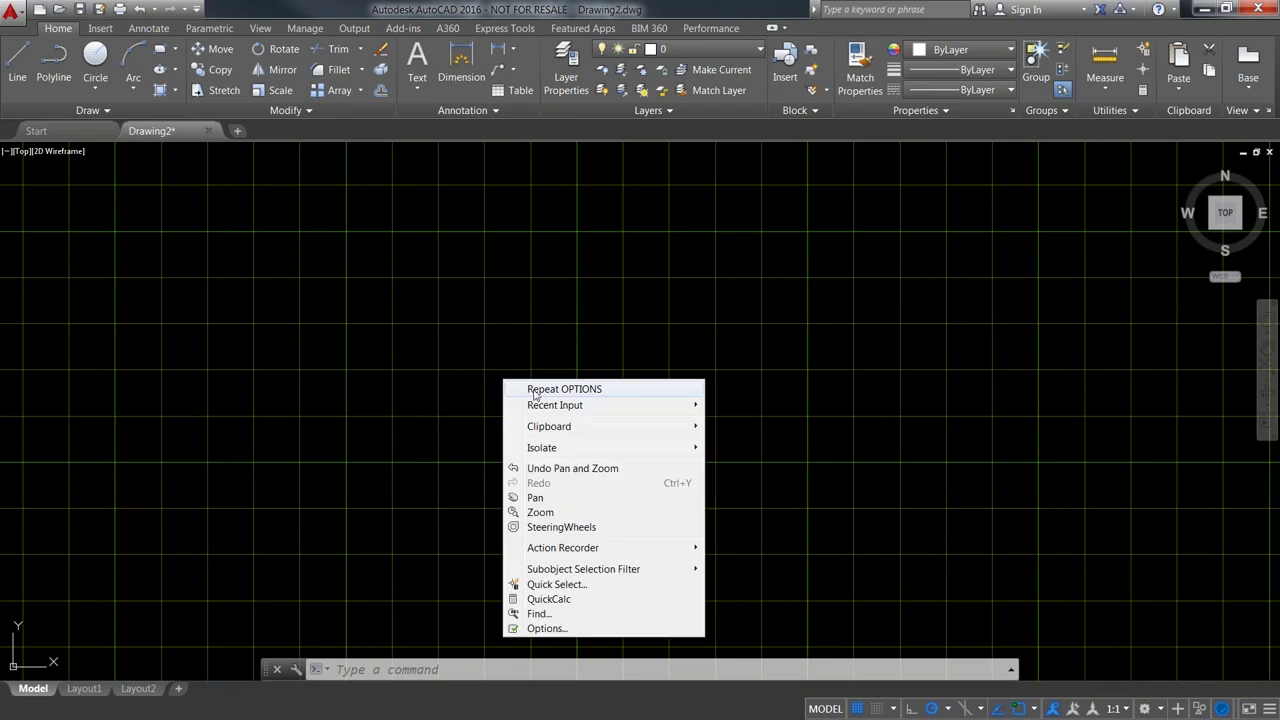
click(533, 390)
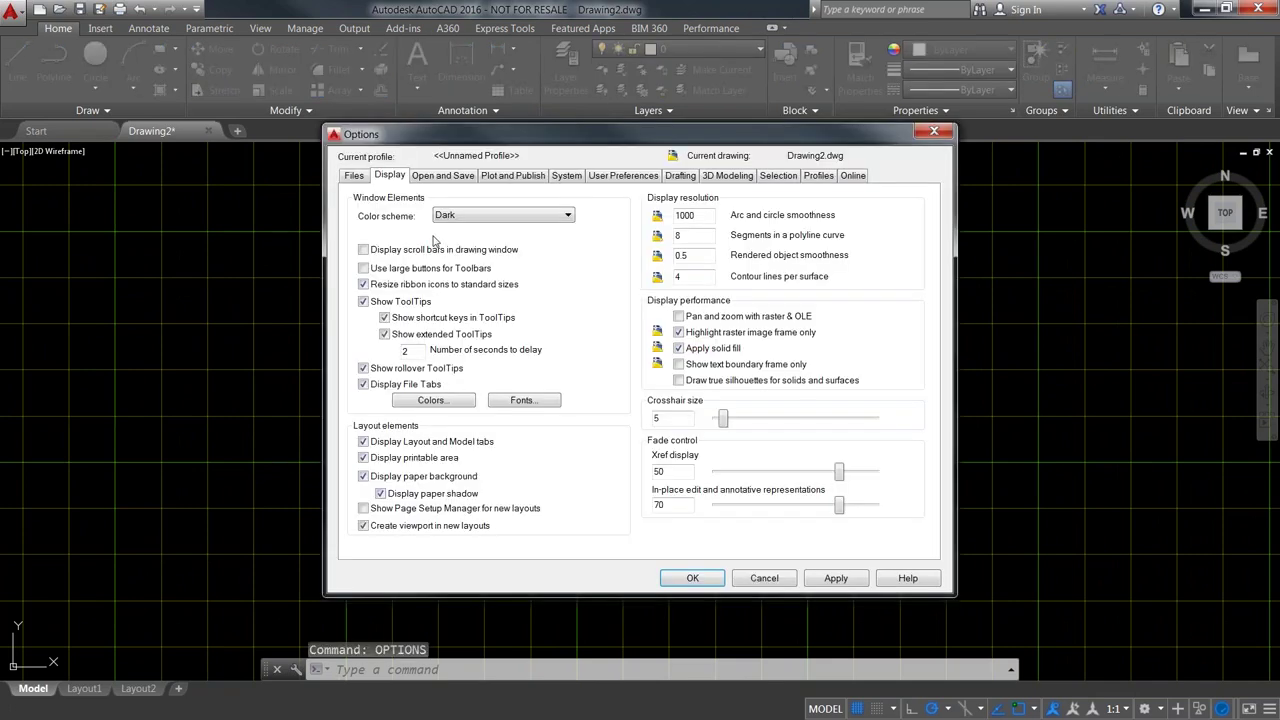
click(431, 401)
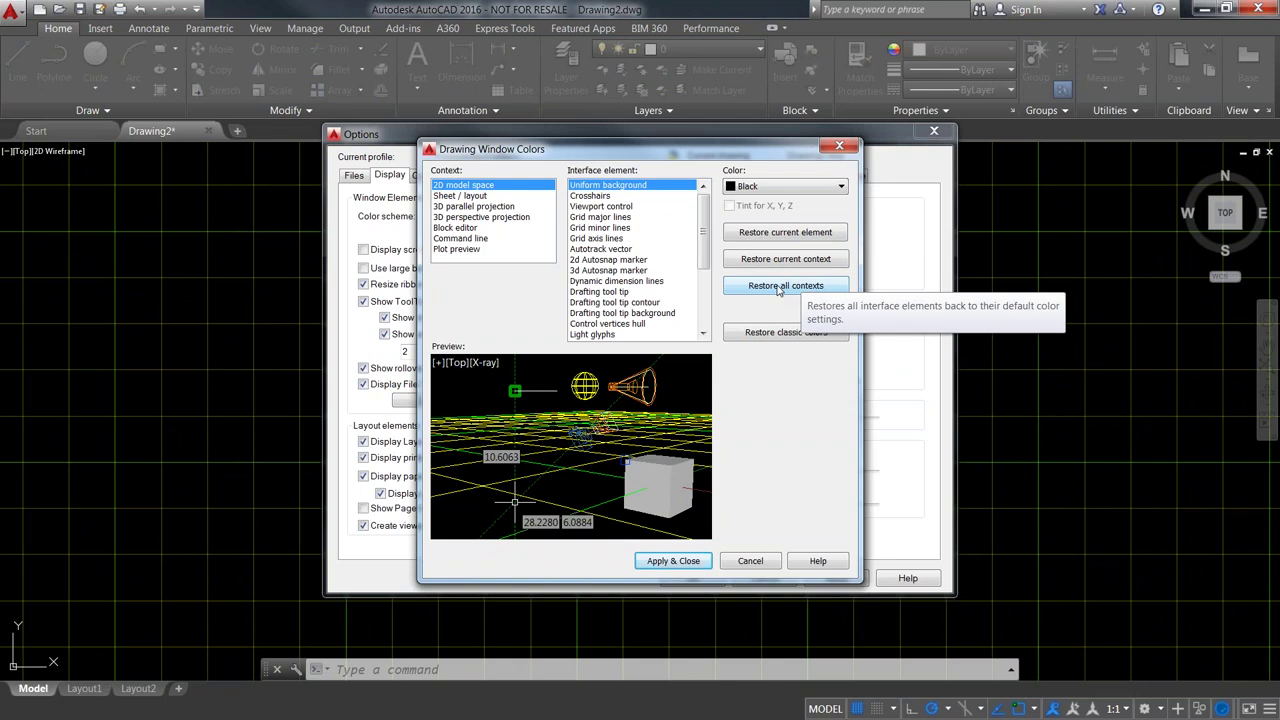
click(779, 287)
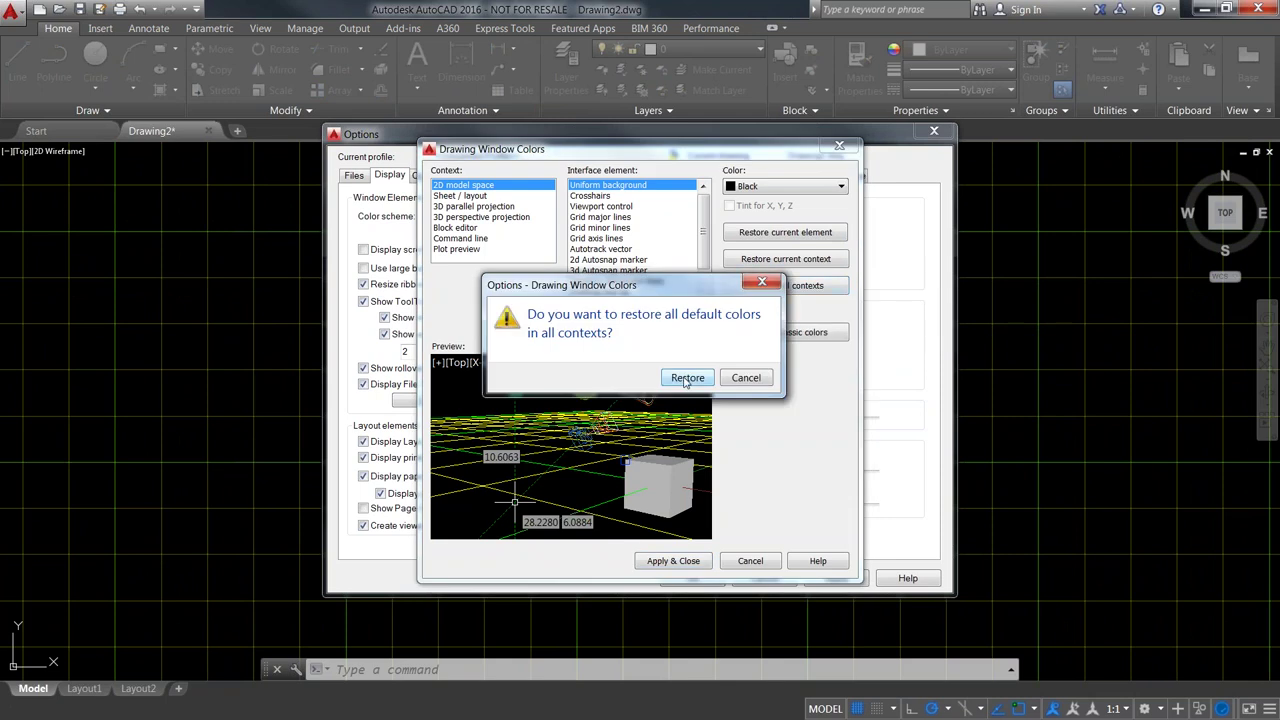
click(687, 378)
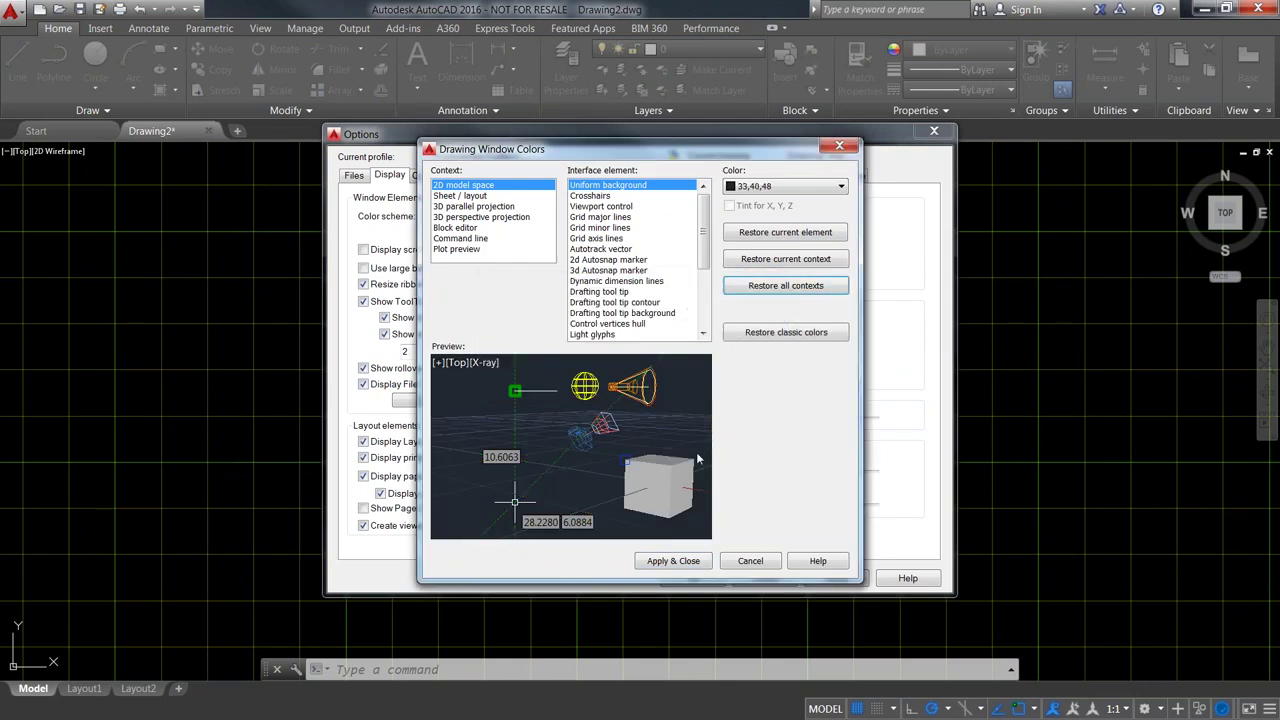
click(670, 563)
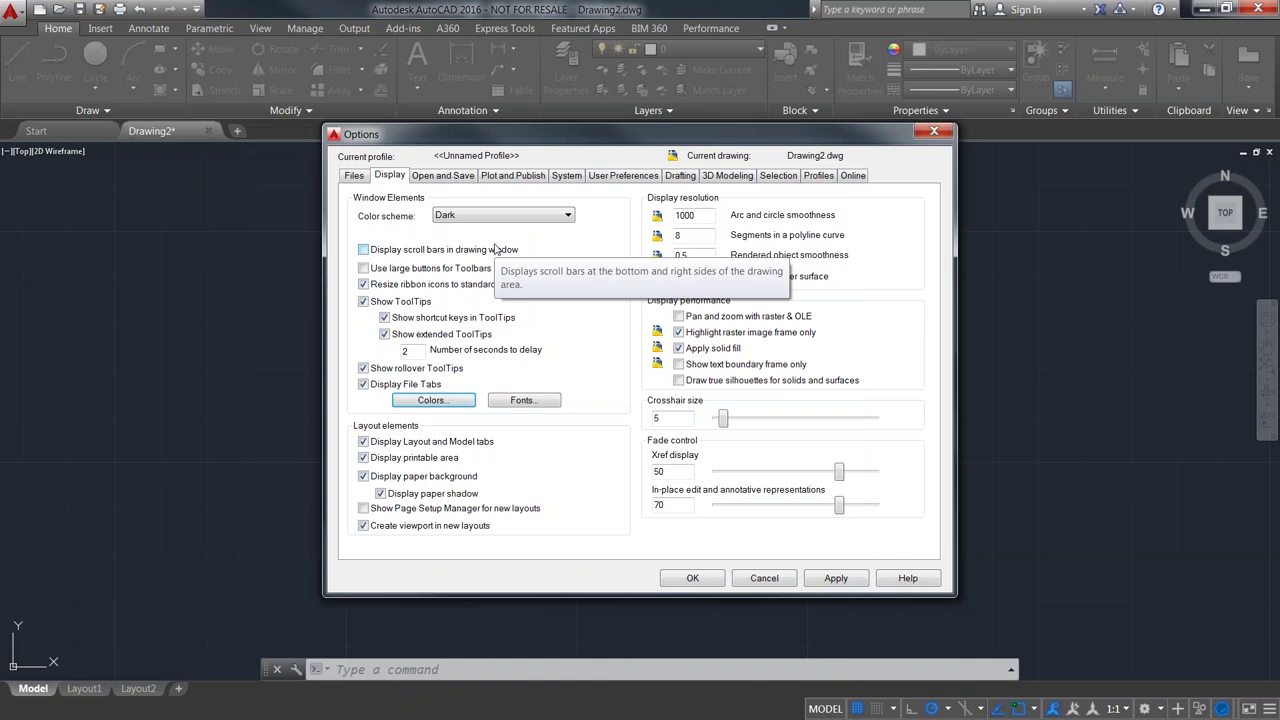
- Go to User Preferences and bring up the Right-click Customization settings
click(616, 176)
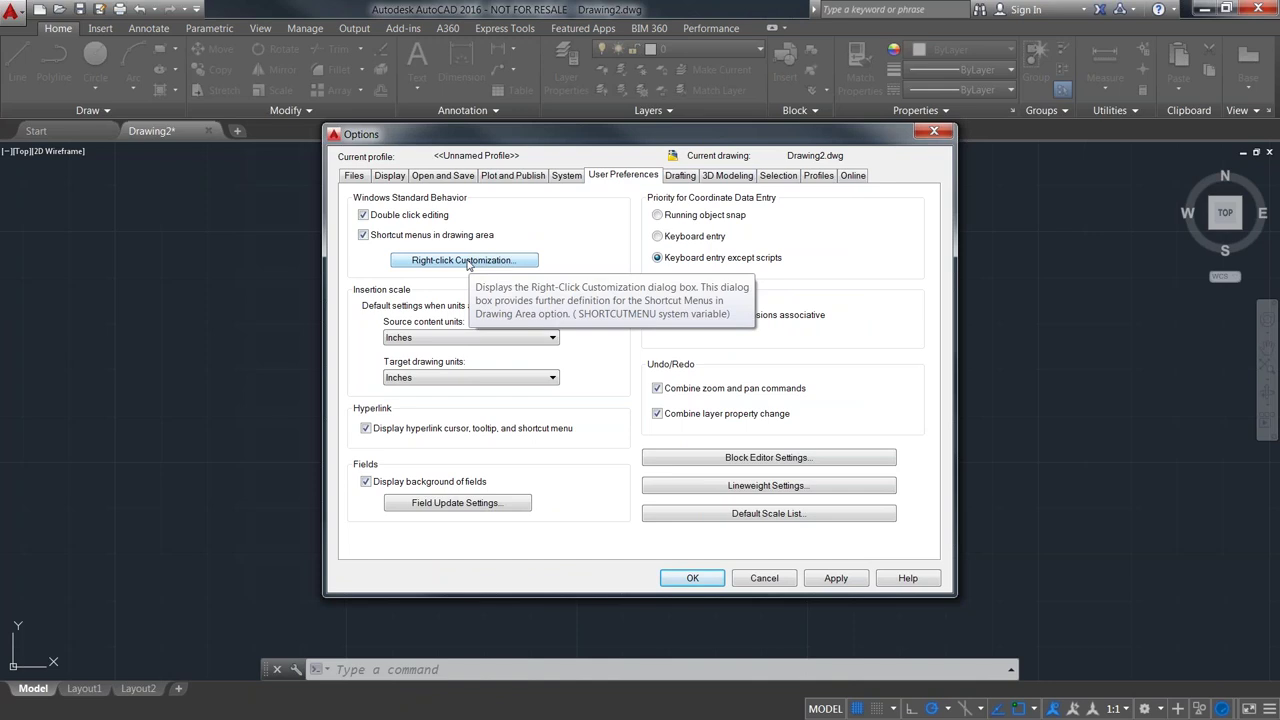
click(465, 260)
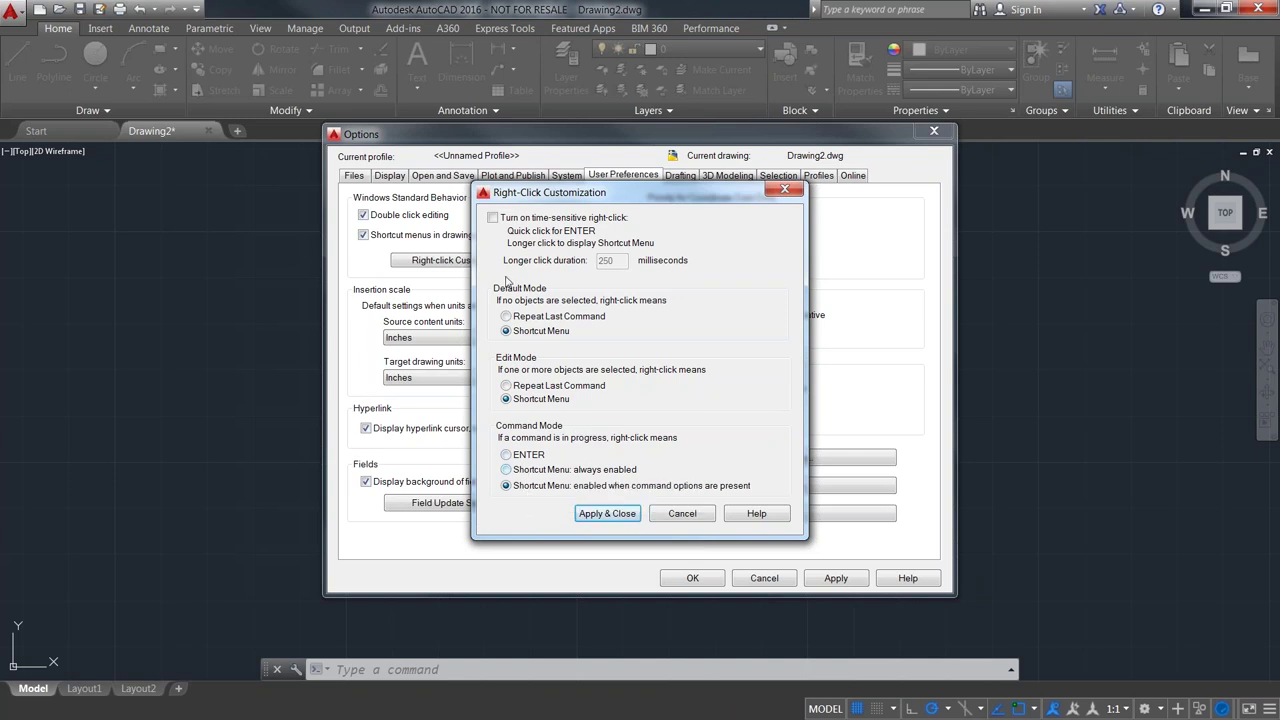
- Turn on time-sensitive right-click with a 250 ms duration and accept the Options
click(493, 218)
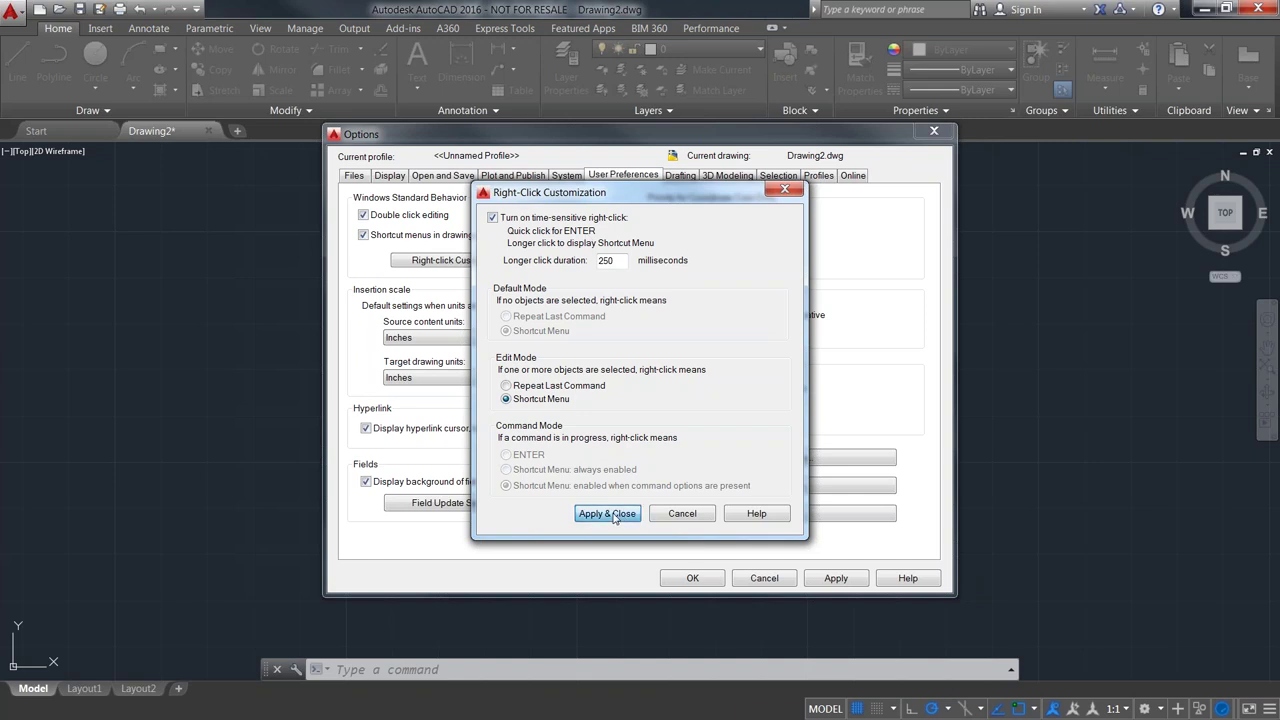
click(607, 513)
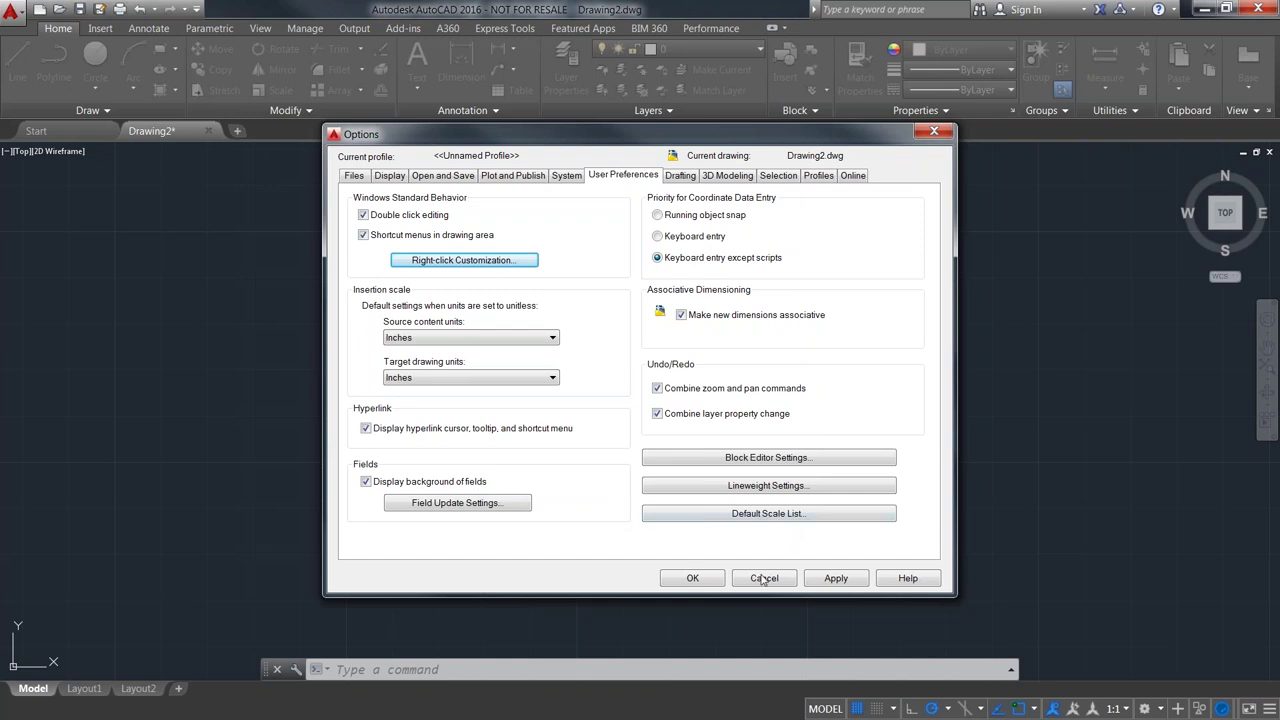
click(704, 583)
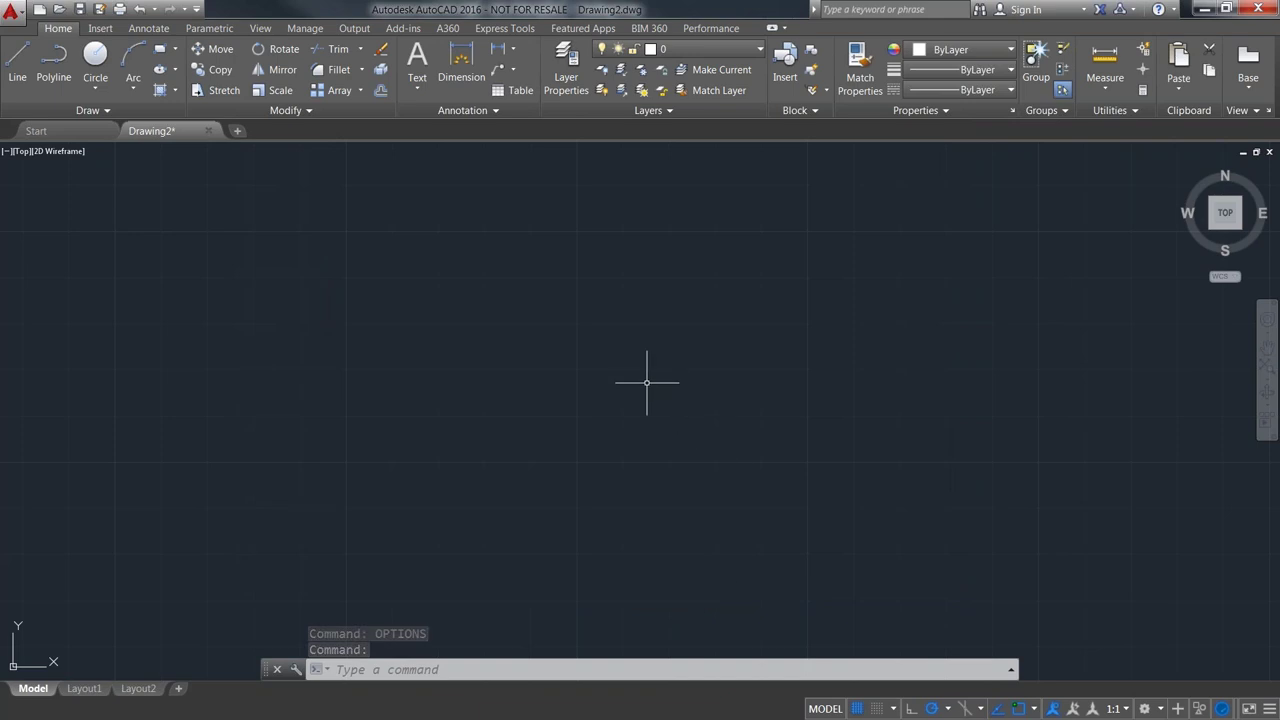
text(Fds)
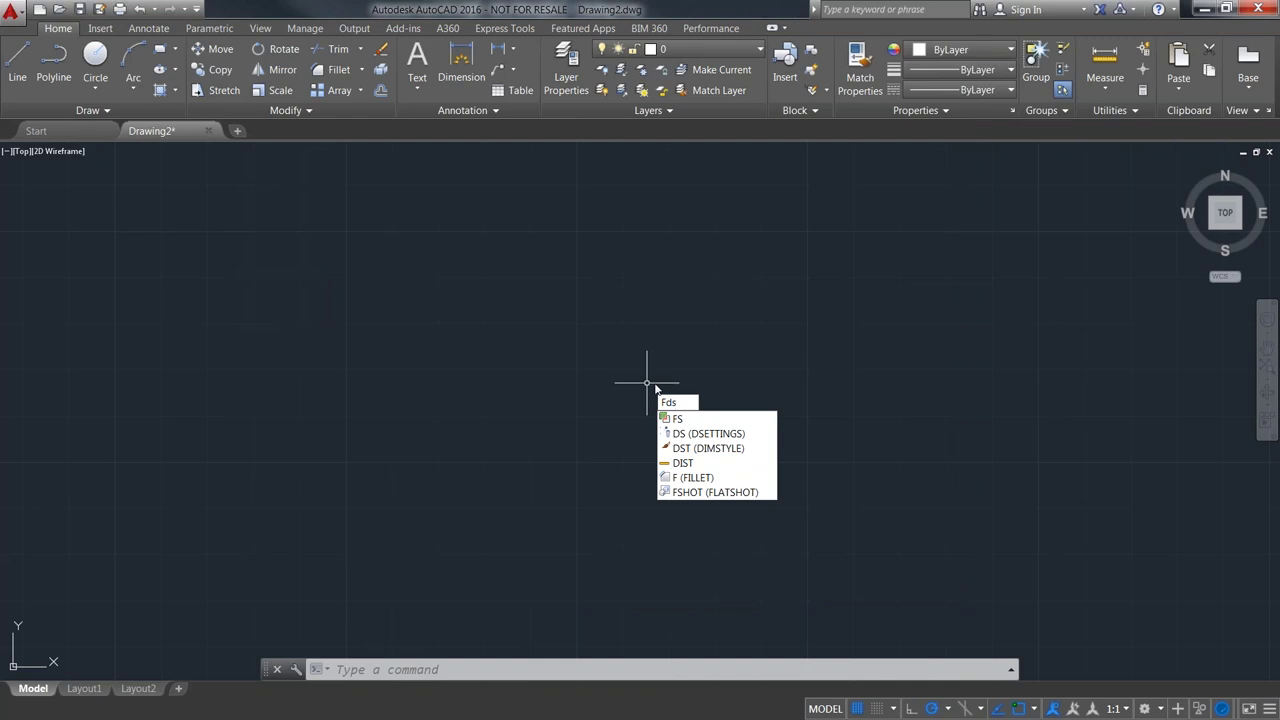
key(Escape)
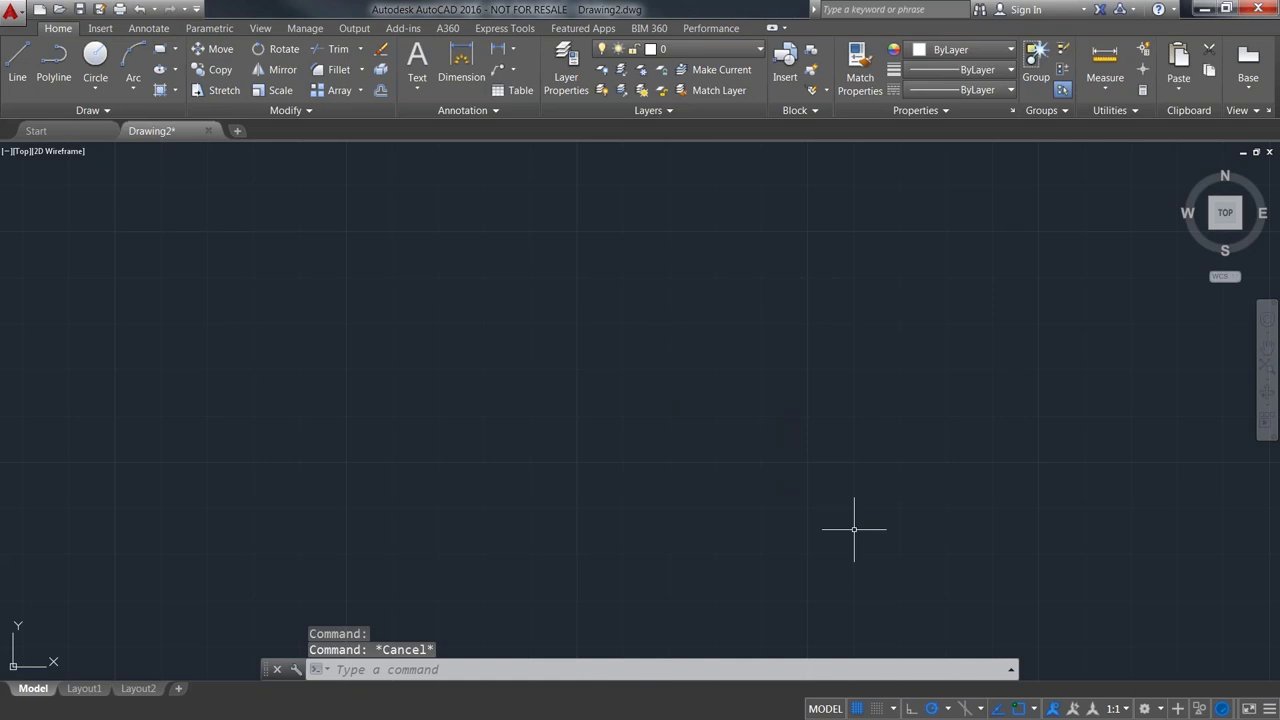
- Add Dynamic Input to the status bar through Customization and toggle it on
click(1269, 708)
click(1214, 165)
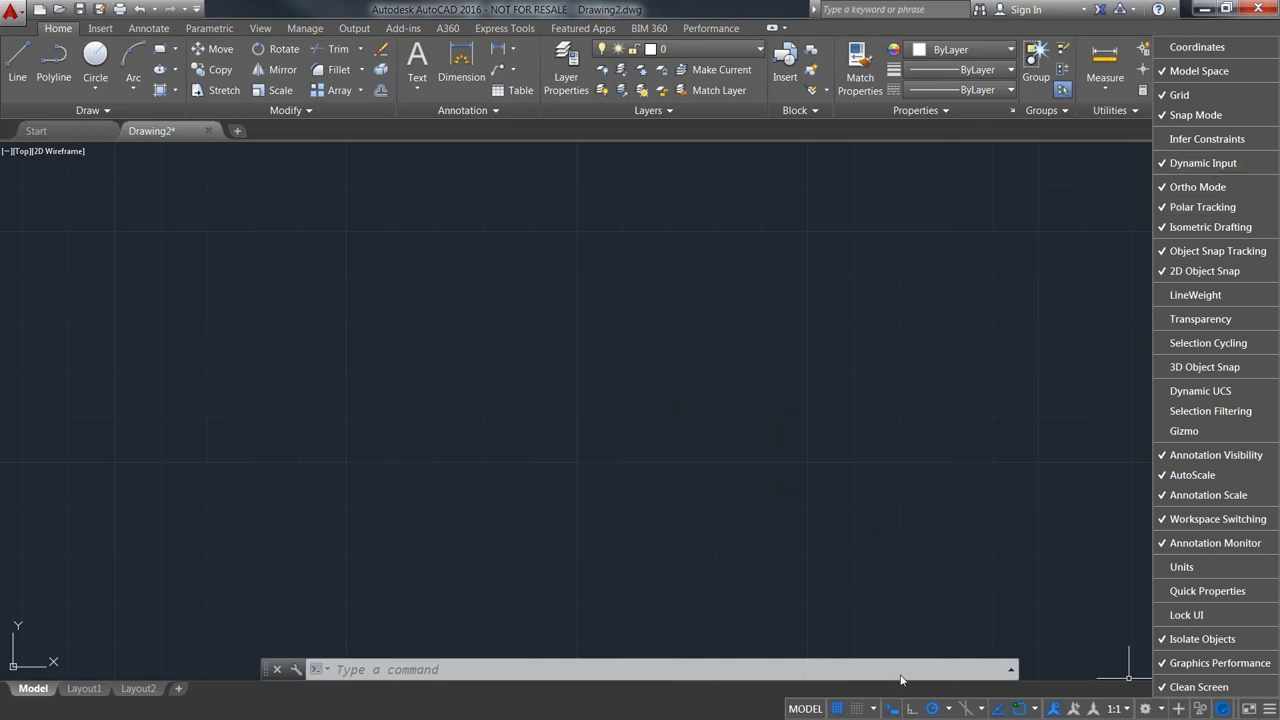
click(894, 601)
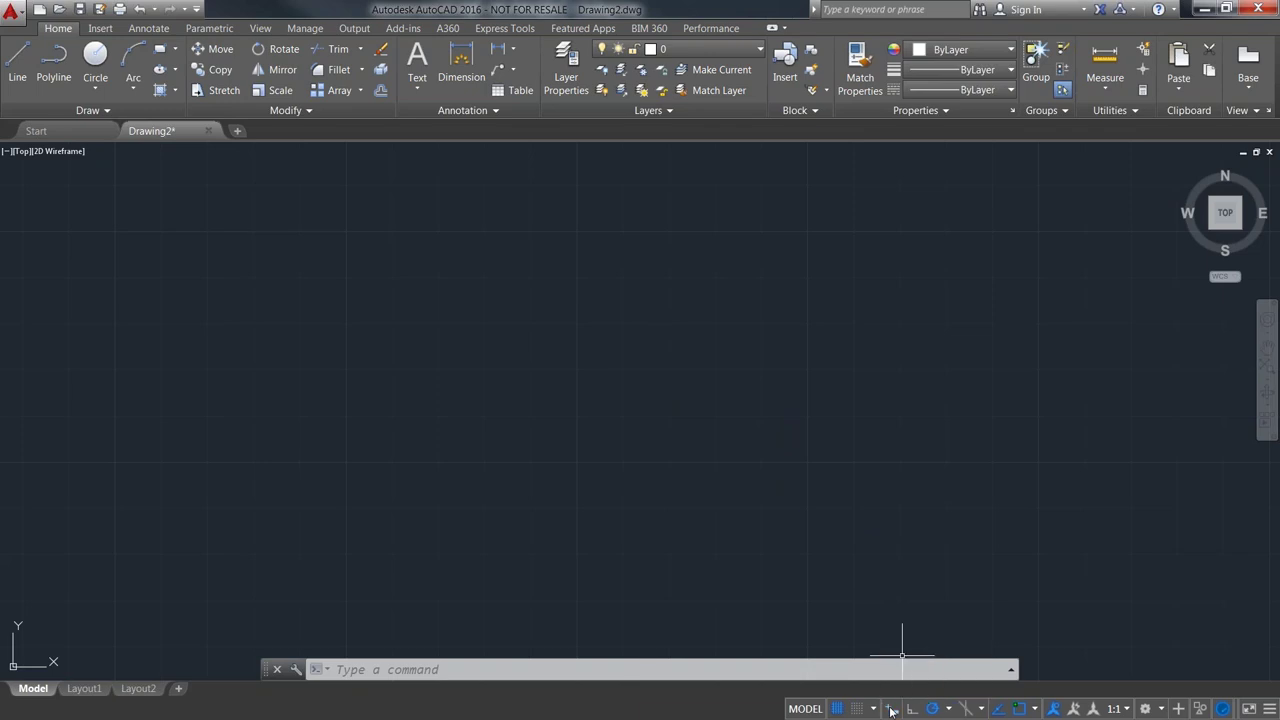
click(891, 710)
- Dock the command line at the bottom, make it taller, and toggle the F2 history window
click(470, 670)
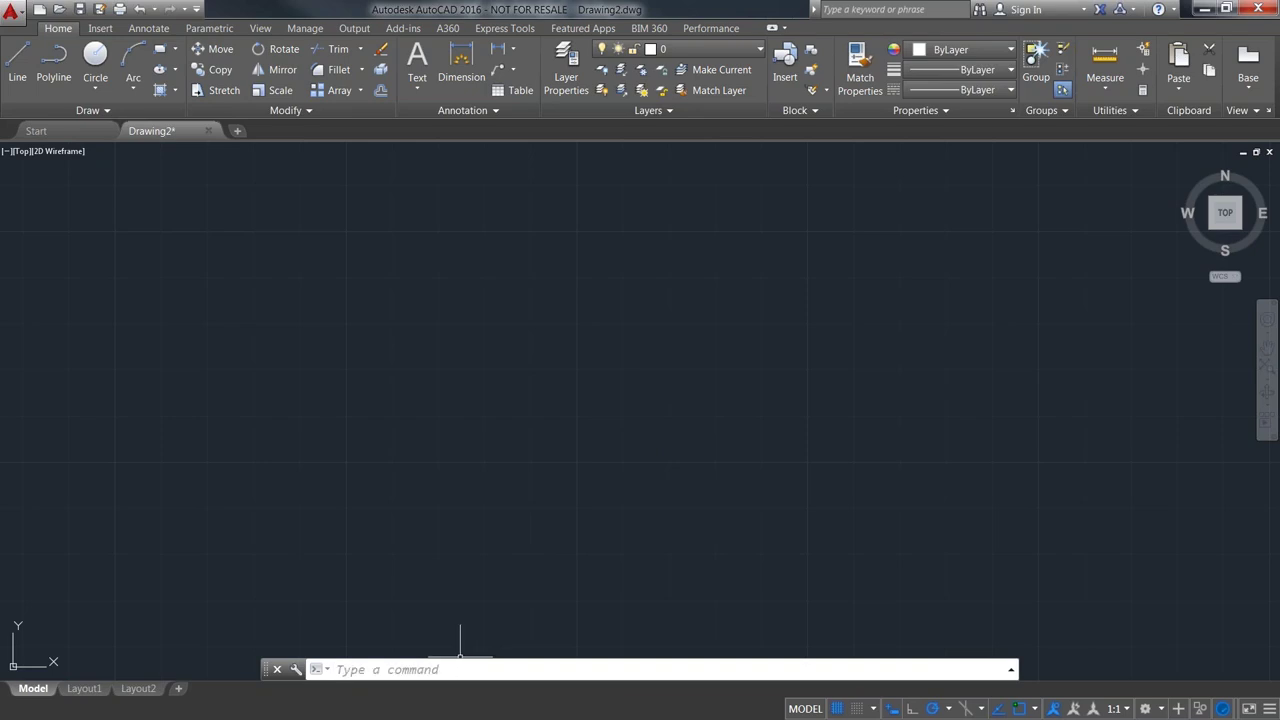
click(269, 670)
drag(269, 663, 257, 708)
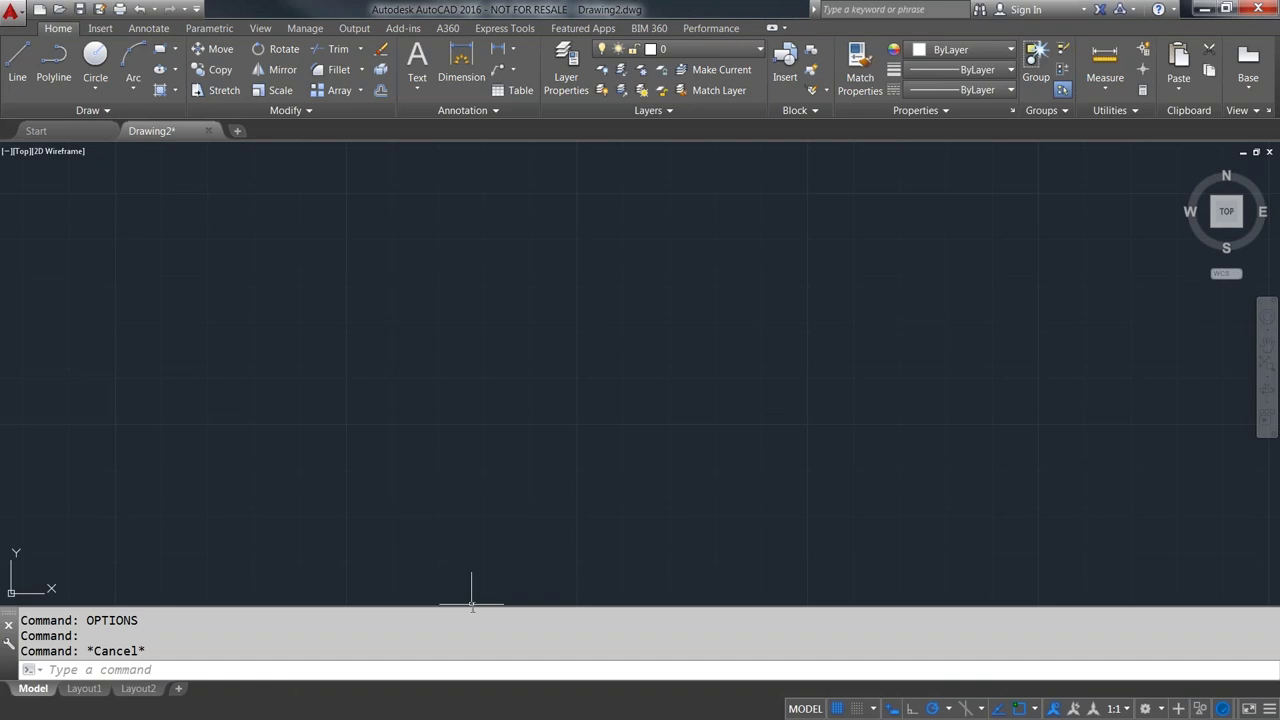
drag(470, 605, 466, 576)
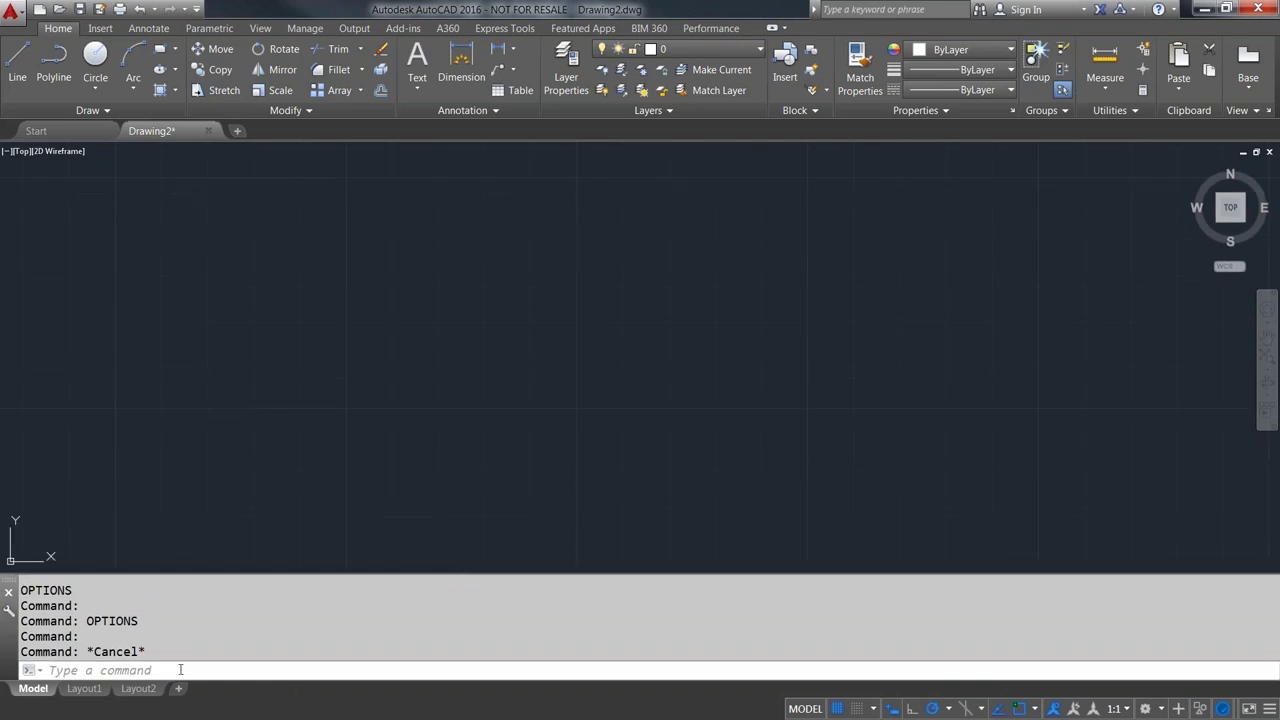
click(181, 670)
key(F2)
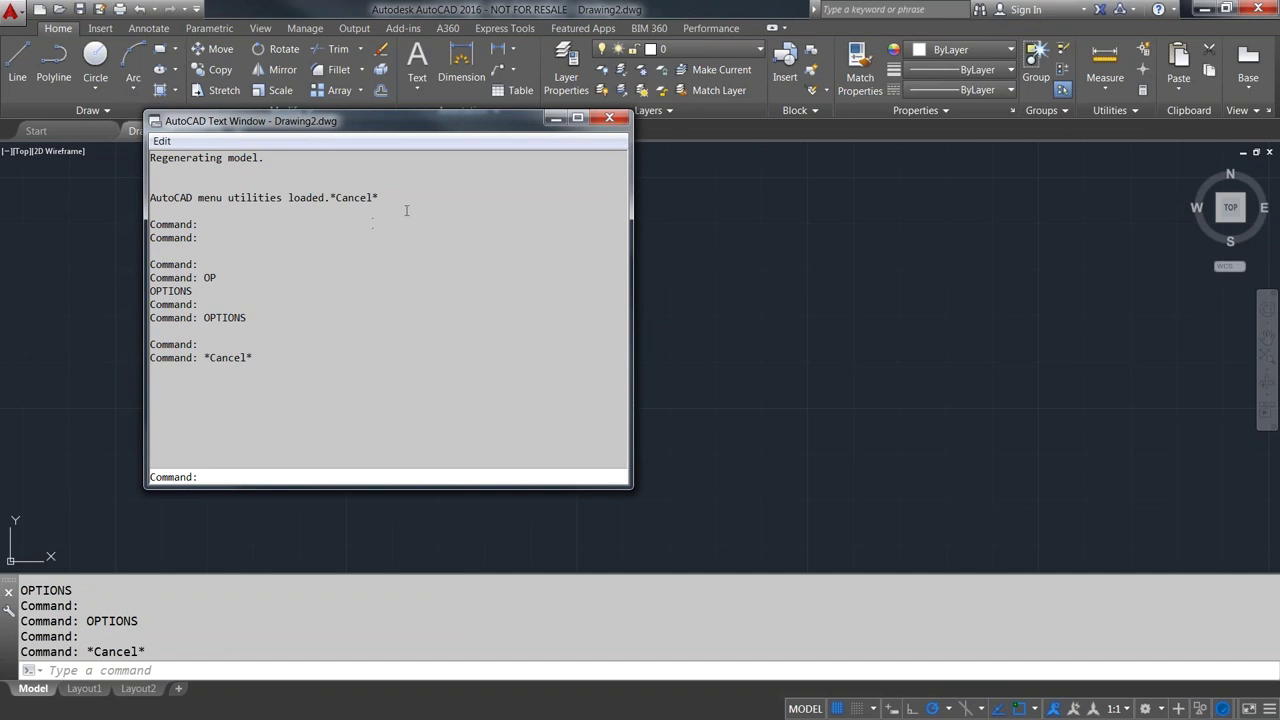
key(F2)
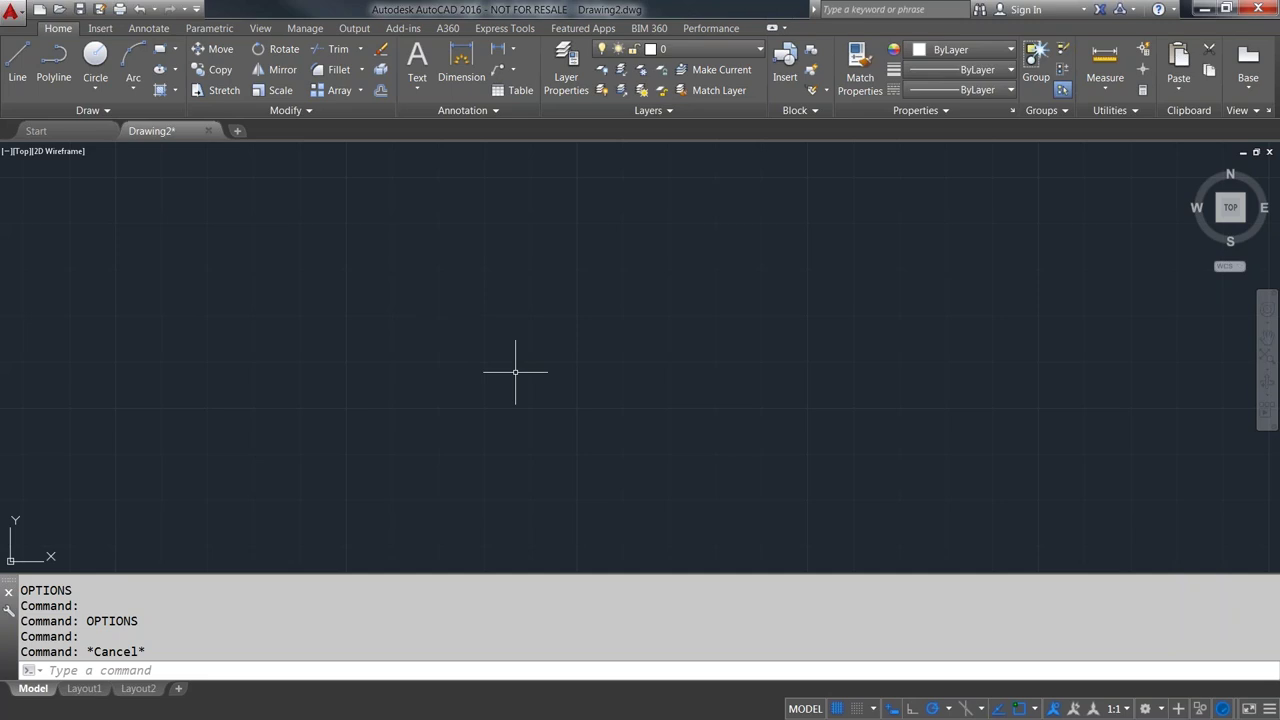
text(measureinit)
key(Return)
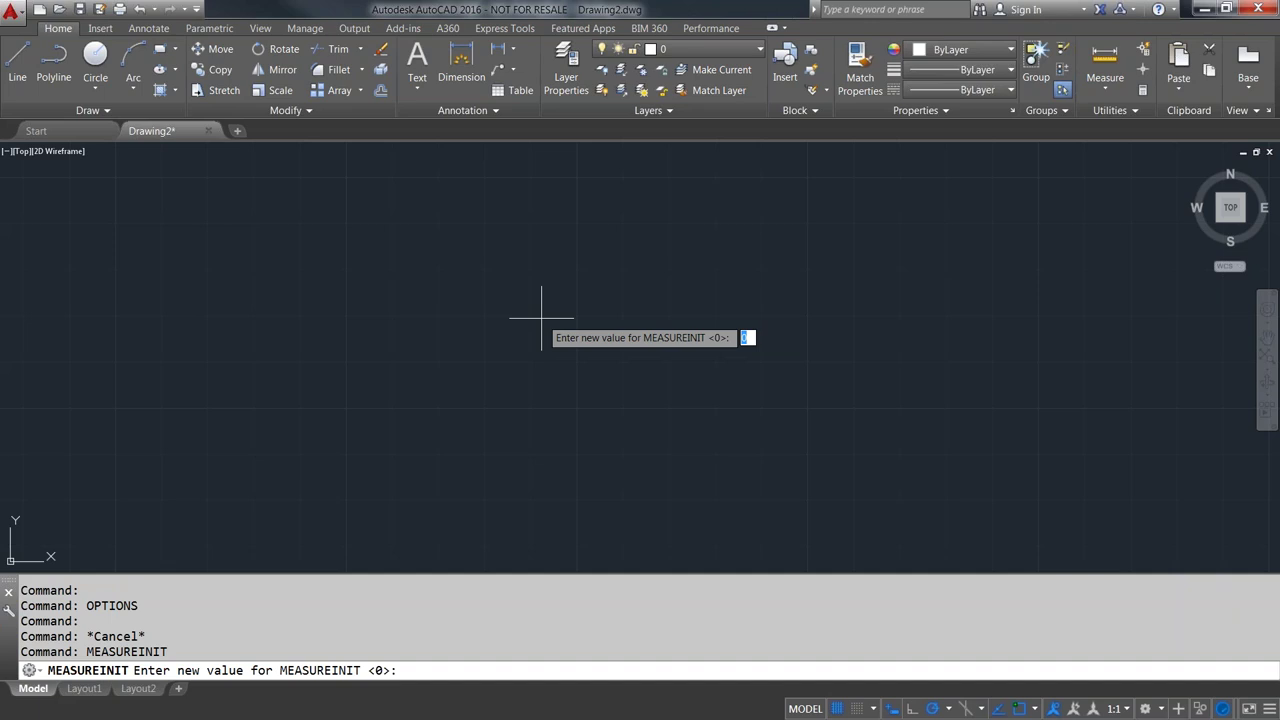
key(Escape)
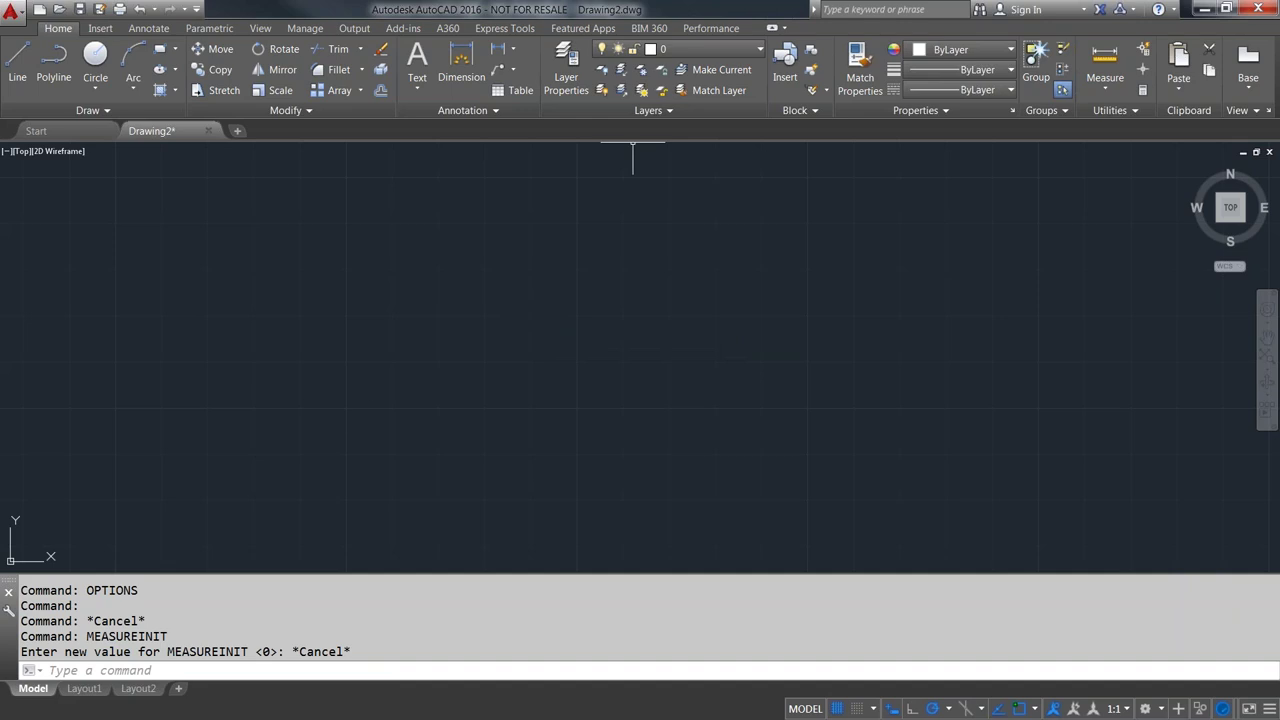
click(12, 12)
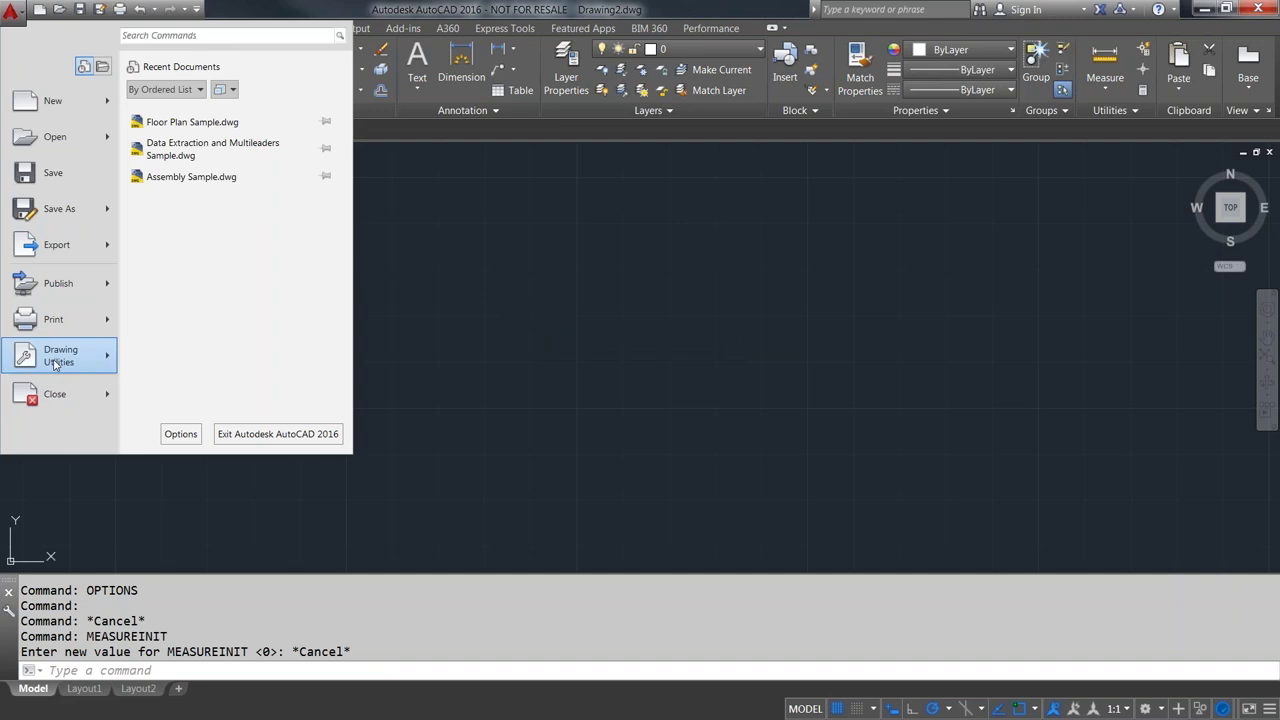
mouse_move(56, 364)
click(171, 170)
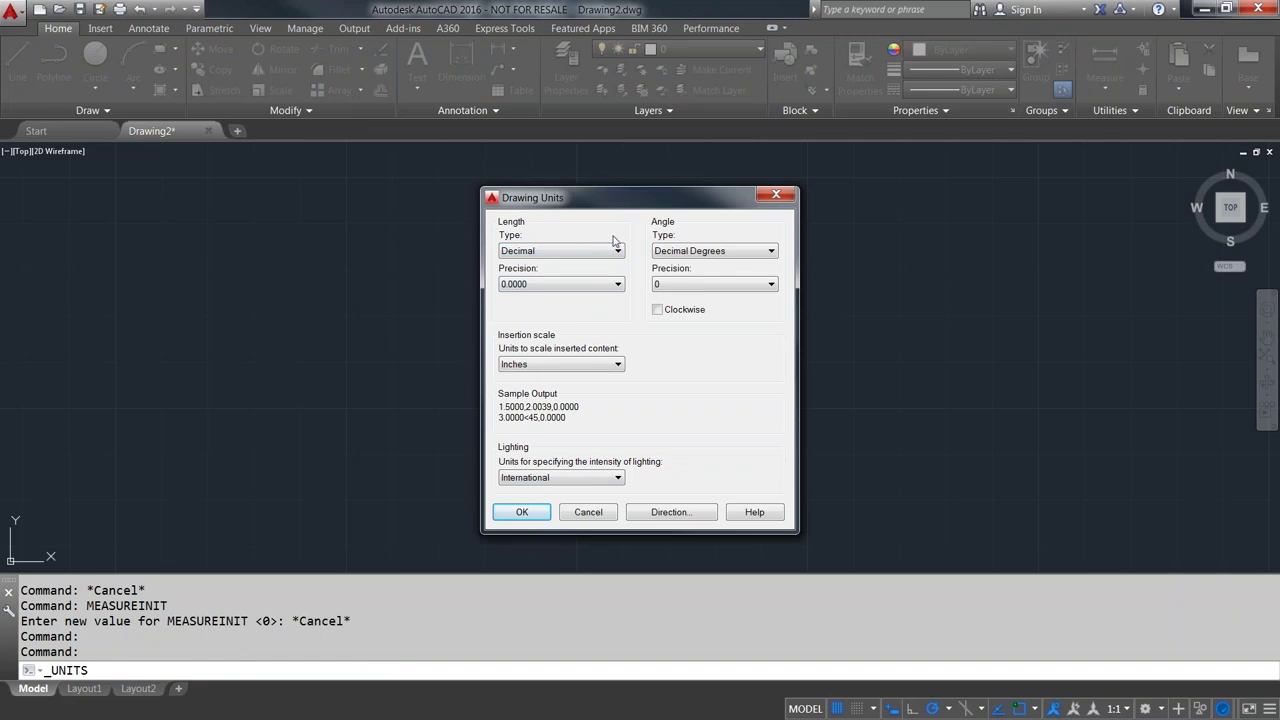
click(619, 253)
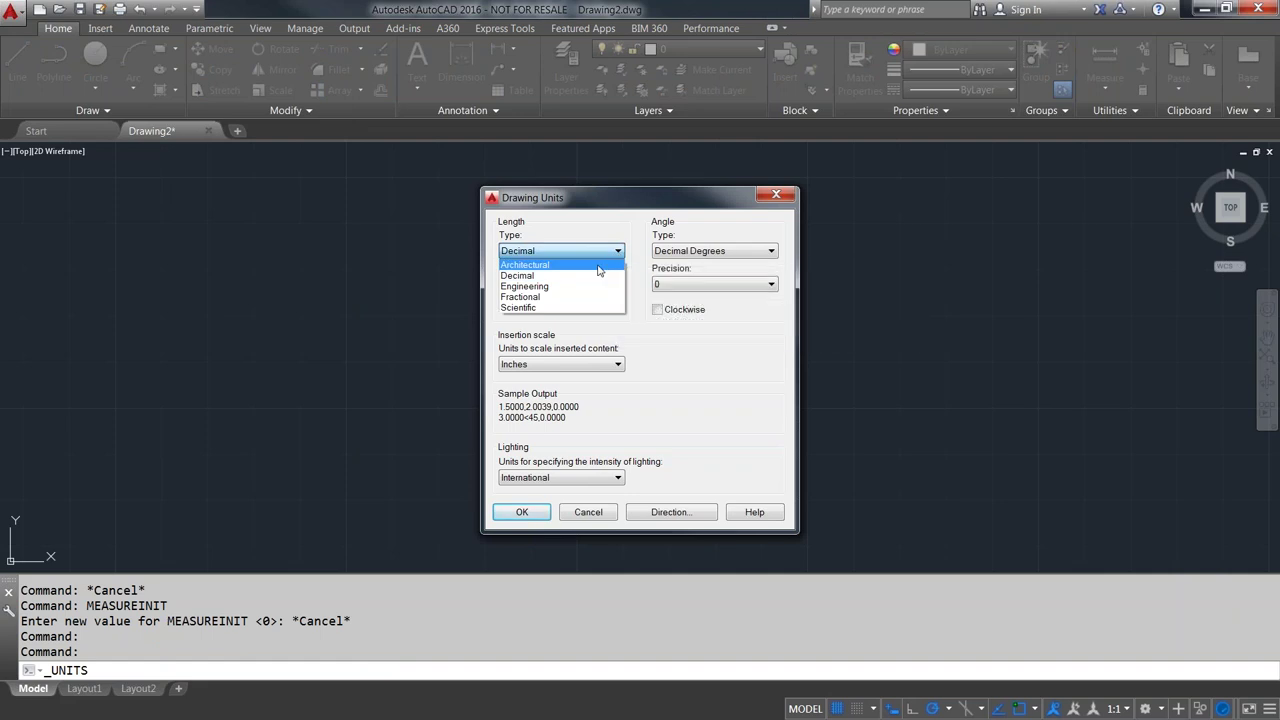
click(597, 203)
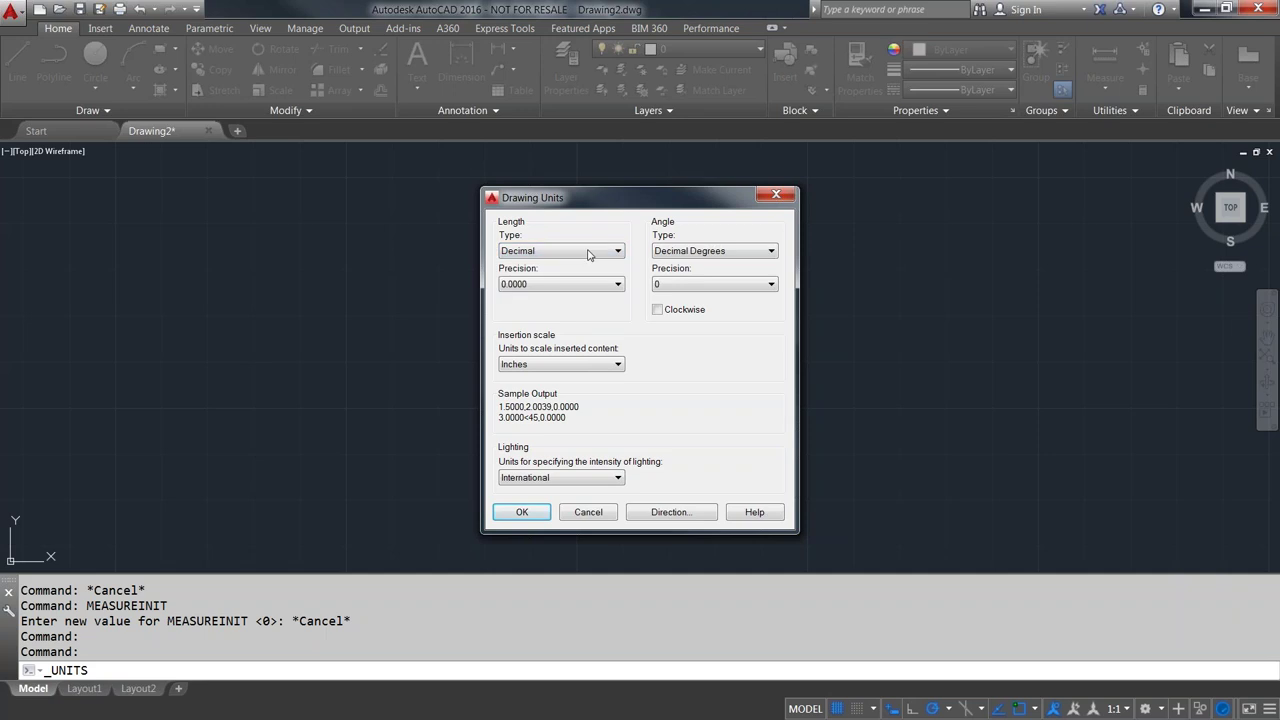
click(613, 366)
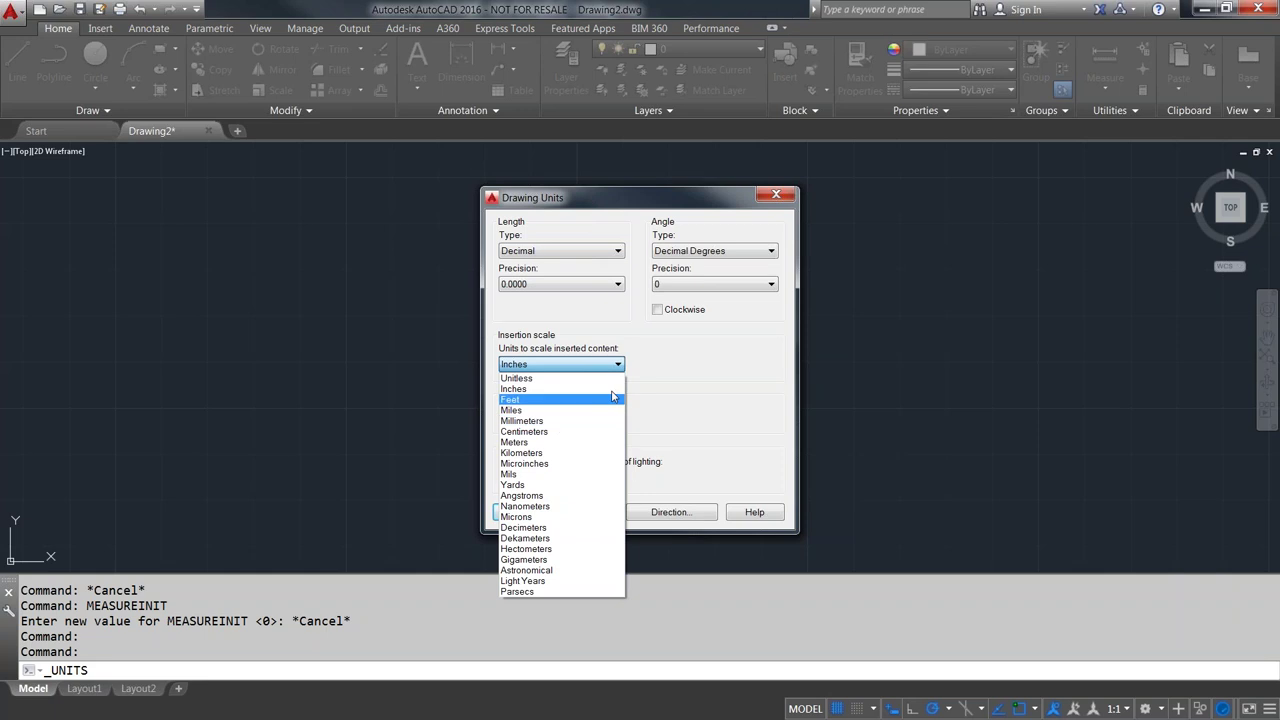
click(591, 328)
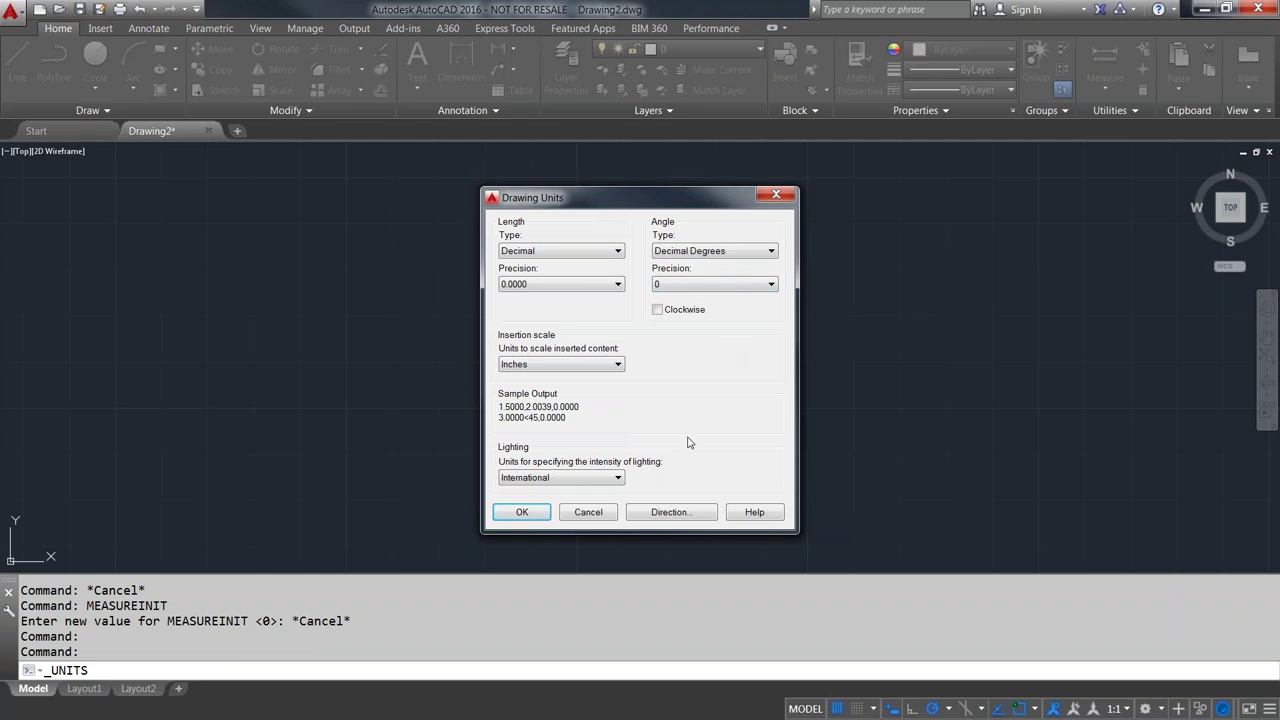
click(771, 251)
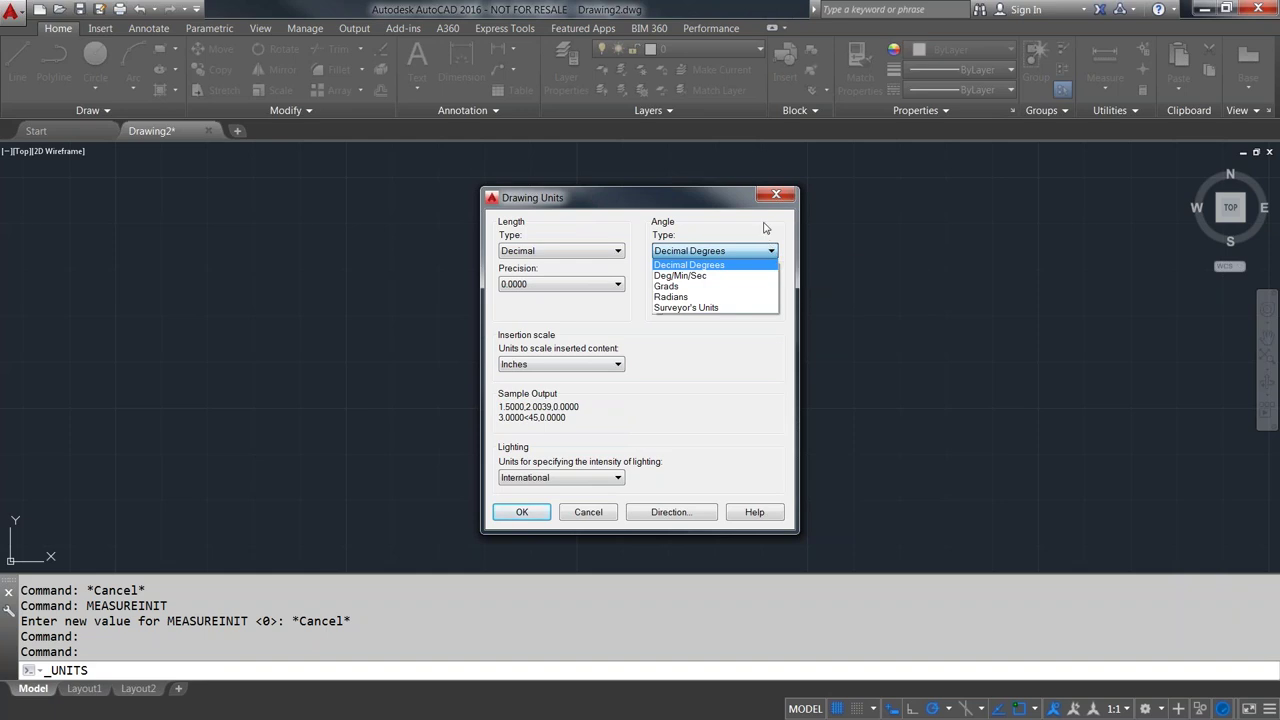
click(766, 228)
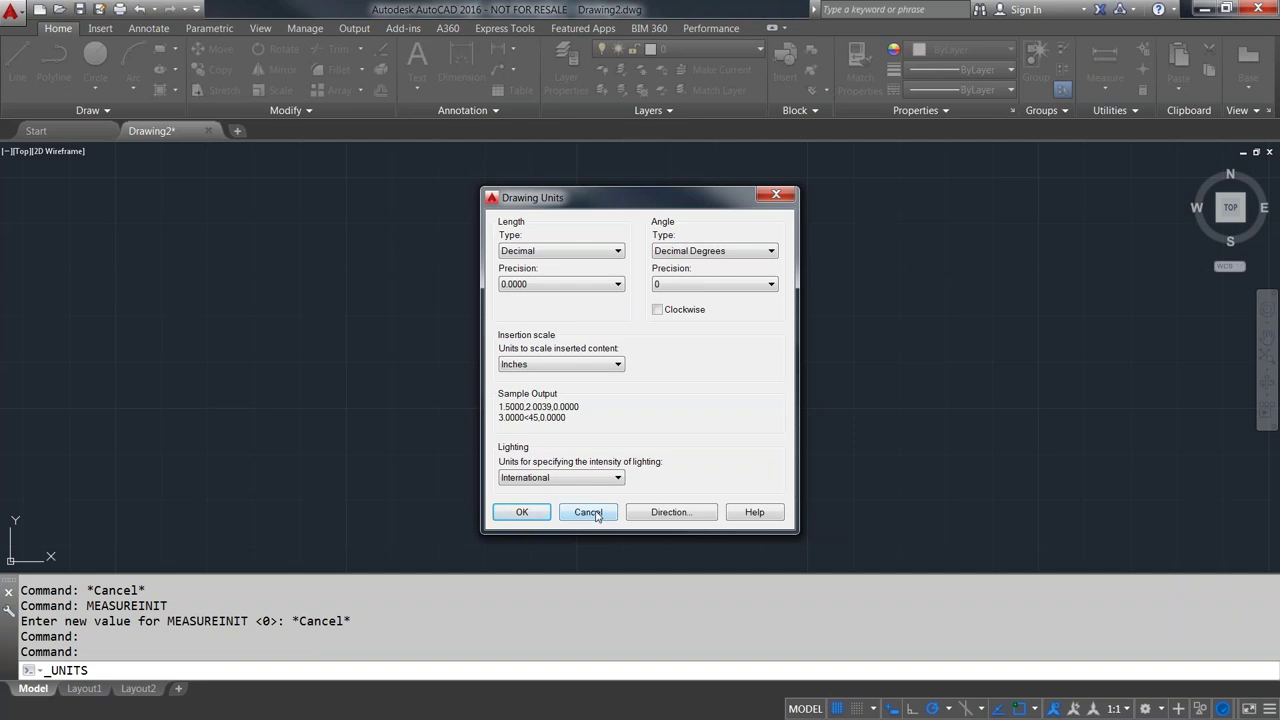
click(596, 516)
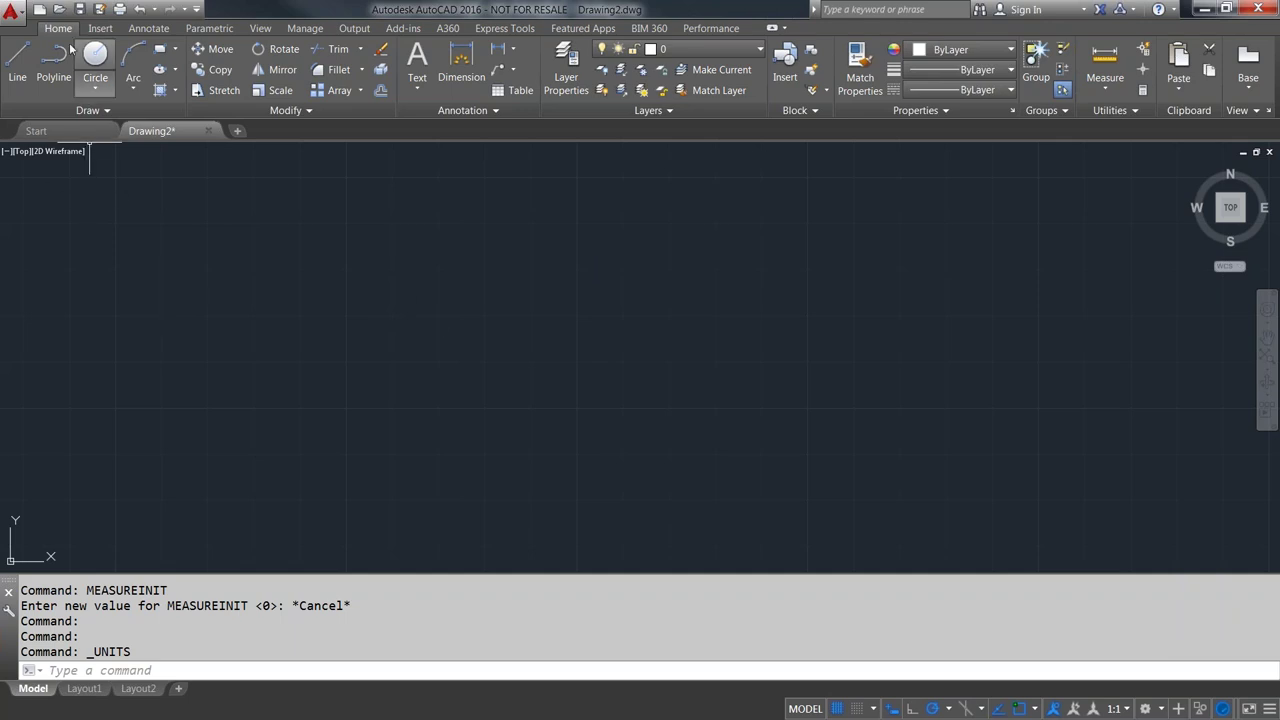
- Expand the Draw panel's extra tools, then collapse it and cancel a stray selection window
click(88, 110)
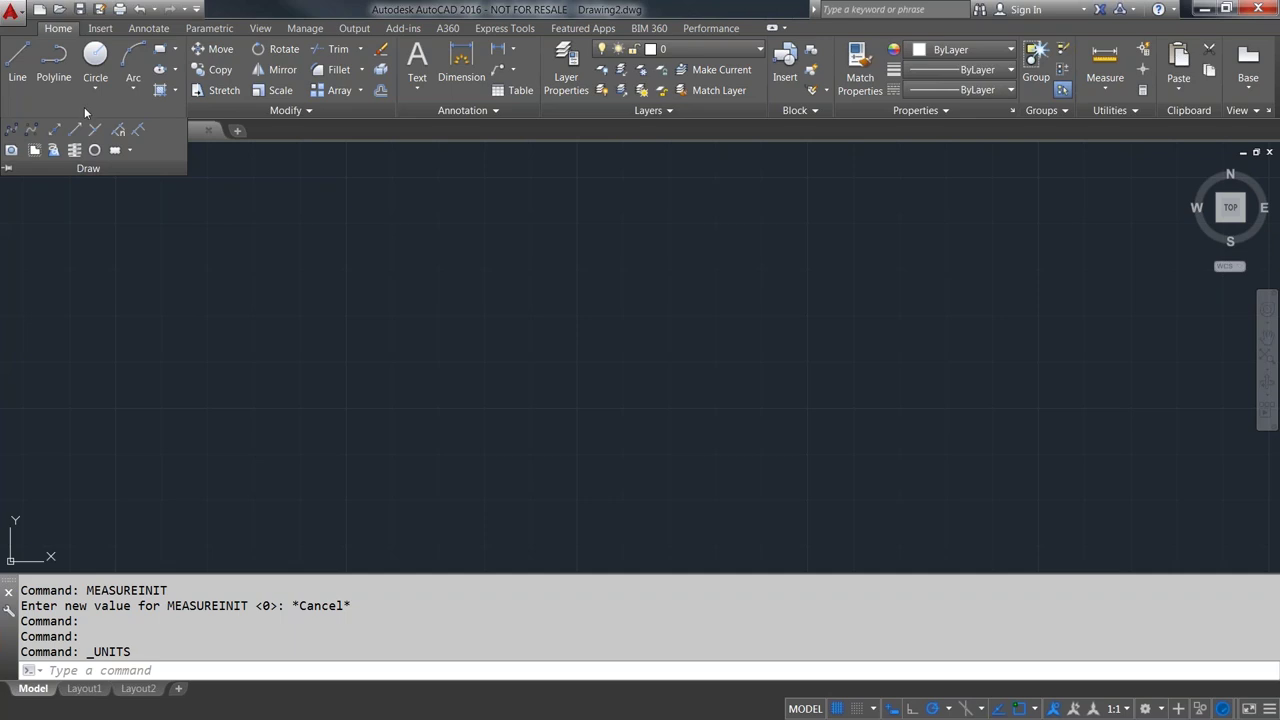
click(171, 230)
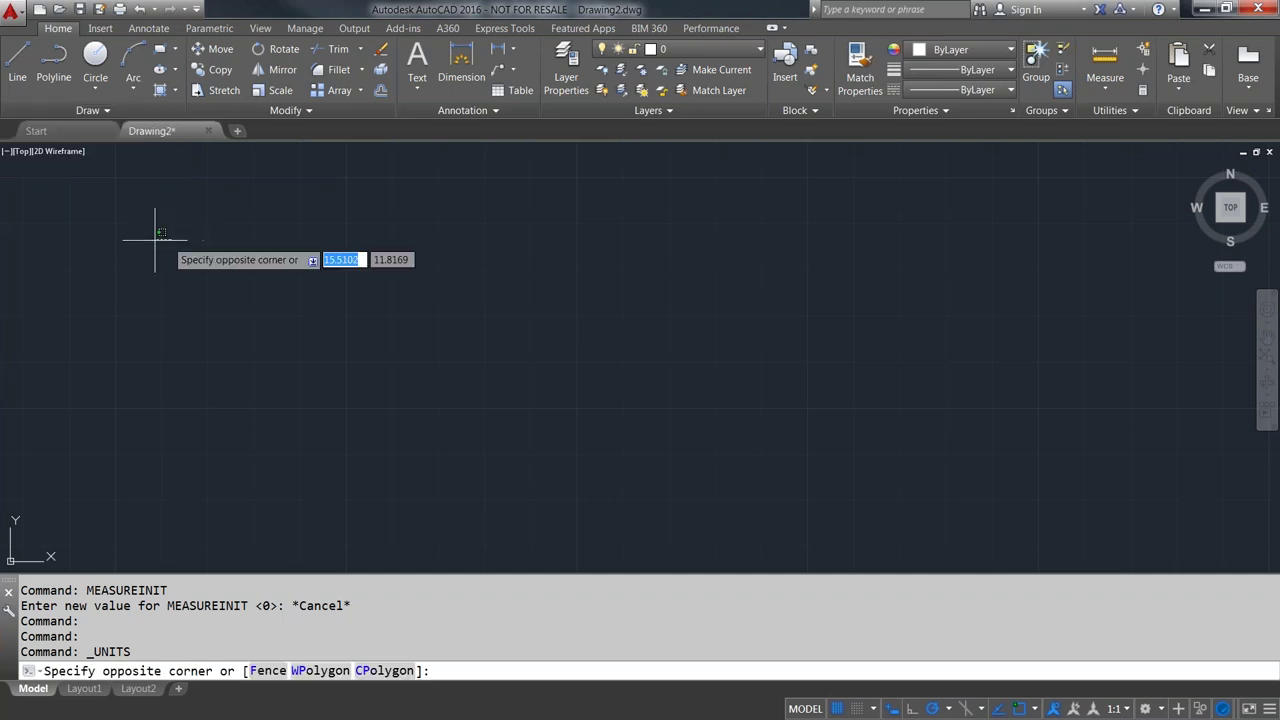
click(138, 238)
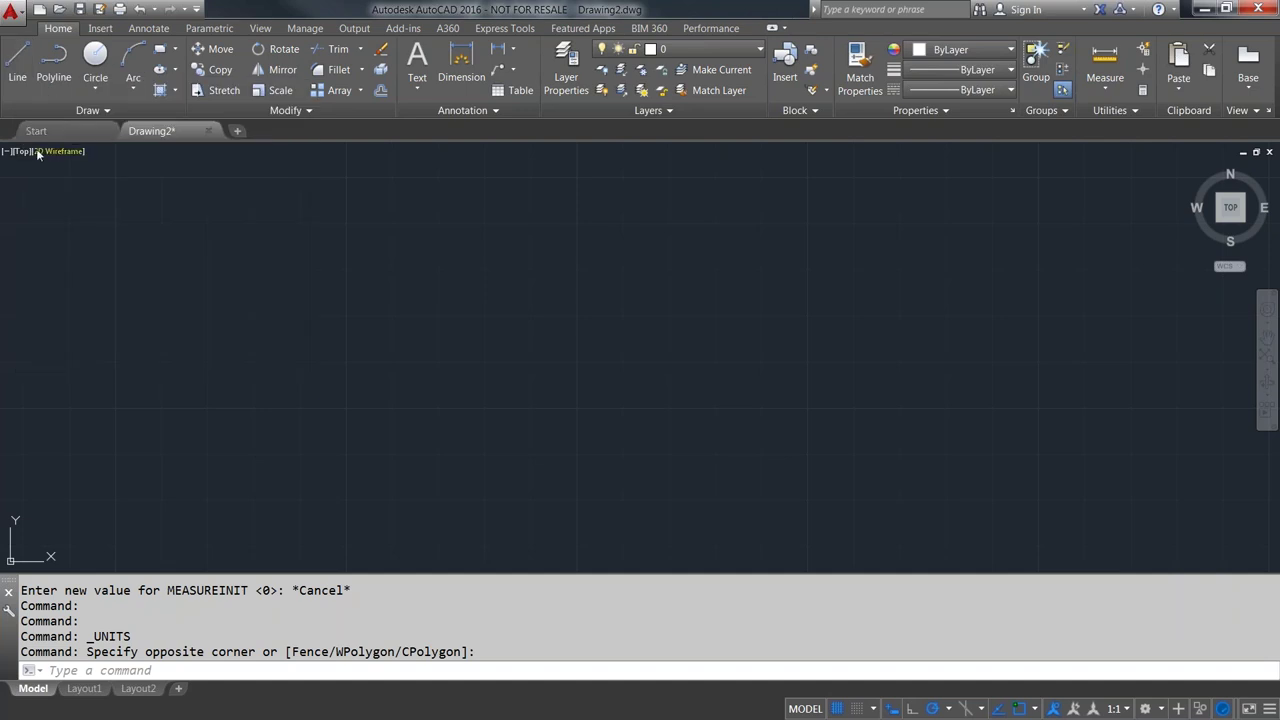
- Draw an M-shaped zigzag of four connected lines with LINE, then restart LINE
click(17, 66)
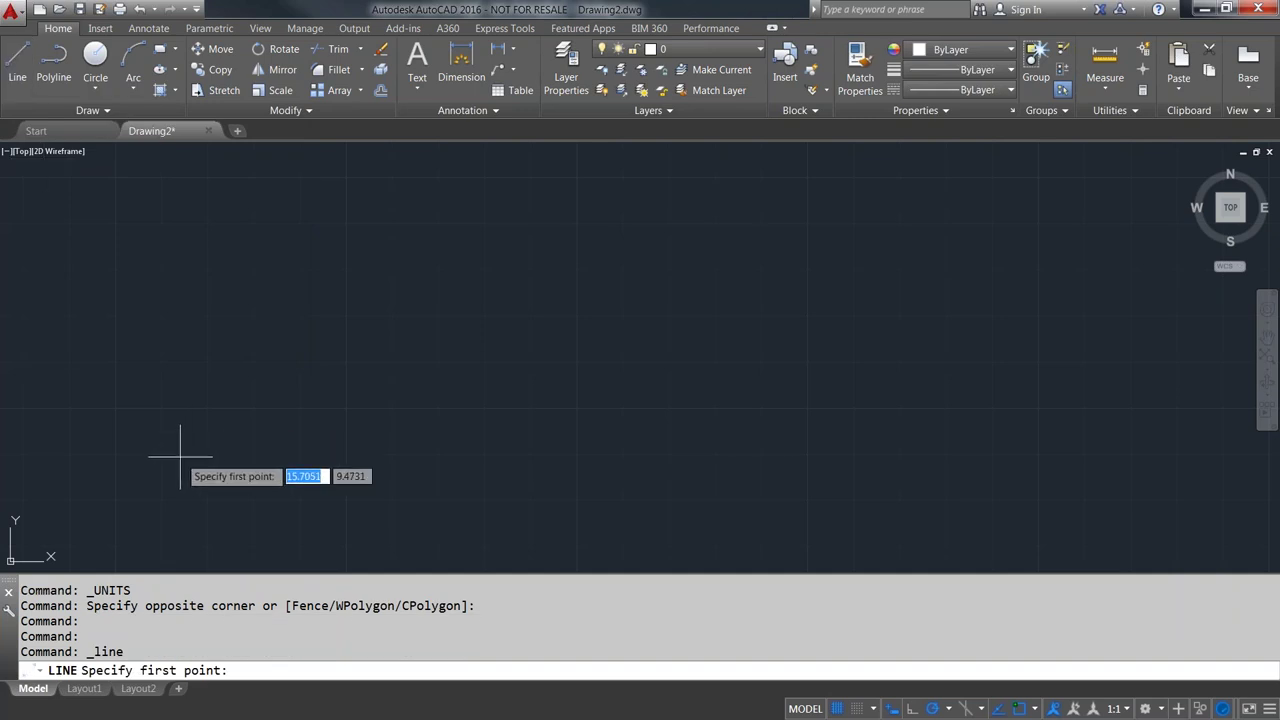
mouse_move(188, 436)
middle_down()
mouse_move(194, 447)
mouse_move(256, 409)
mouse_move(194, 449)
mouse_move(214, 449)
mouse_move(208, 466)
middle_up()
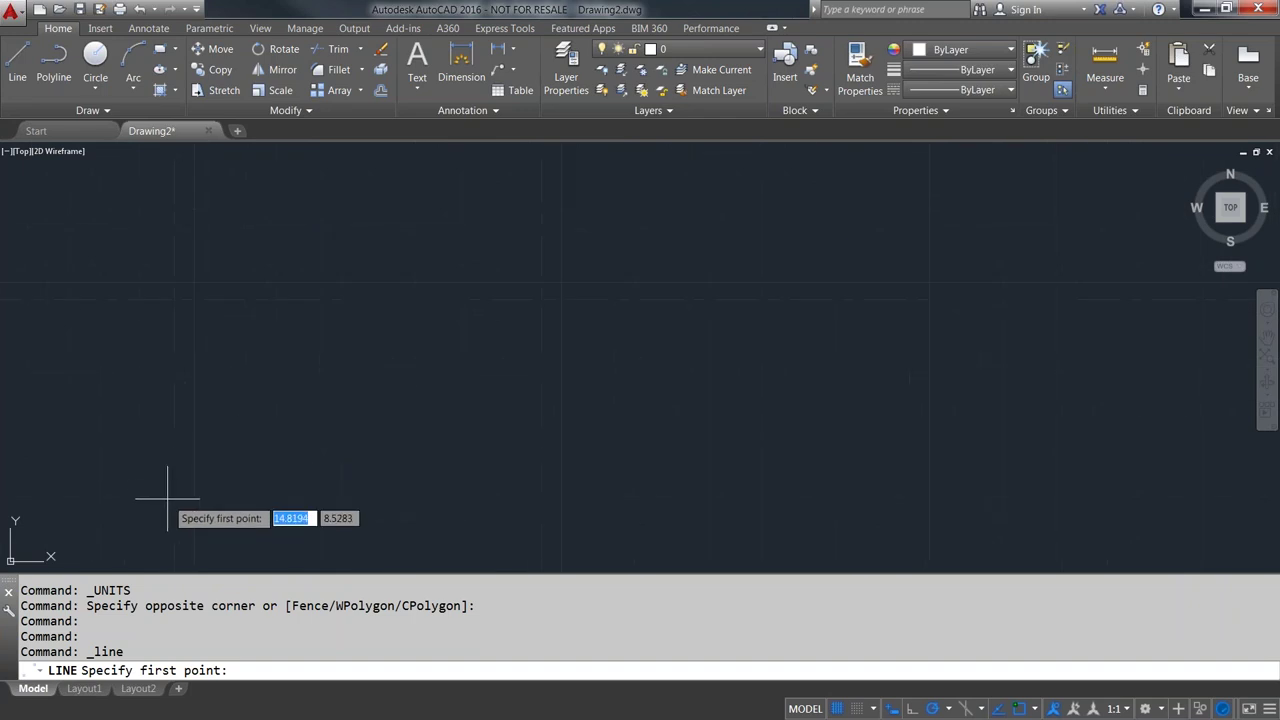
click(164, 488)
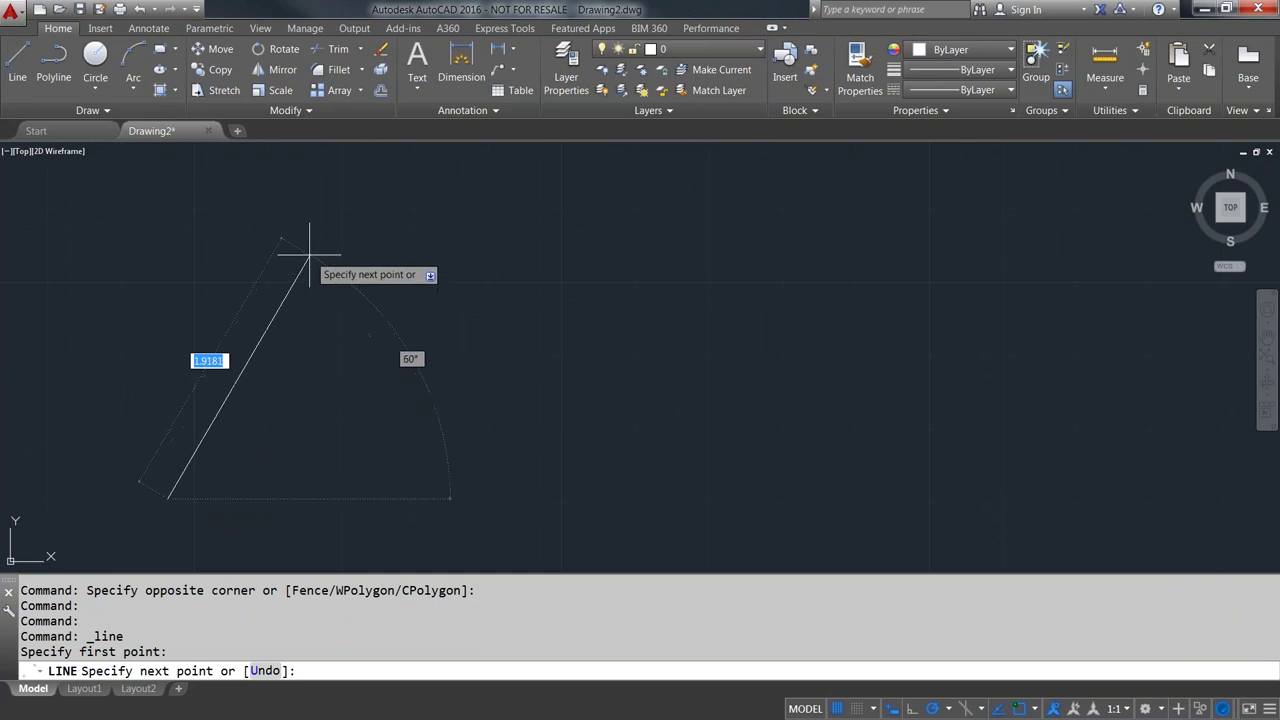
click(309, 256)
click(408, 388)
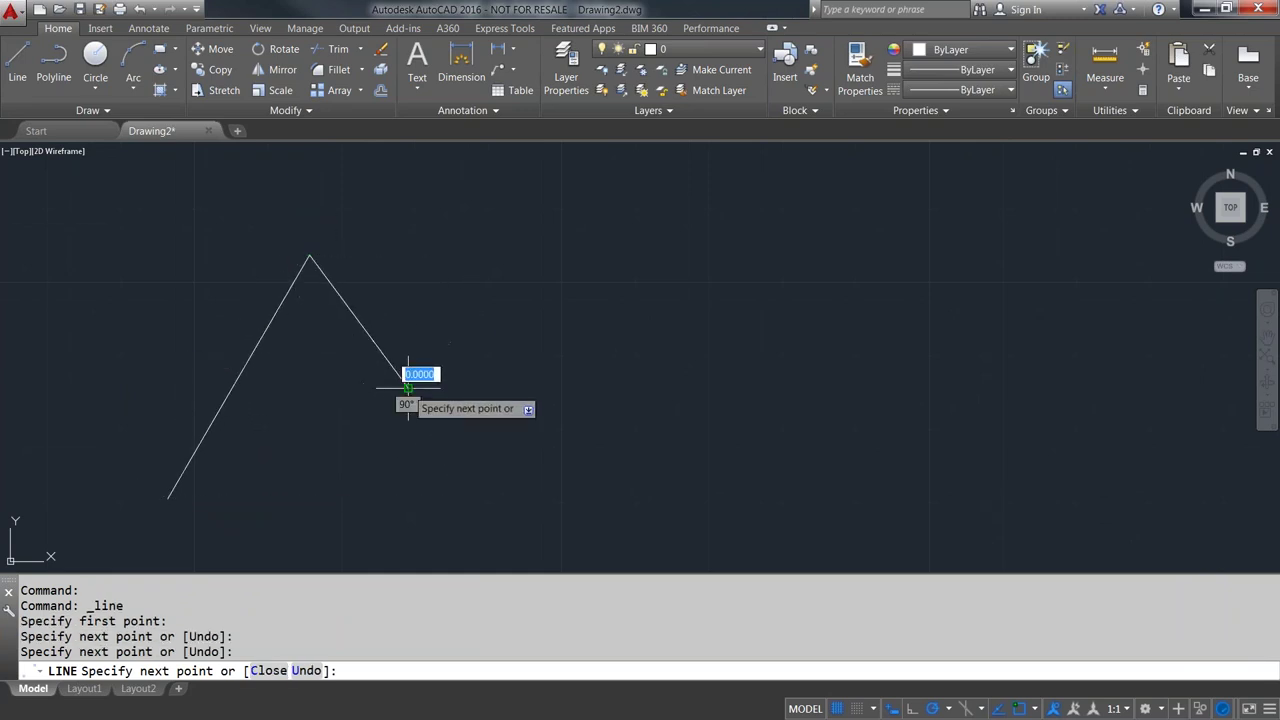
click(512, 252)
click(642, 484)
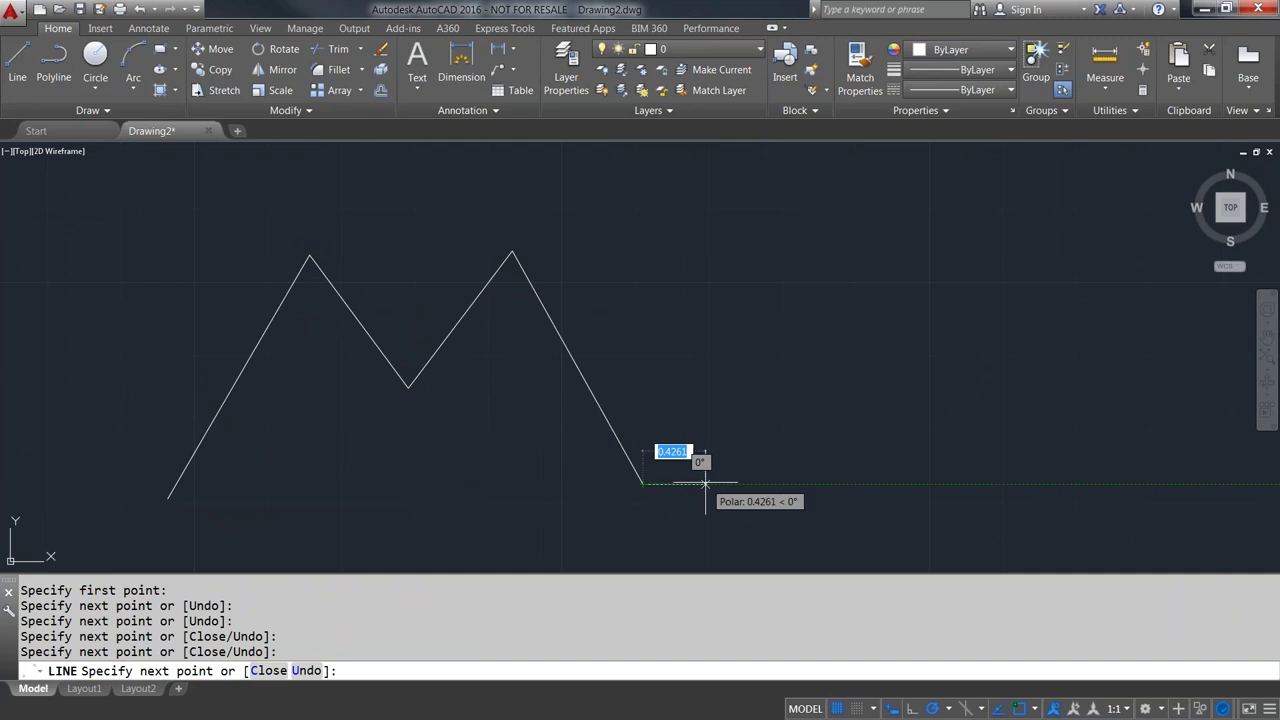
key(Return)
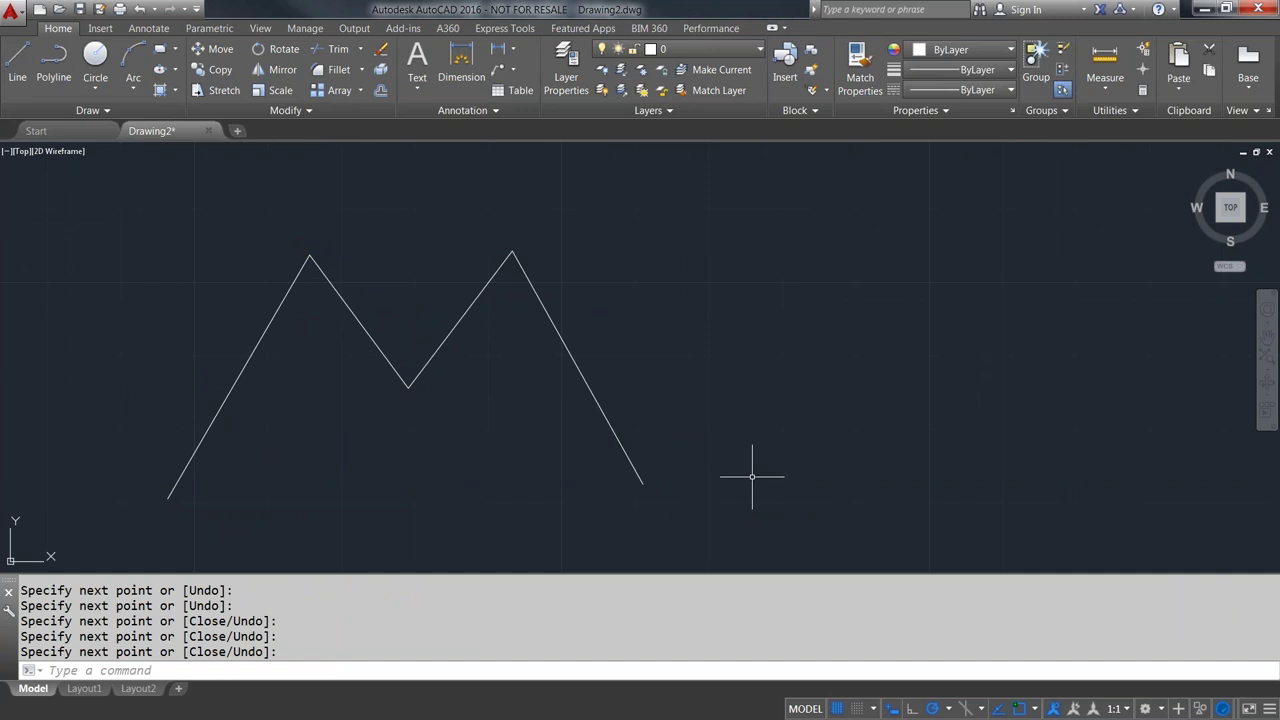
key(Return)
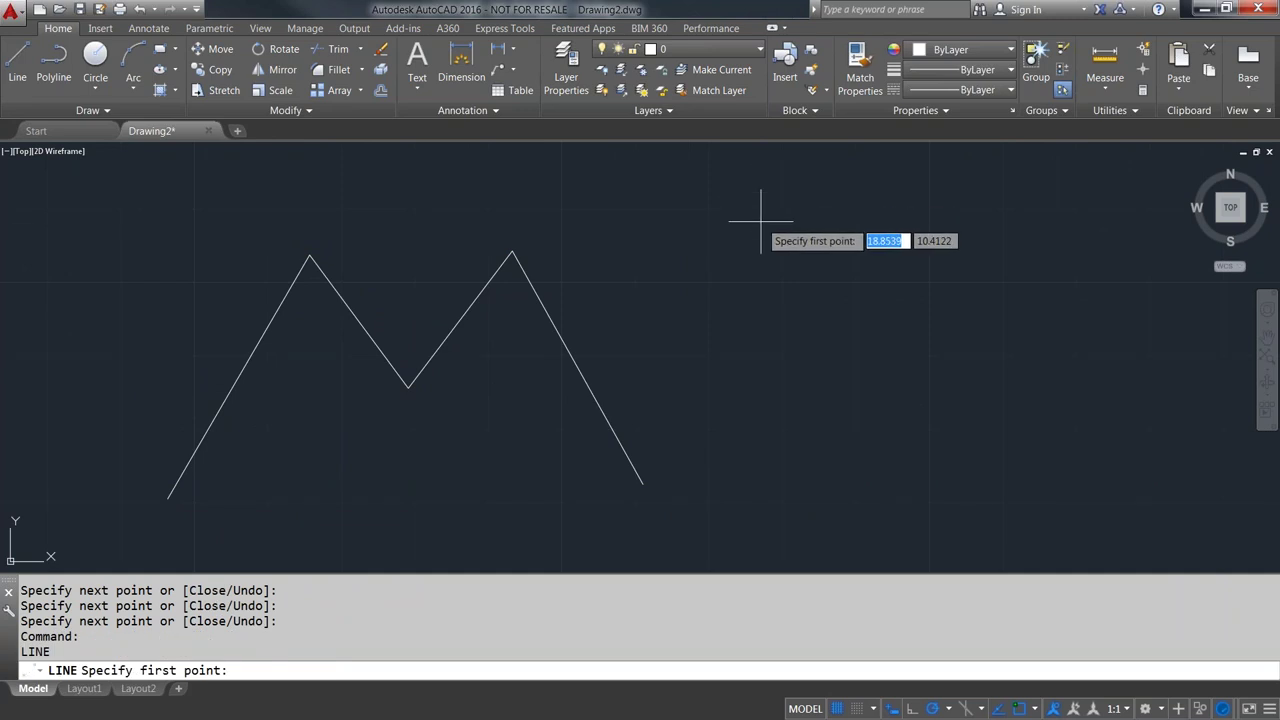
- Draw a four-stroke W zigzag right of the M and Close it to its first point
click(720, 234)
click(811, 436)
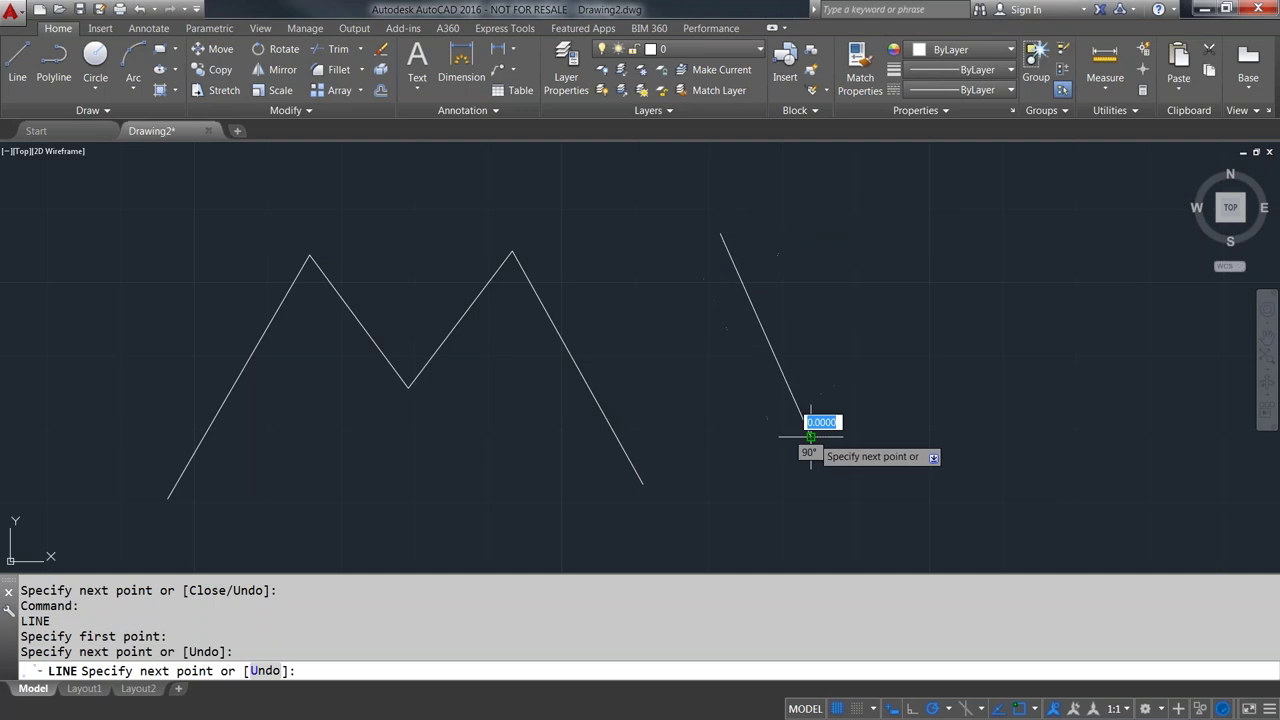
click(880, 275)
click(946, 444)
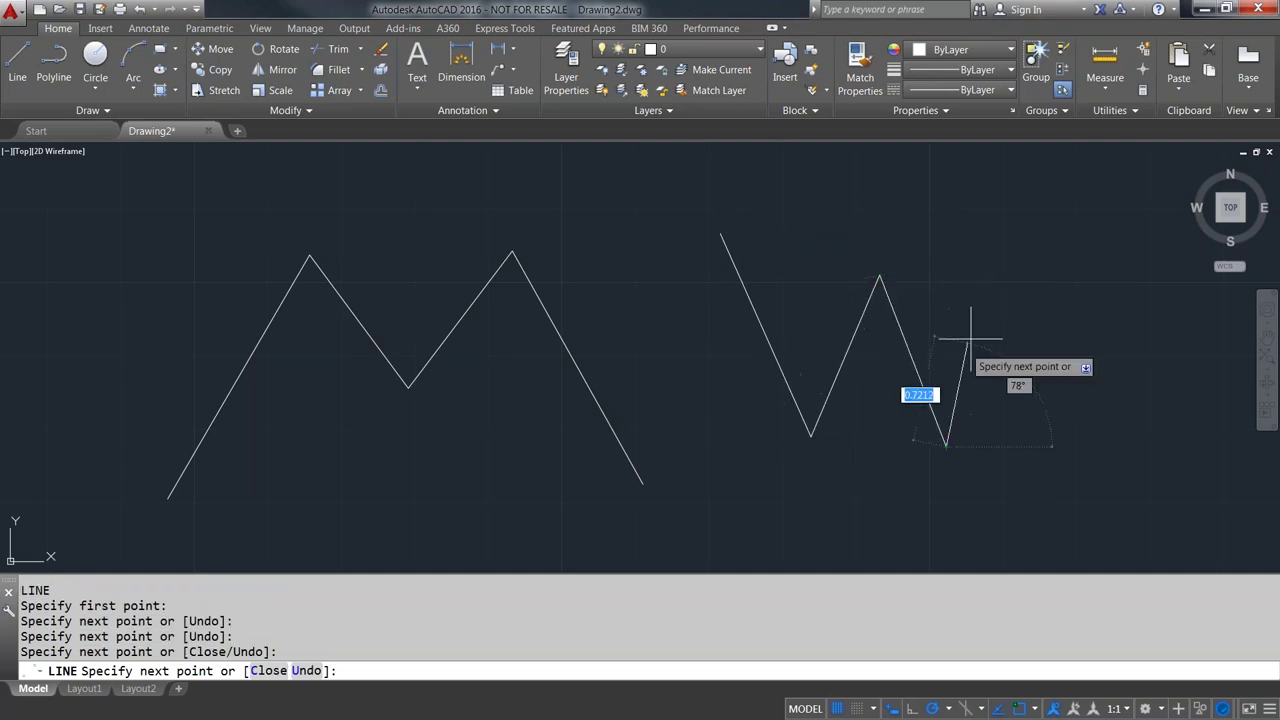
click(1015, 236)
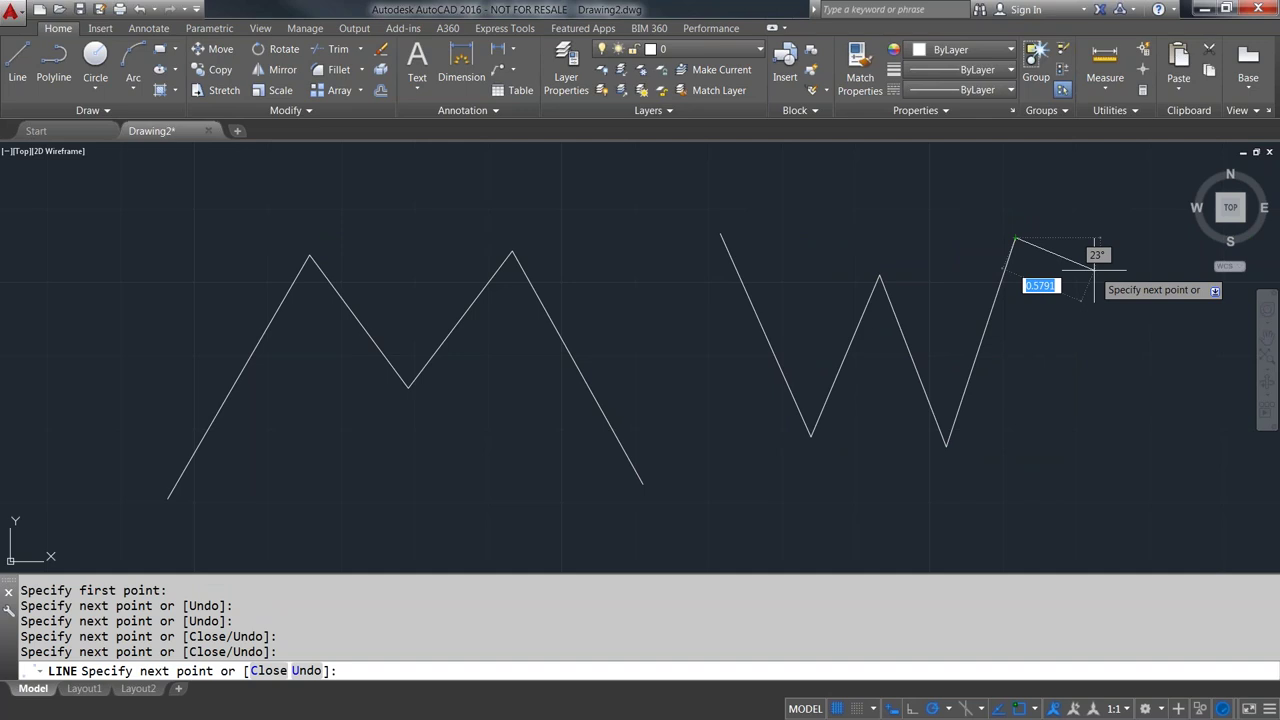
right_click(1095, 270)
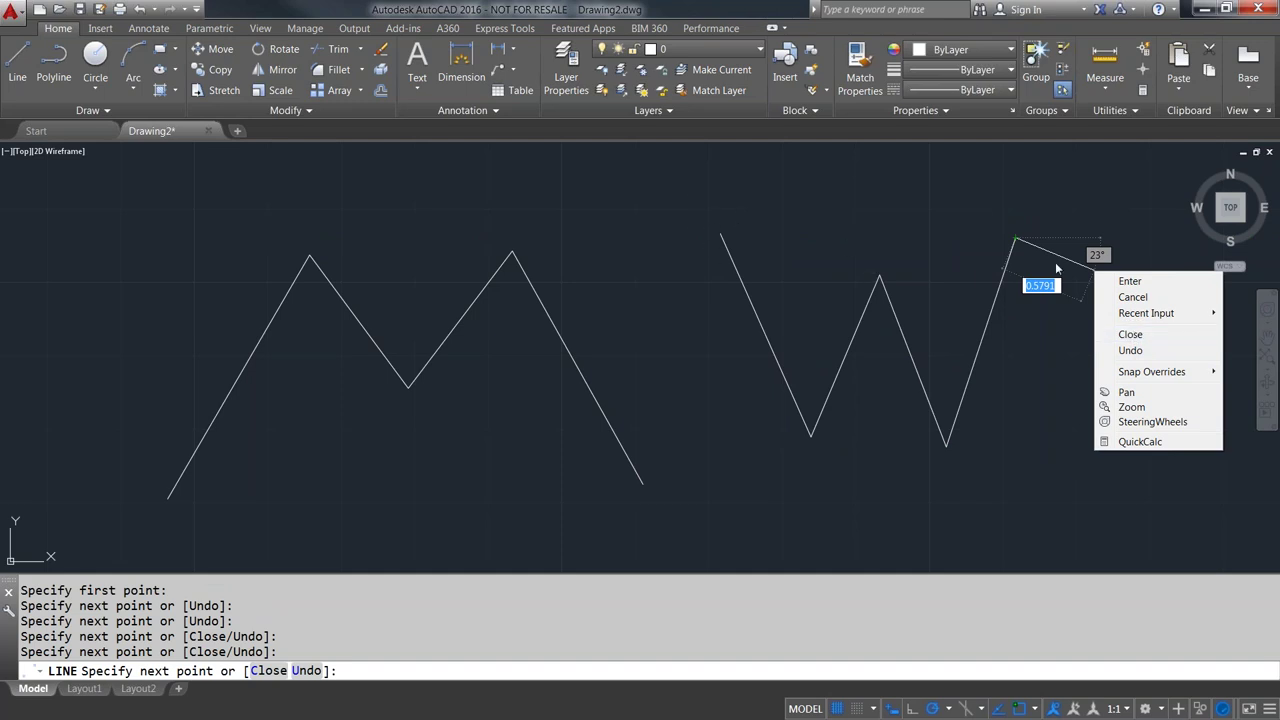
click(1131, 336)
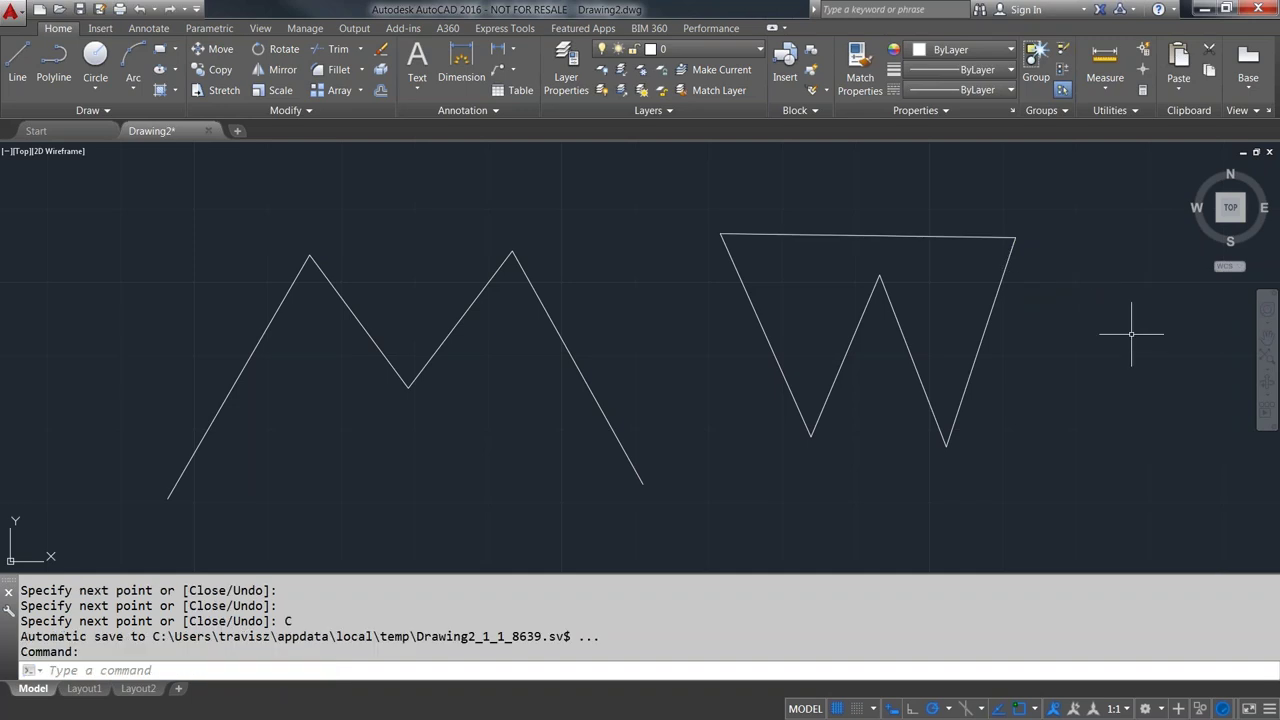
- Pan left and draw a third five-point zigzag with LINE to the right of the W
scroll(1061, 354, down, 2)
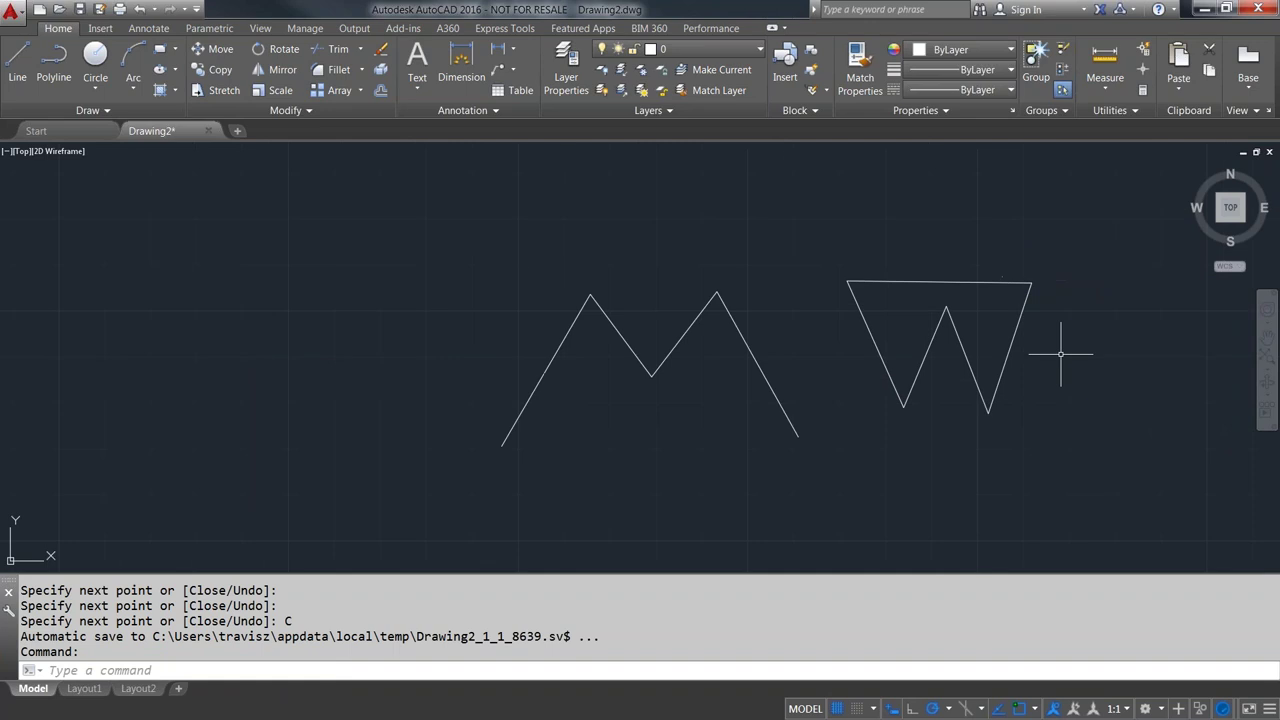
middle_drag(1063, 349, 796, 335)
key(Return)
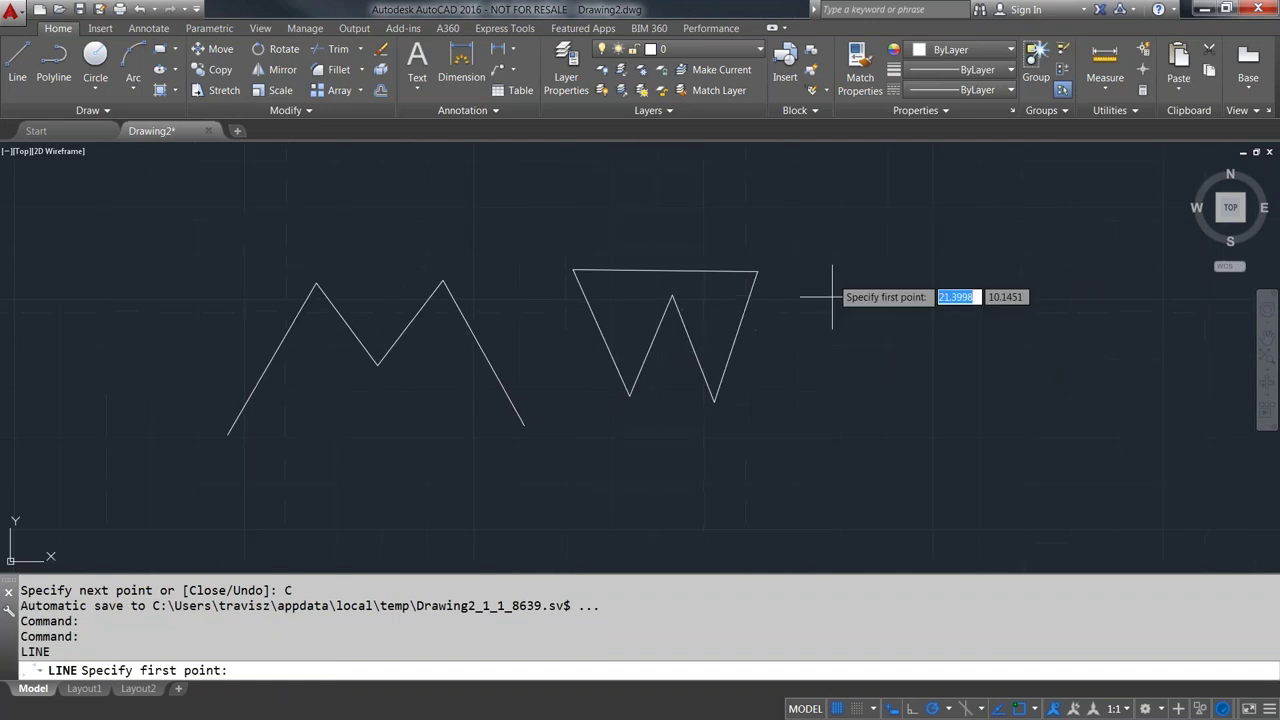
click(796, 444)
click(836, 275)
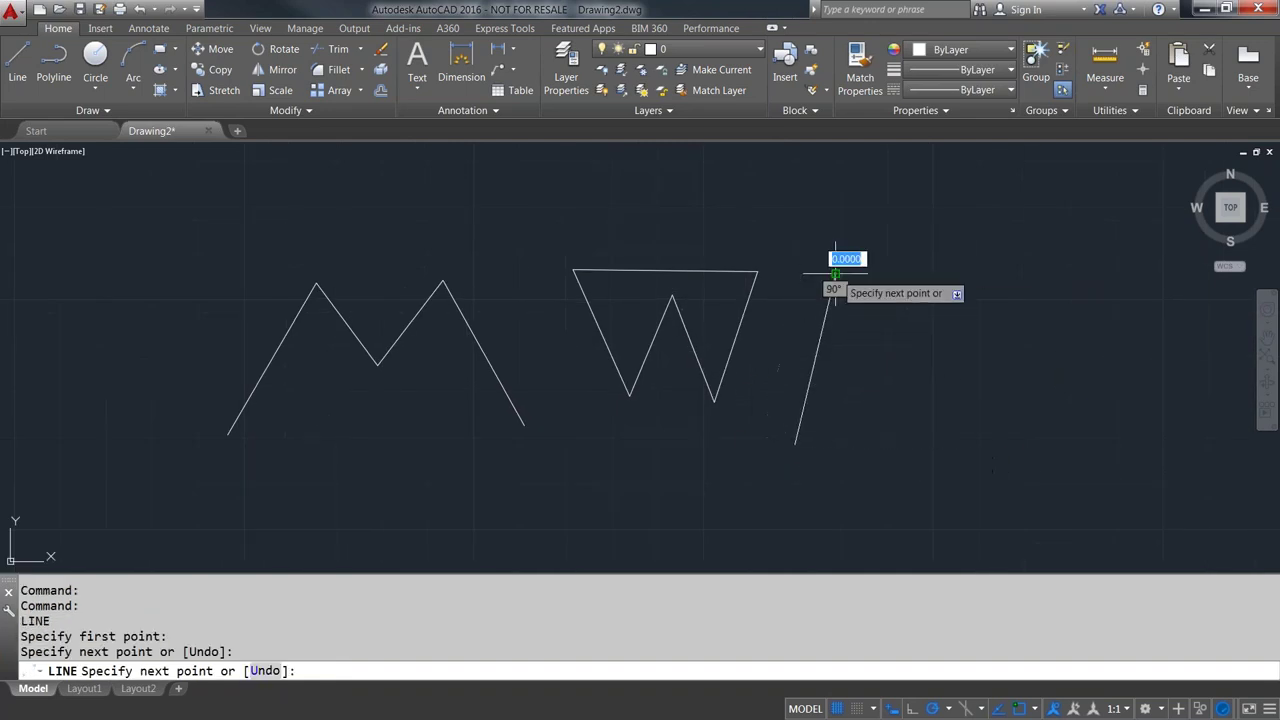
click(884, 412)
click(950, 250)
click(1009, 423)
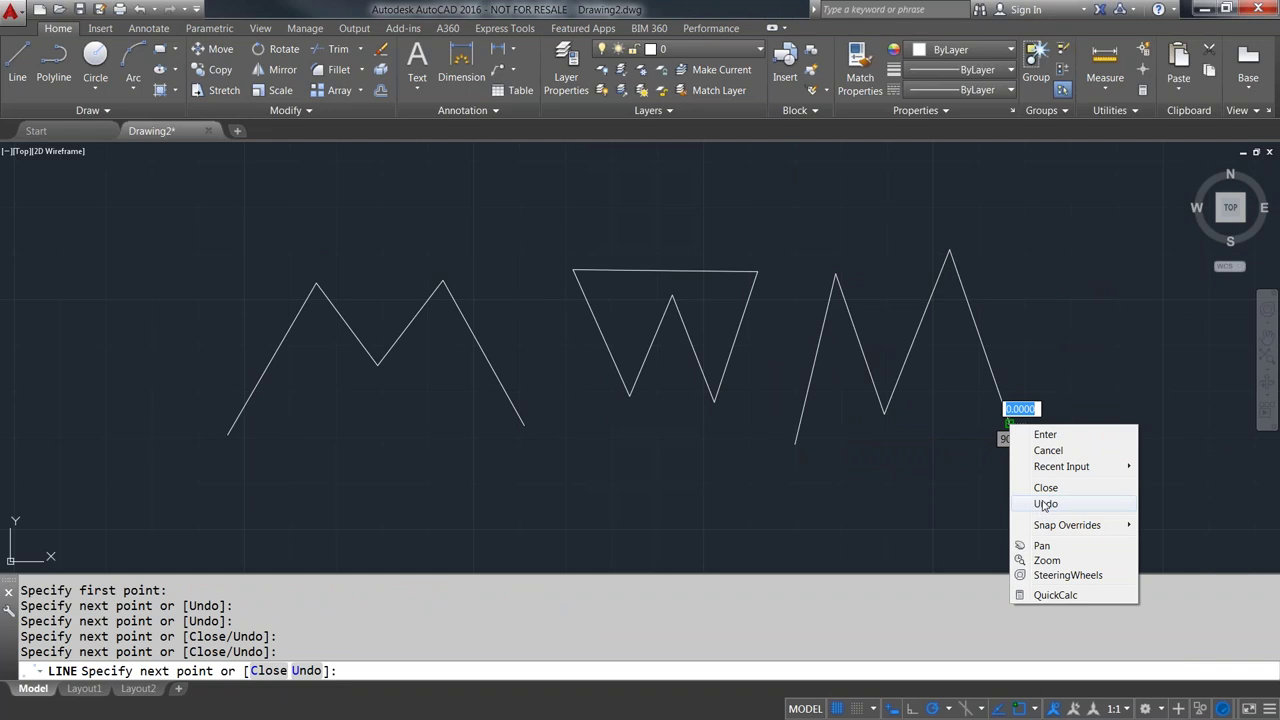
- Undo the zigzag's last two strokes and end it with a shorter rising stroke
click(1045, 504)
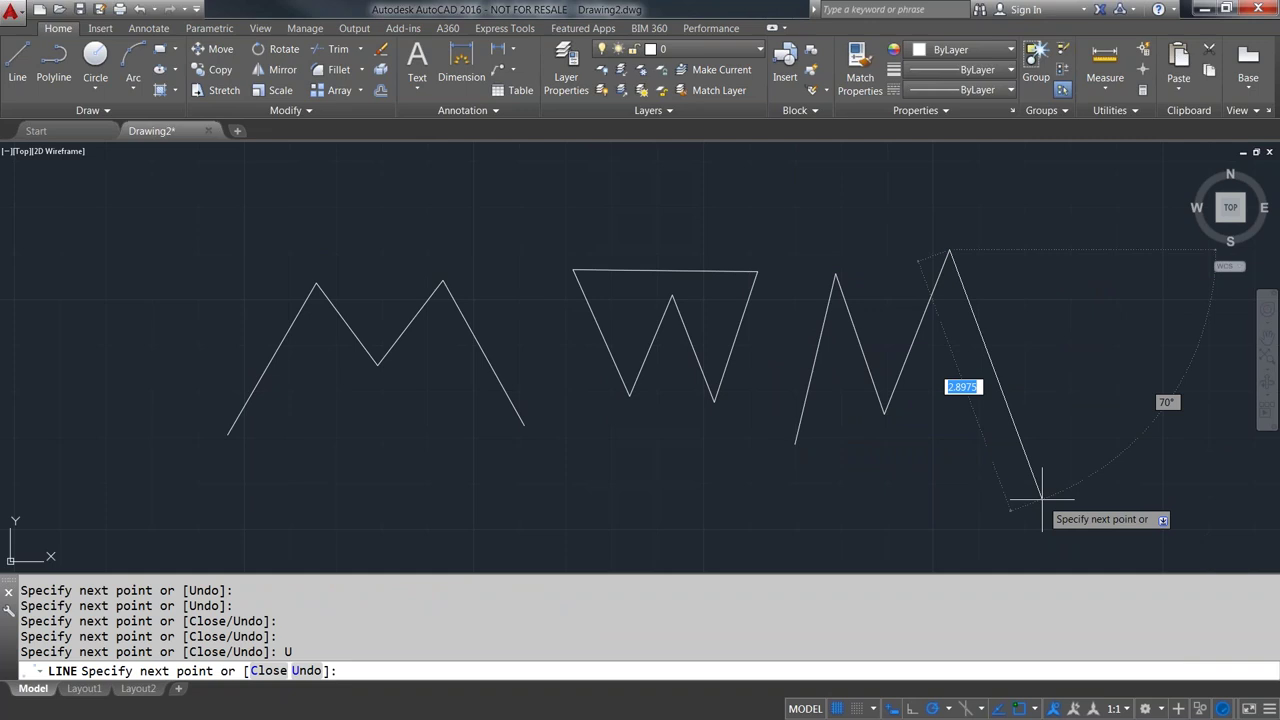
right_click(1002, 249)
click(1040, 330)
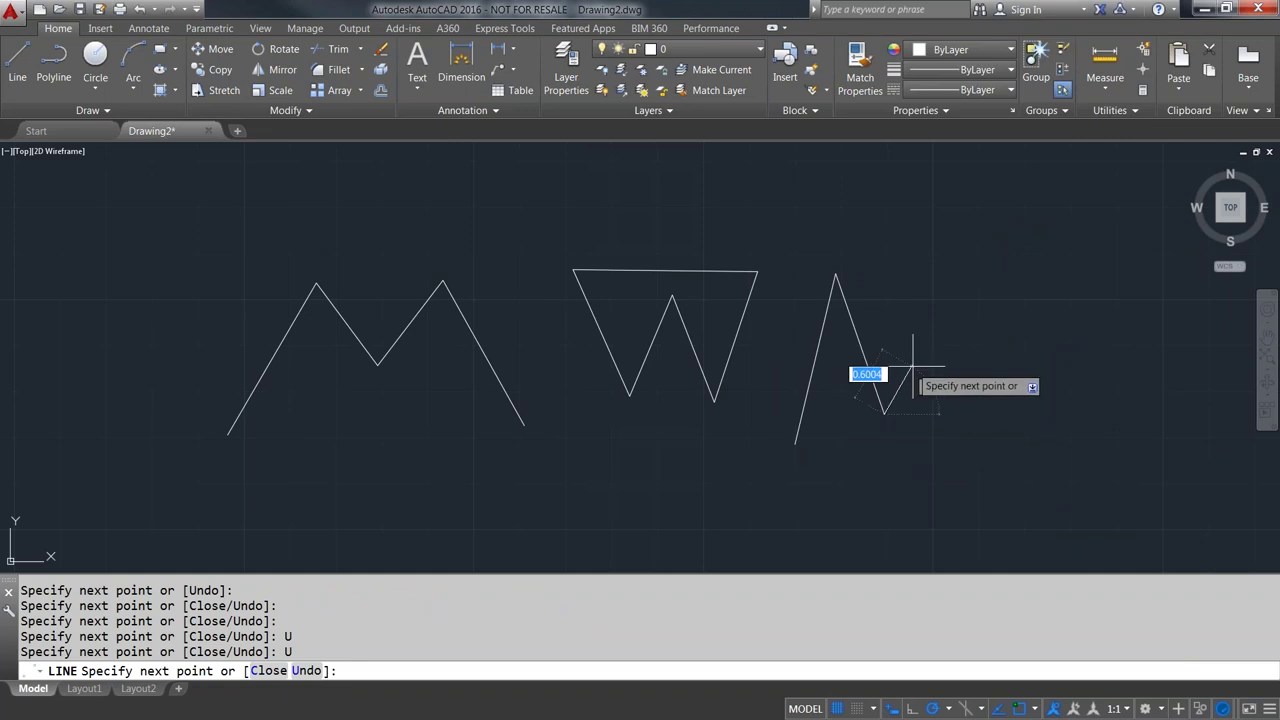
click(965, 377)
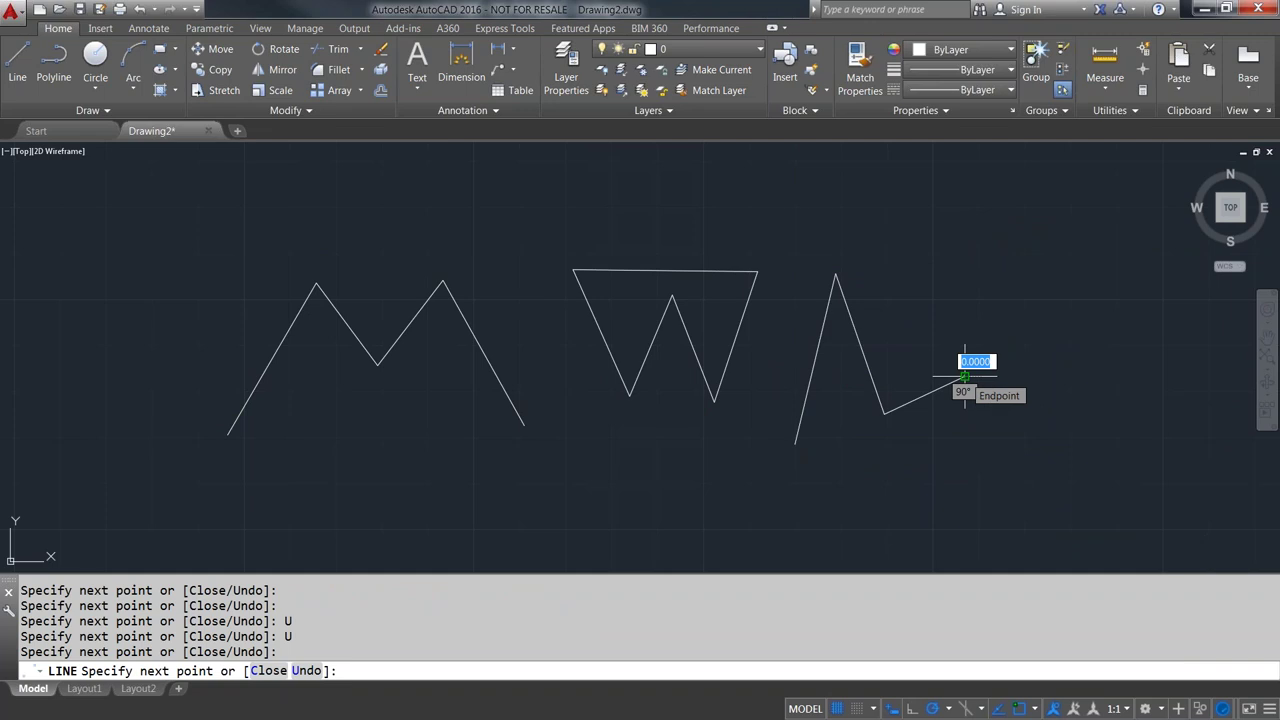
- End the zigzag, crossing-select all three shapes, delete them, and undo the deletion
key(Escape)
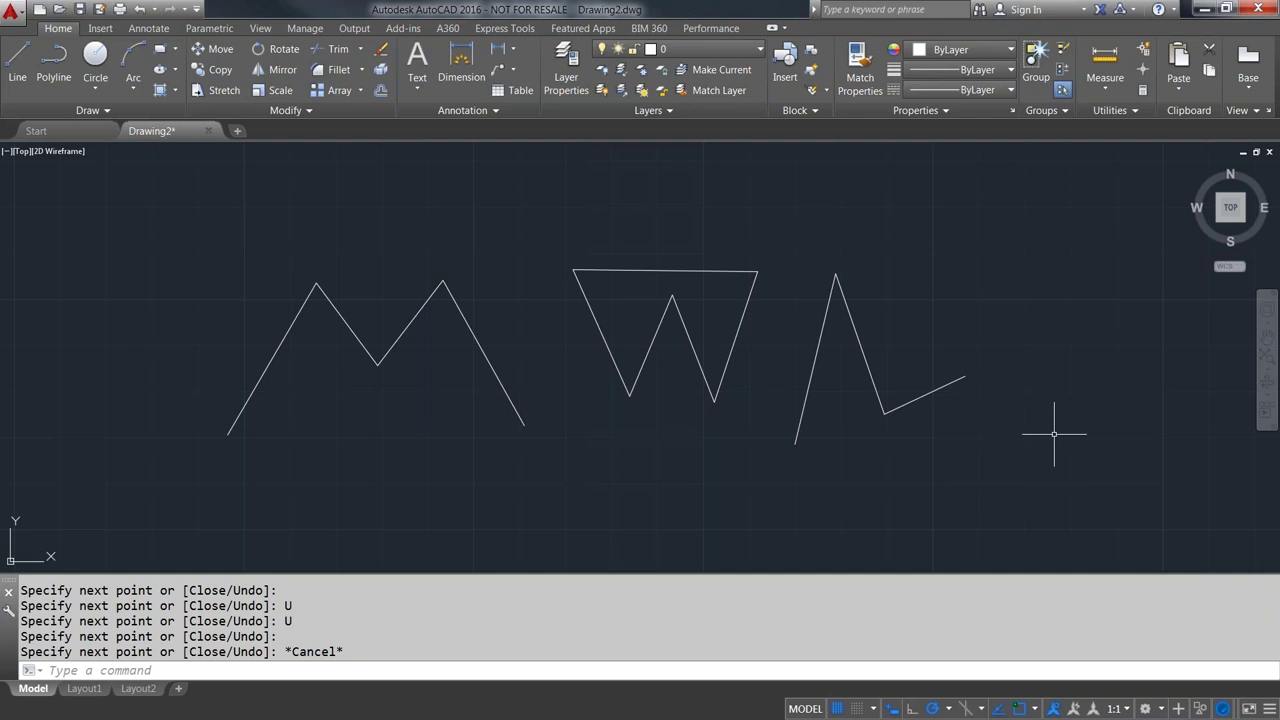
click(1059, 436)
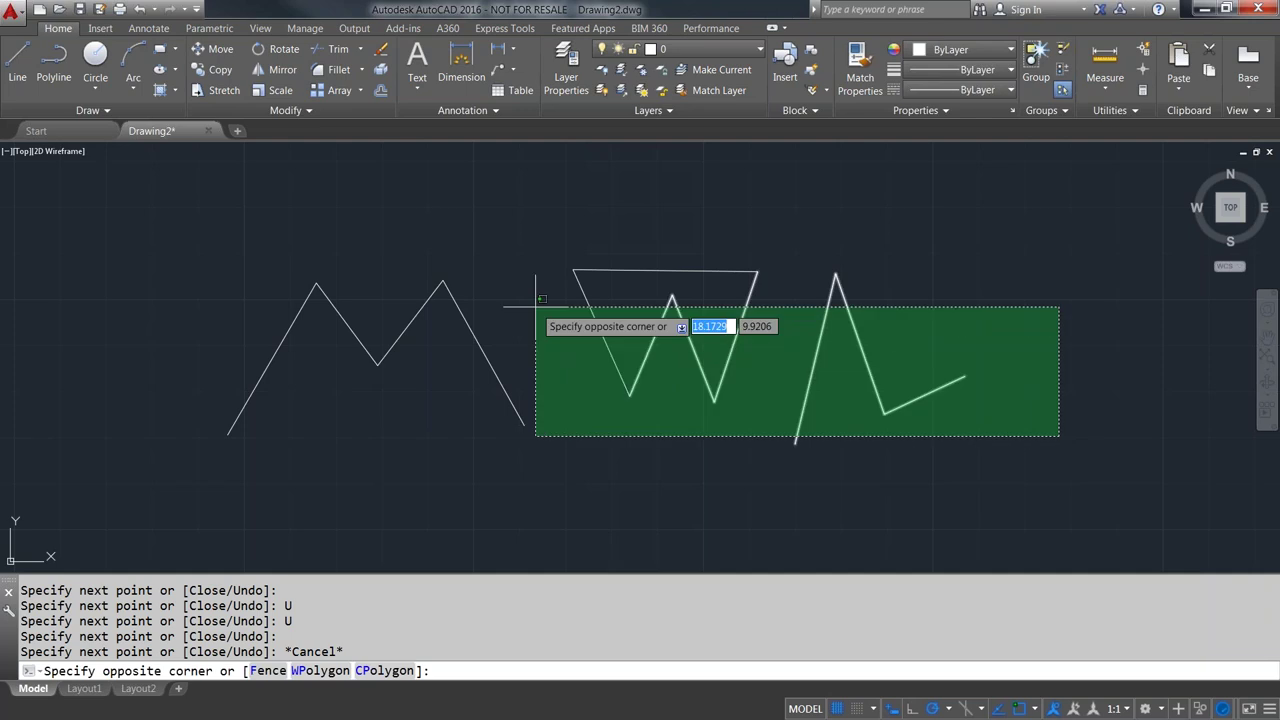
click(229, 255)
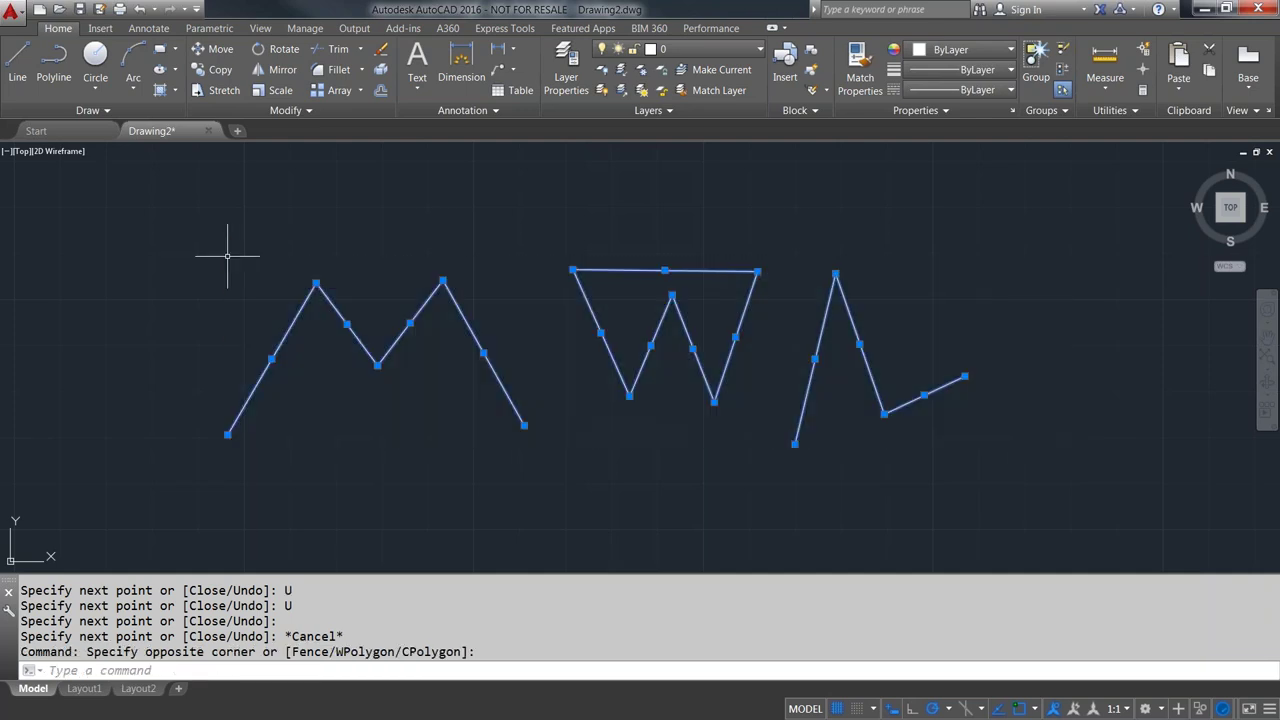
key(Delete)
key(ctrl+z)
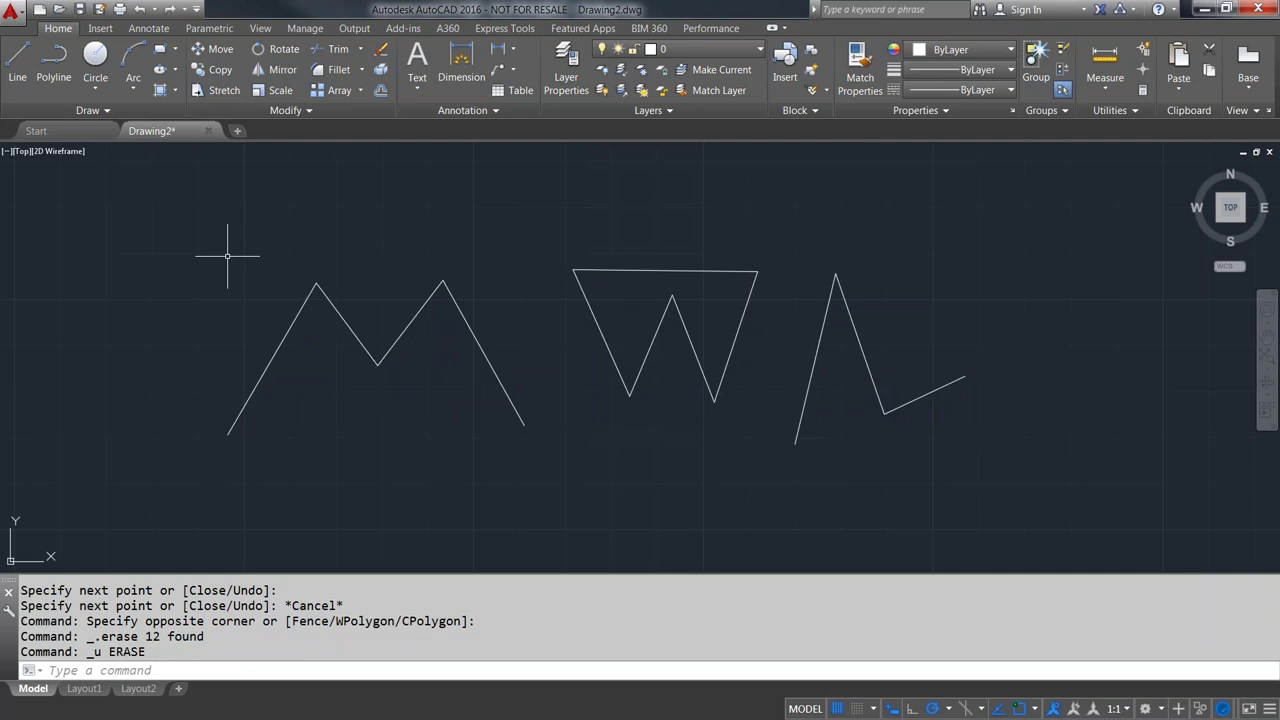
- Reselect all shapes, erase them via the right-click menu, undo, then start ERASE
click(995, 450)
click(194, 263)
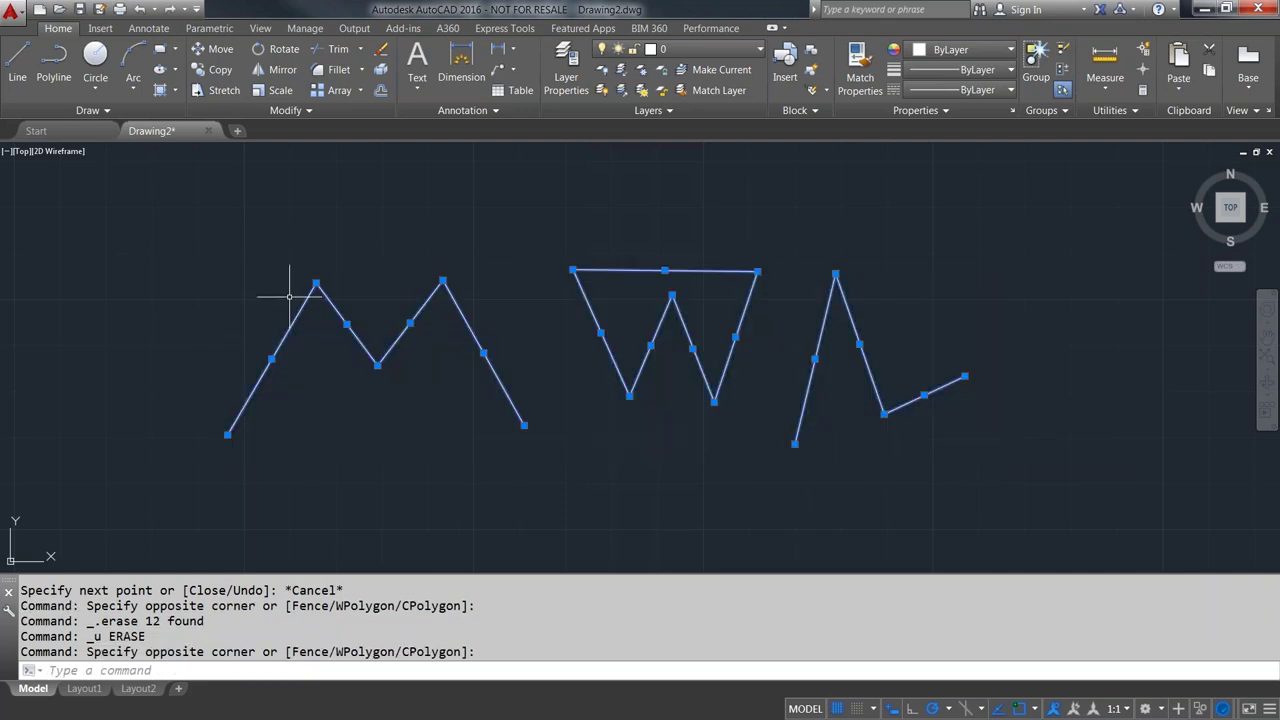
key(Escape)
key(Escape)
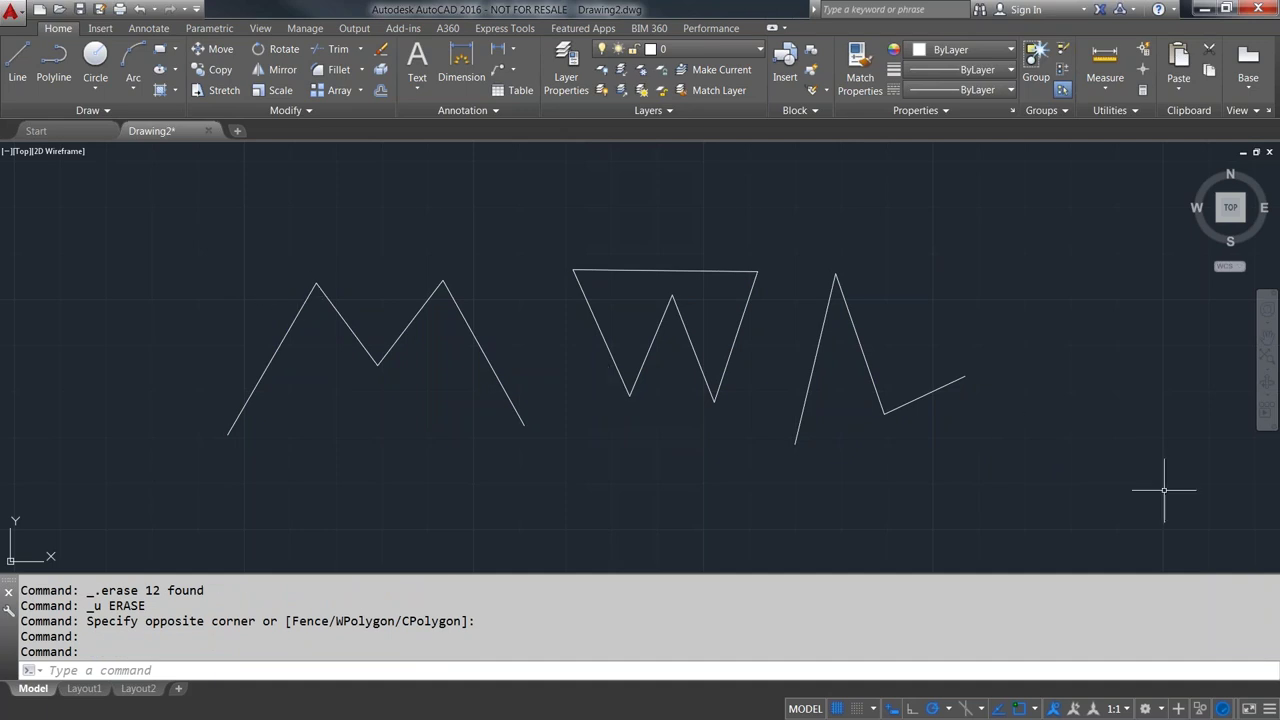
click(1150, 486)
click(158, 230)
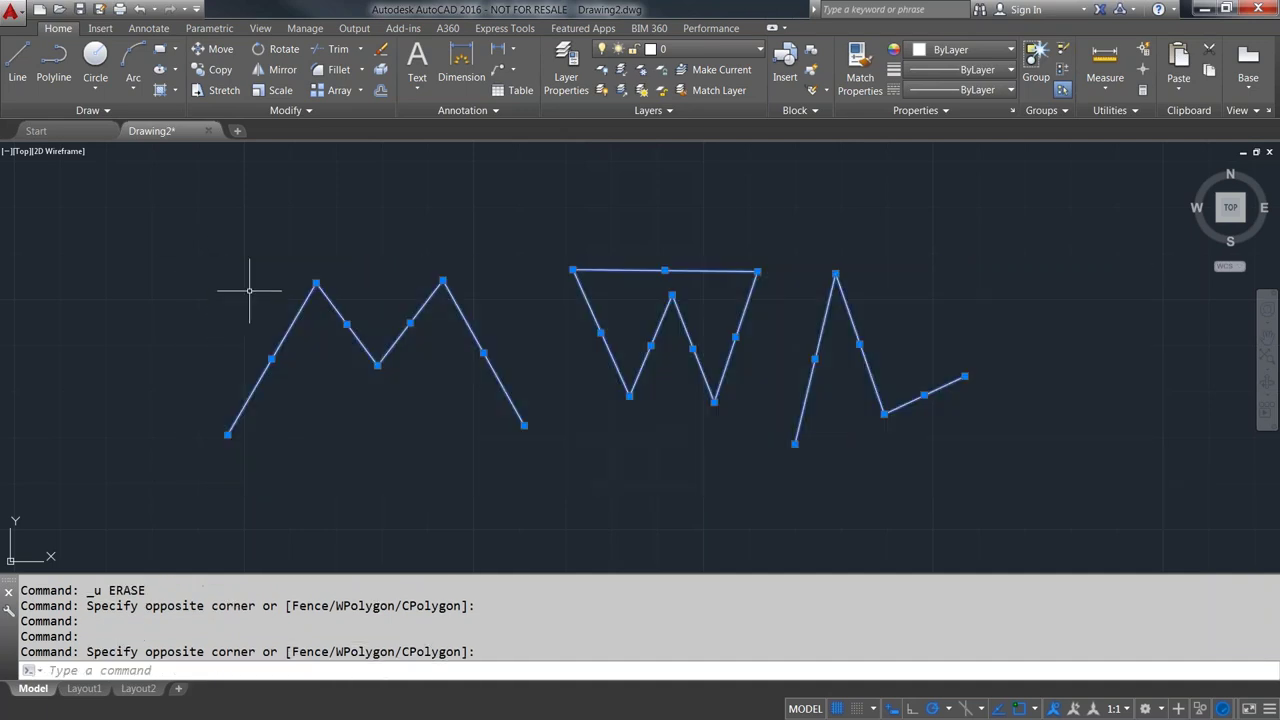
right_click(293, 321)
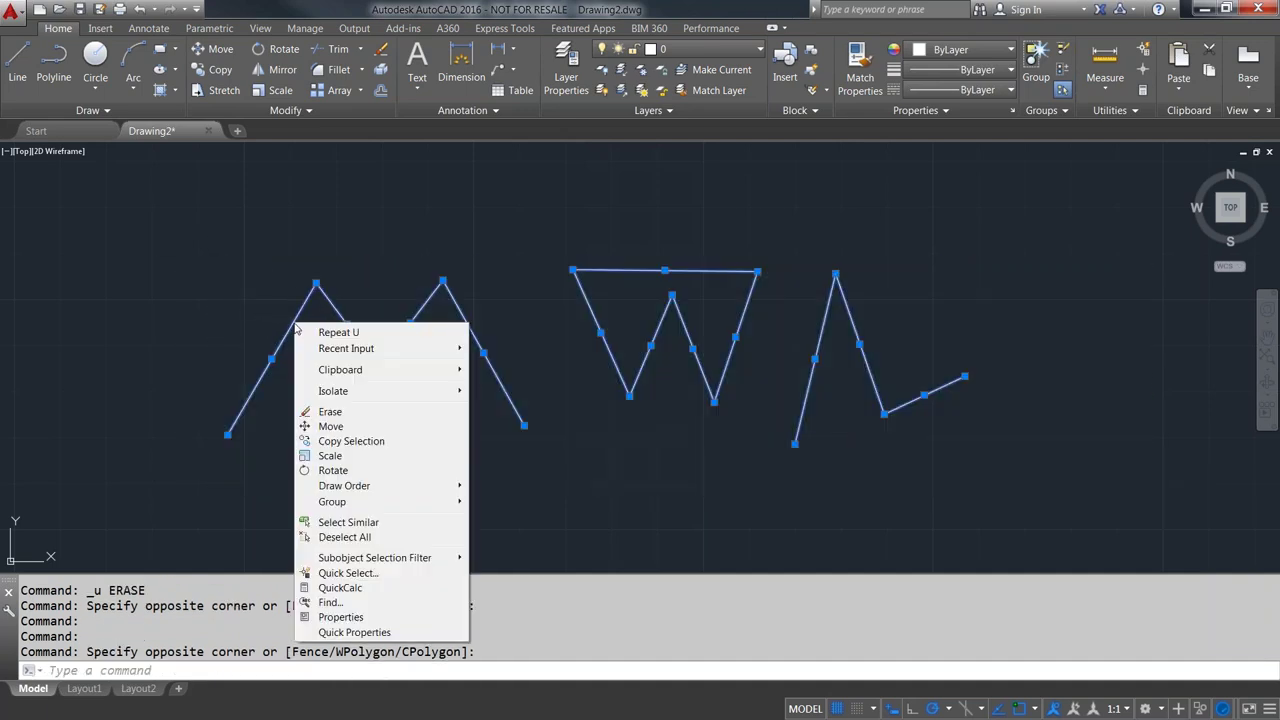
click(331, 412)
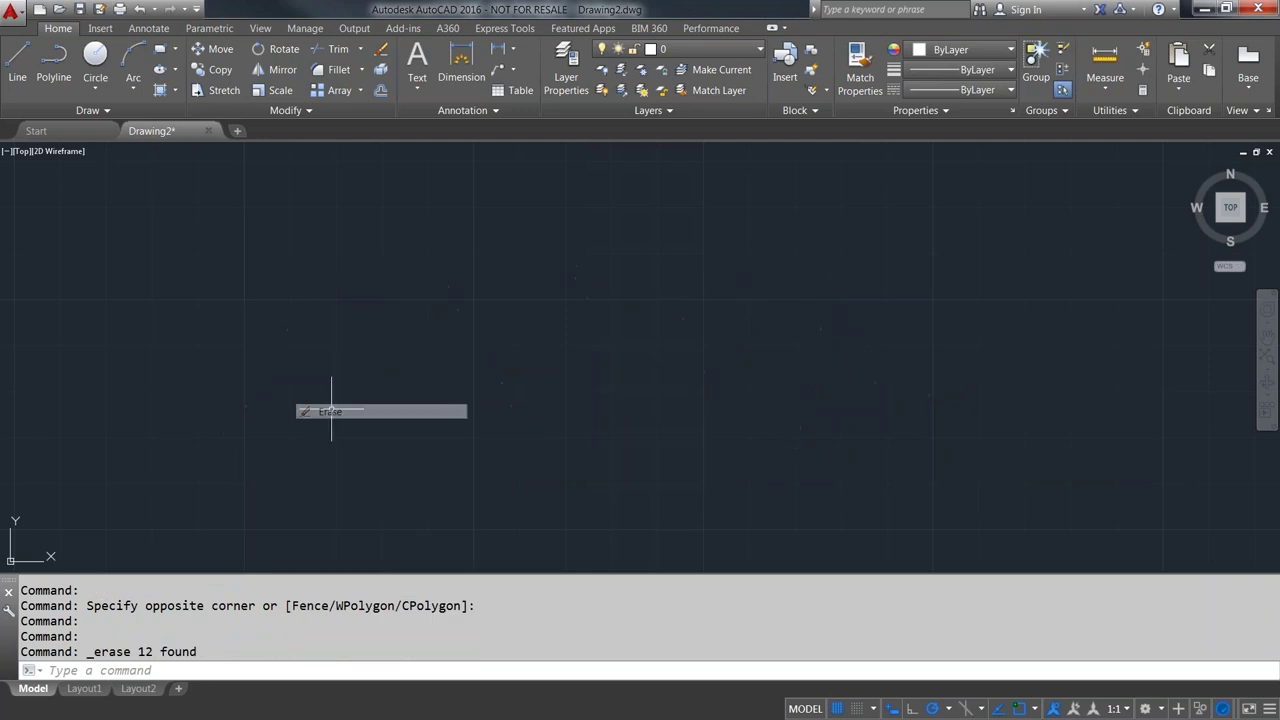
key(ctrl+z)
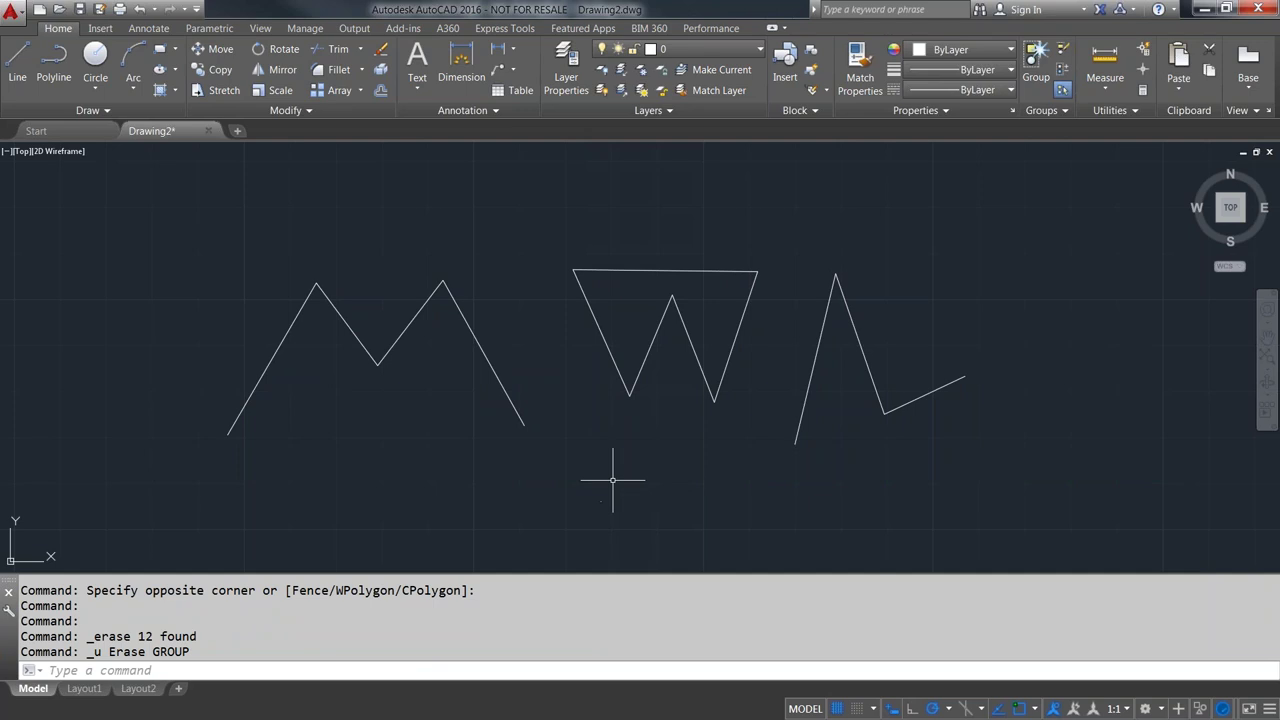
text(erase)
key(Return)
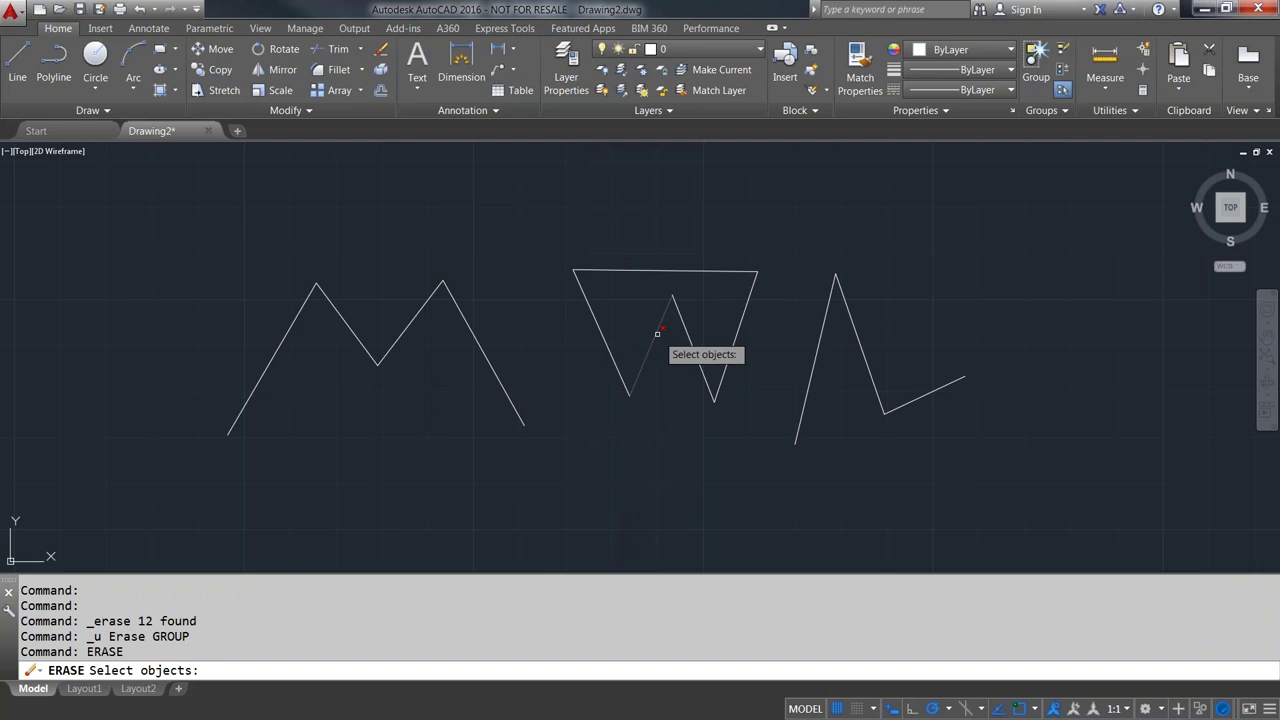
- Erase four picked edges of the W and M, then crossing-select and delete the remaining lines
click(742, 321)
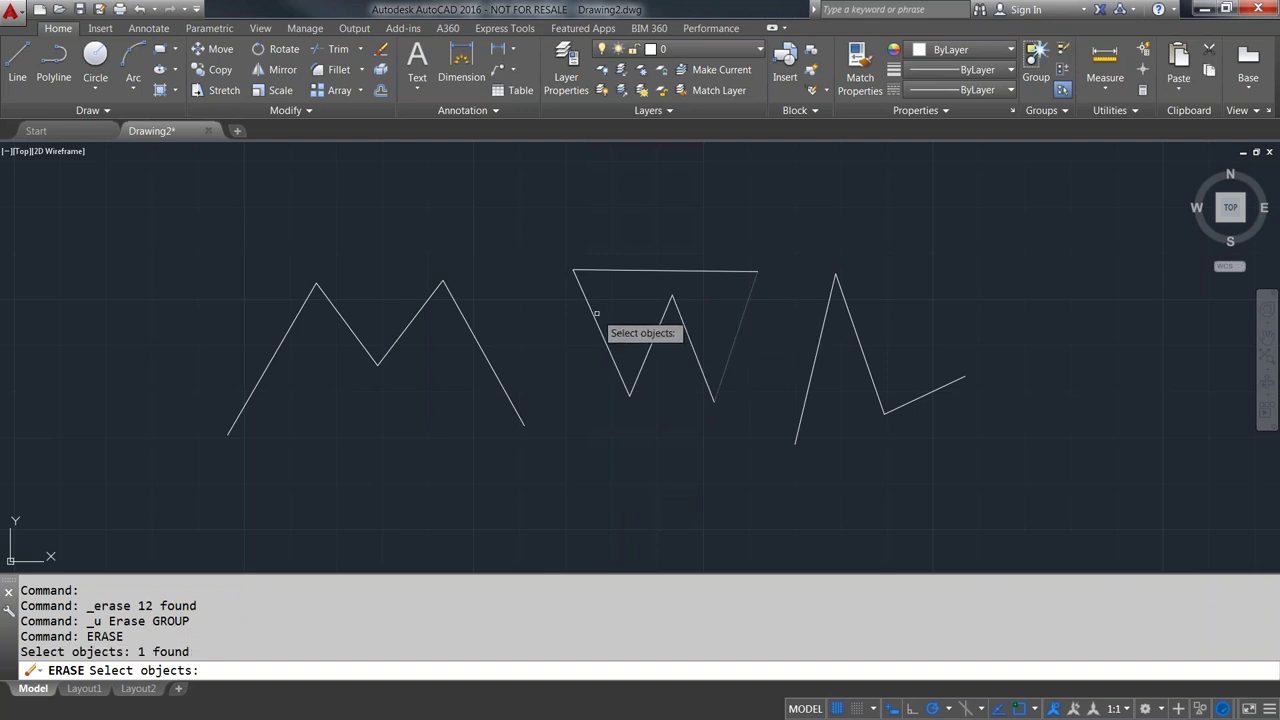
click(592, 314)
click(468, 326)
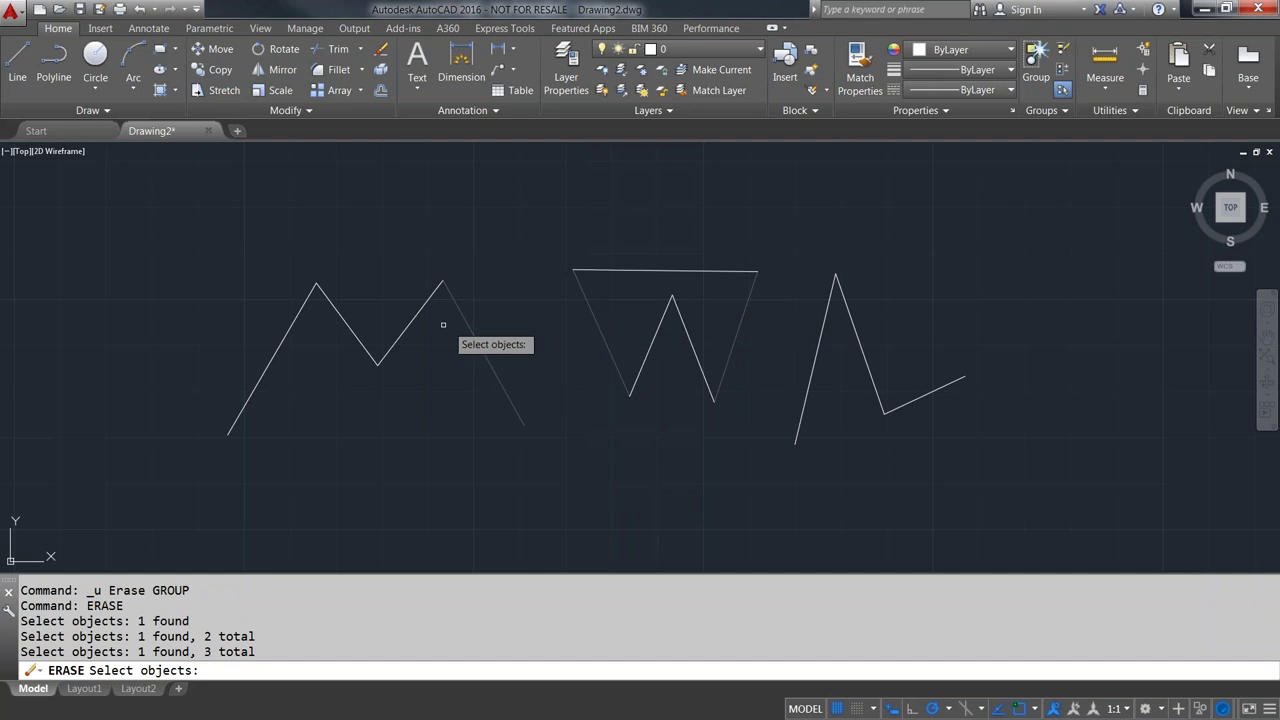
click(289, 329)
key(Return)
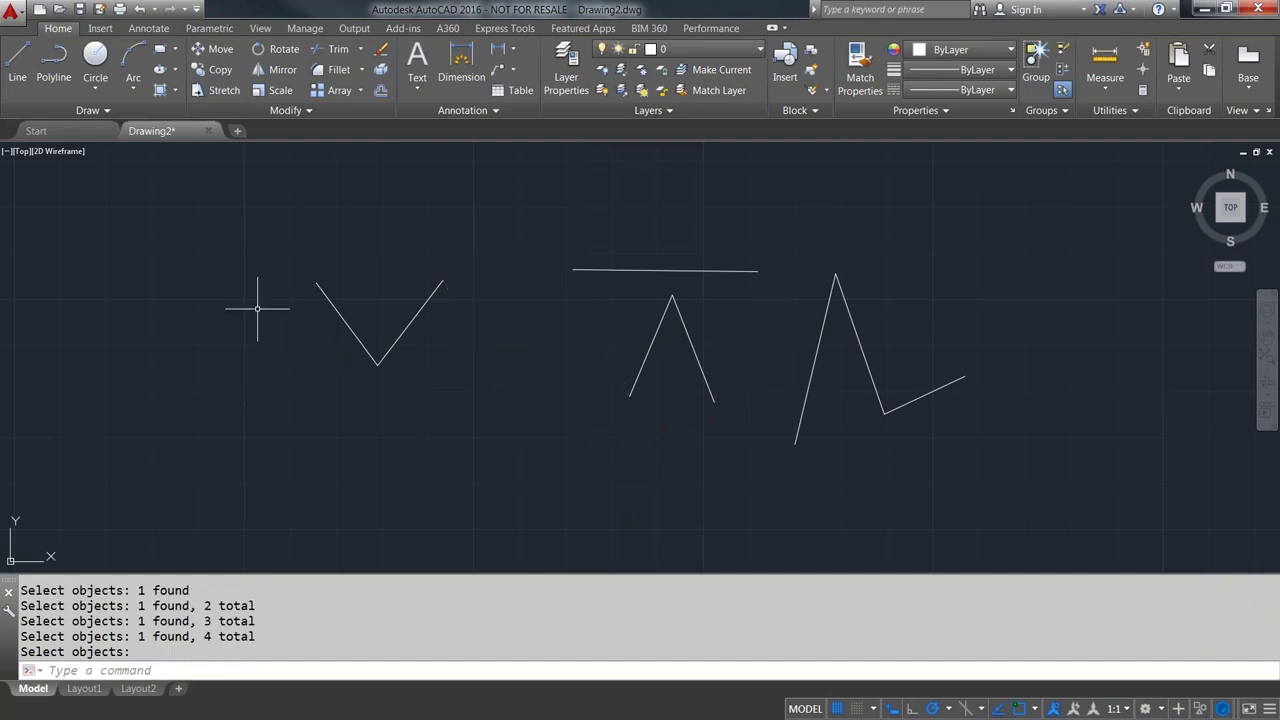
click(1036, 470)
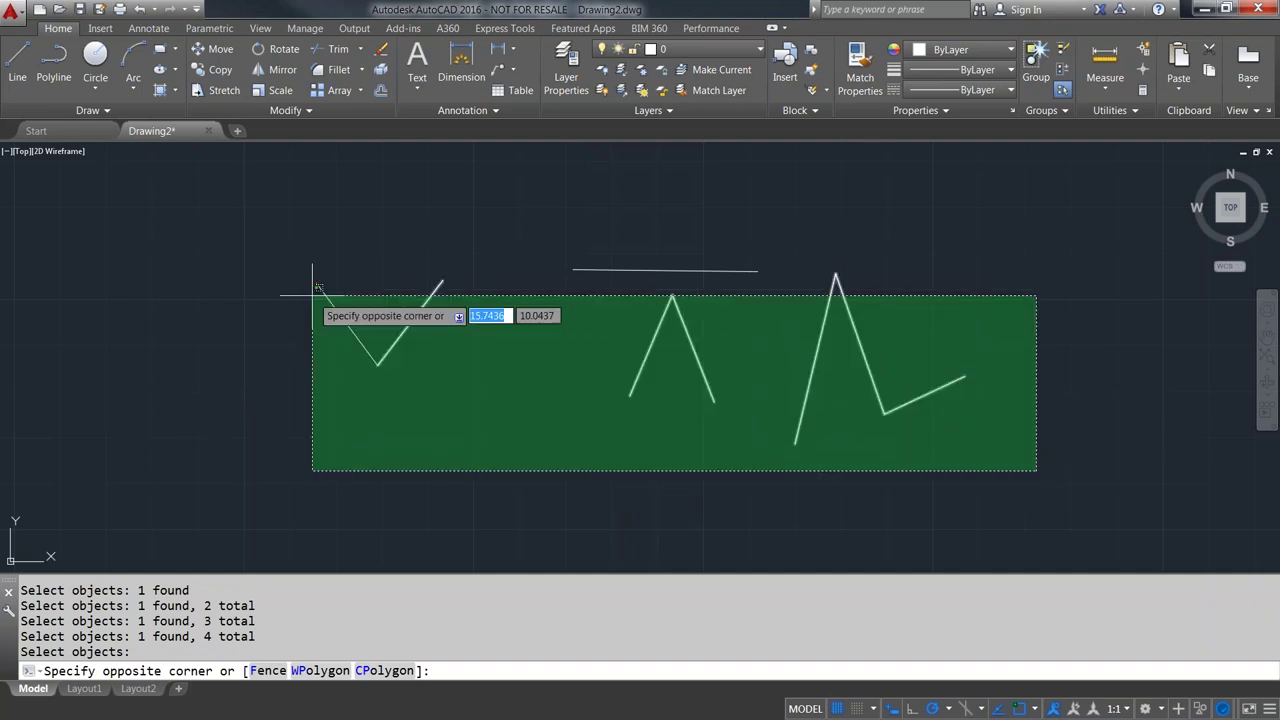
click(265, 251)
key(Delete)
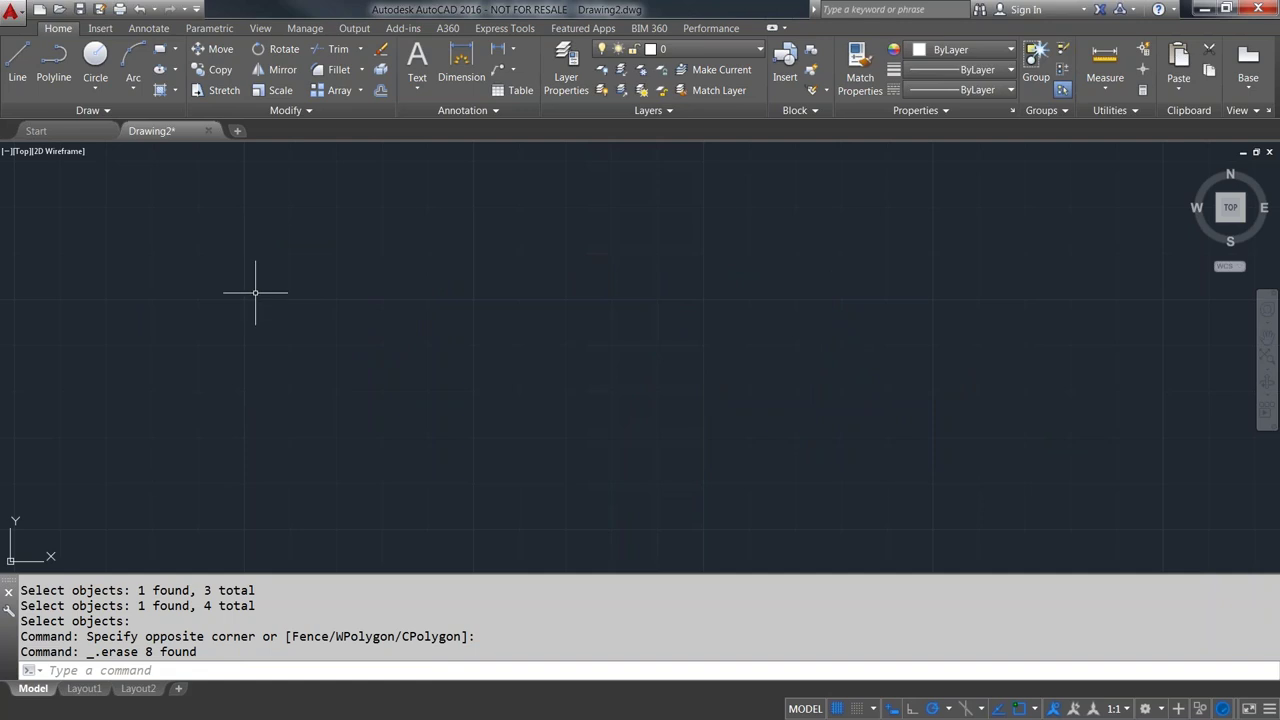
- Draw a five-point zigzag of connected straight segments with Line
click(17, 62)
click(155, 403)
click(229, 251)
click(351, 430)
click(495, 242)
click(598, 335)
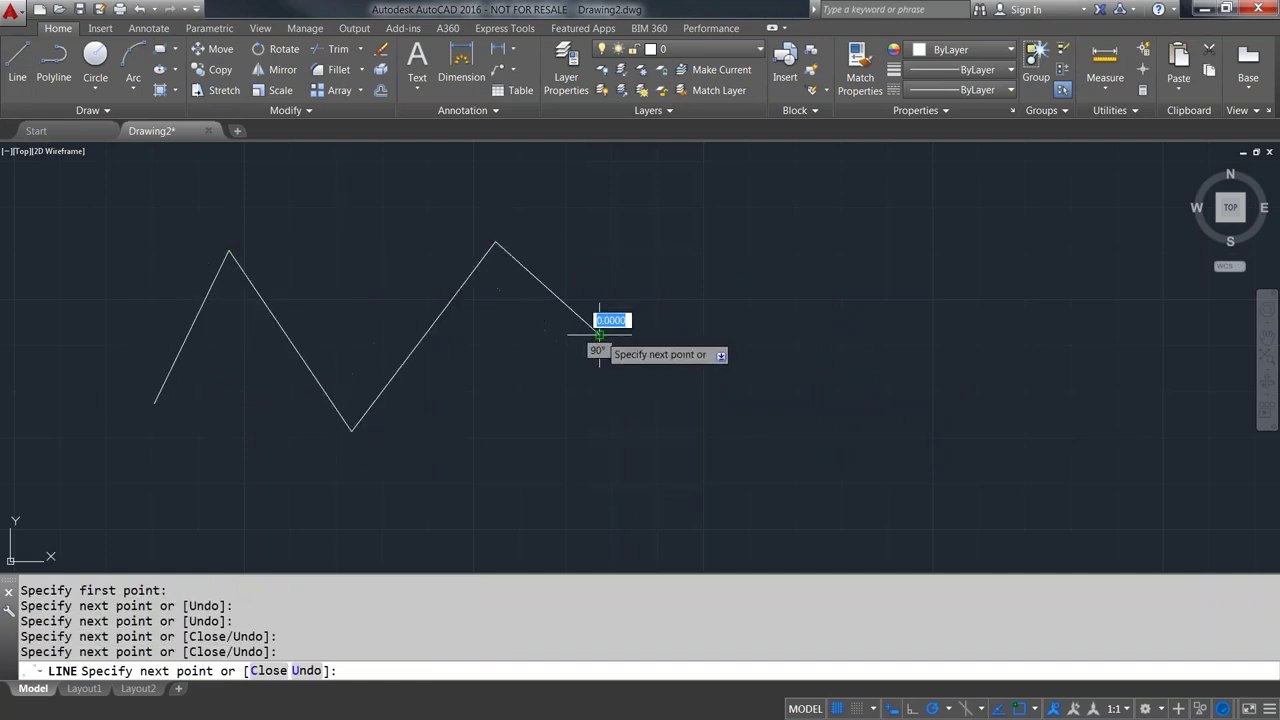
key(Return)
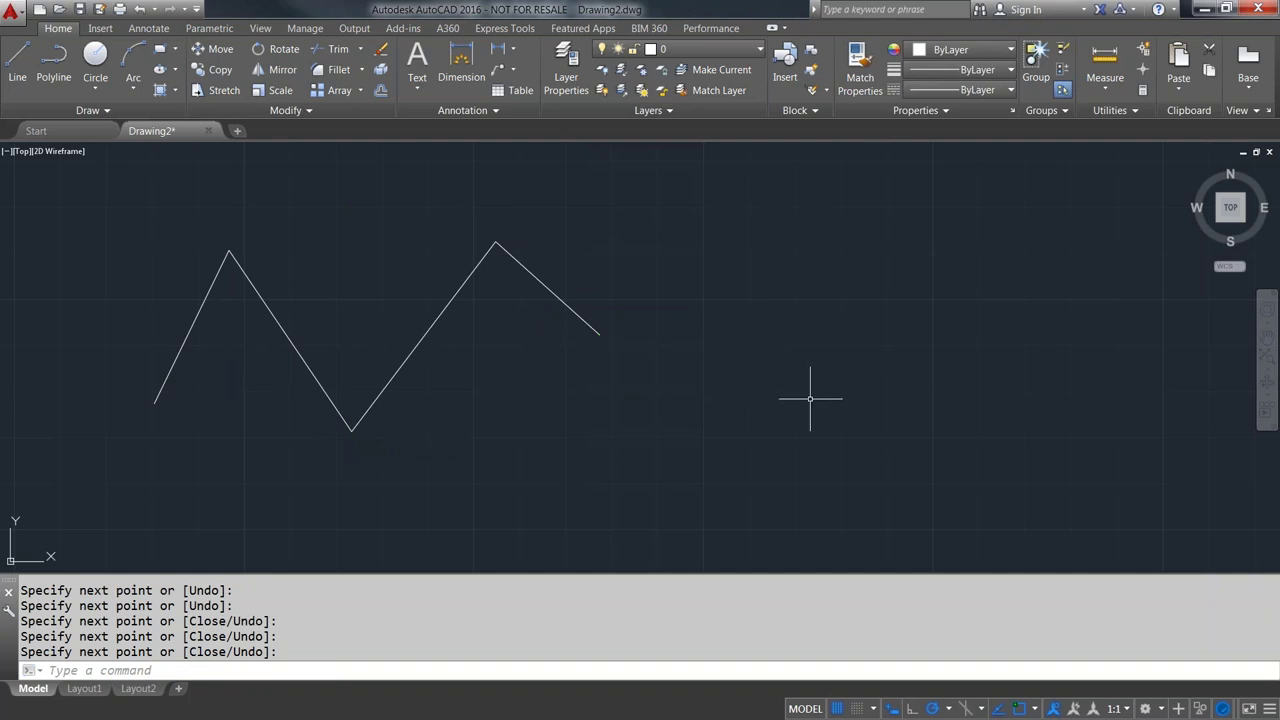
- Restart LINE at @ to continue from the last endpoint and add two more segments
key(Return)
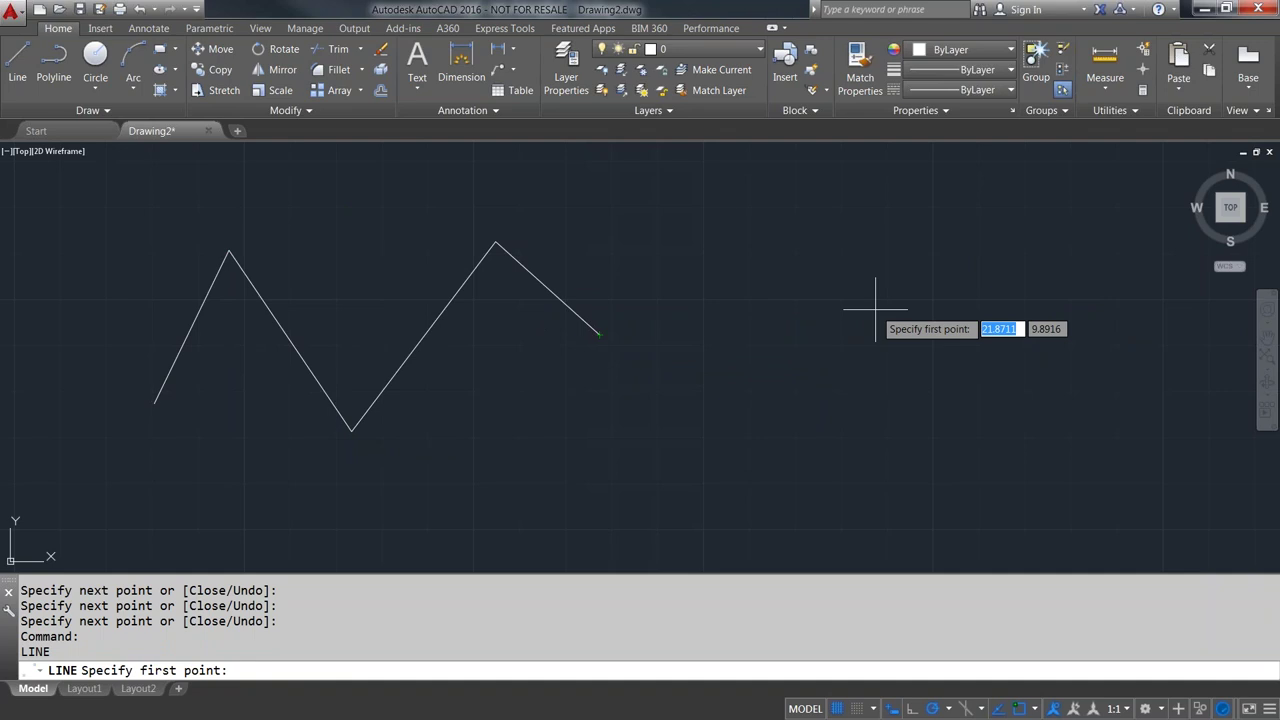
key(F8)
text(@)
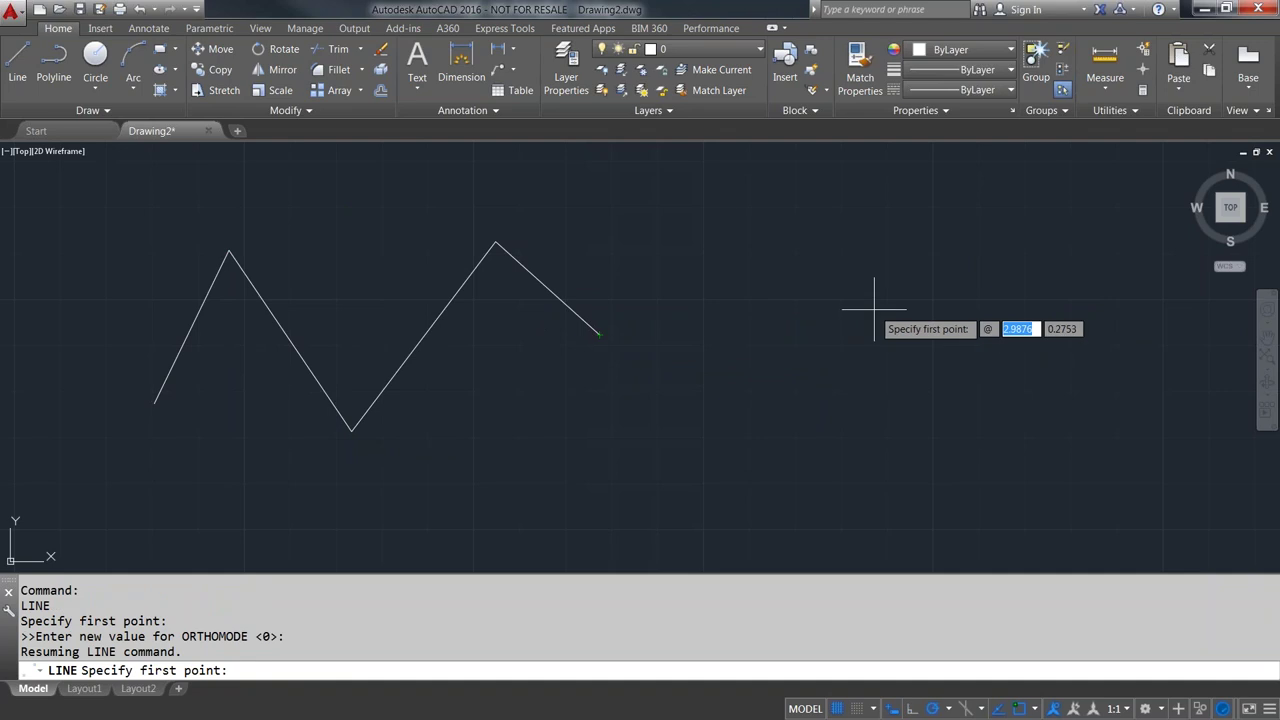
key(Return)
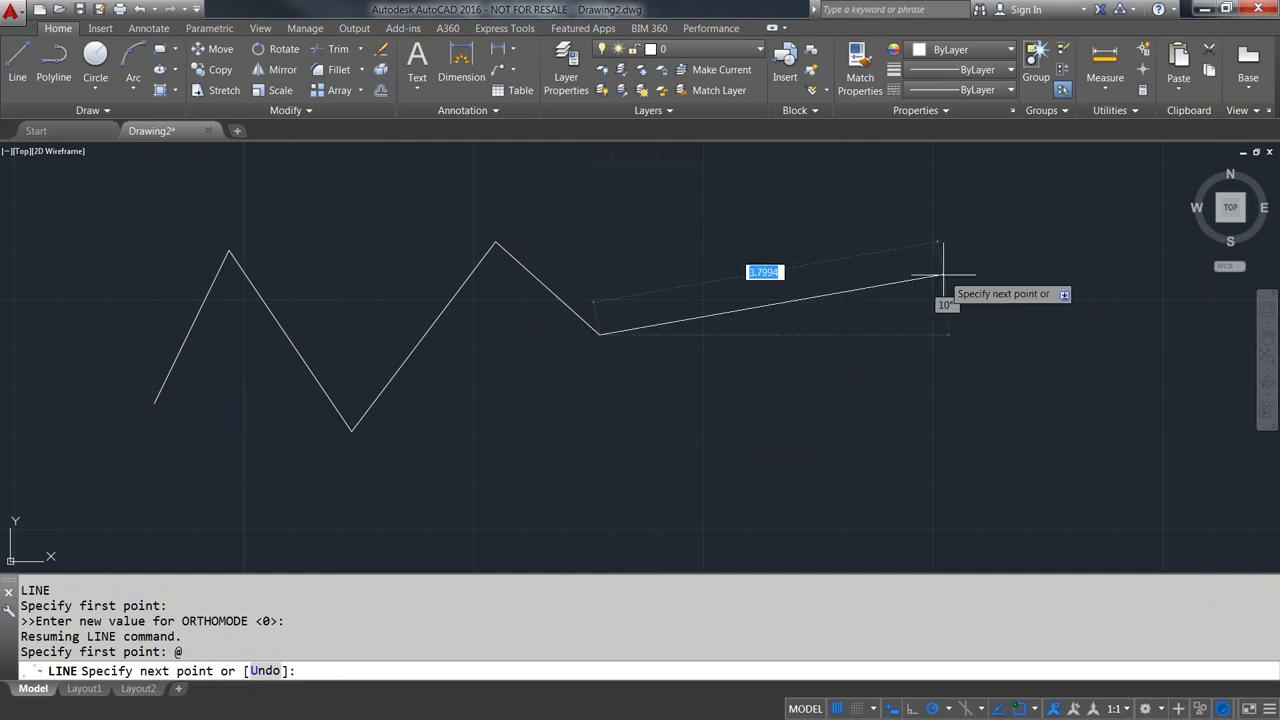
click(796, 222)
click(1054, 333)
key(Return)
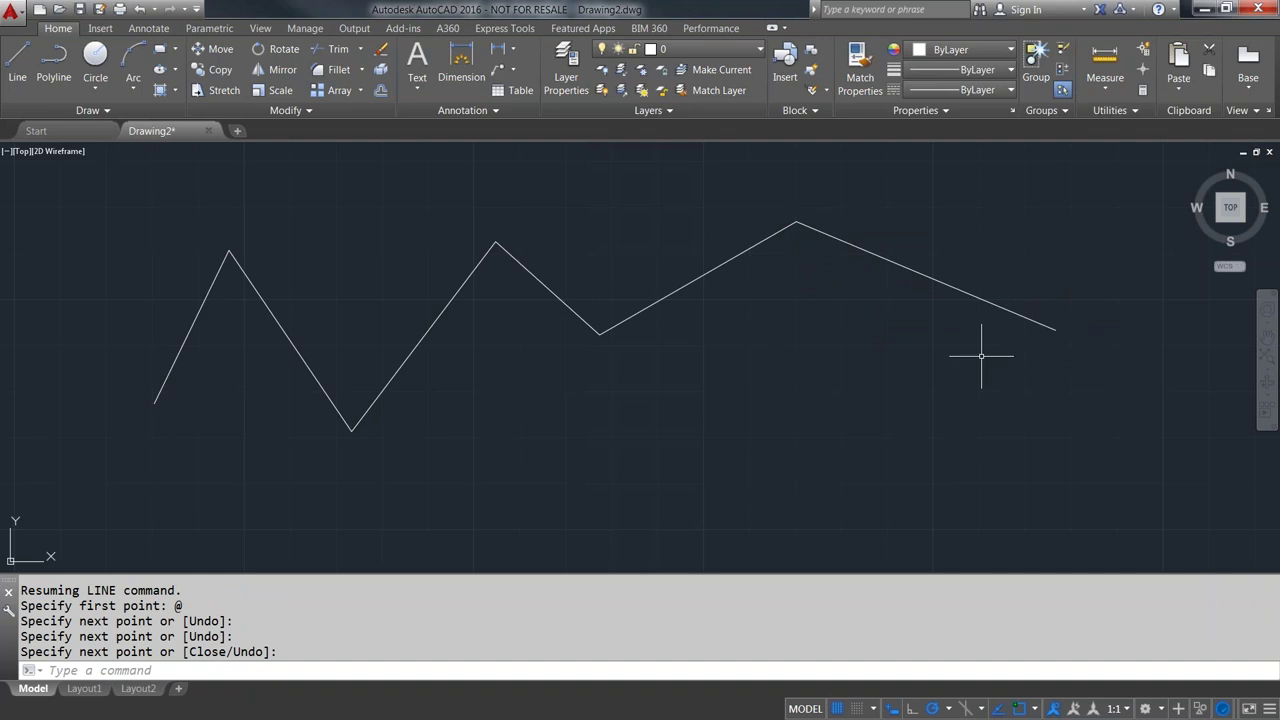
click(1100, 393)
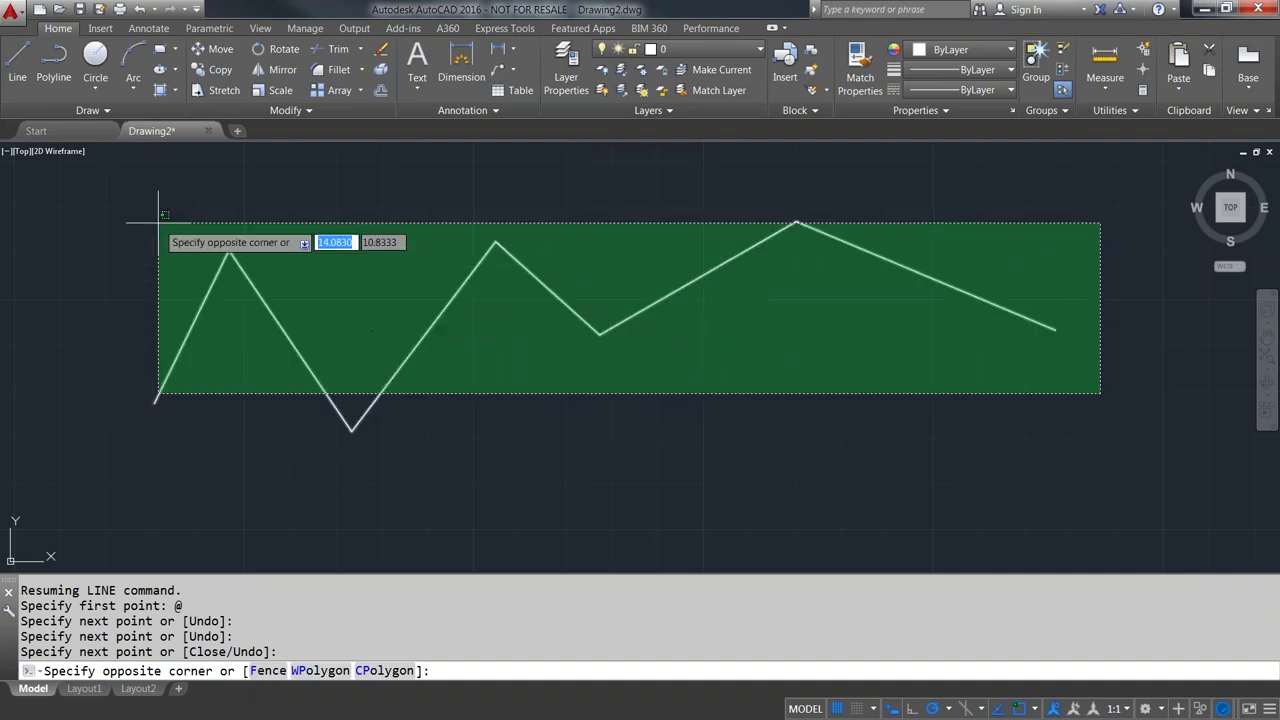
- Delete the six-segment zigzag, then draw a new three-segment line shape
click(250, 240)
key(Delete)
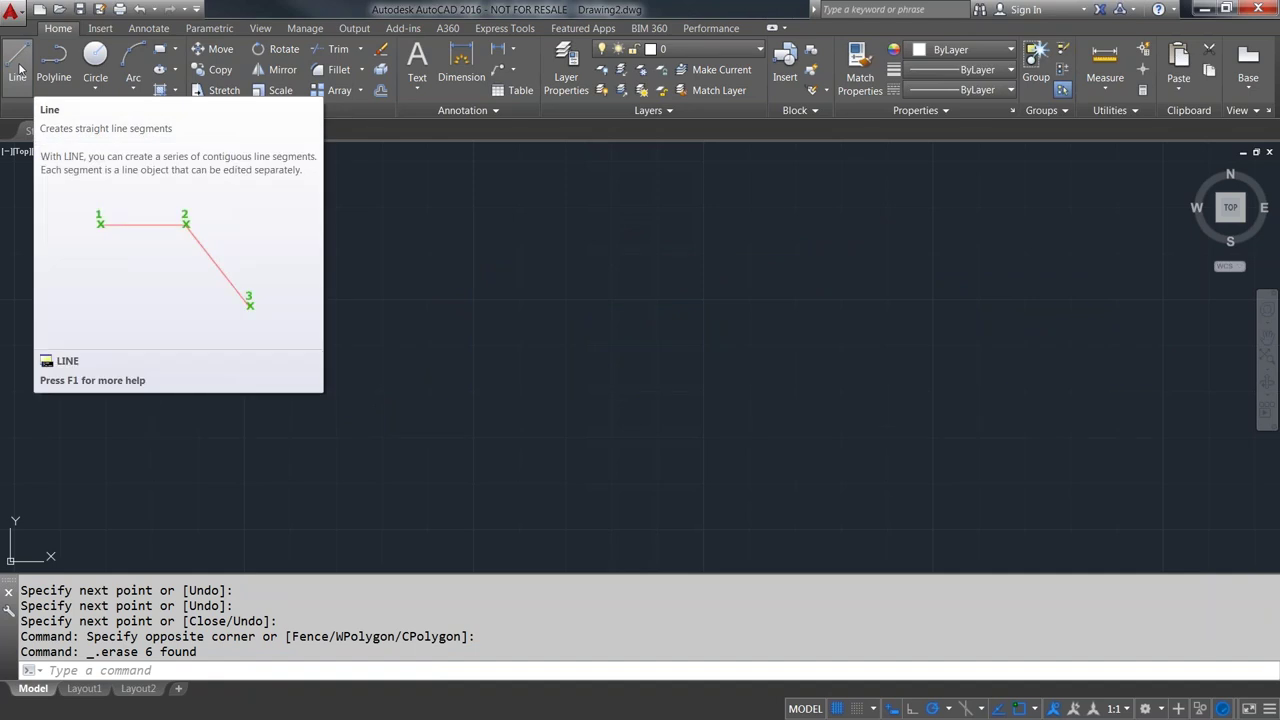
click(28, 62)
click(115, 308)
click(188, 403)
click(353, 378)
click(366, 258)
key(Return)
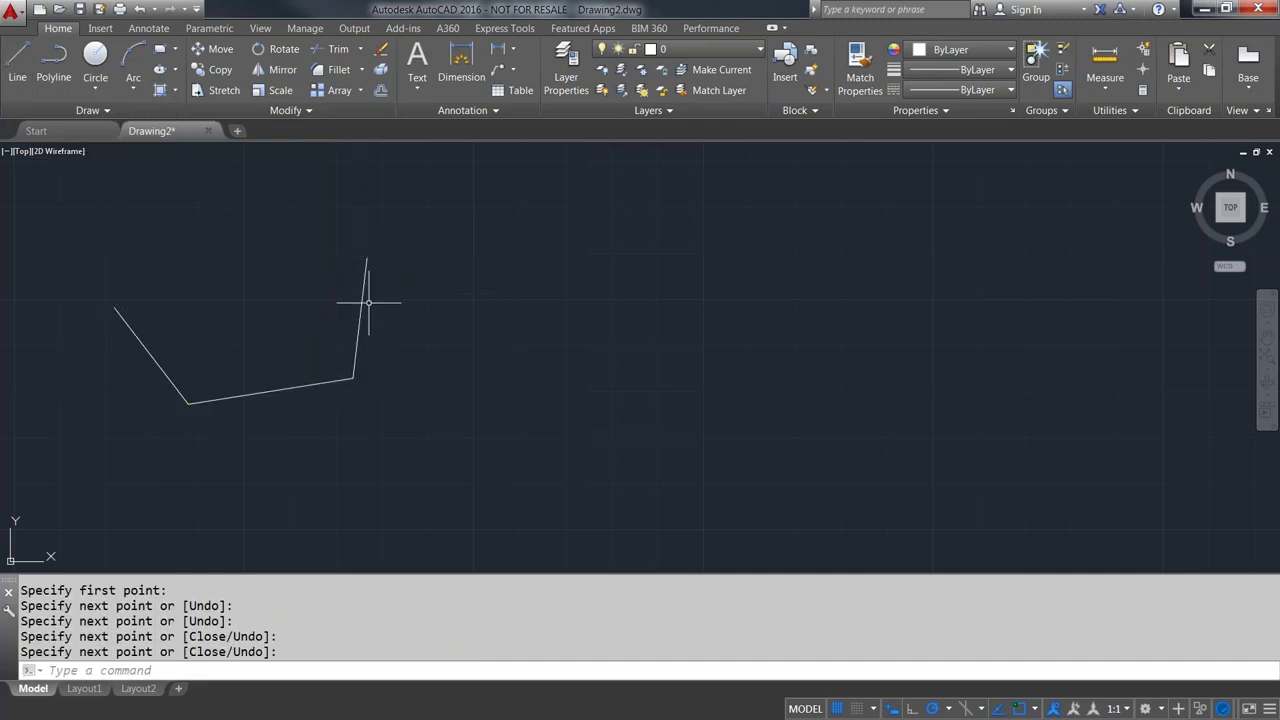
- Select and delete all three new line segments, leaving the drawing empty
click(363, 299)
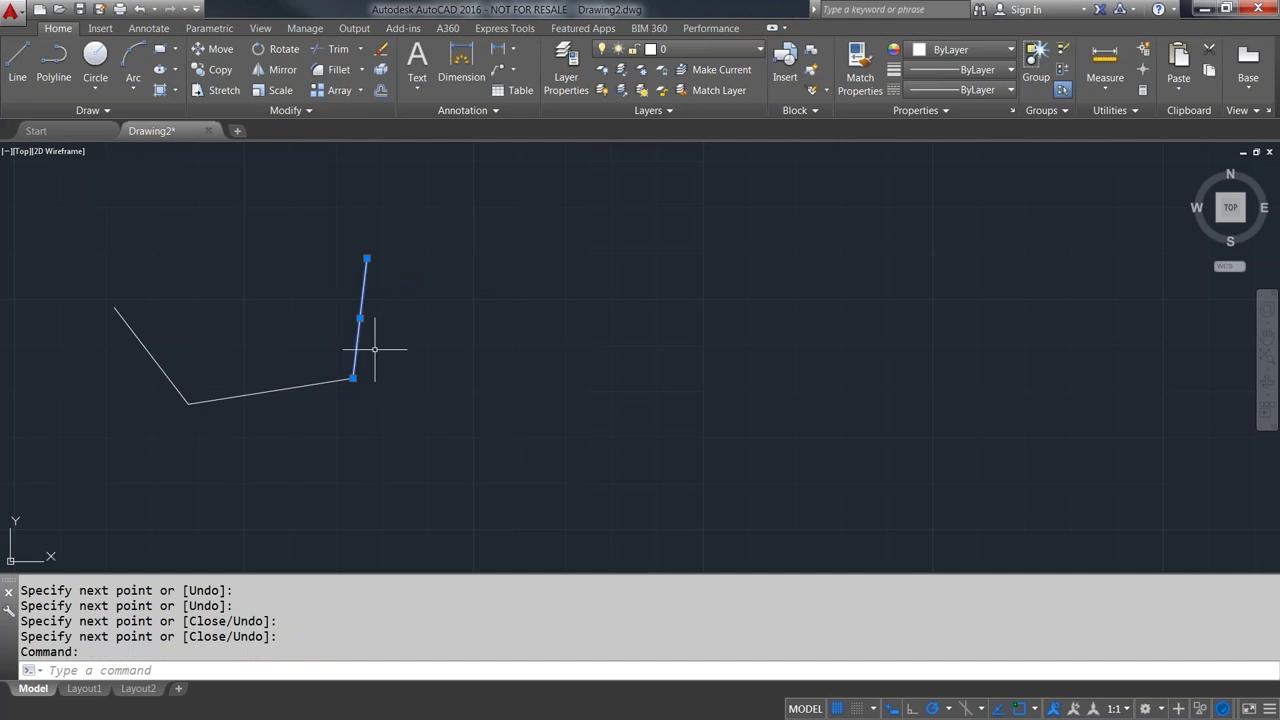
click(152, 347)
key(Delete)
click(400, 478)
click(158, 333)
key(Delete)
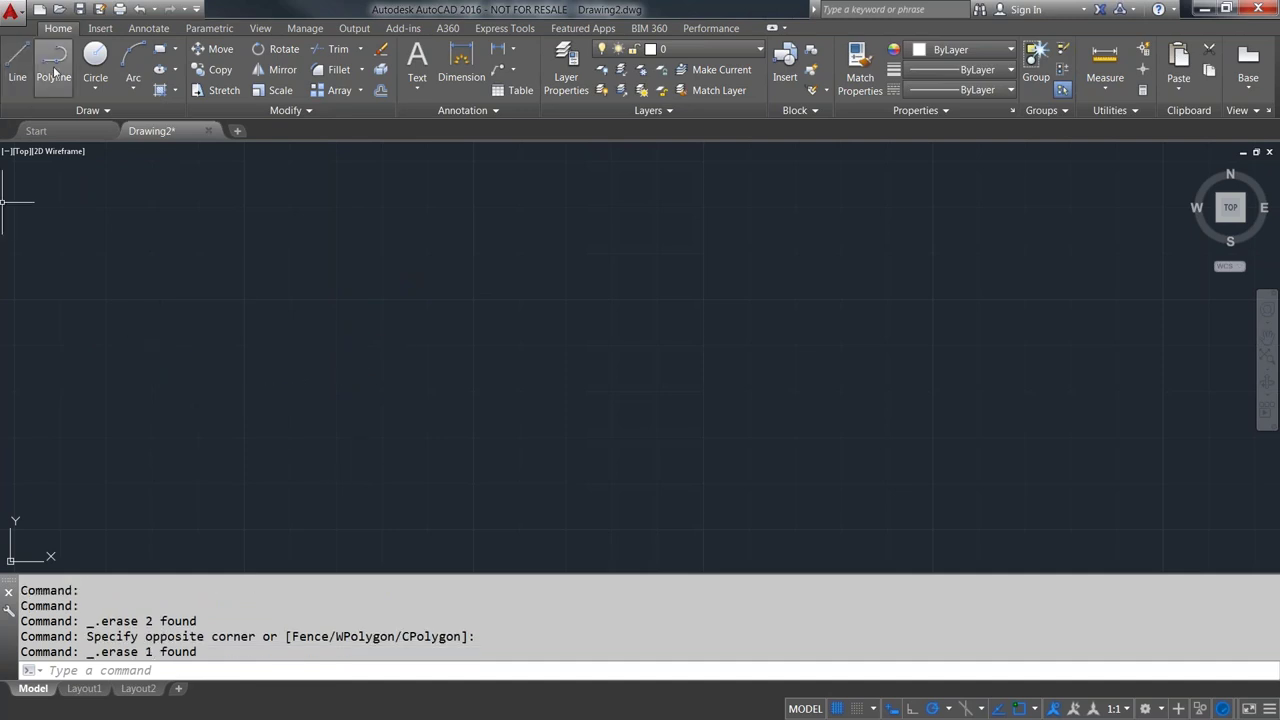
- Draw a U-shaped polyline through four points
click(54, 62)
click(139, 232)
click(213, 420)
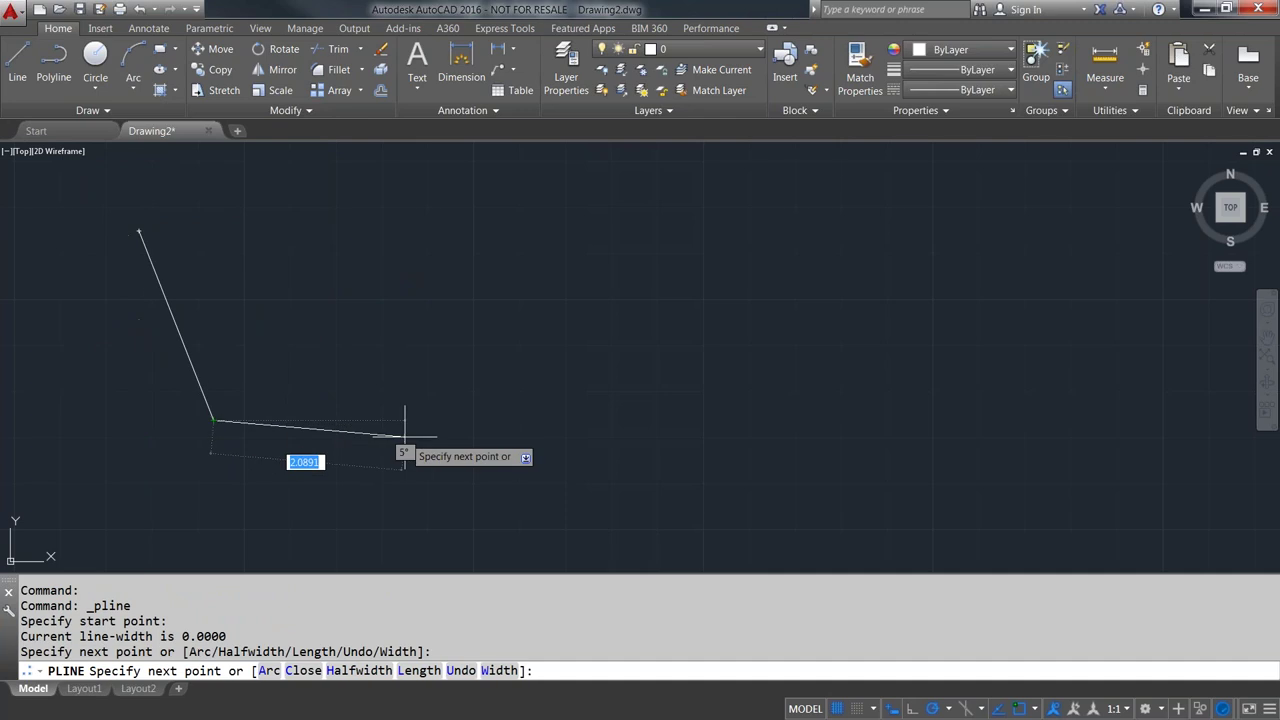
click(406, 436)
click(476, 240)
key(Return)
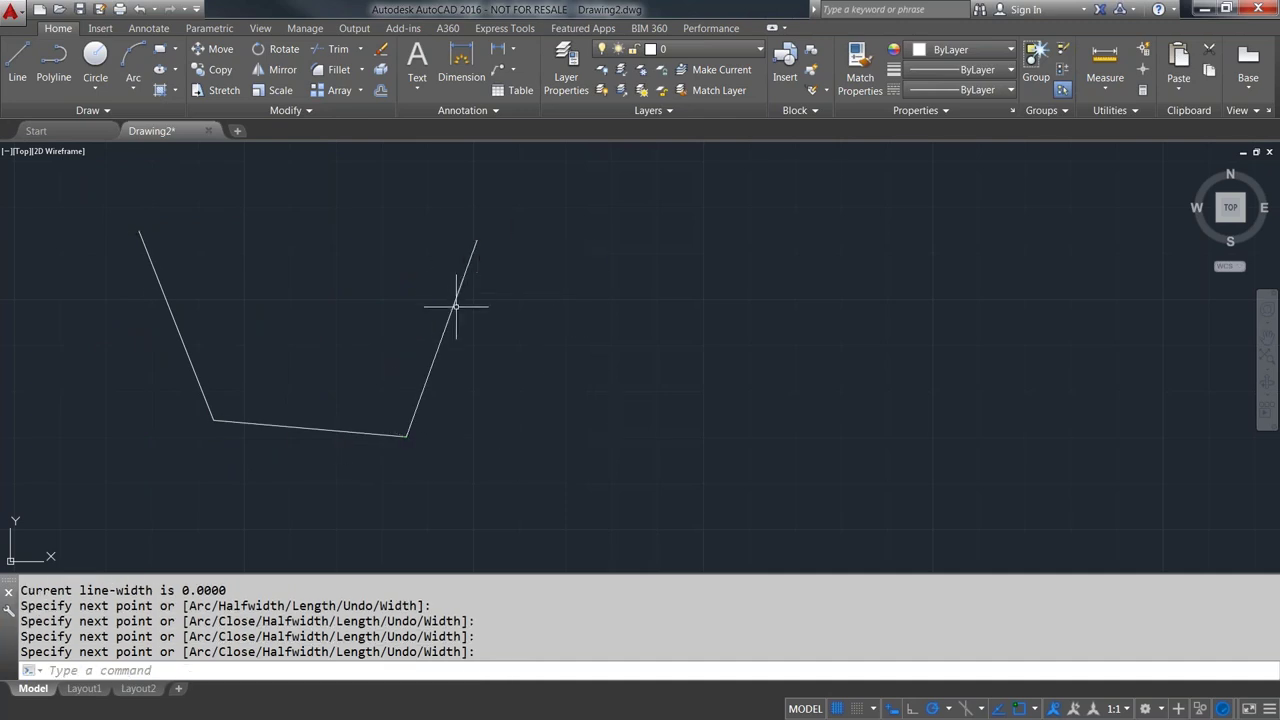
- Explode the polyline with X, check its separate segments, then undo the explode
click(457, 294)
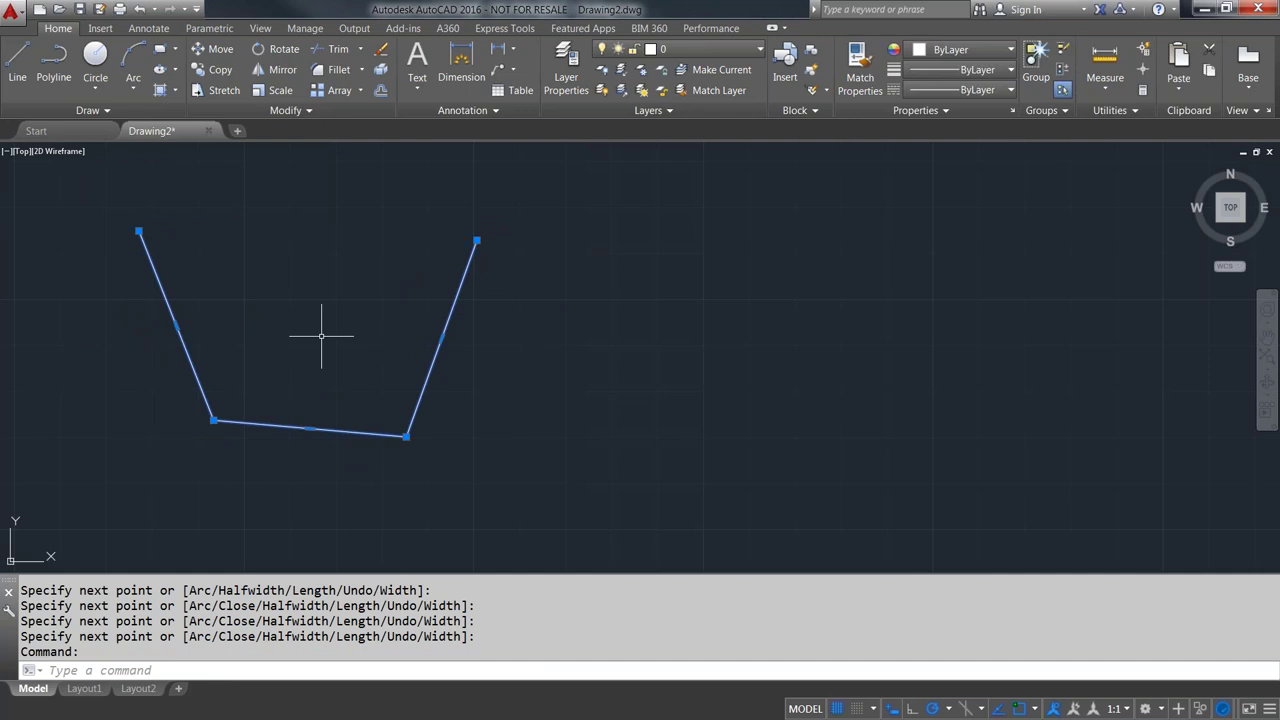
text(x)
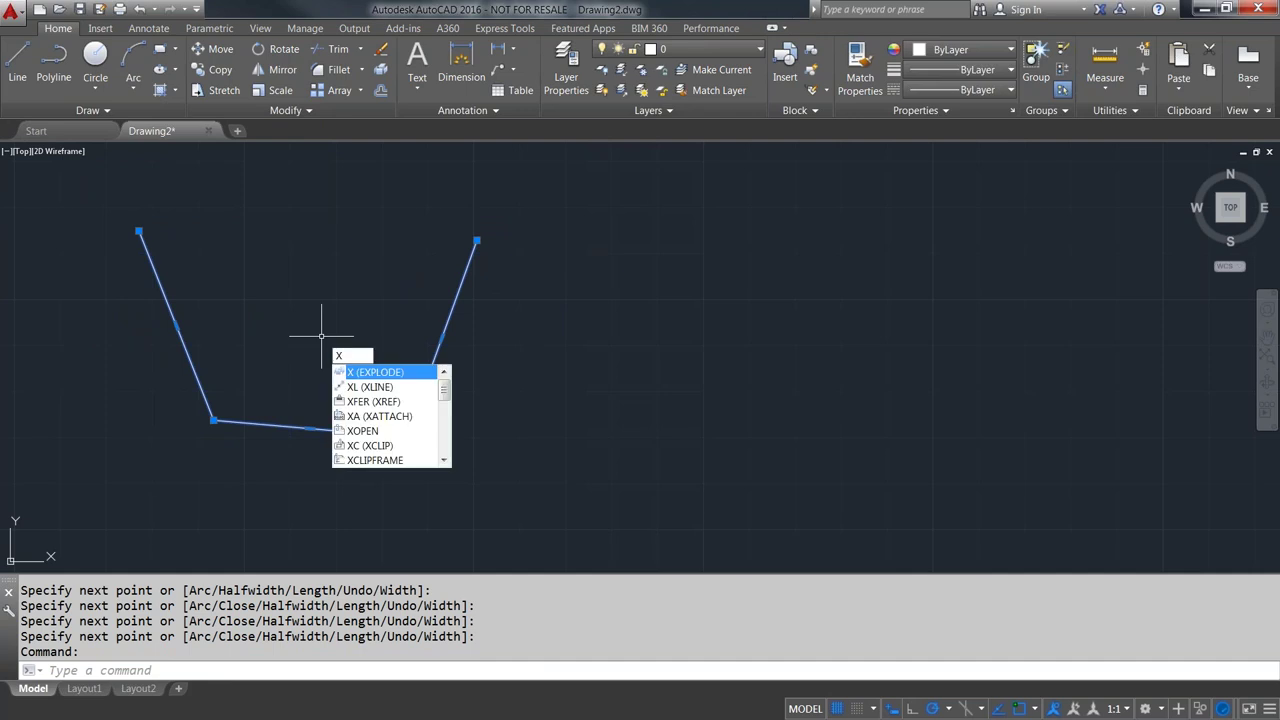
key(Return)
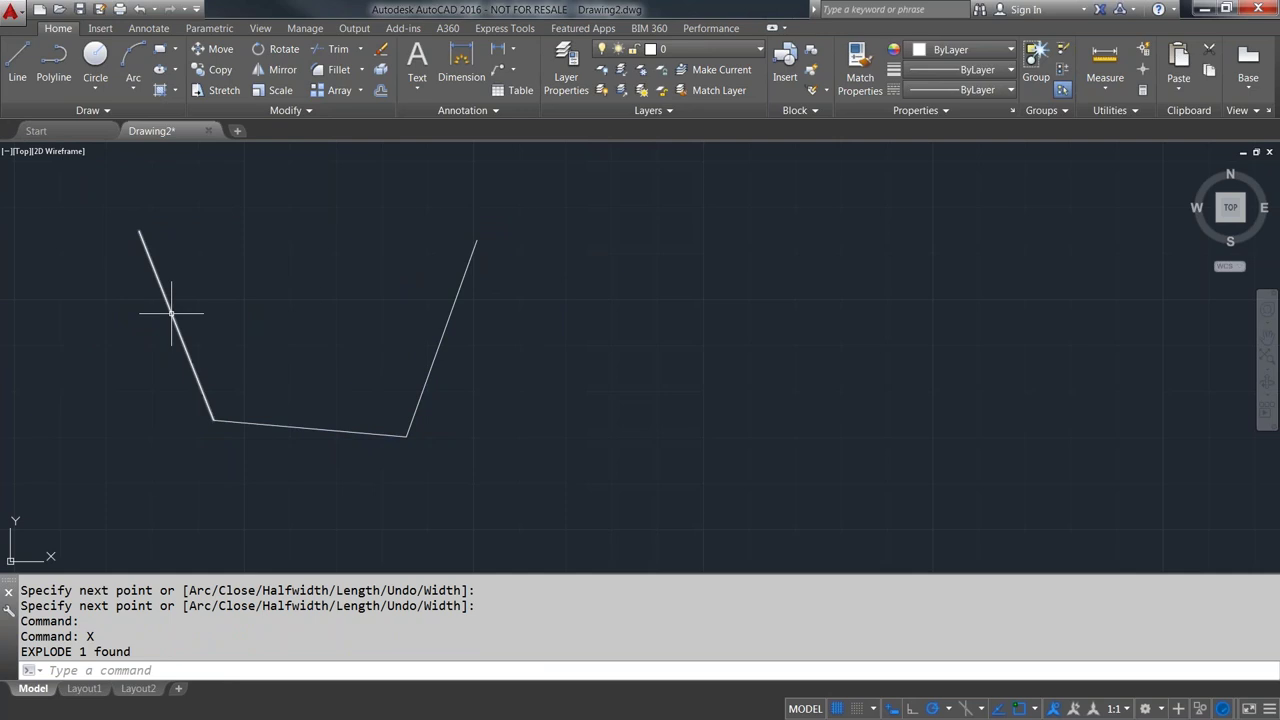
click(301, 427)
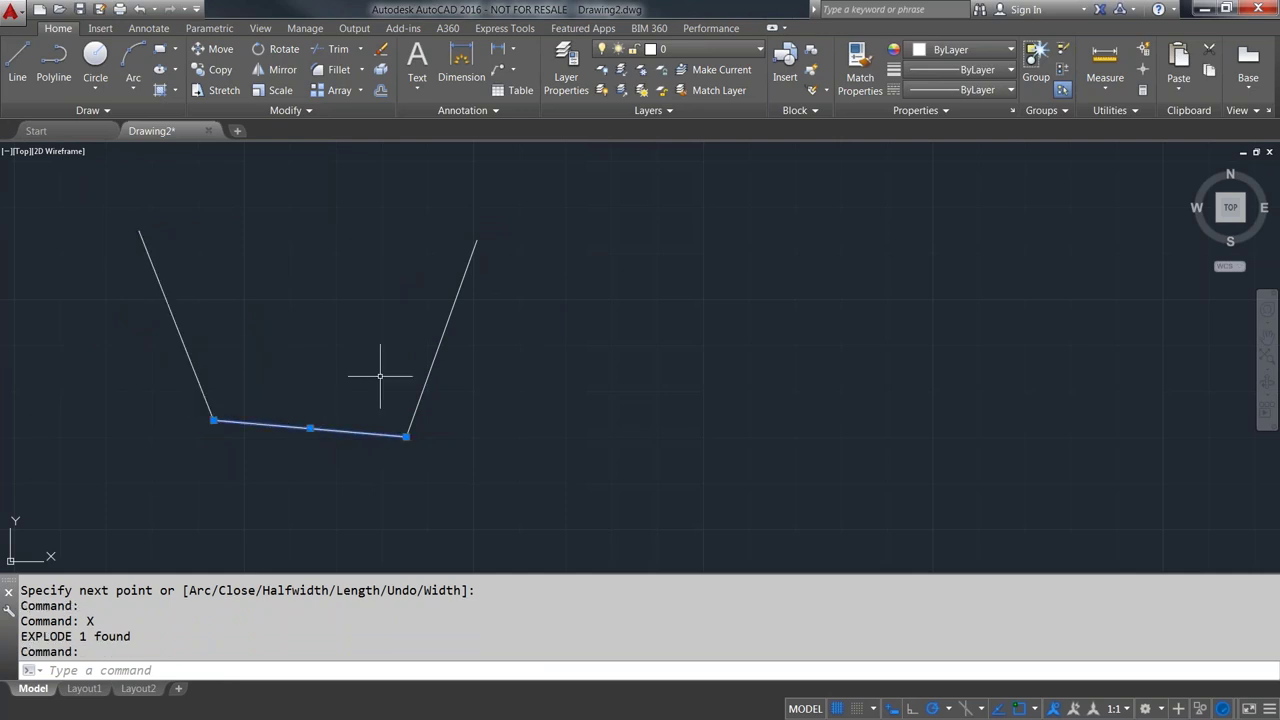
click(432, 369)
key(Escape)
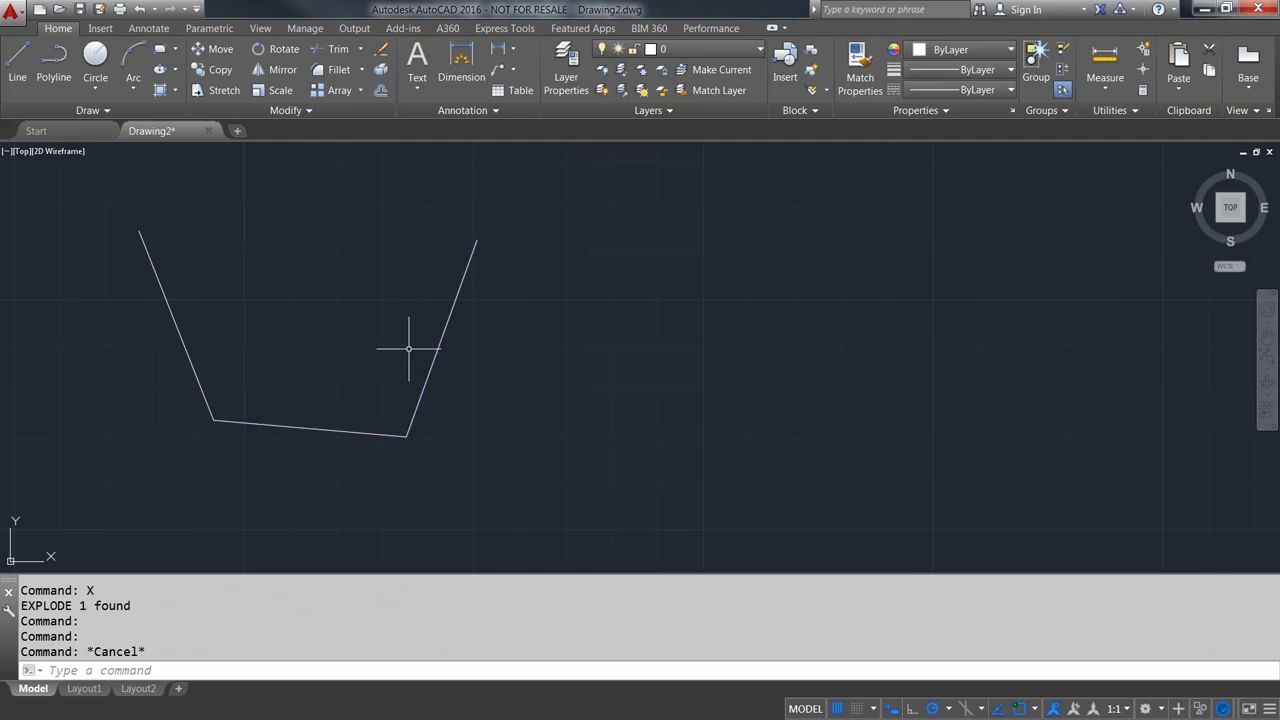
key(ctrl+z)
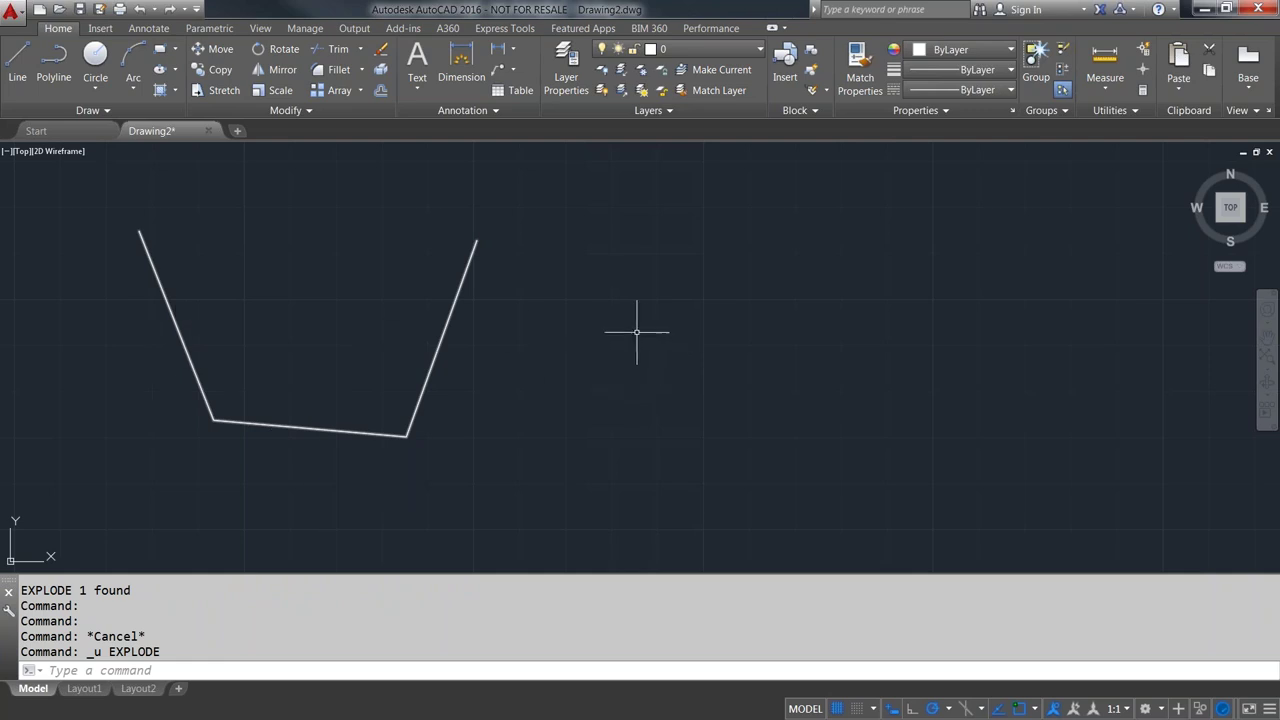
middle_drag(637, 331, 532, 331)
scroll(591, 334, down, 2)
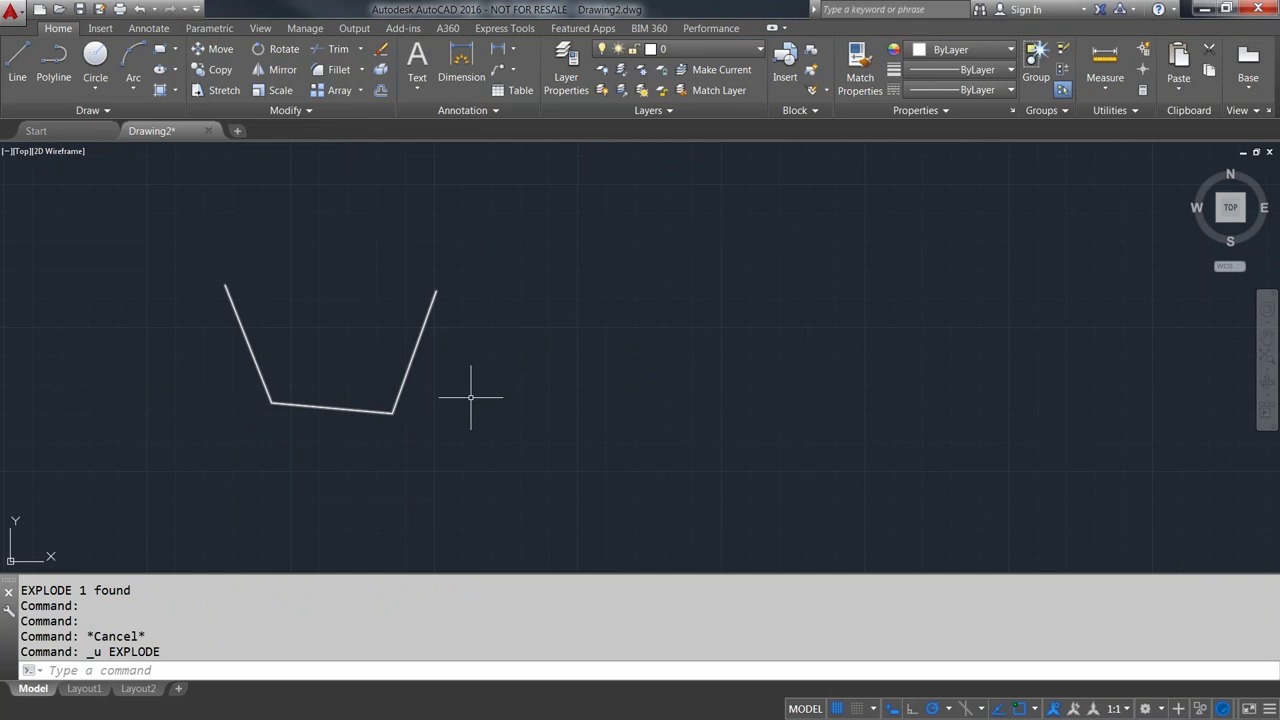
- Start a new polyline, switch to Arc to place an arc endpoint, then return to Line with L
click(54, 62)
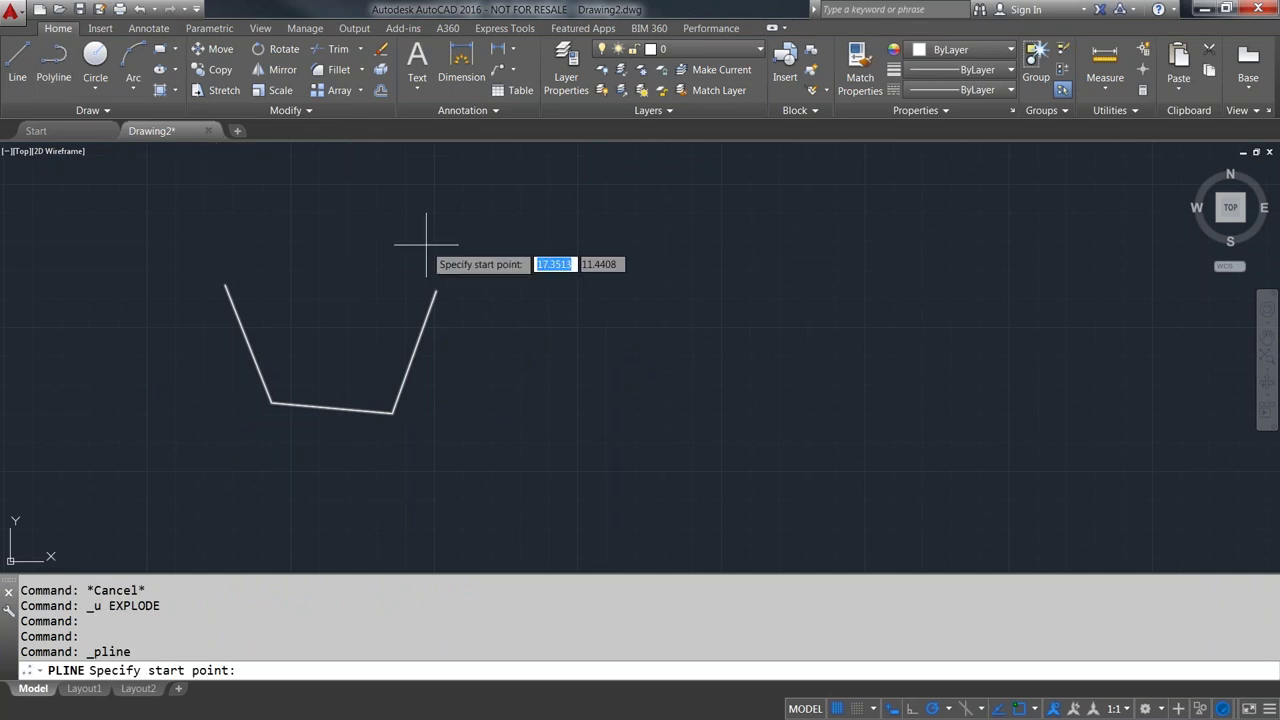
click(483, 221)
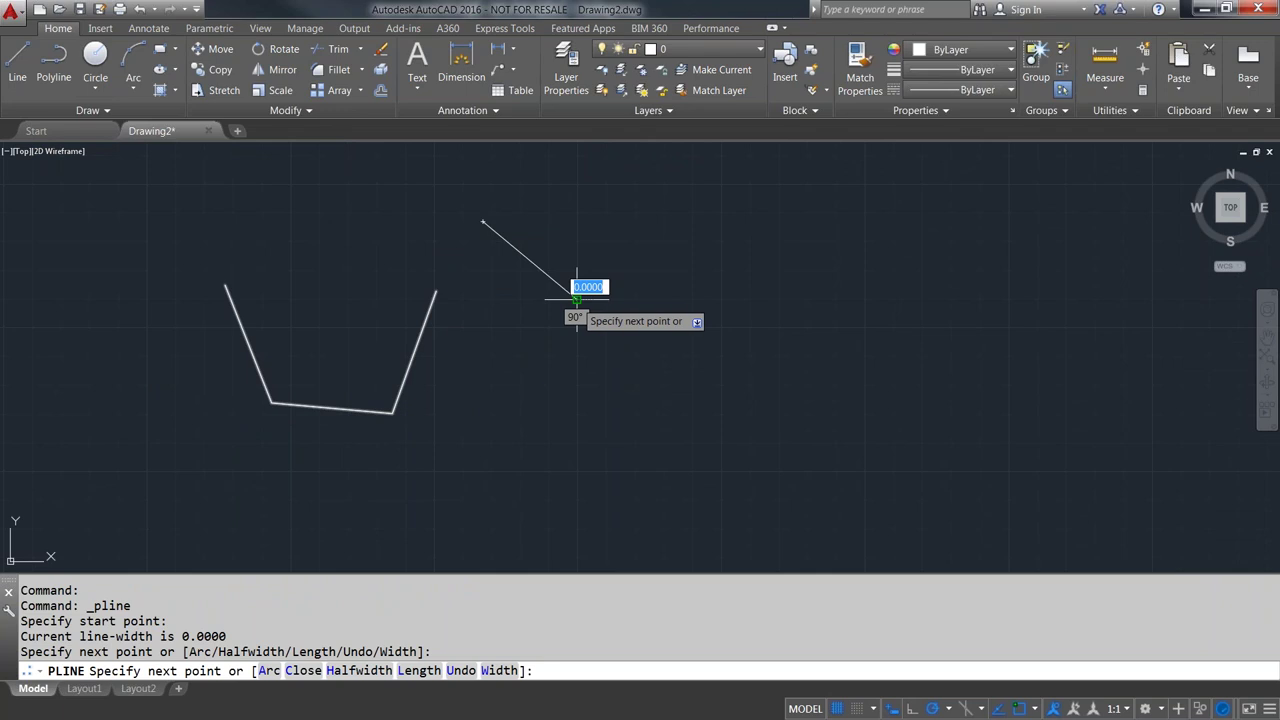
key(Down)
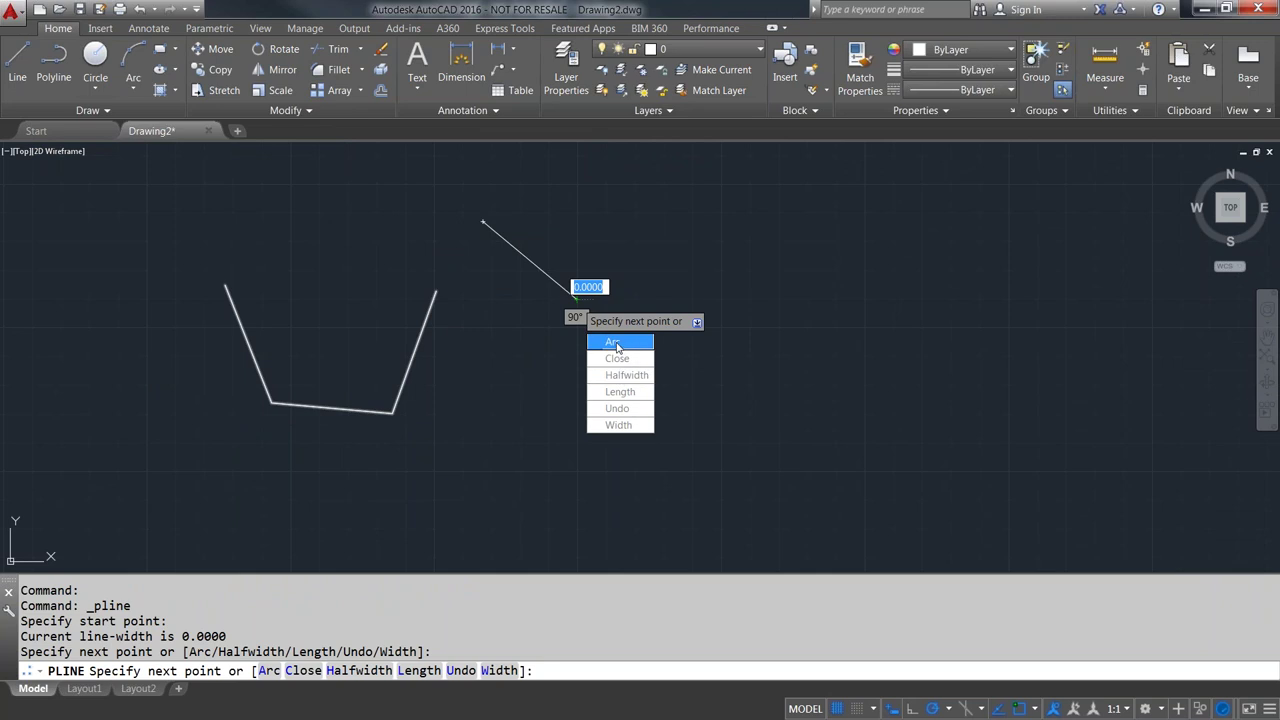
click(614, 343)
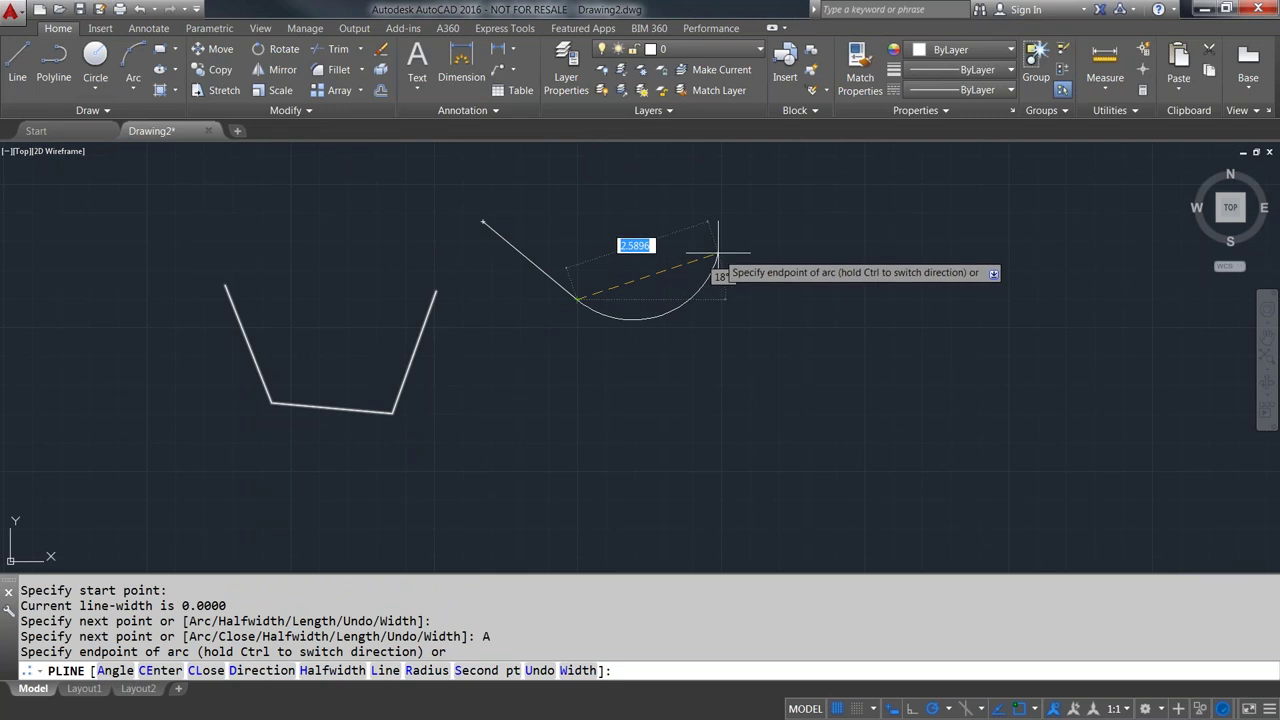
click(717, 253)
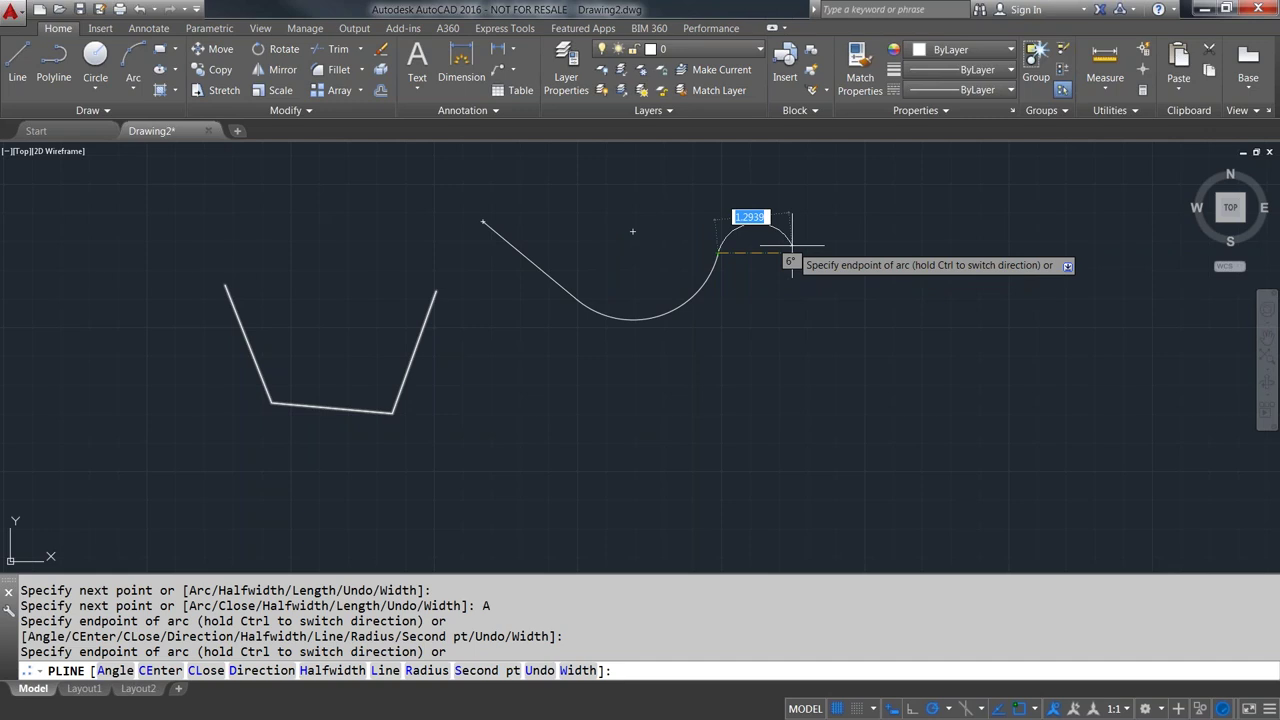
text(l)
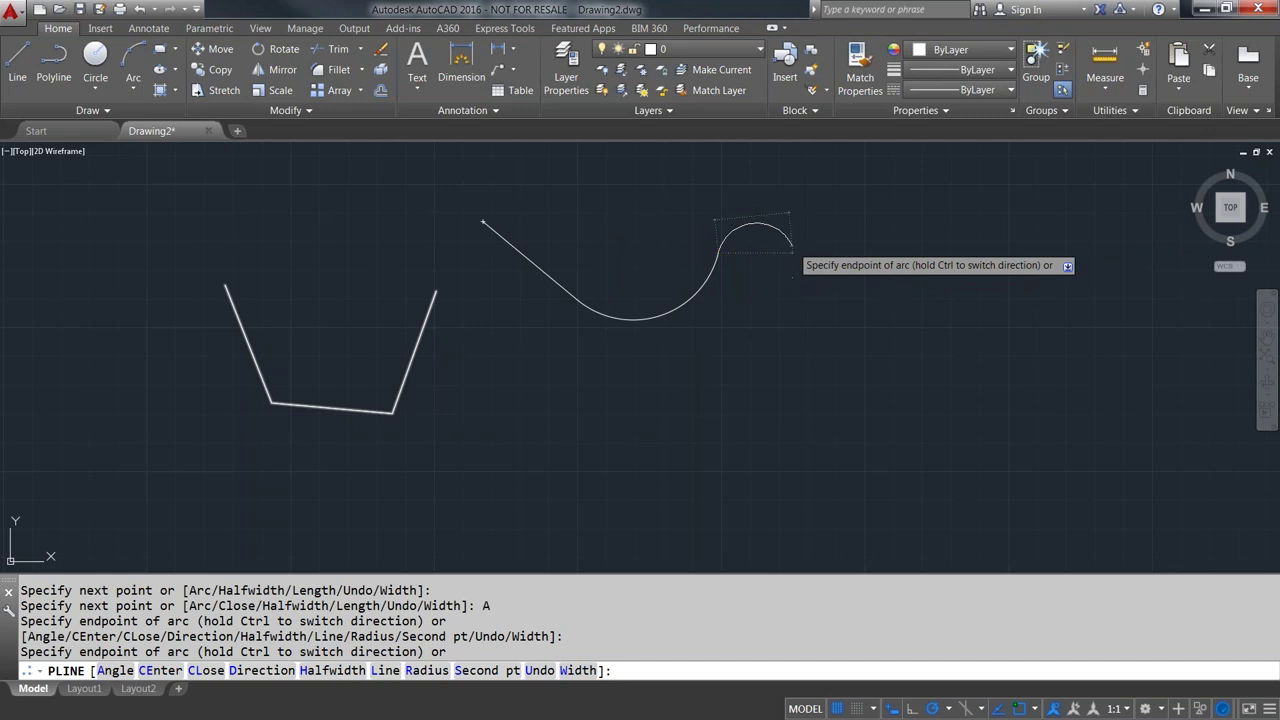
key(Return)
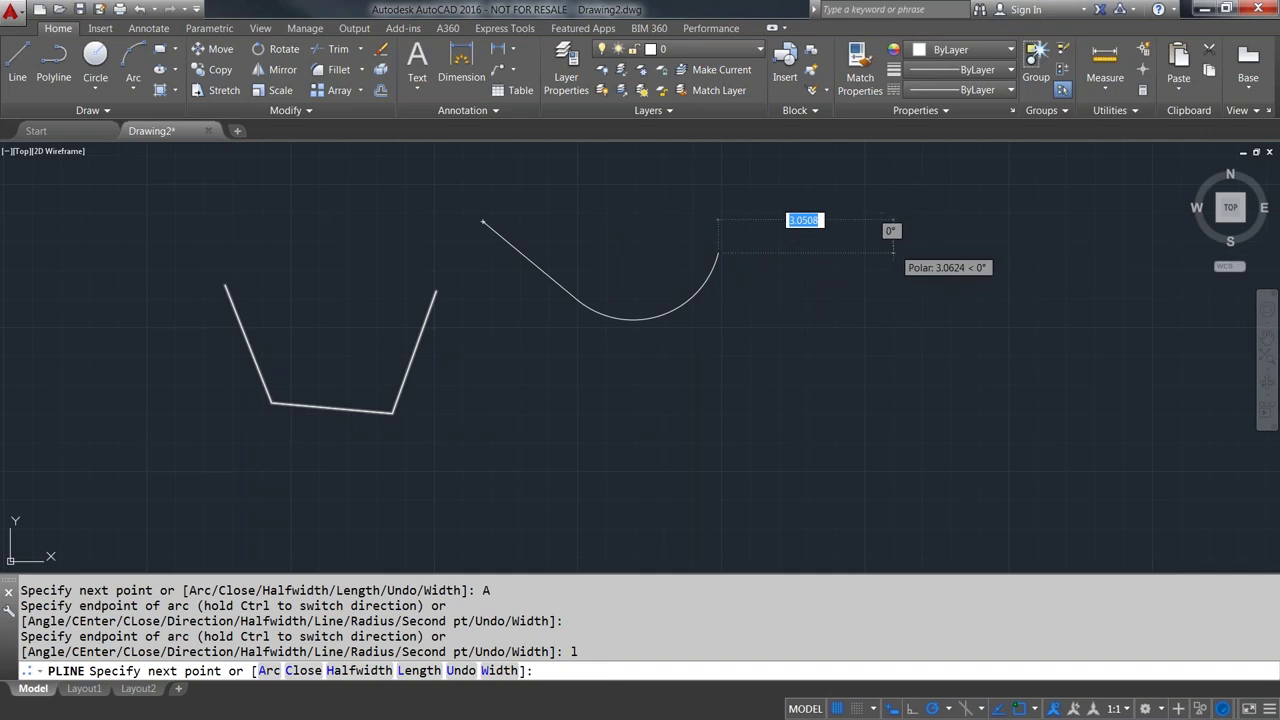
- Add horizontal and vertical legs, then set polyline starting and ending width to 1
click(893, 252)
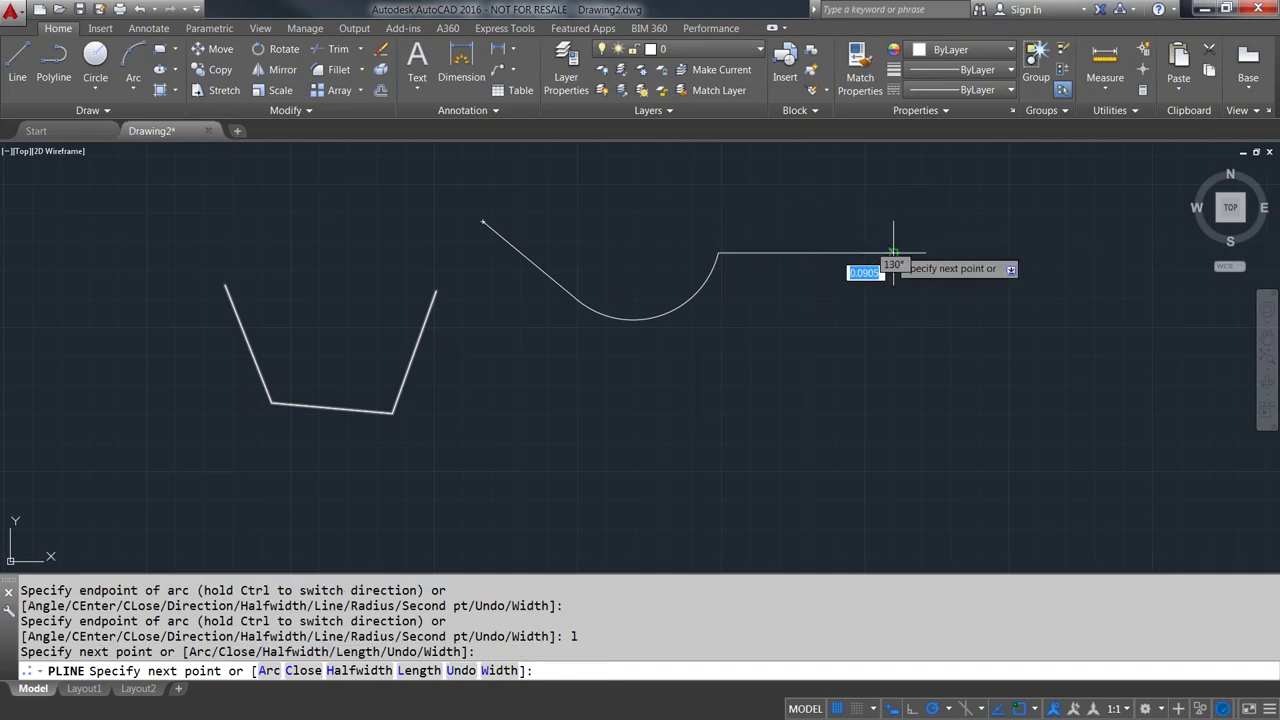
click(893, 372)
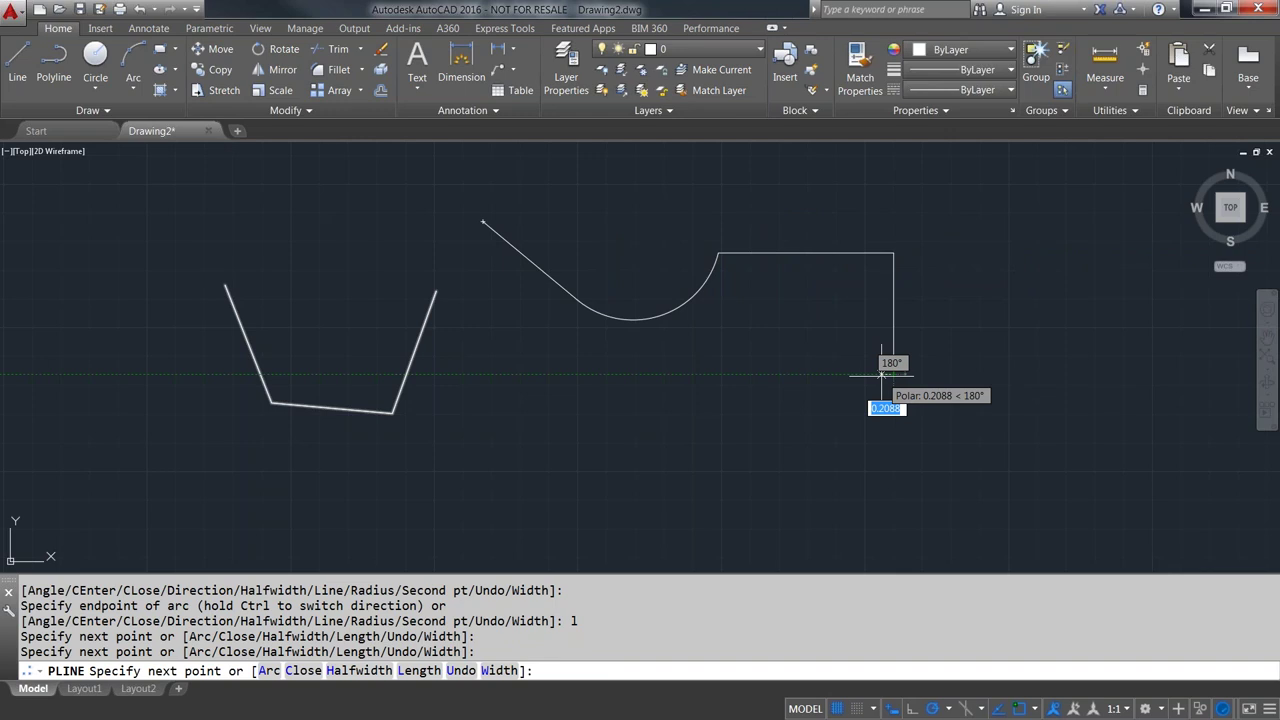
text(w)
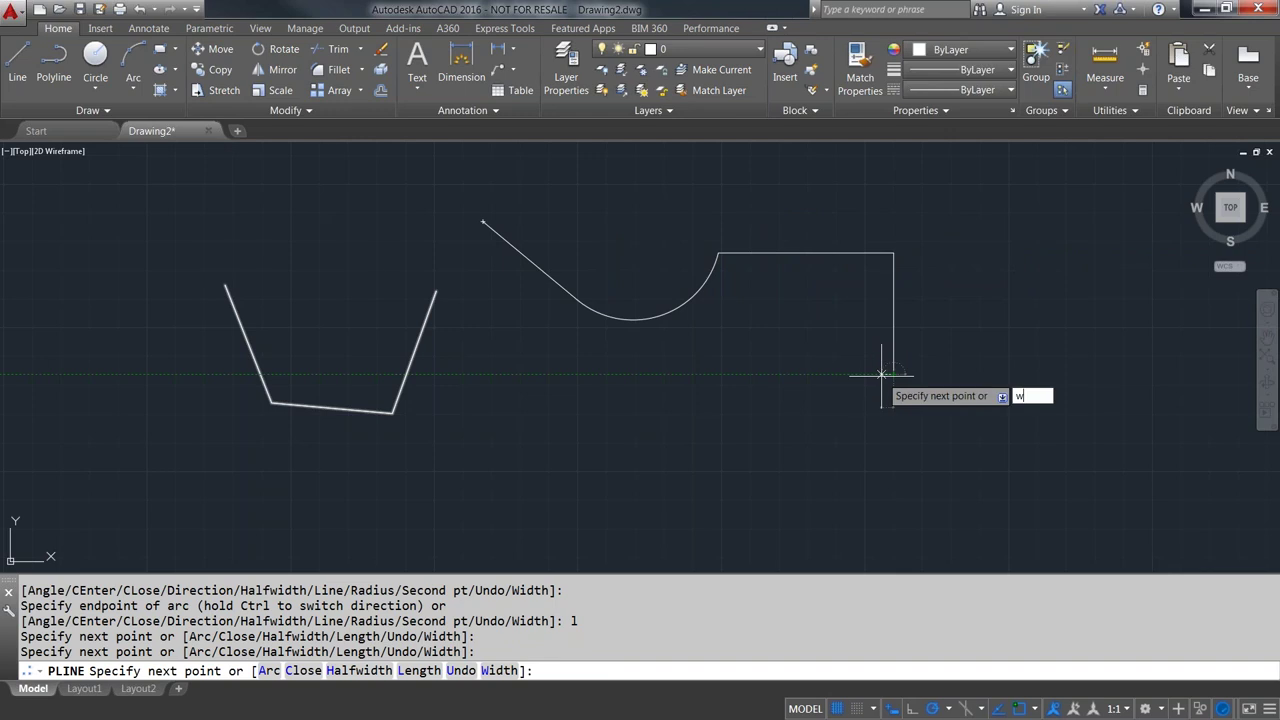
key(Return)
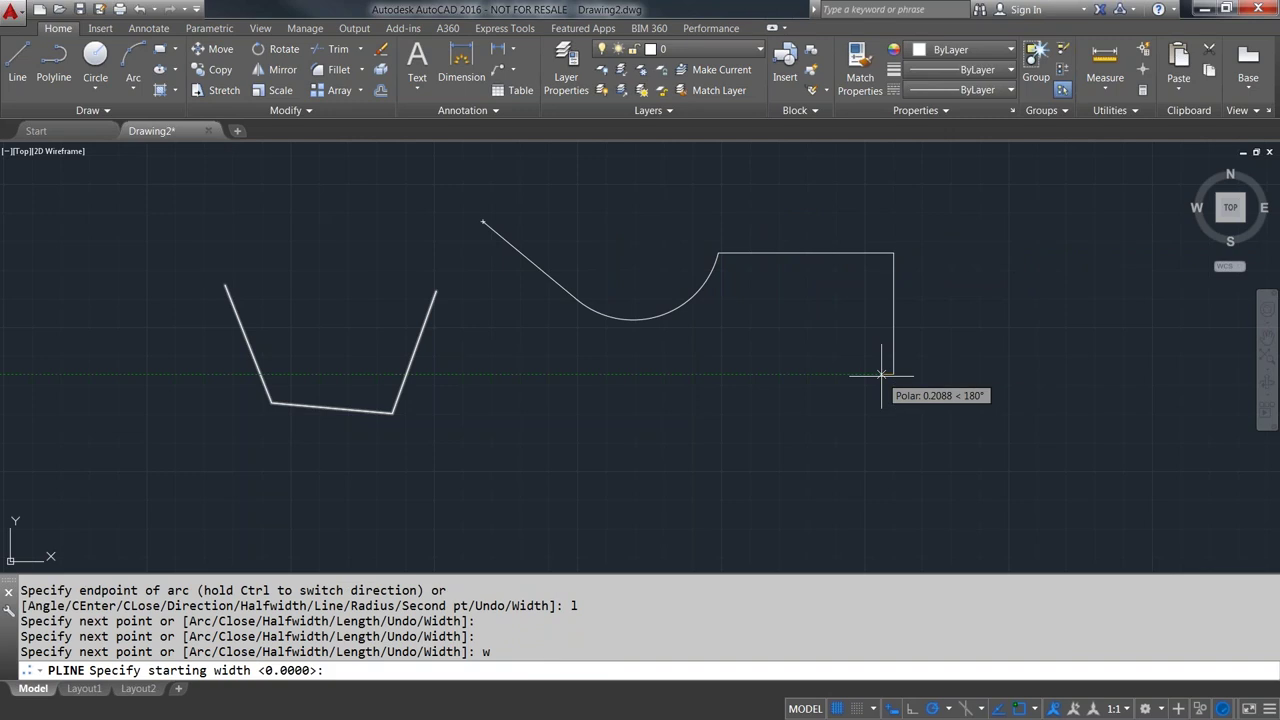
text(1)
key(Return)
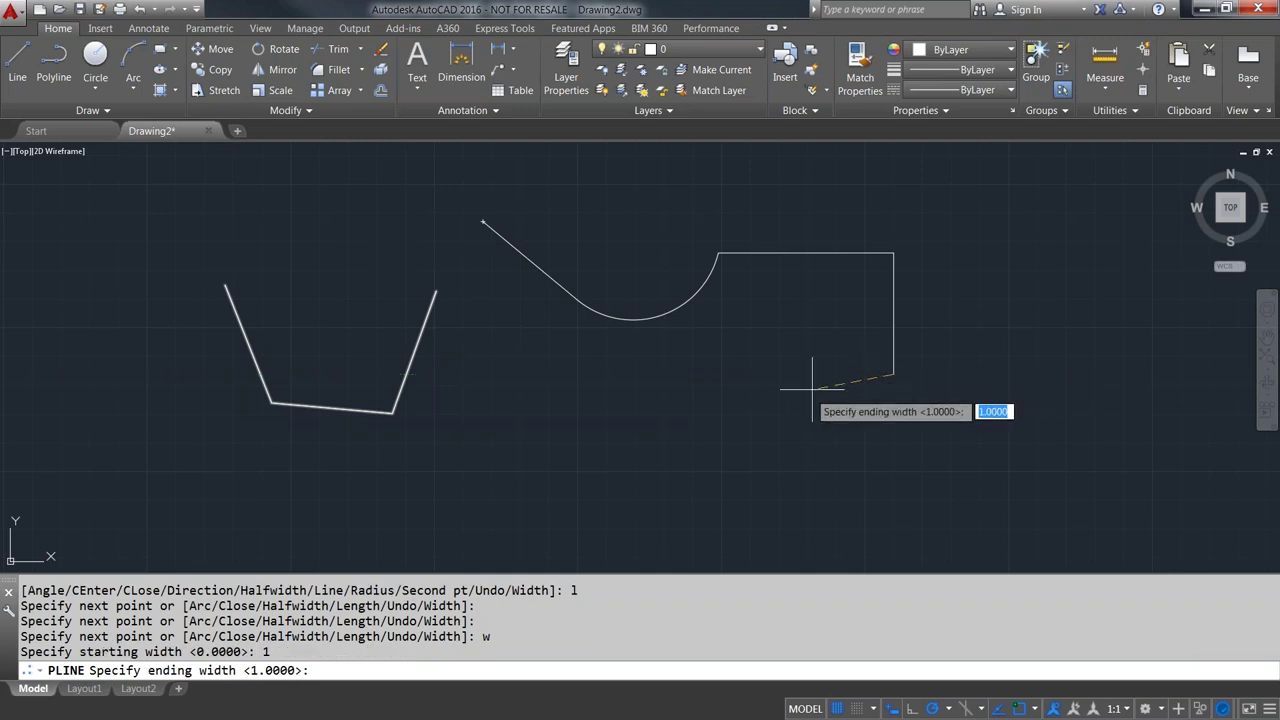
scroll(852, 374, up, 4)
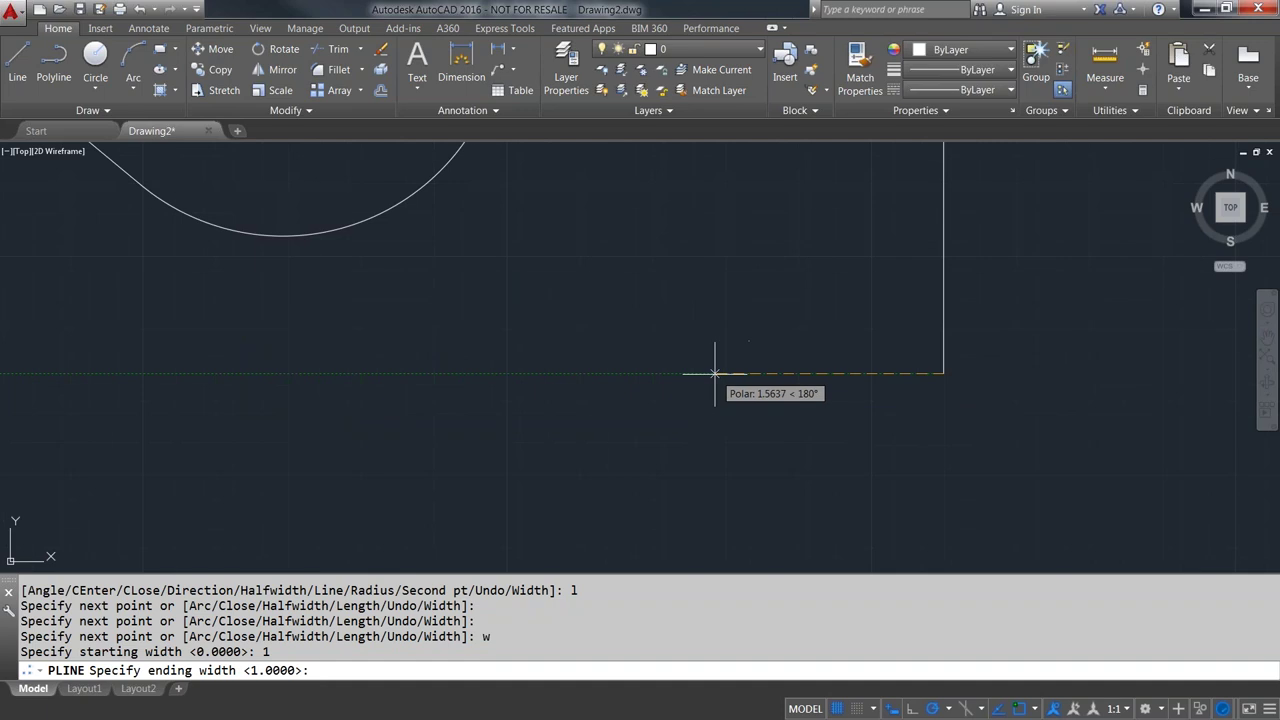
key(Return)
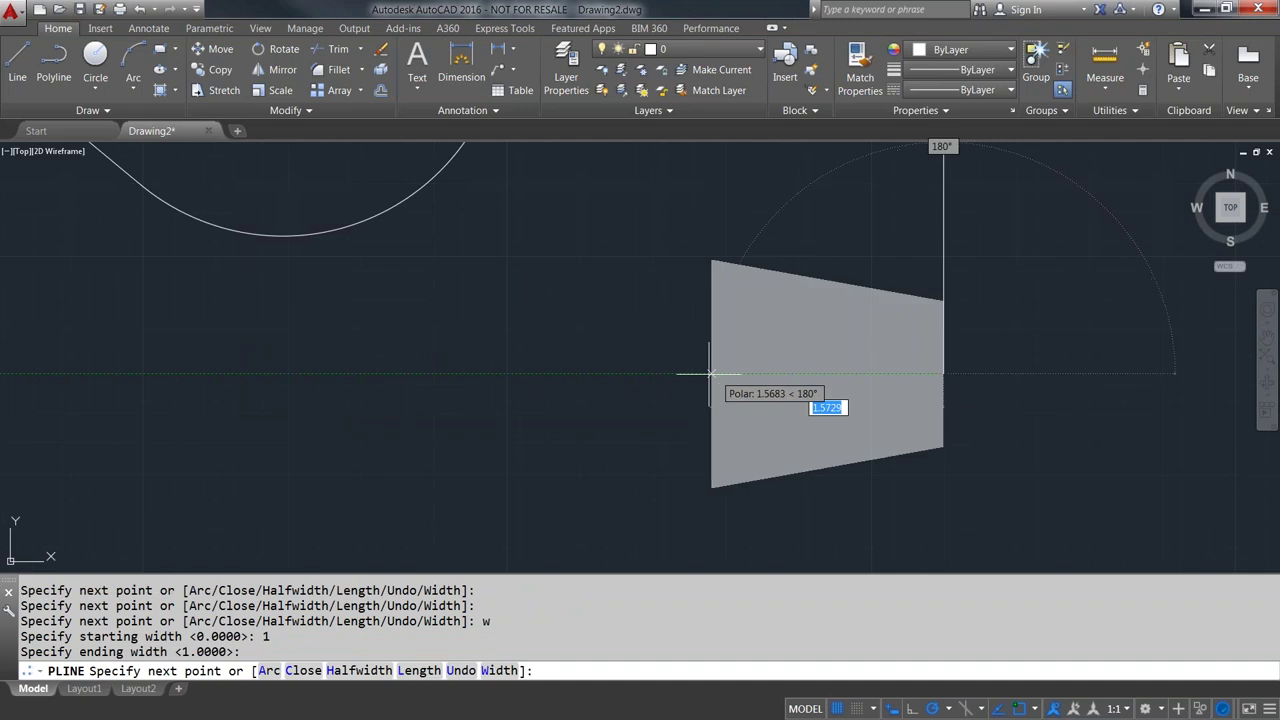
- Draw four thick 1-unit-wide segments and finish the polyline
scroll(598, 377, down, 4)
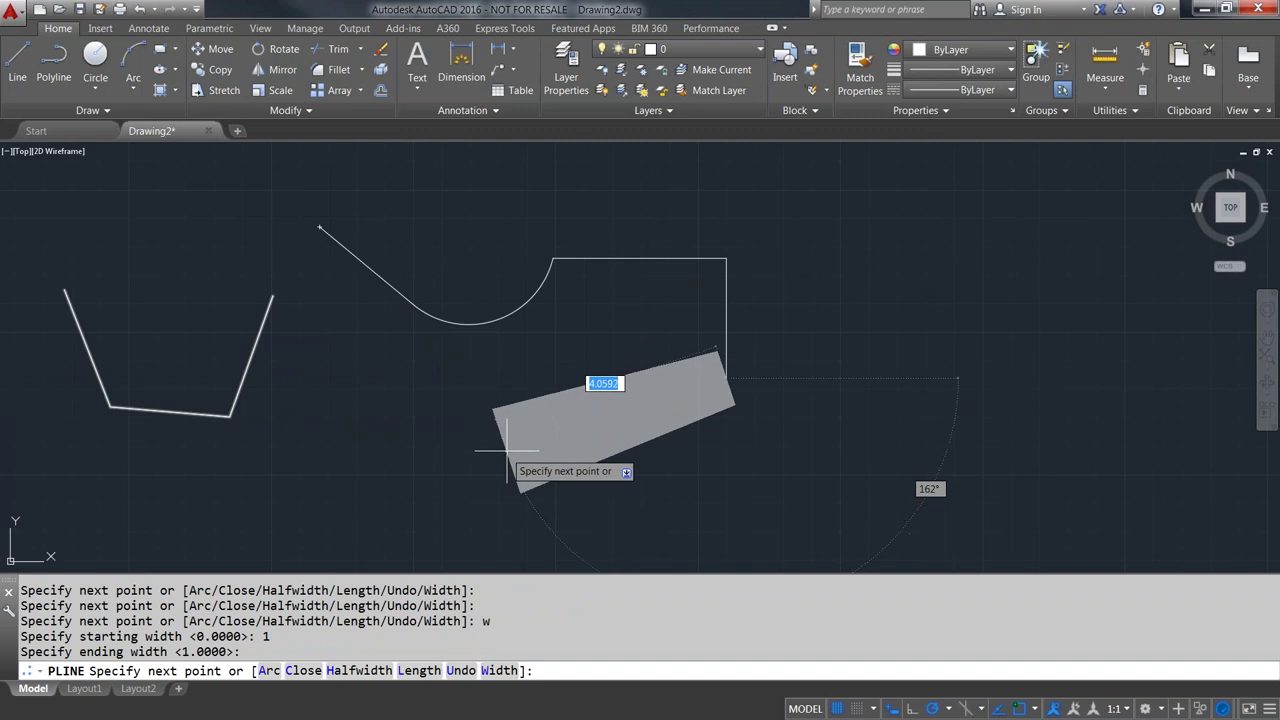
scroll(517, 444, down, 4)
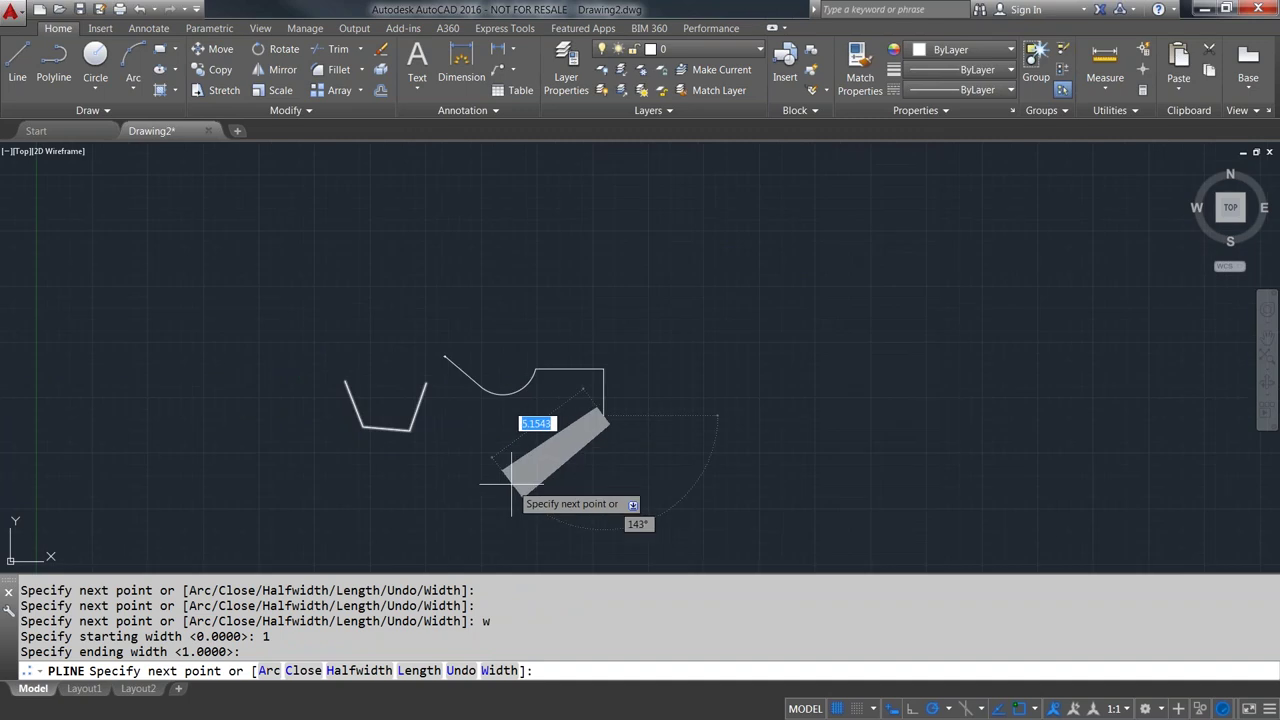
click(497, 487)
click(748, 536)
click(886, 357)
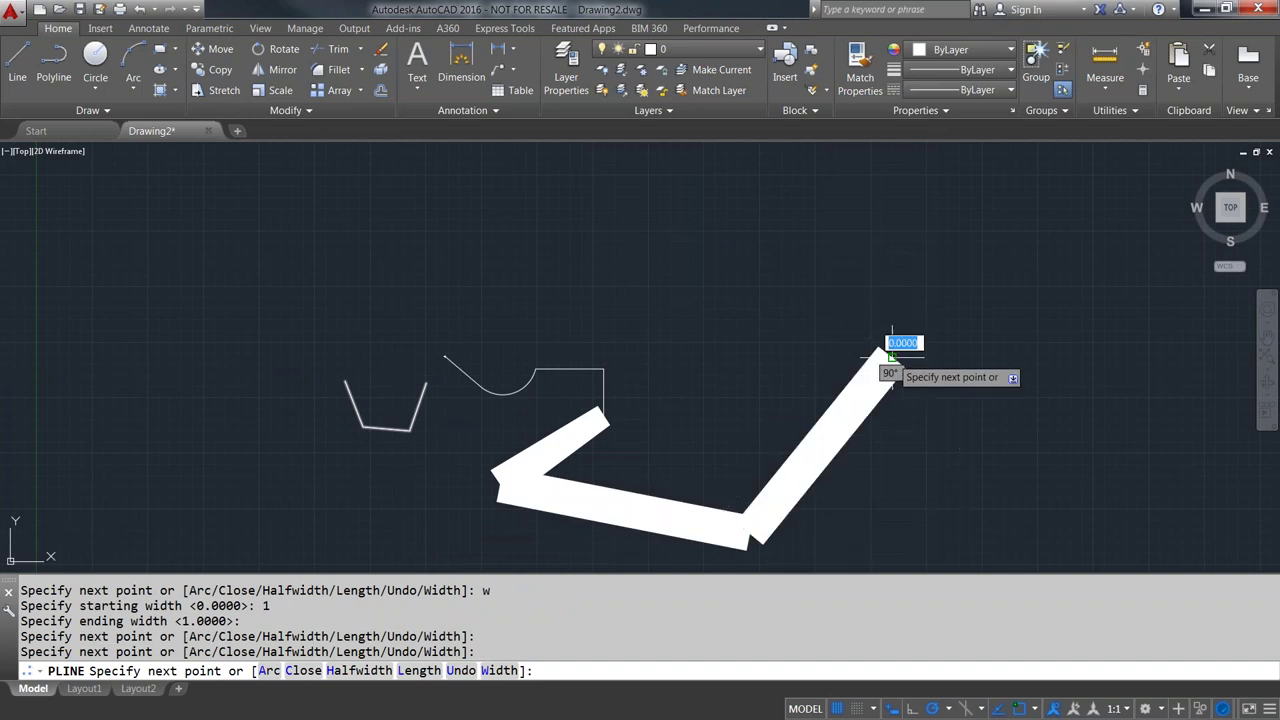
click(727, 231)
key(Return)
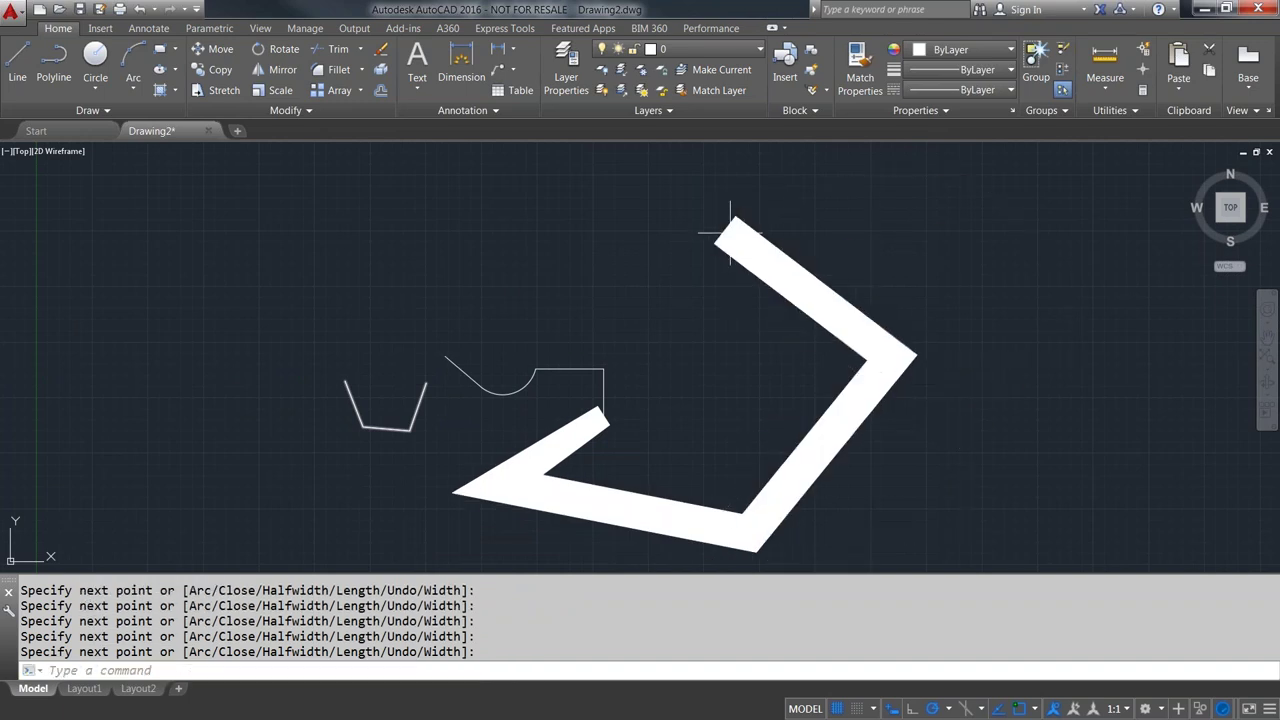
click(1046, 528)
- Crossing-select the wide polyline and explode it with X into thin separate segments
click(510, 204)
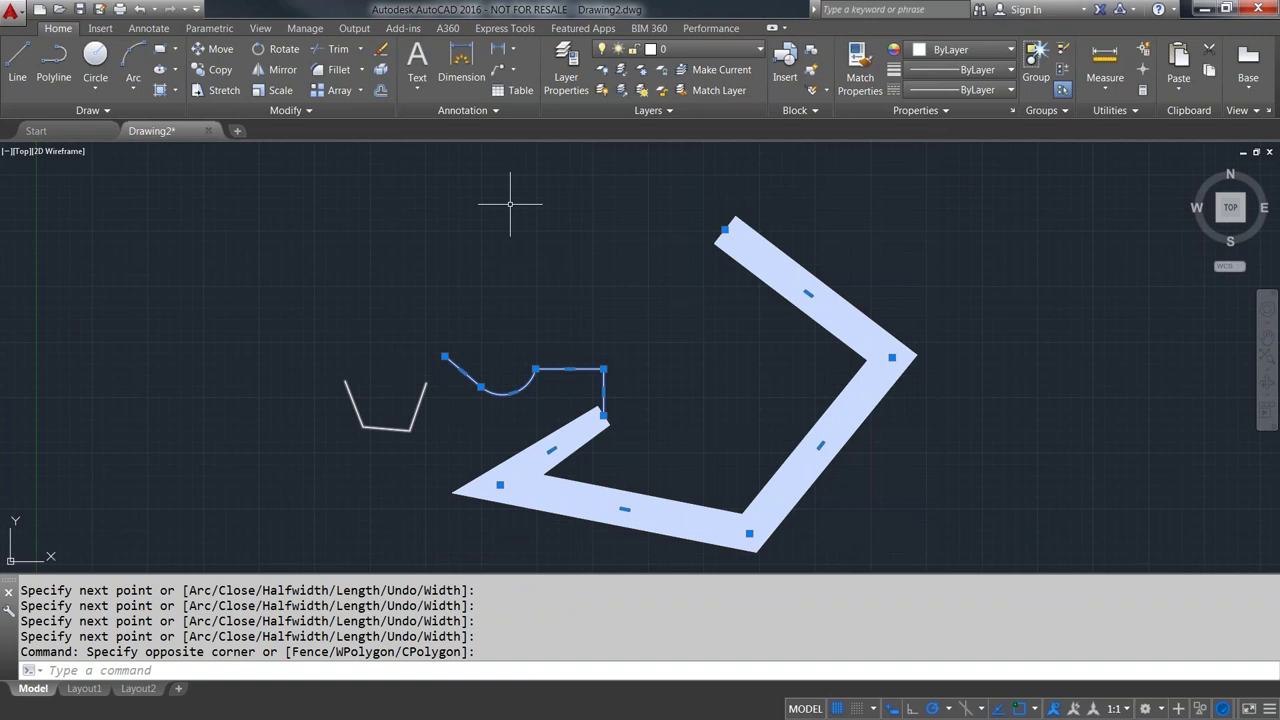
text(x)
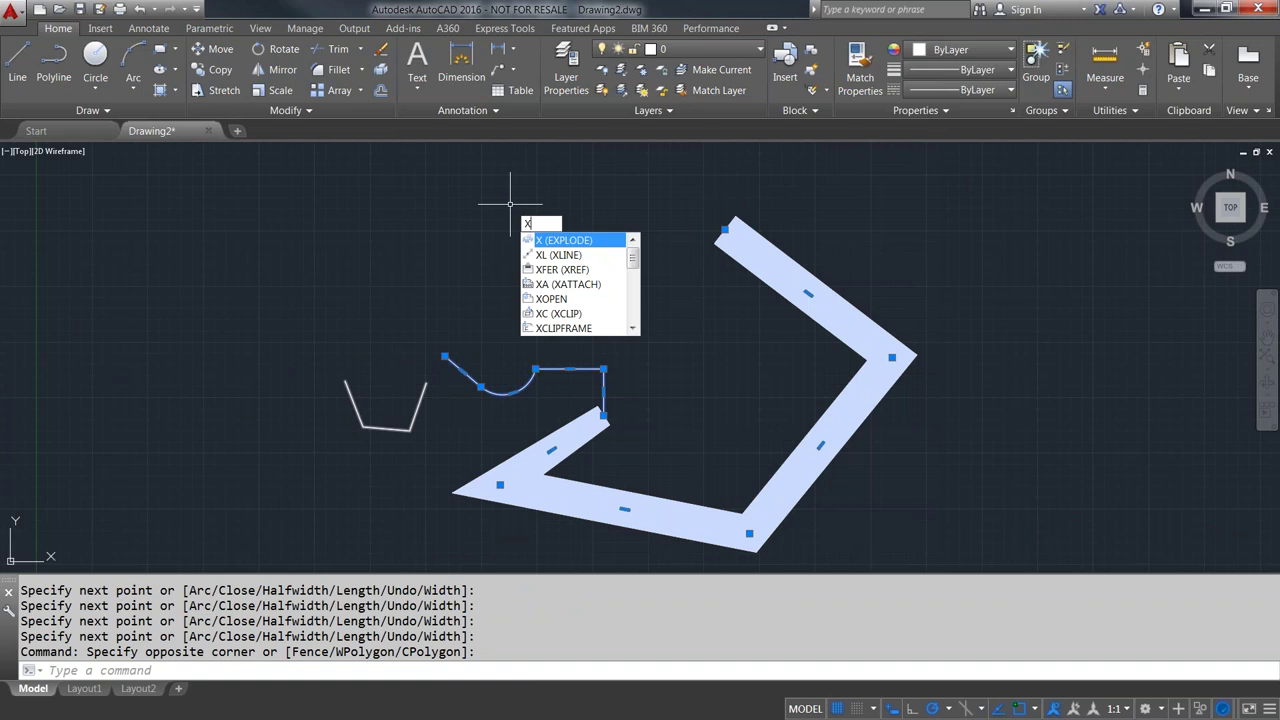
key(Return)
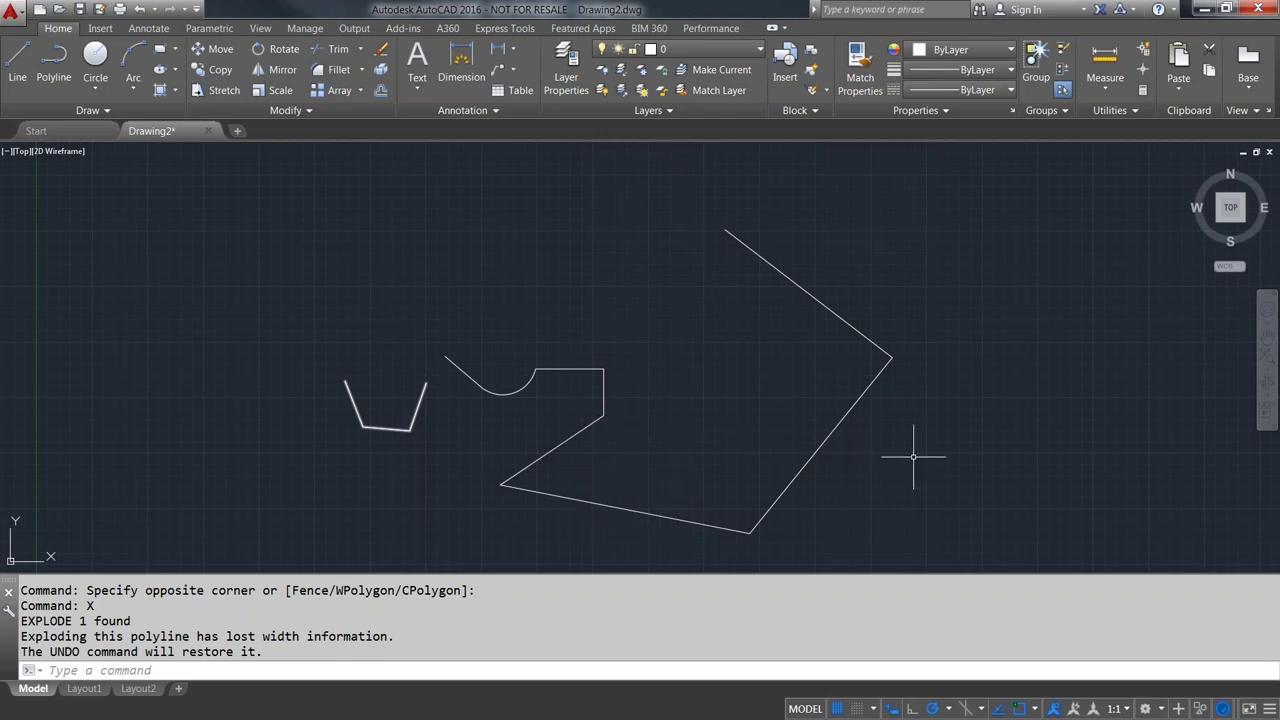
middle_drag(932, 452, 902, 434)
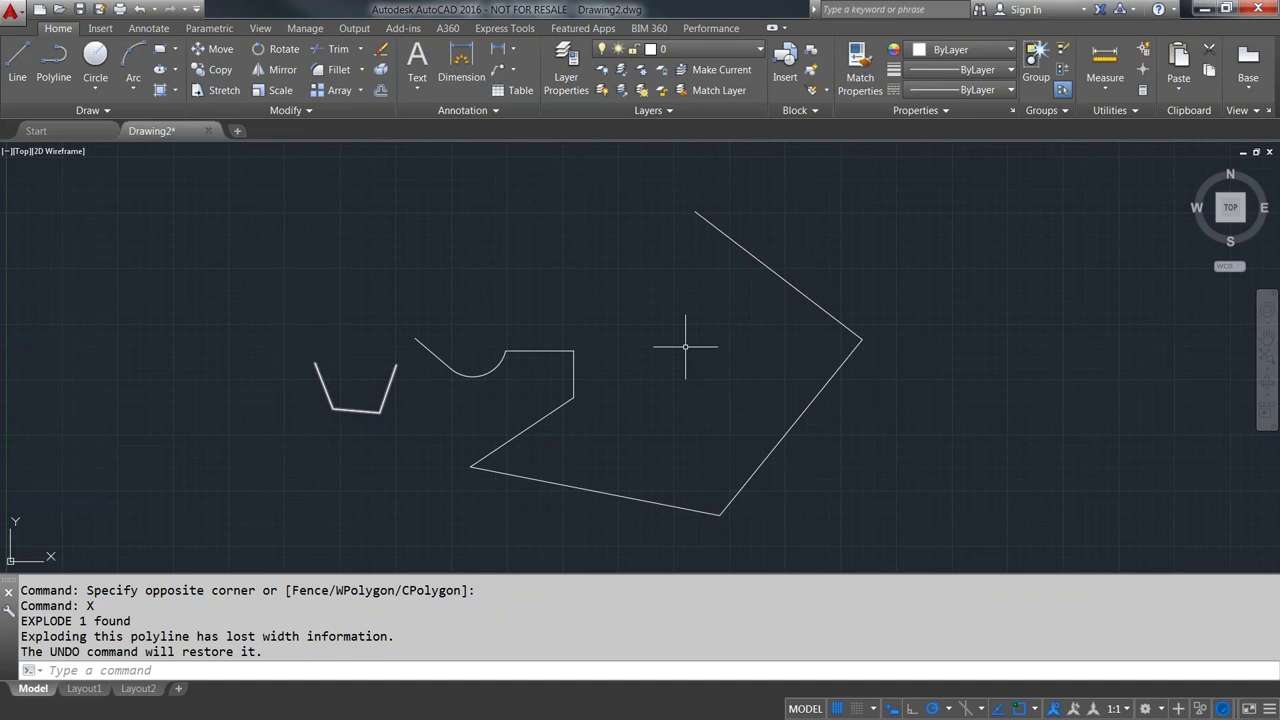
- With PEDIT, convert the upper-right line to a polyline and join the other lines and the arc onto it
text(pedit)
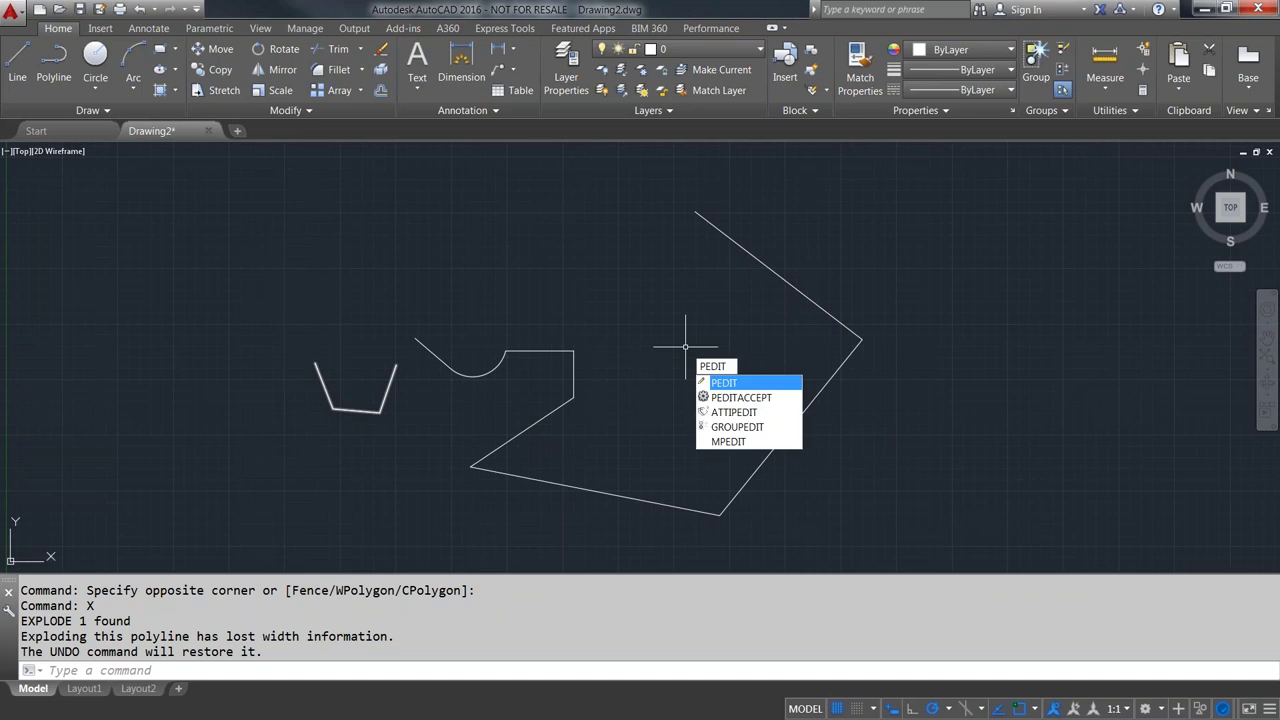
key(Return)
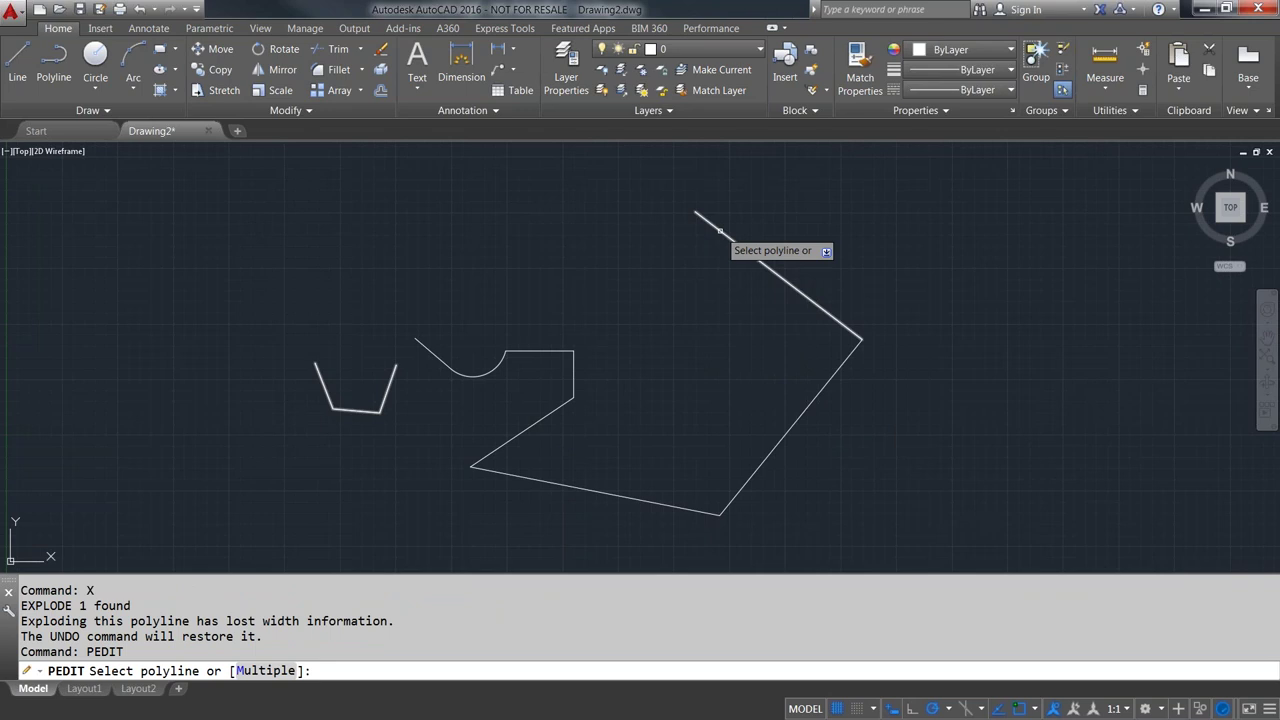
click(719, 230)
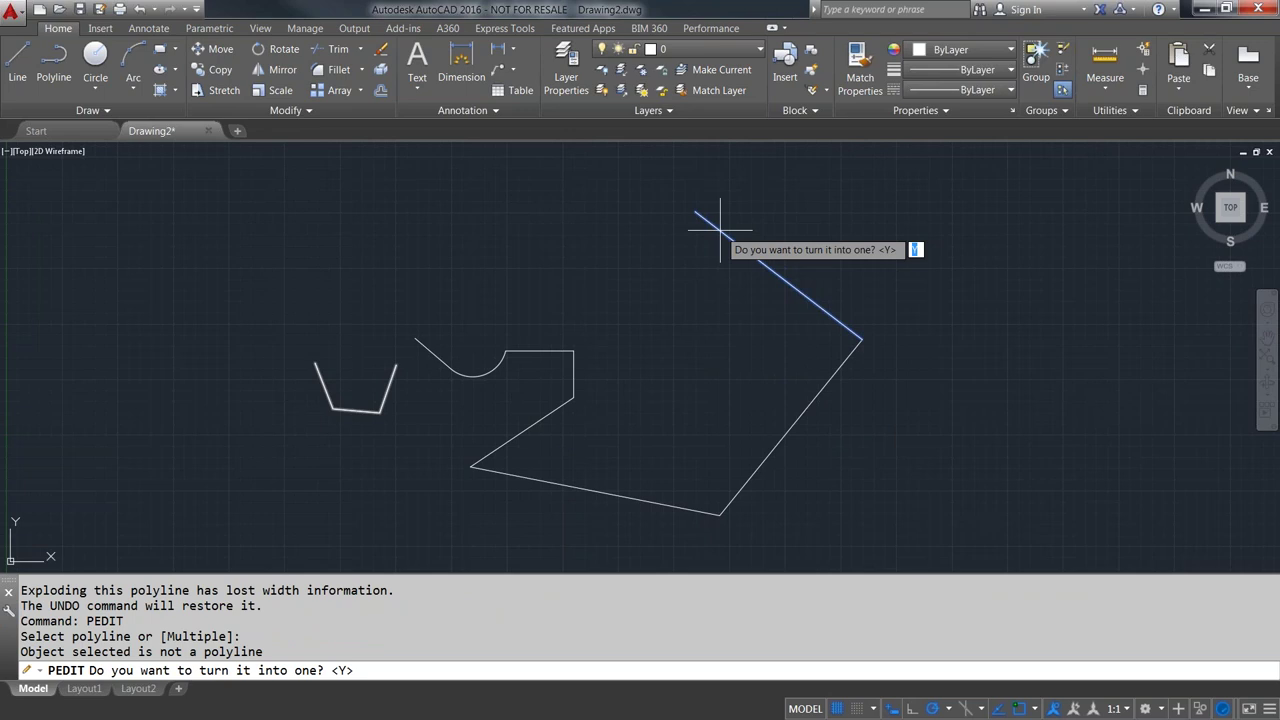
key(Return)
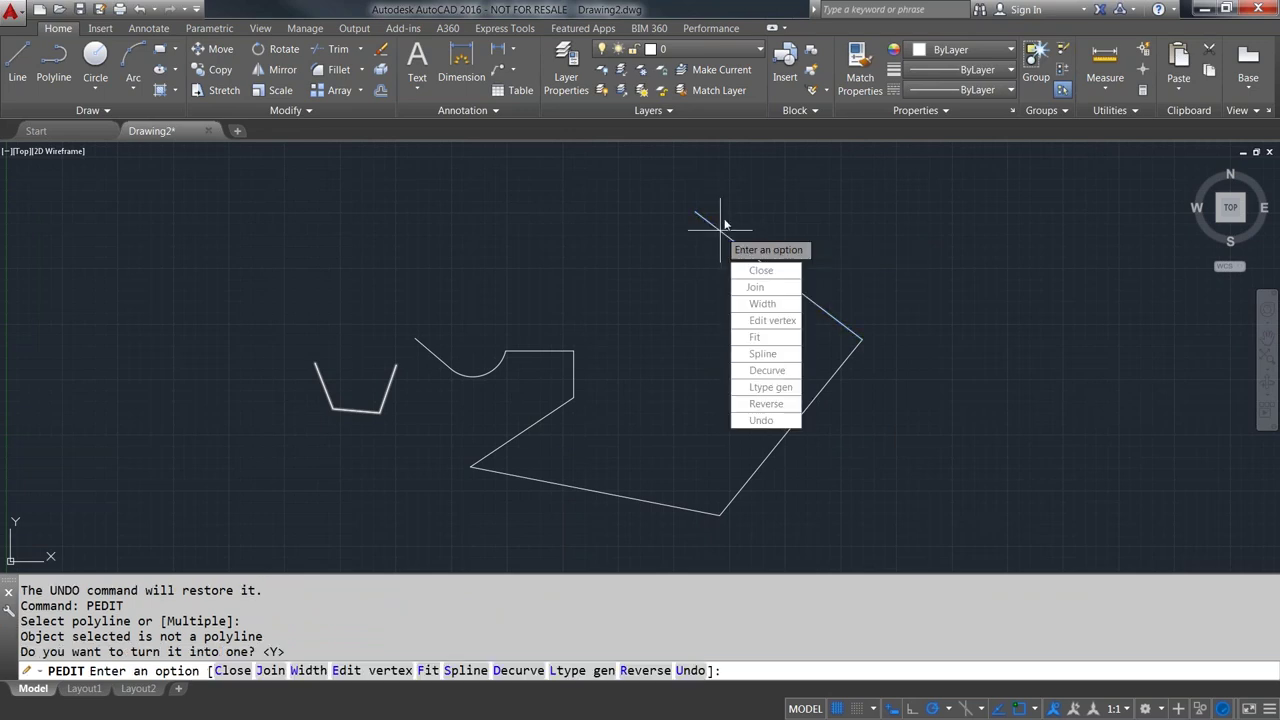
click(757, 289)
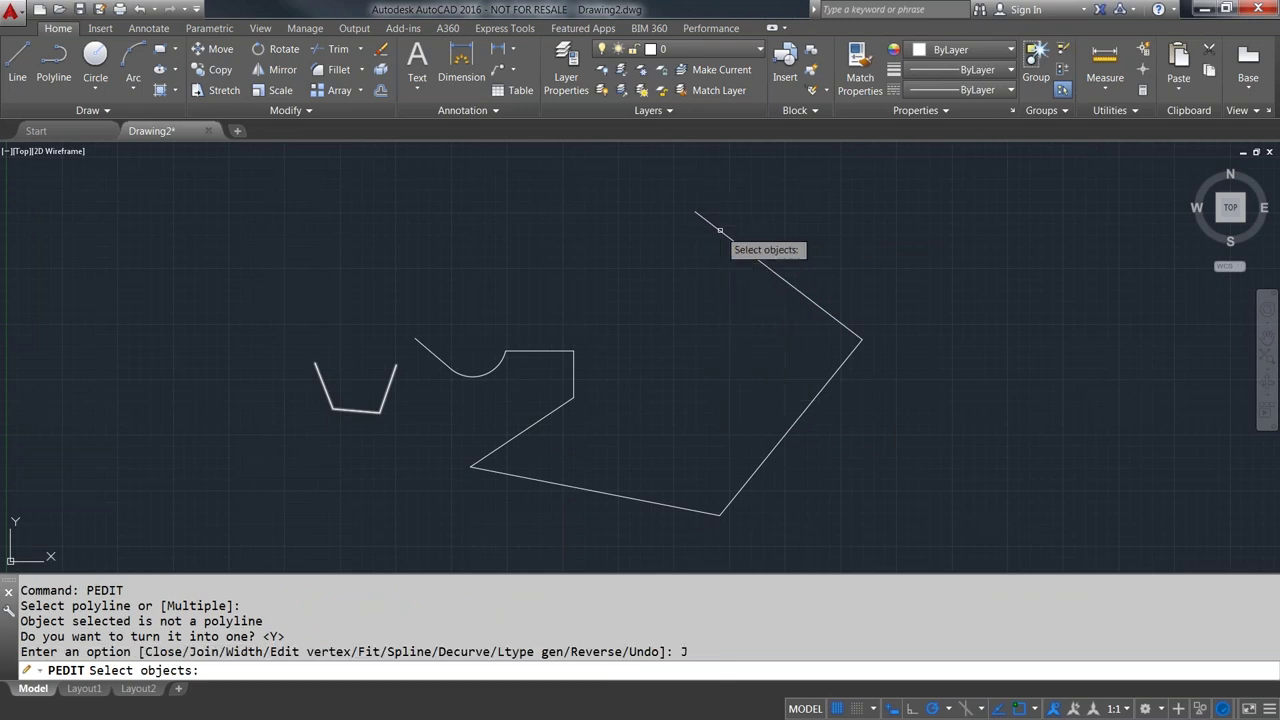
click(849, 357)
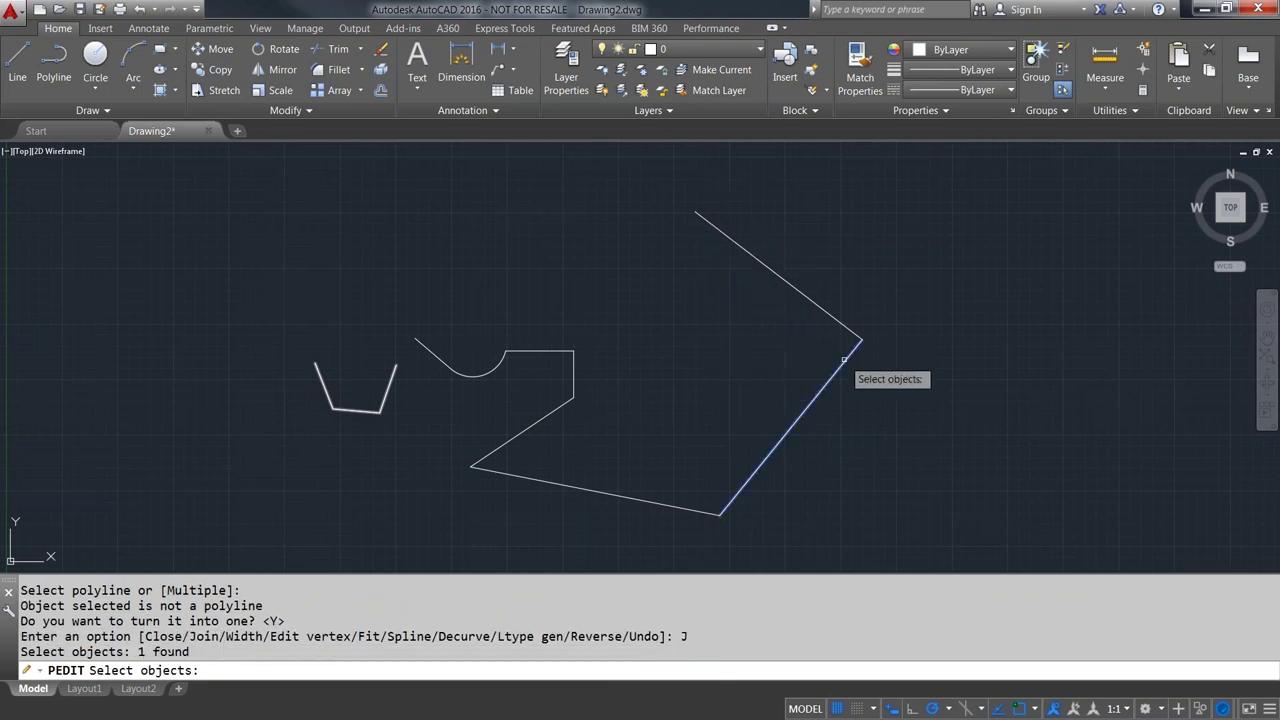
click(587, 494)
click(529, 430)
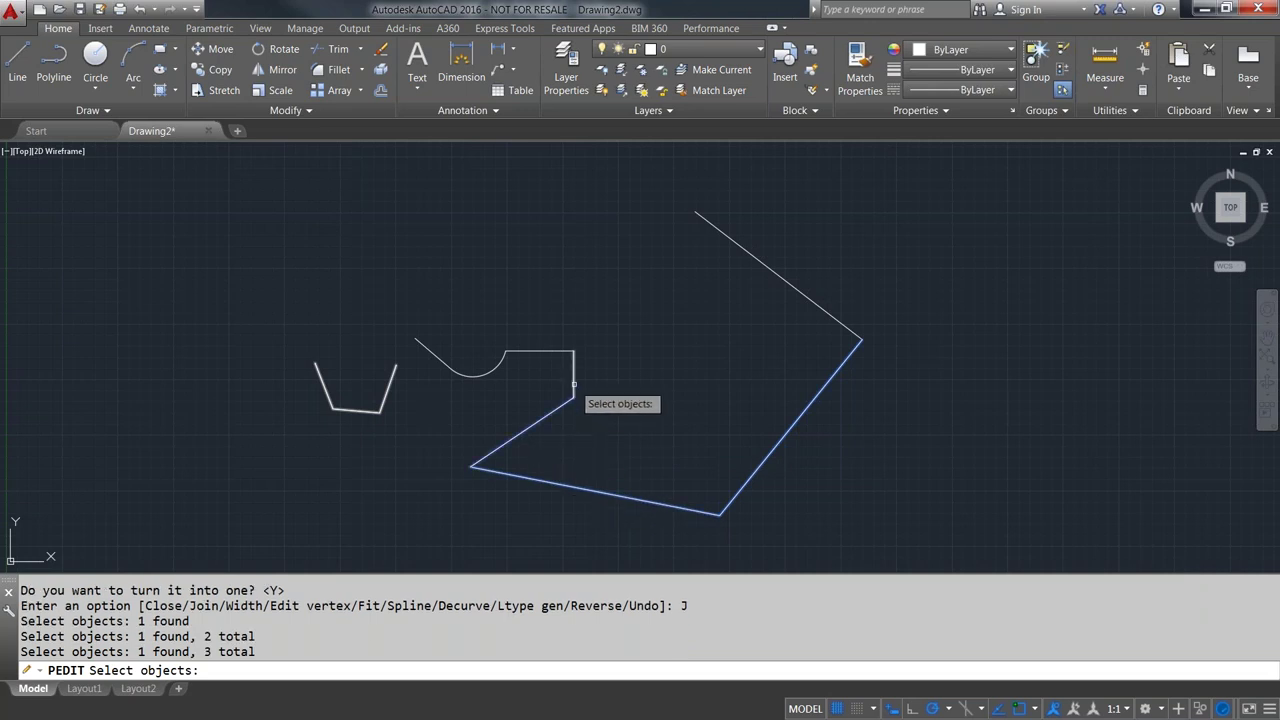
click(573, 372)
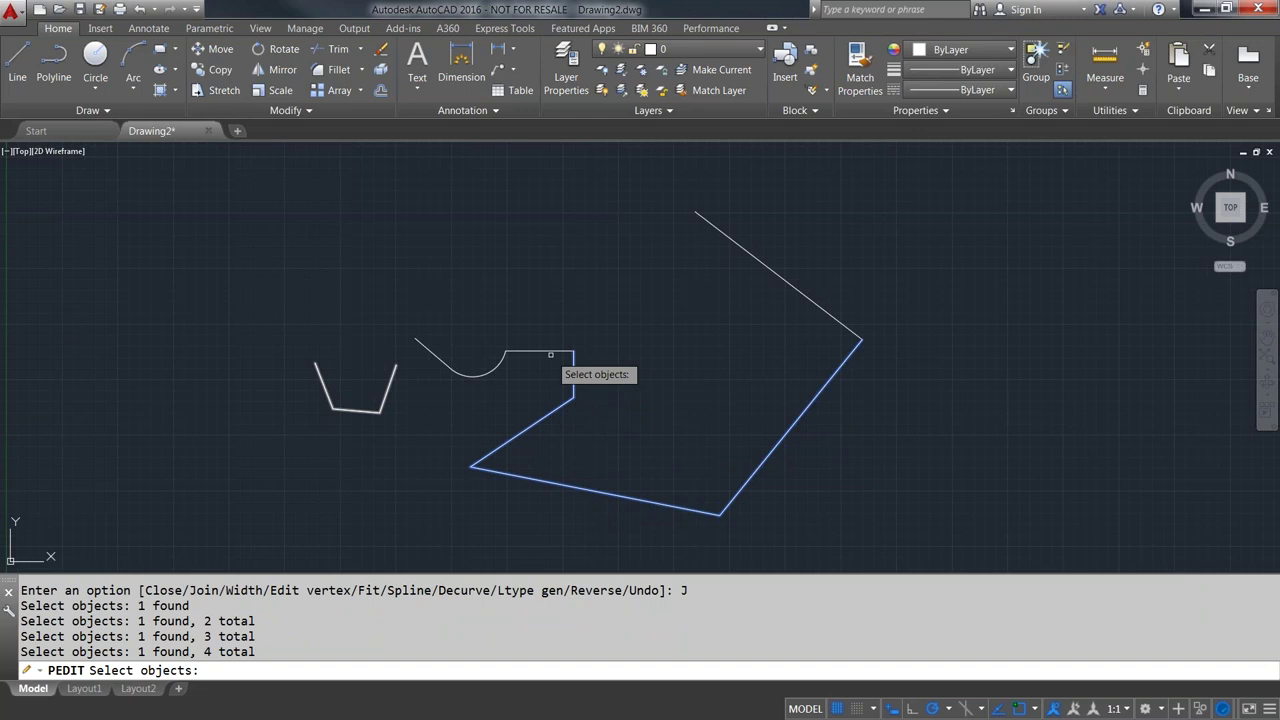
click(550, 352)
click(488, 370)
click(441, 363)
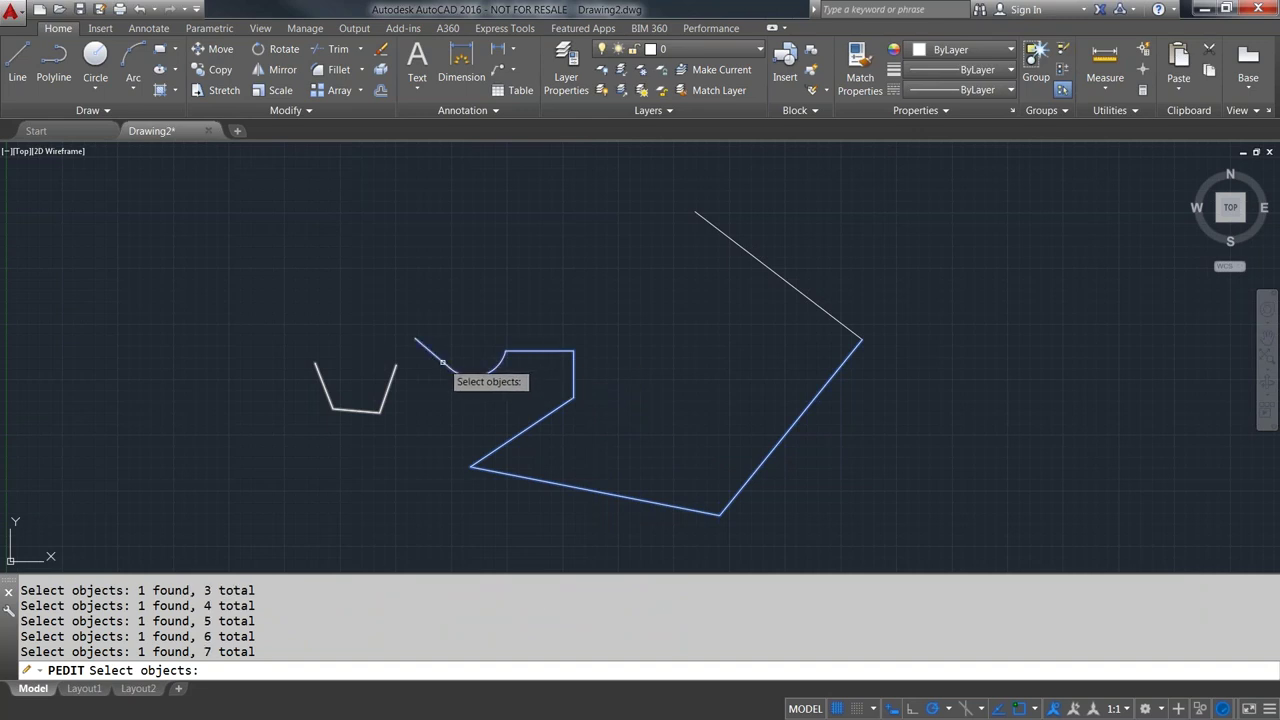
key(Return)
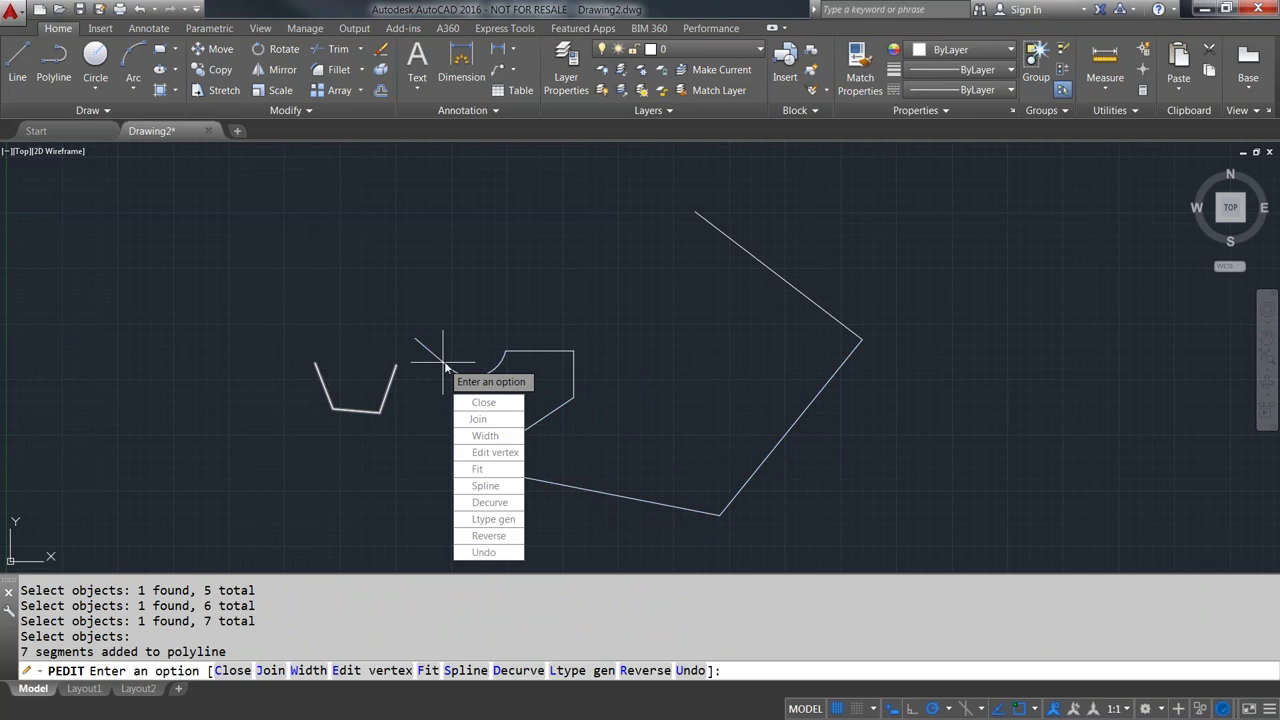
- Set a uniform width of 1 for all polyline segments
text(w)
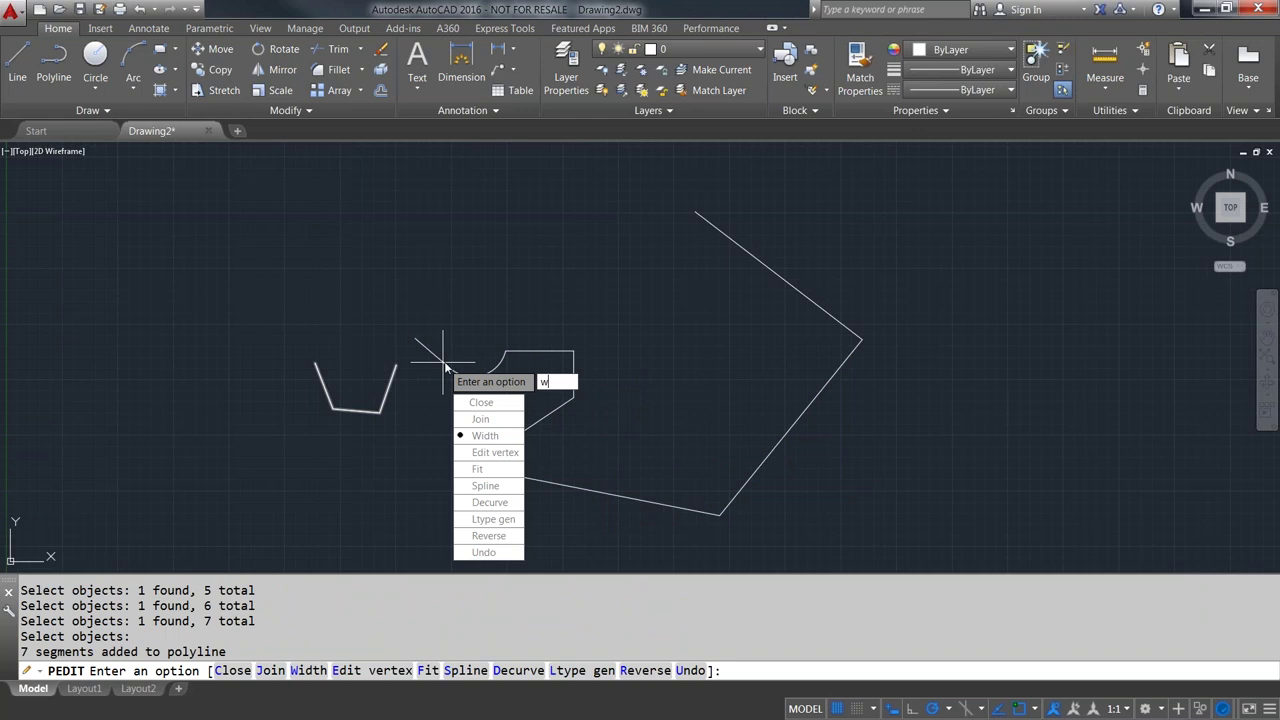
key(Return)
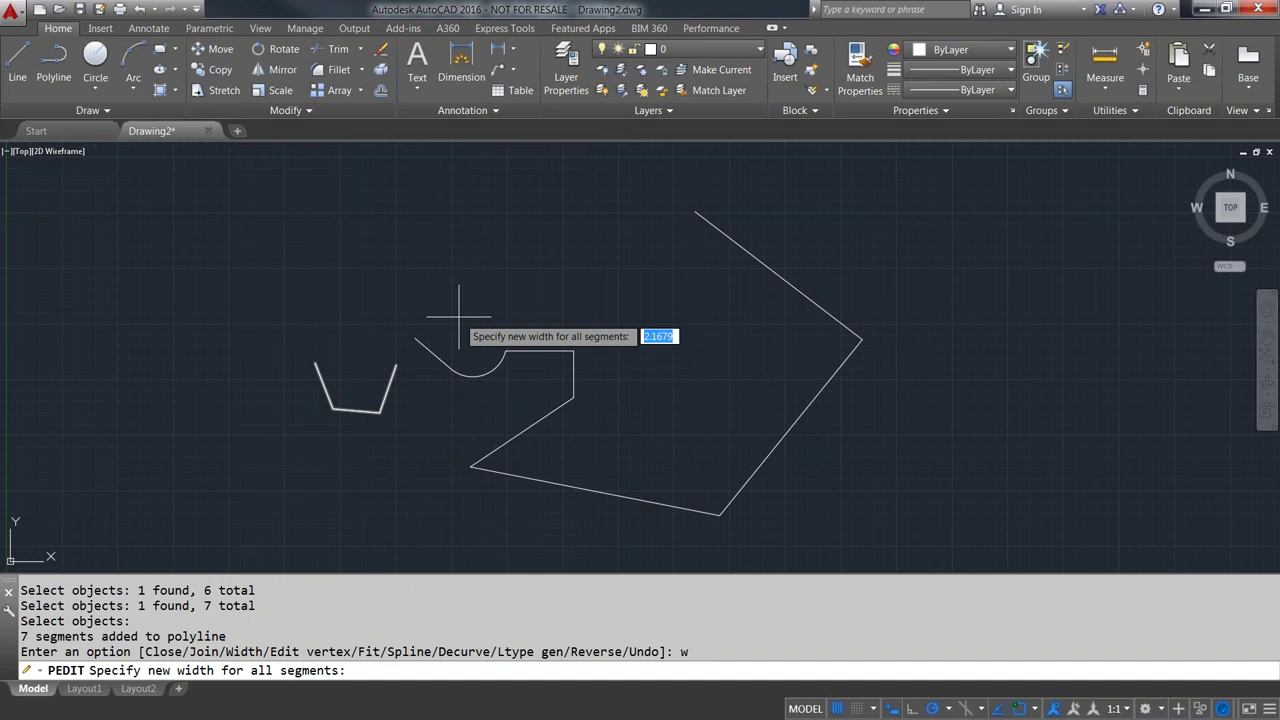
text(1)
key(Return)
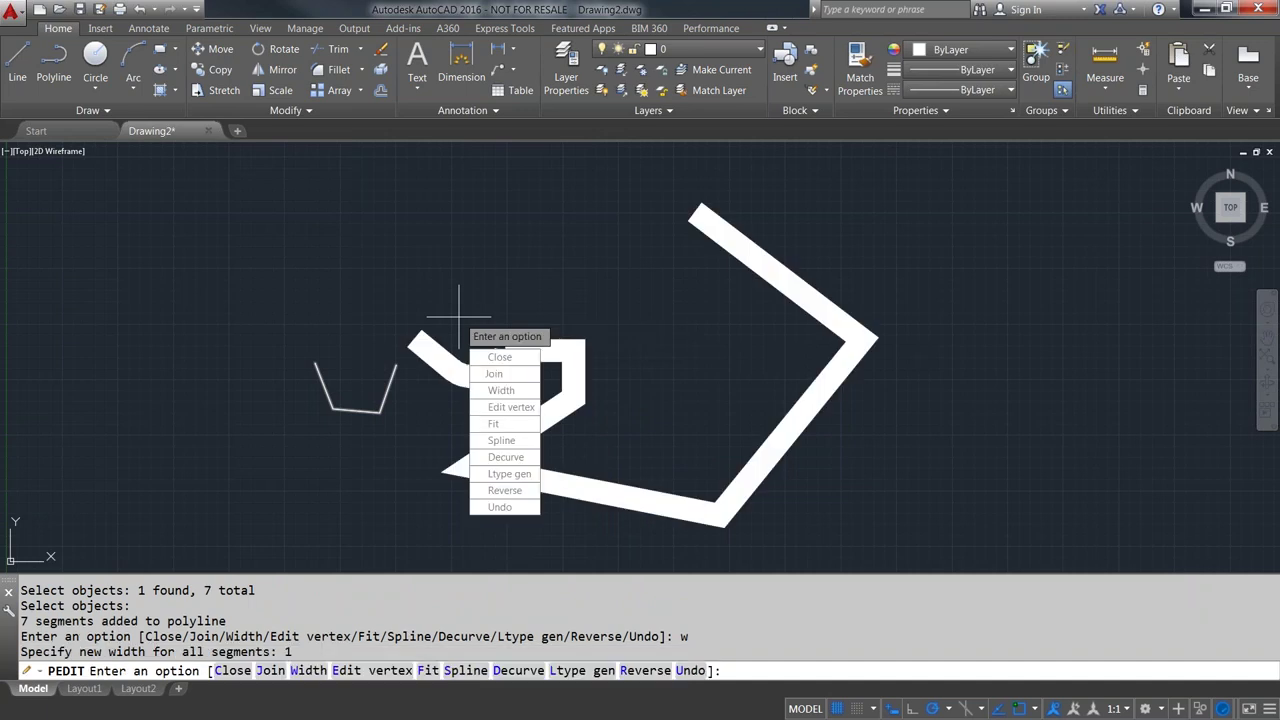
key(Return)
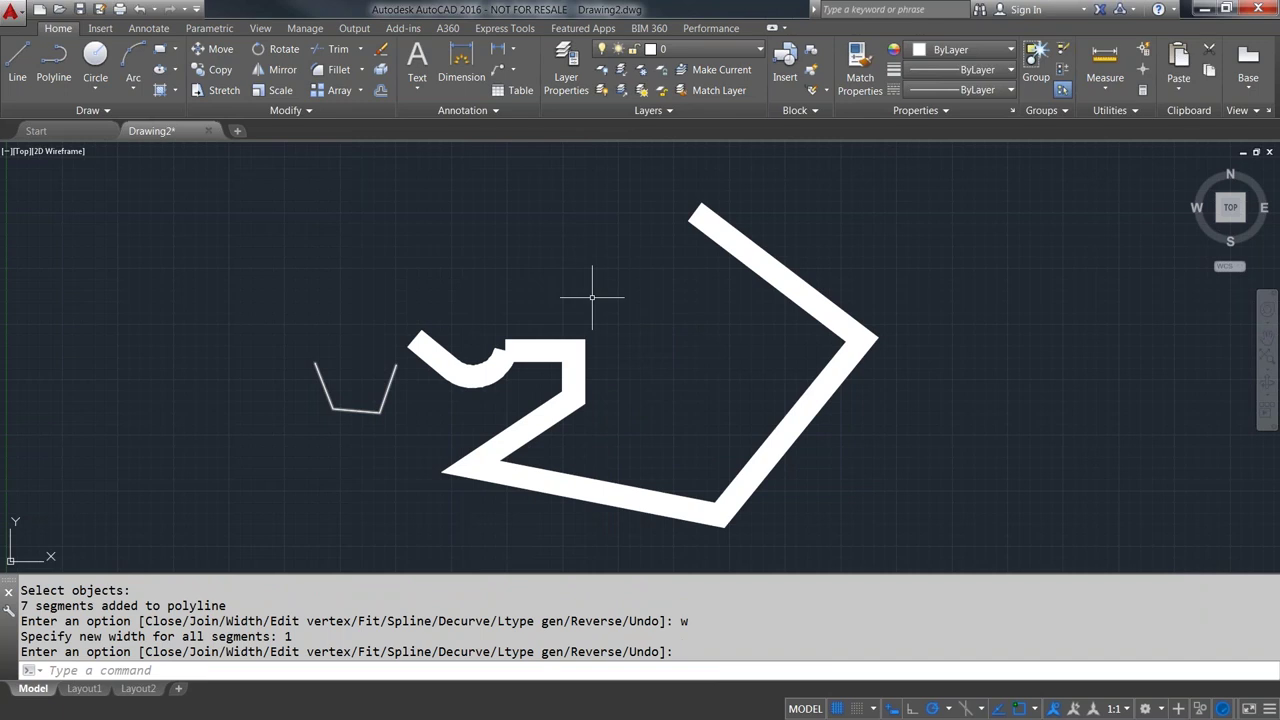
scroll(592, 297, down, 3)
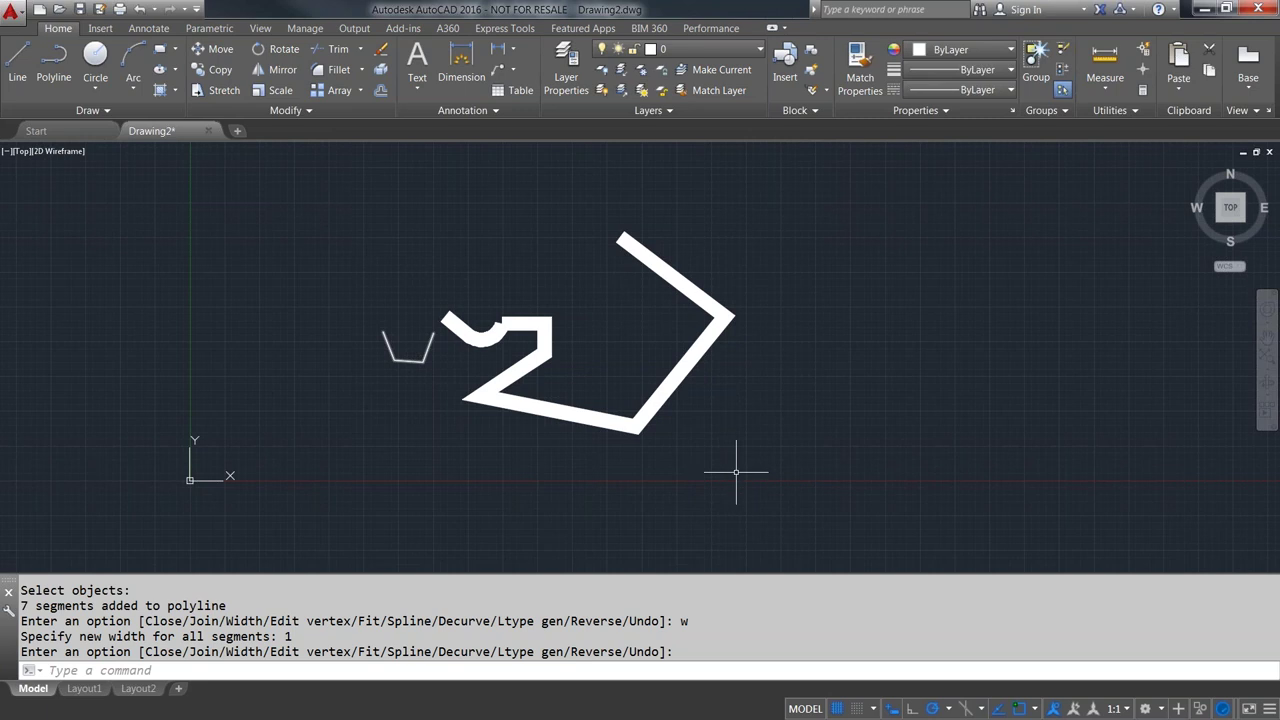
- Window-select and delete both polylines, then start a Center, Radius circle
click(775, 468)
click(351, 200)
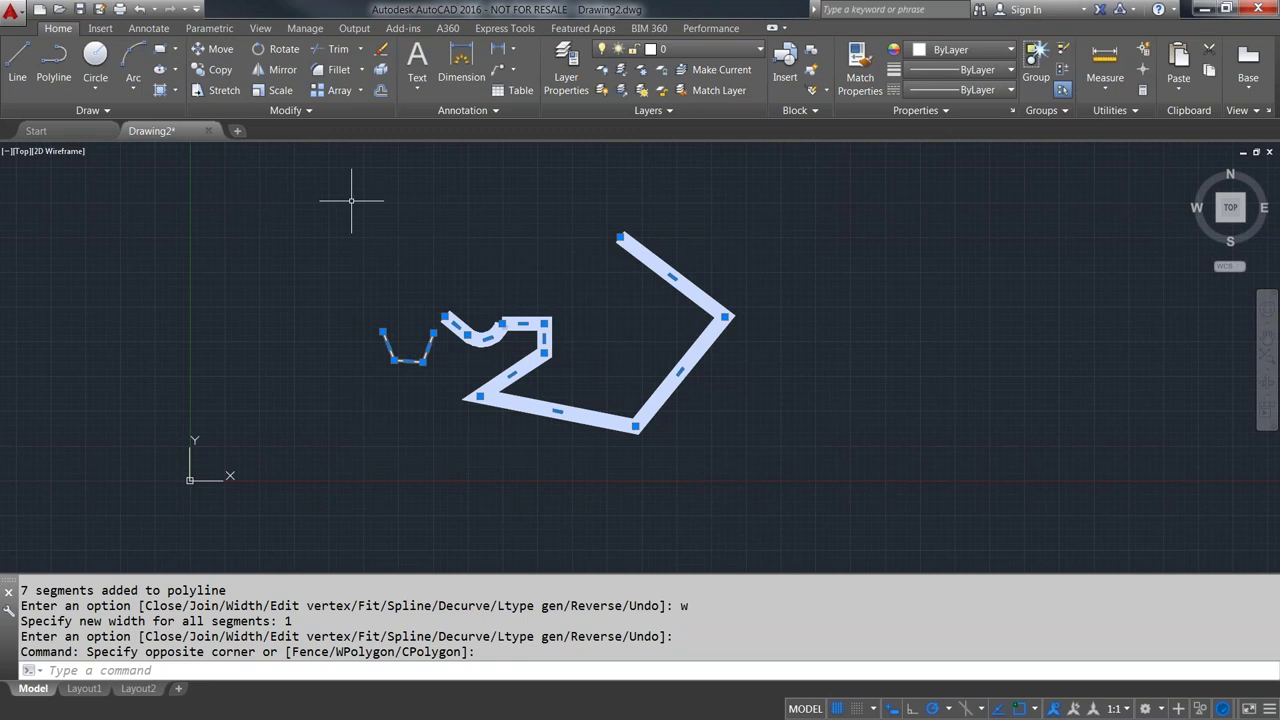
key(Delete)
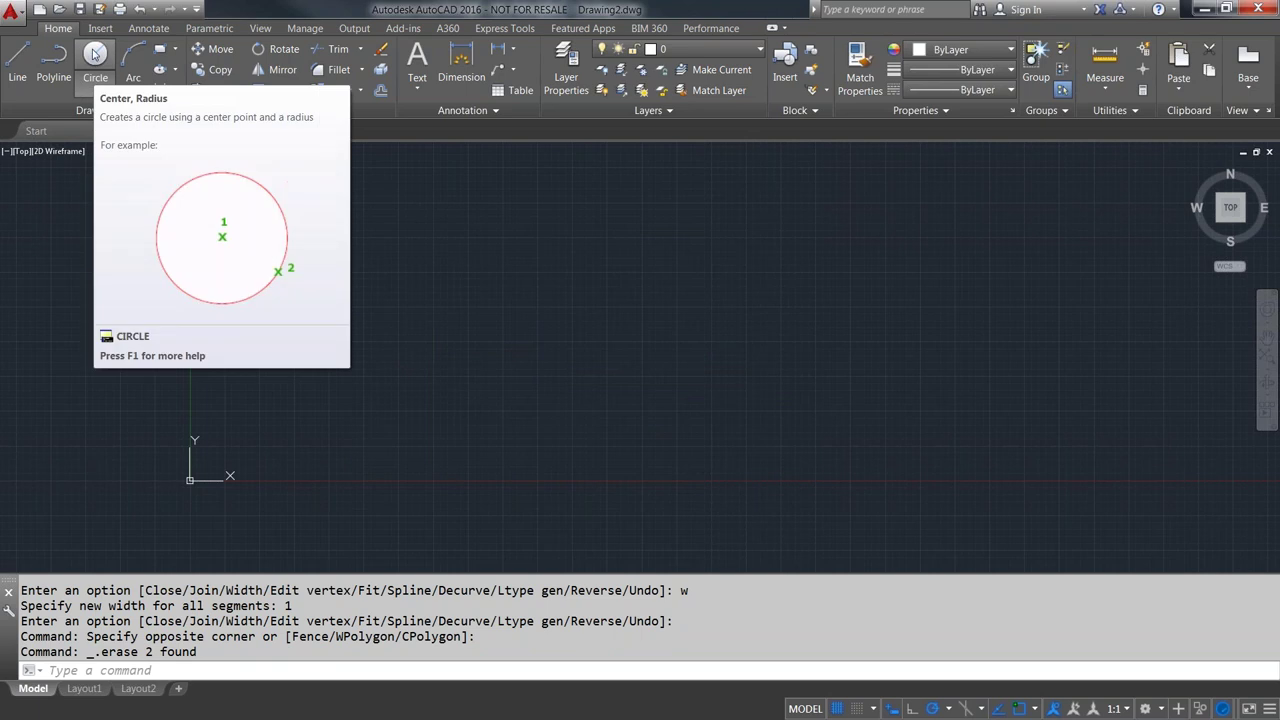
click(95, 80)
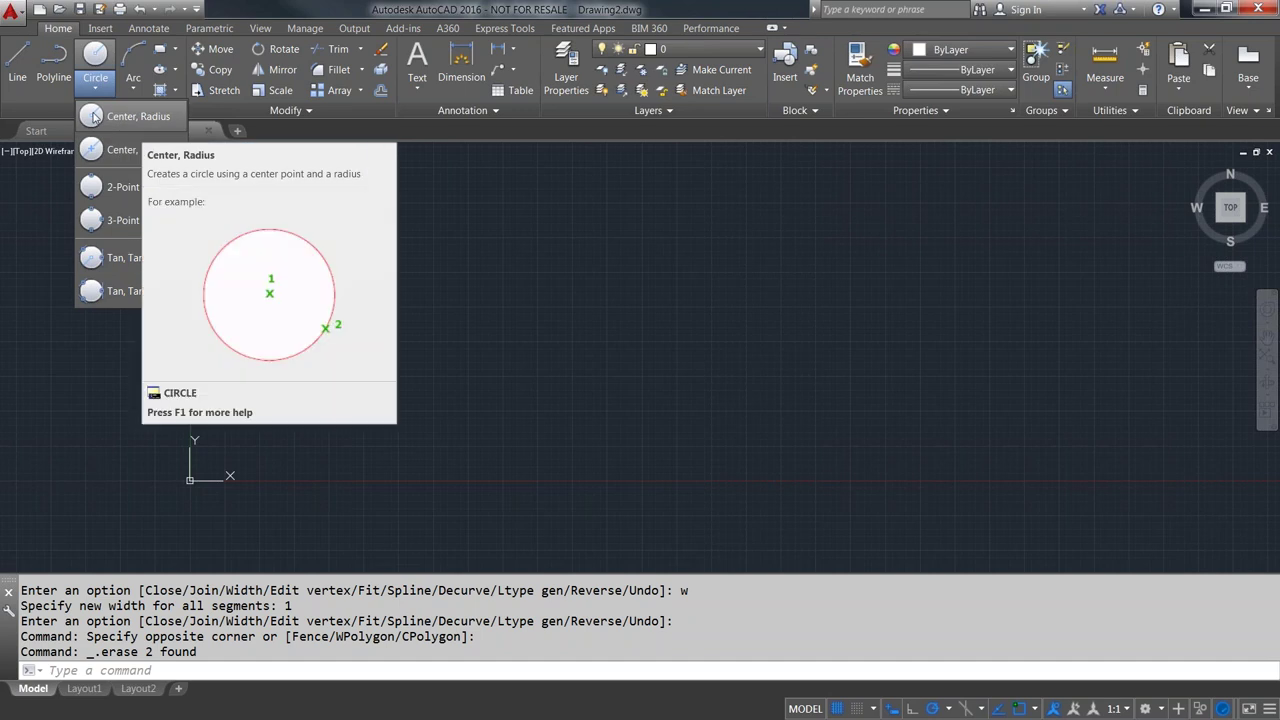
click(94, 116)
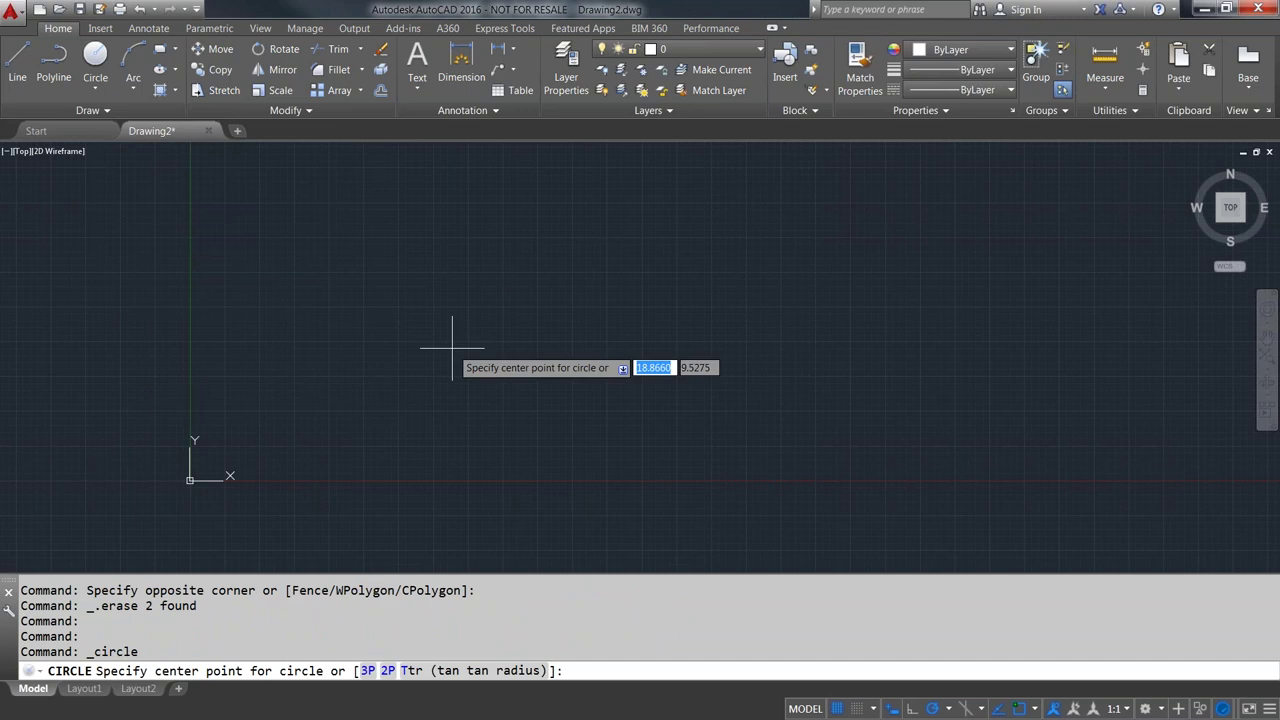
- Draw a circle of radius 5 at the origin
middle_drag(277, 463, 389, 351)
scroll(389, 351, up, 7)
click(398, 332)
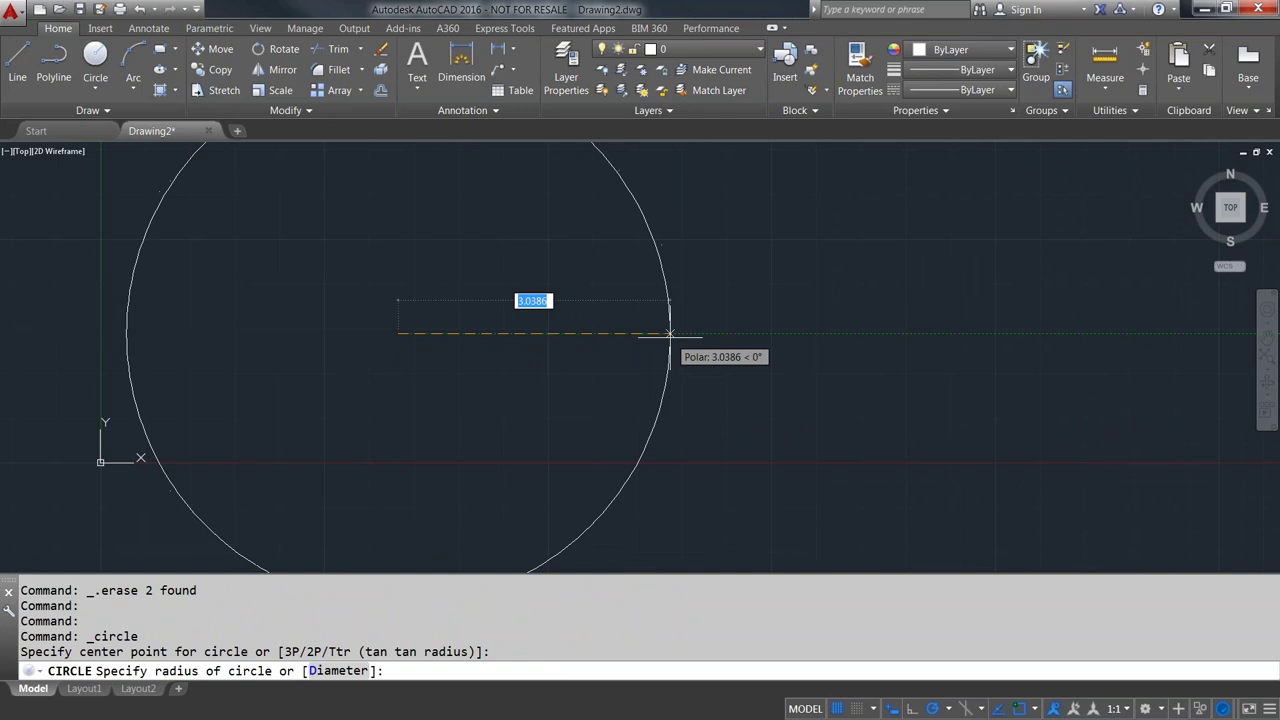
text(5)
key(Return)
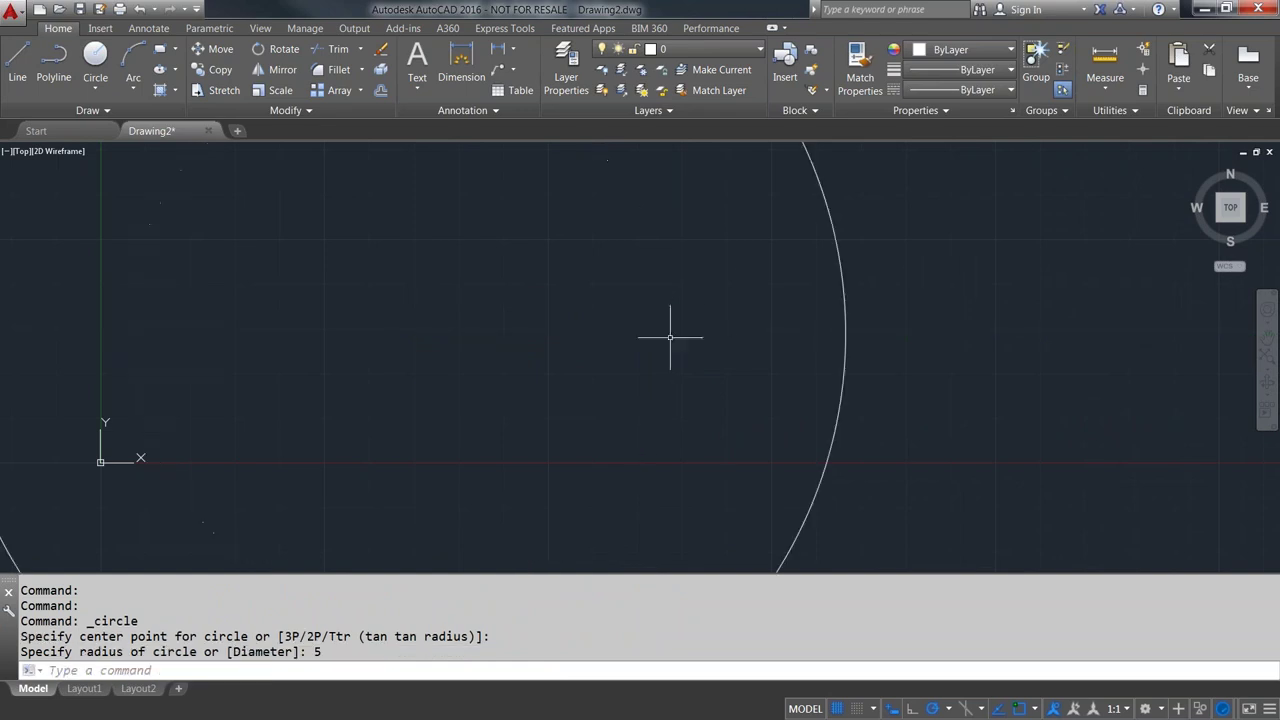
- Draw a Center, Diameter circle of diameter 20 to the right of the first
scroll(601, 355, down, 5)
scroll(606, 340, down, 2)
middle_drag(600, 323, 488, 332)
click(104, 80)
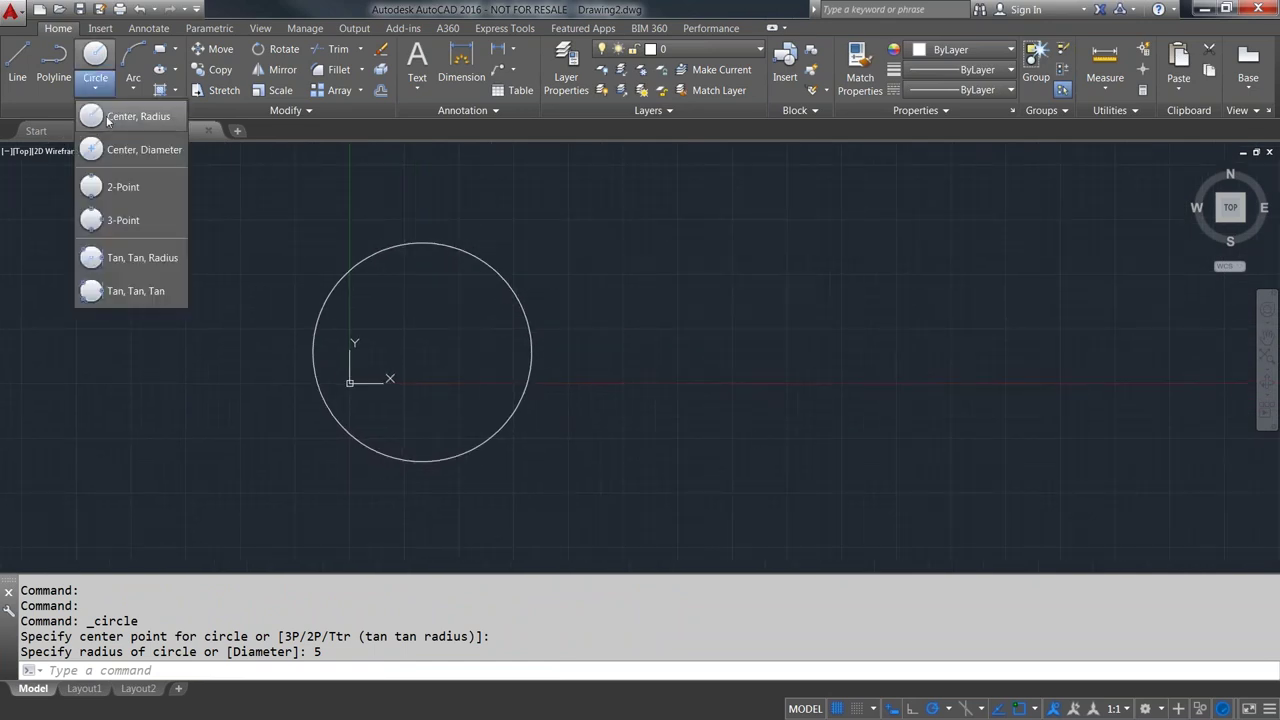
click(124, 150)
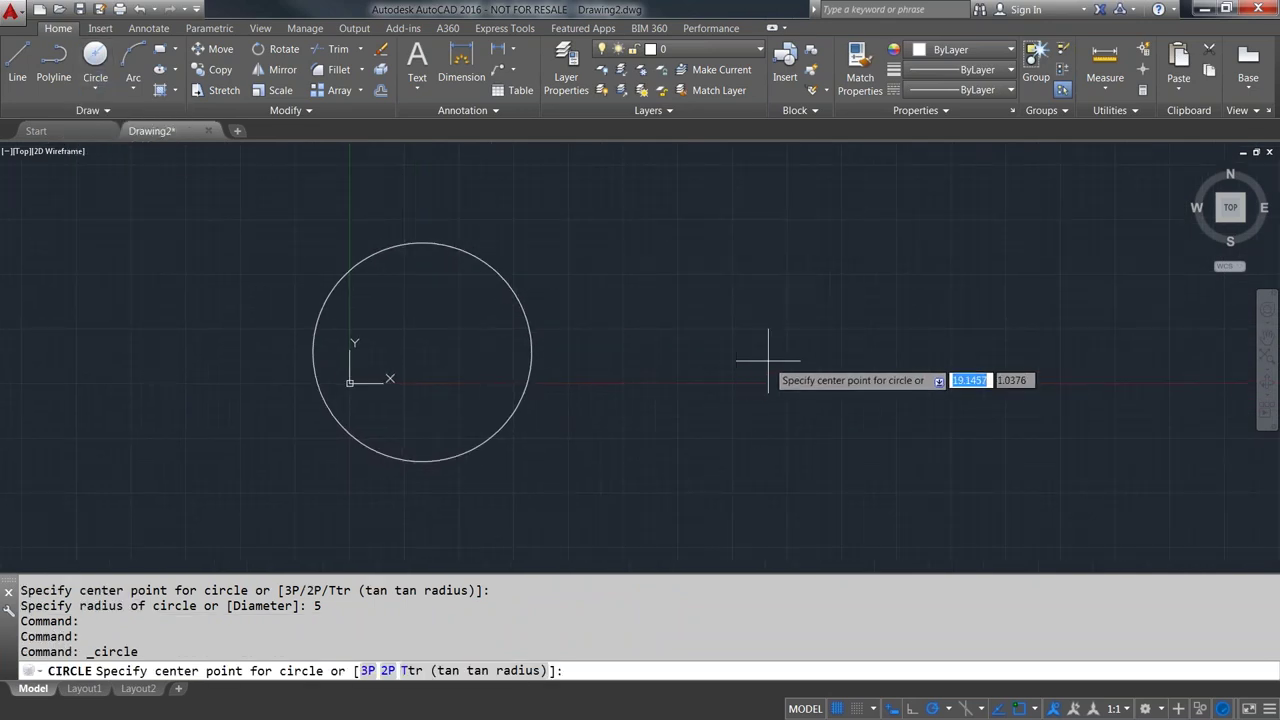
click(799, 361)
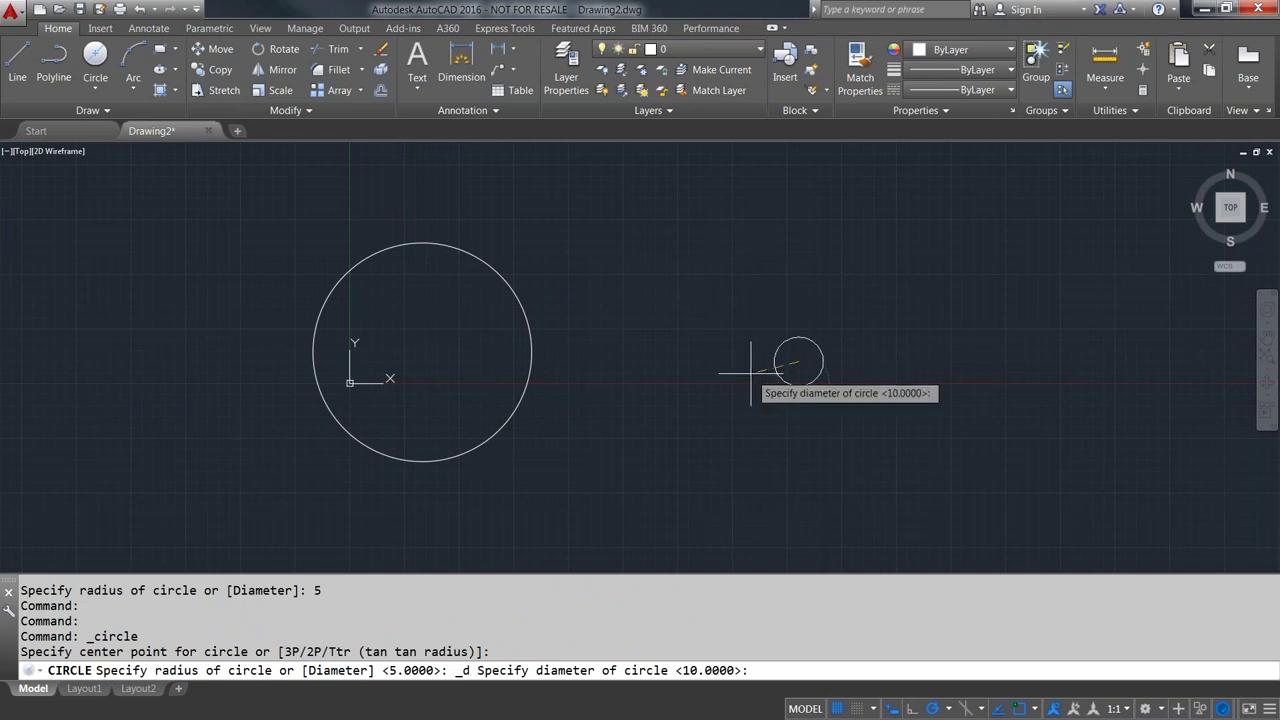
text(20)
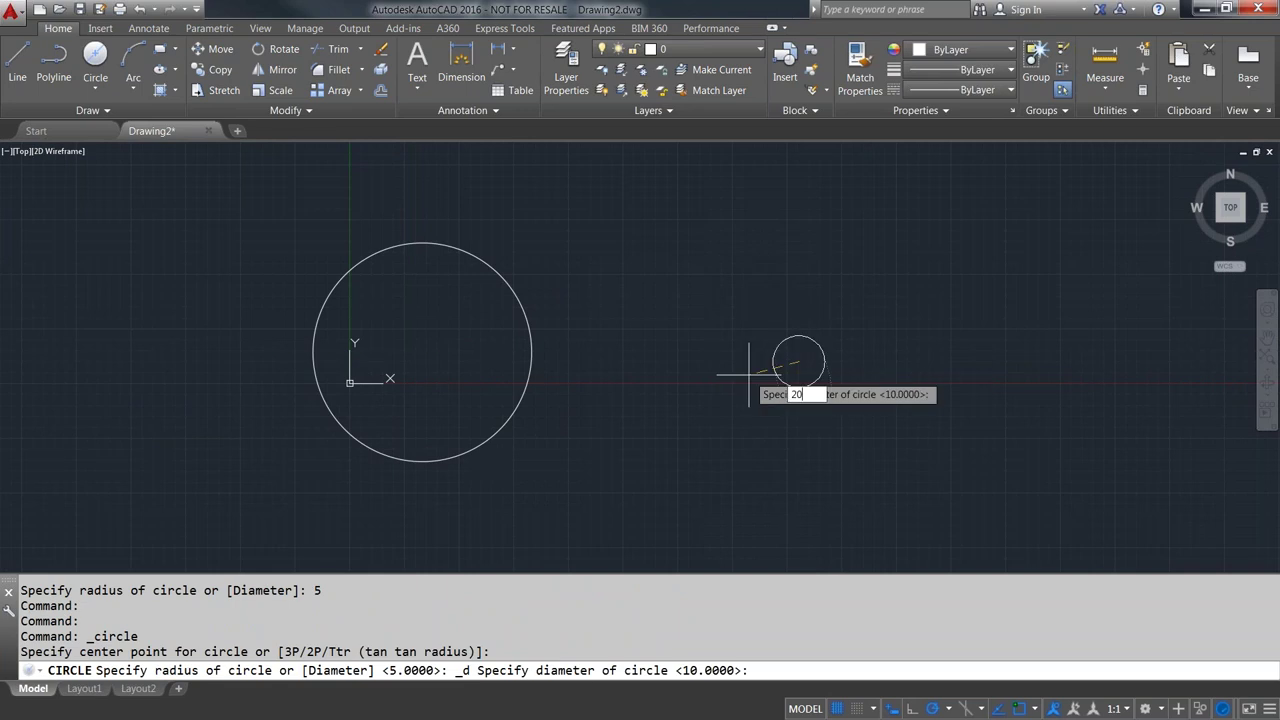
key(Return)
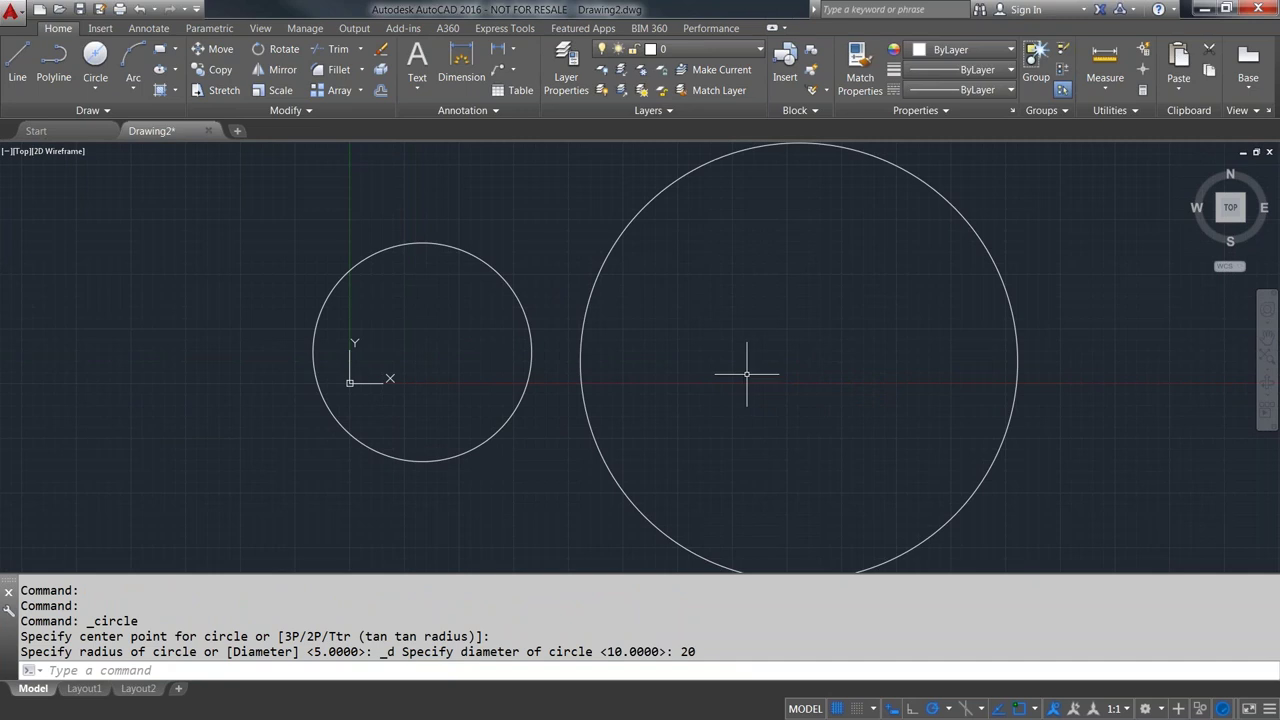
scroll(754, 342, down, 5)
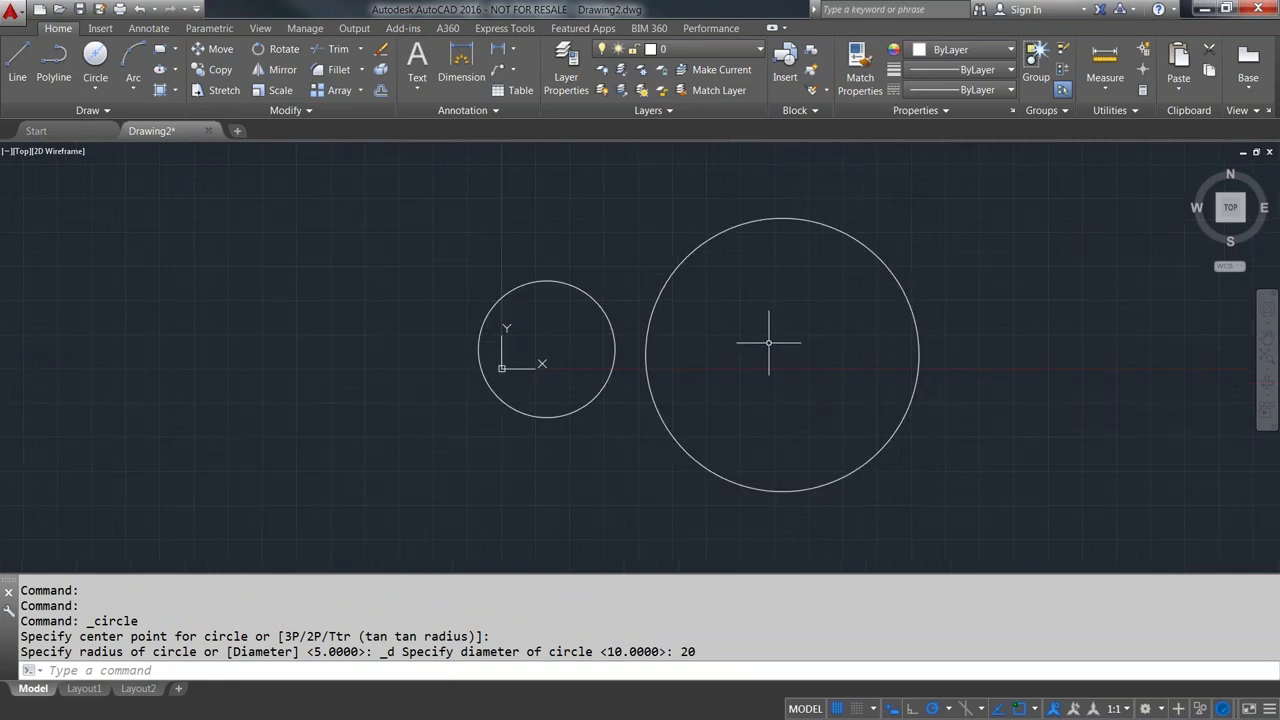
click(98, 89)
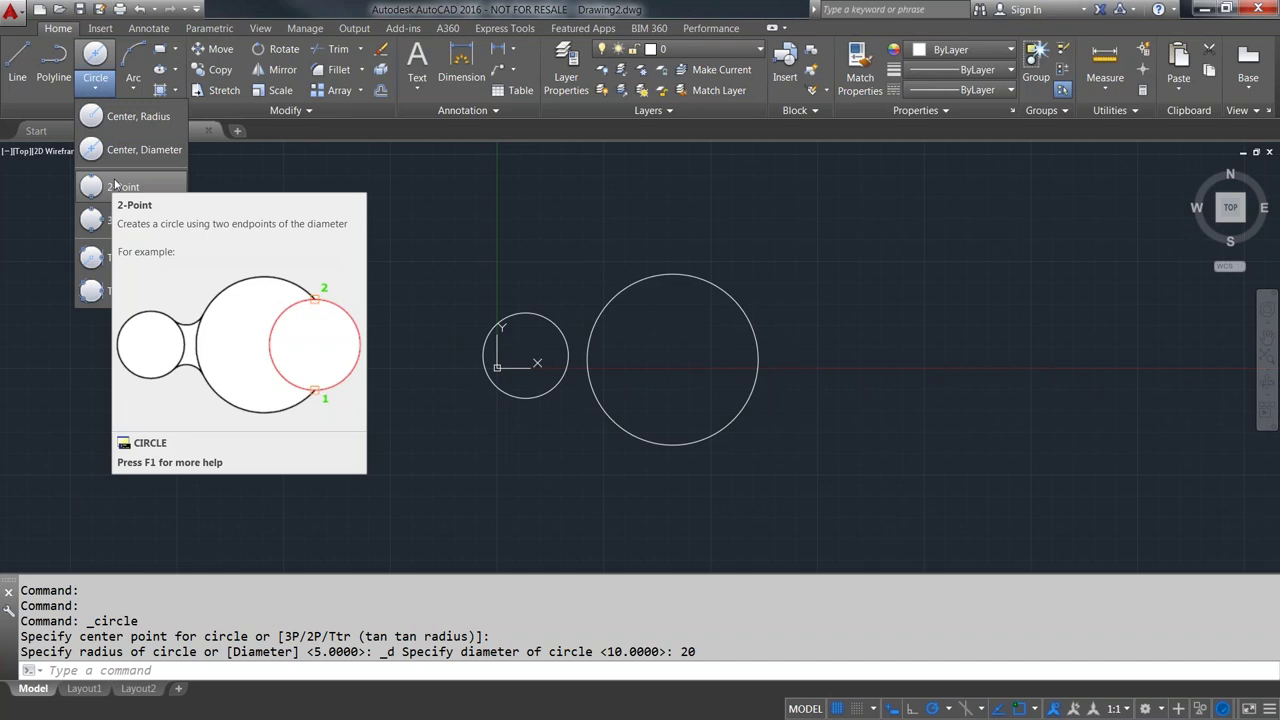
- Draw a small 2-Point circle on the left from two diameter end points
click(110, 189)
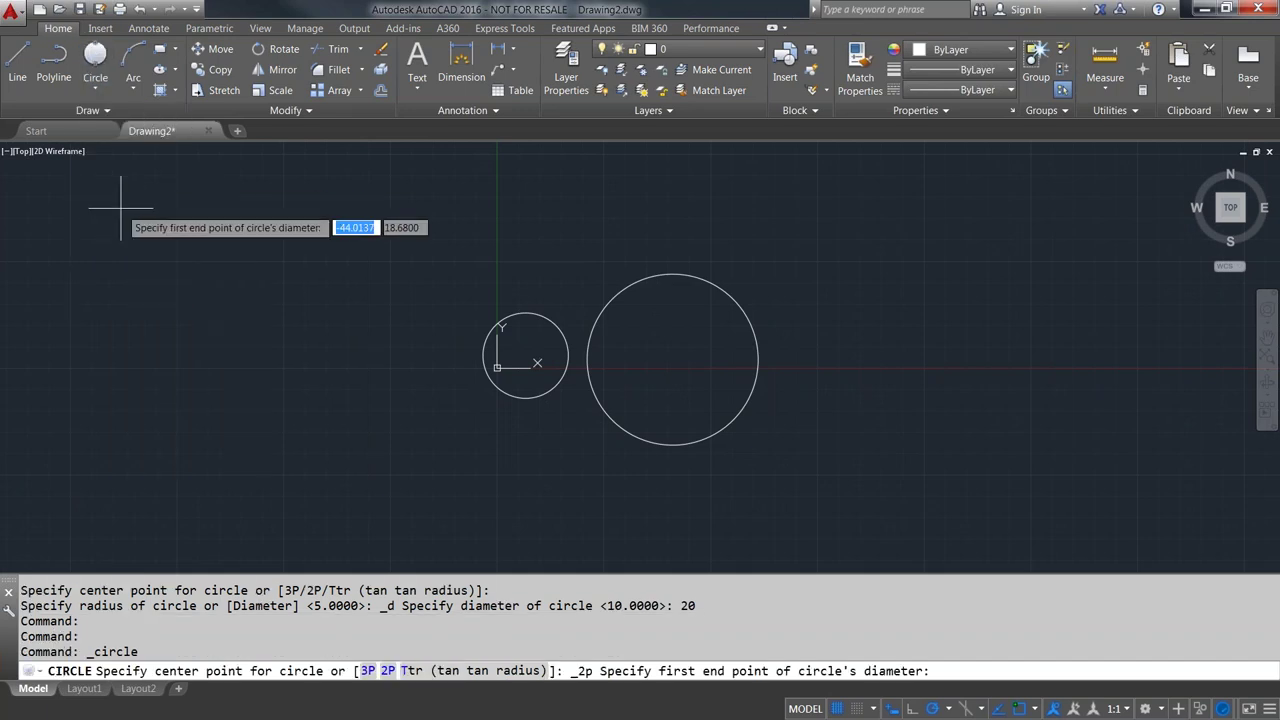
click(175, 285)
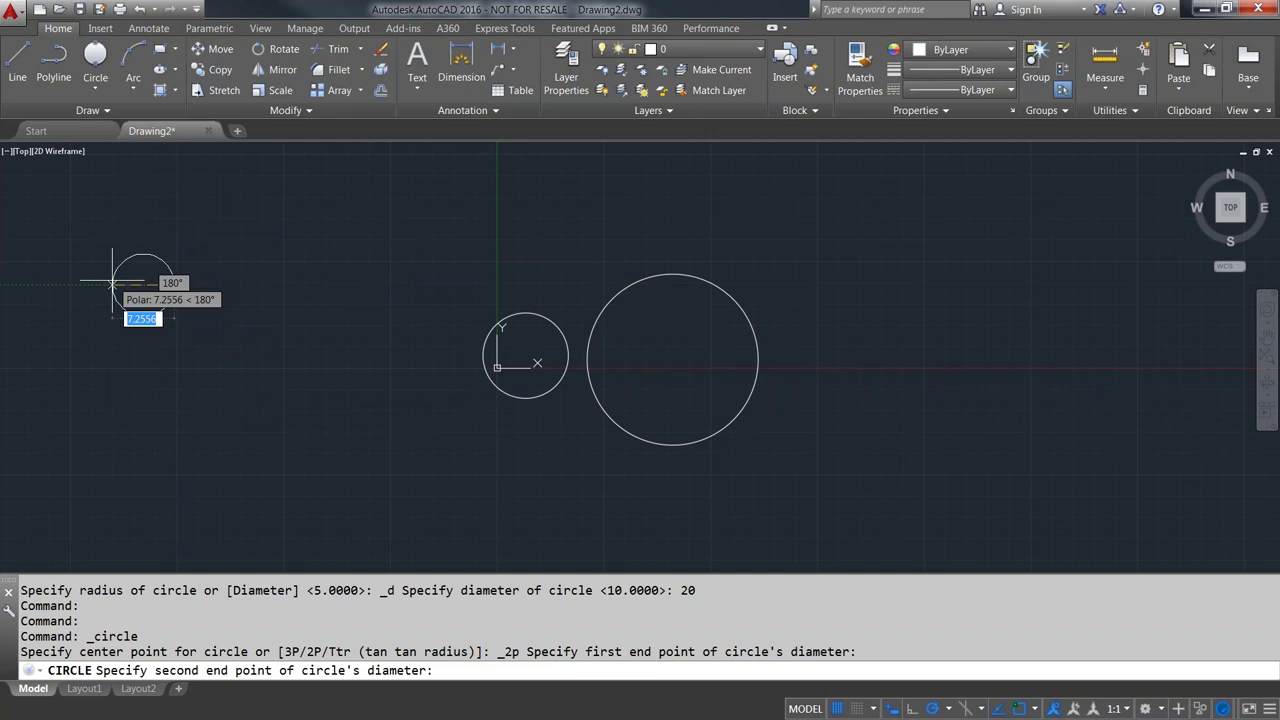
click(175, 361)
- Draw a large 3-Point circle enclosing the earlier circles
click(98, 90)
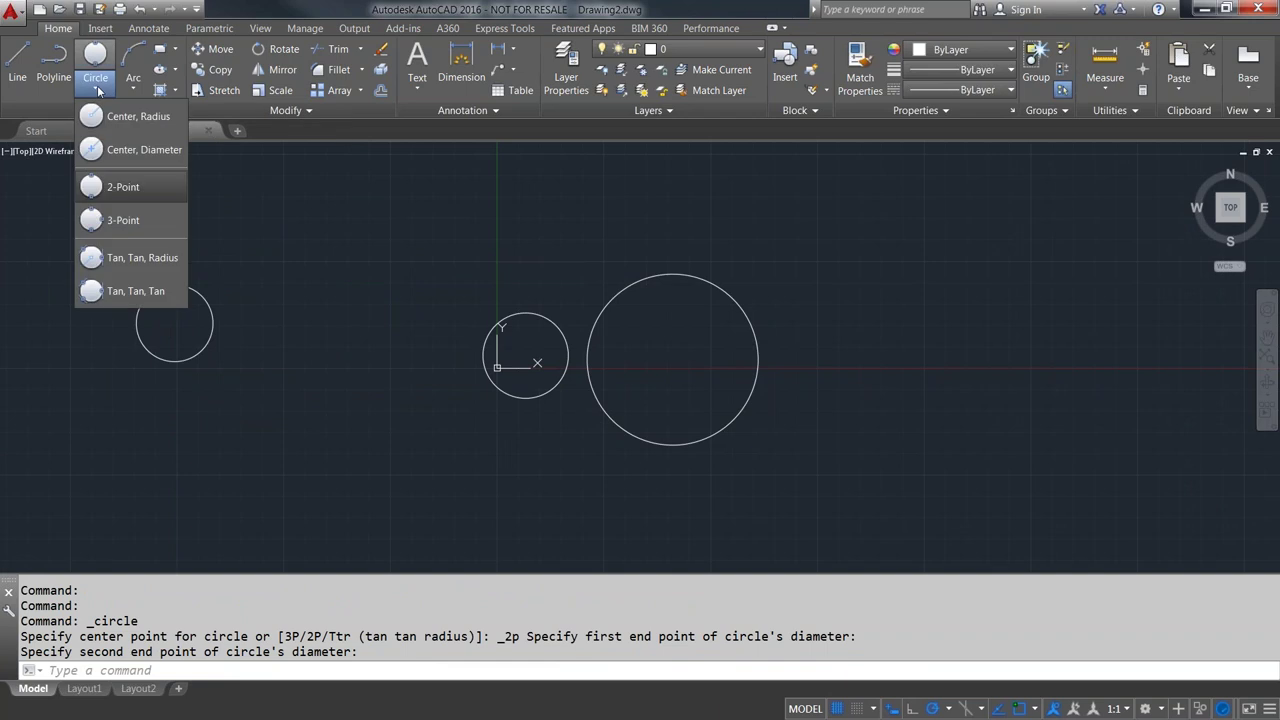
click(123, 222)
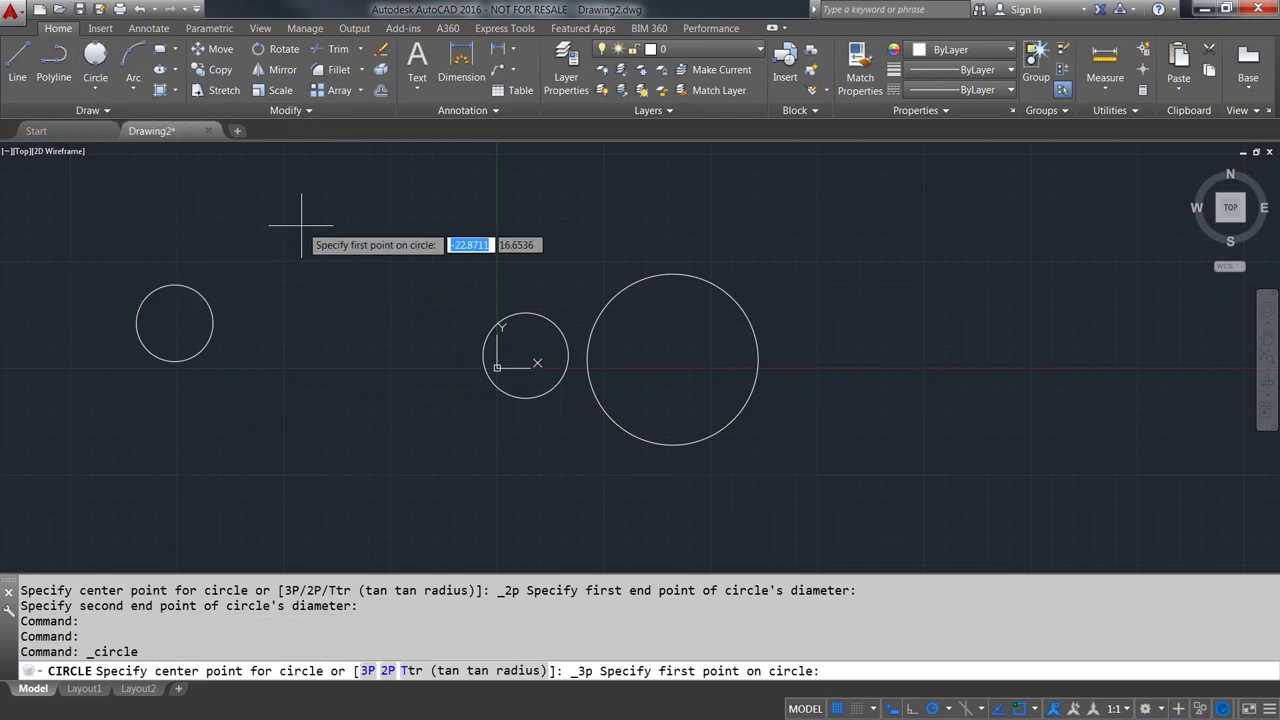
click(301, 228)
click(301, 343)
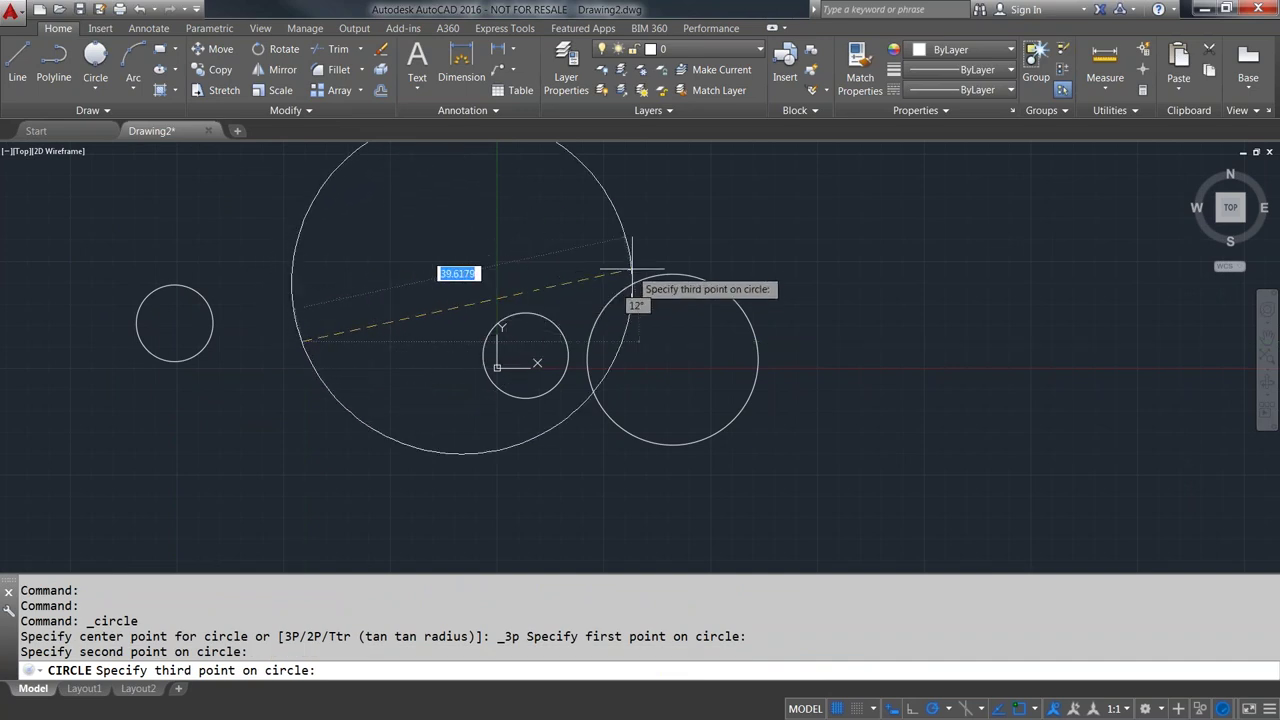
click(823, 272)
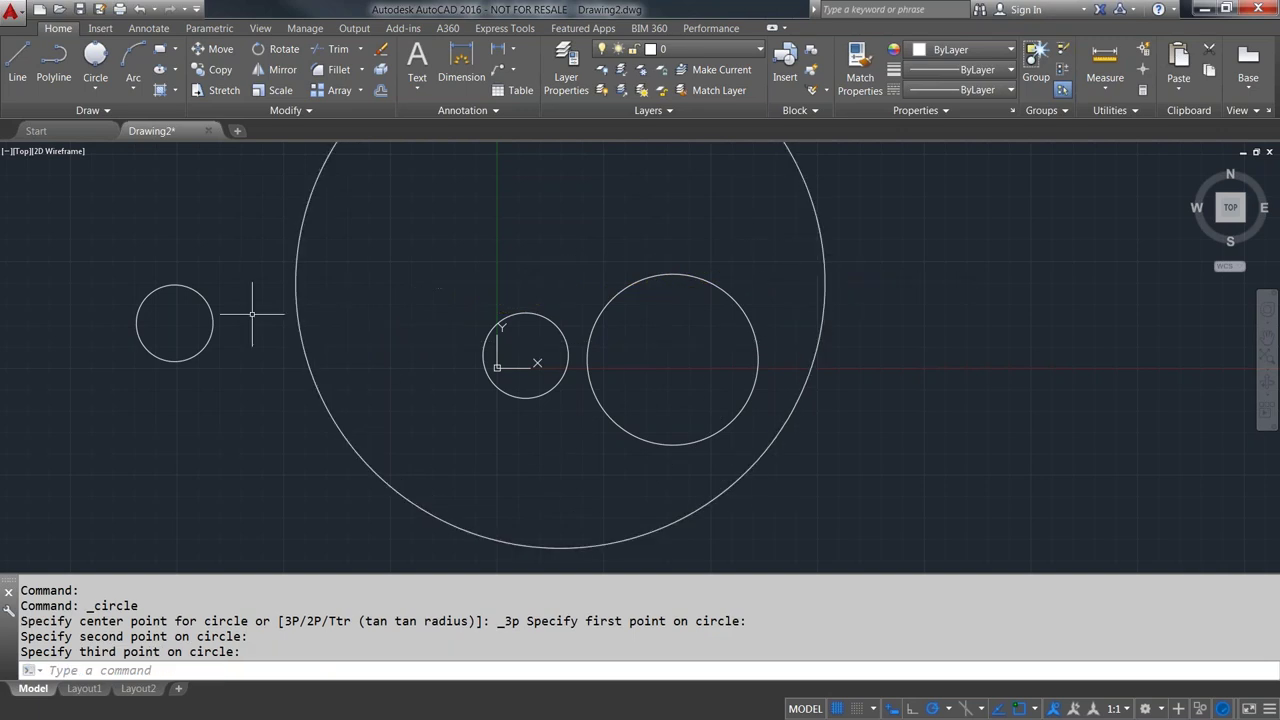
scroll(349, 307, down, 3)
scroll(274, 257, up, 1)
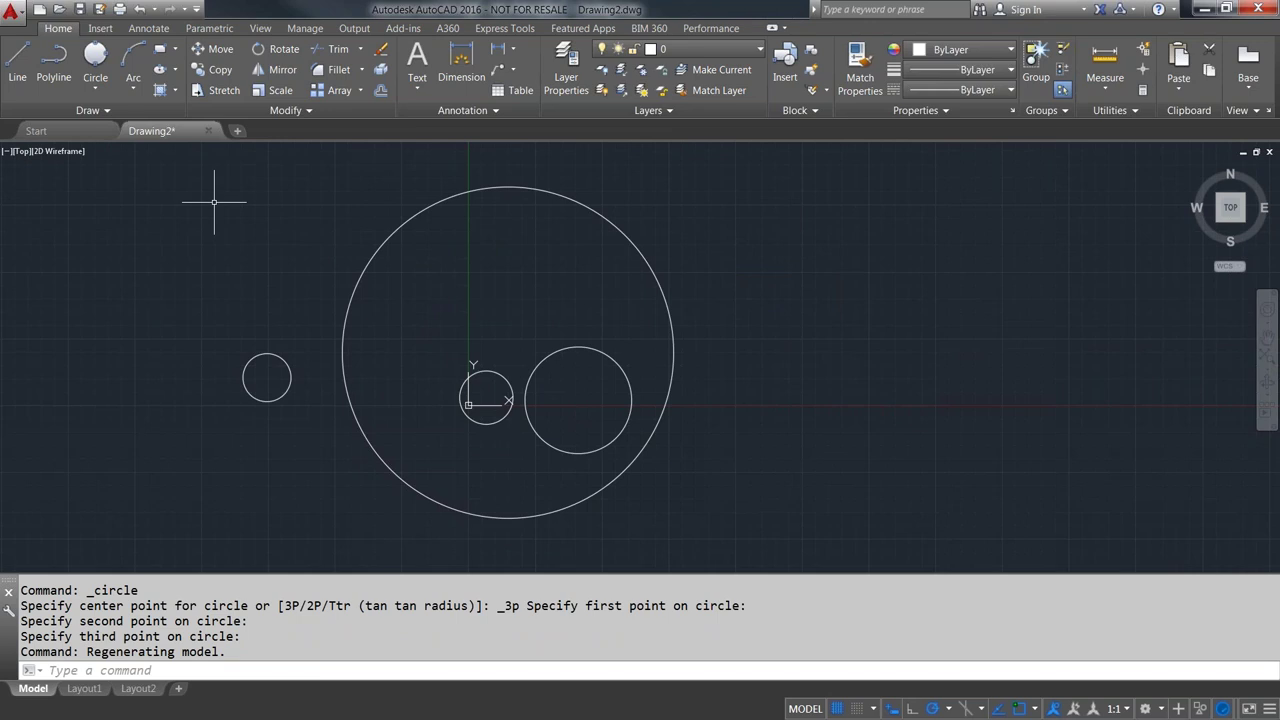
- Delete the small circle at the origin and the small circle on the left
click(514, 389)
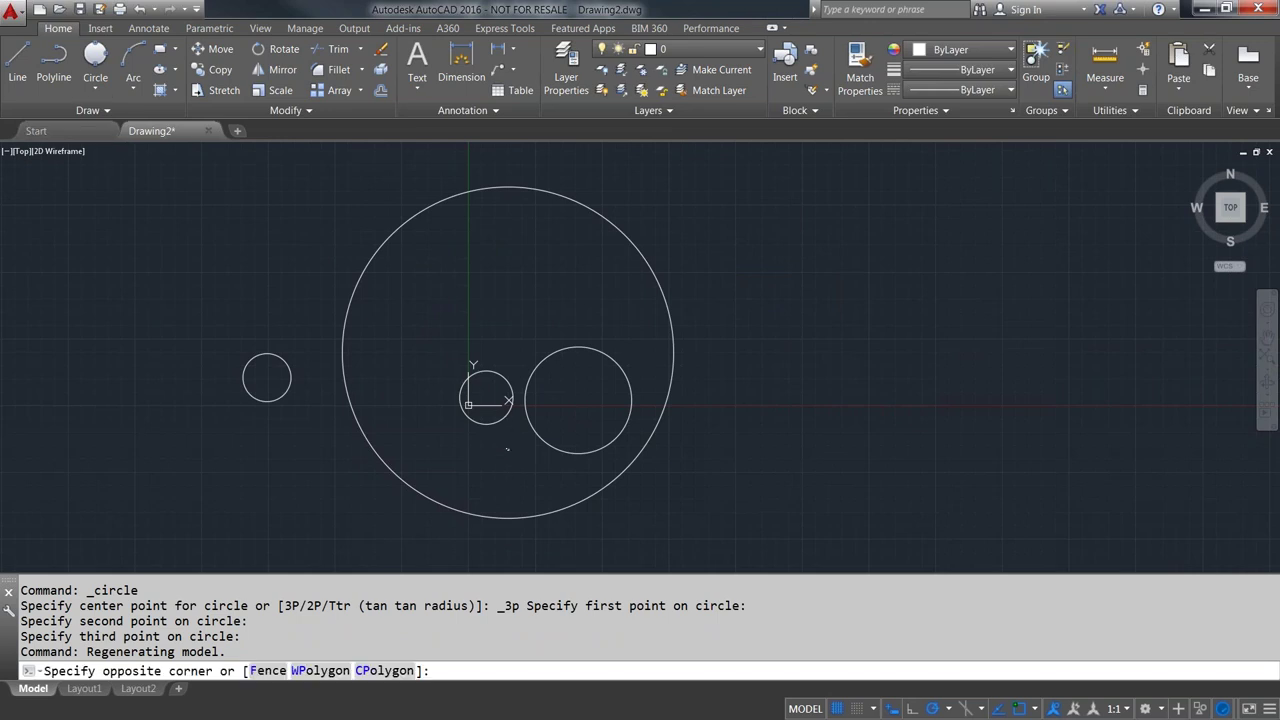
click(463, 427)
key(Delete)
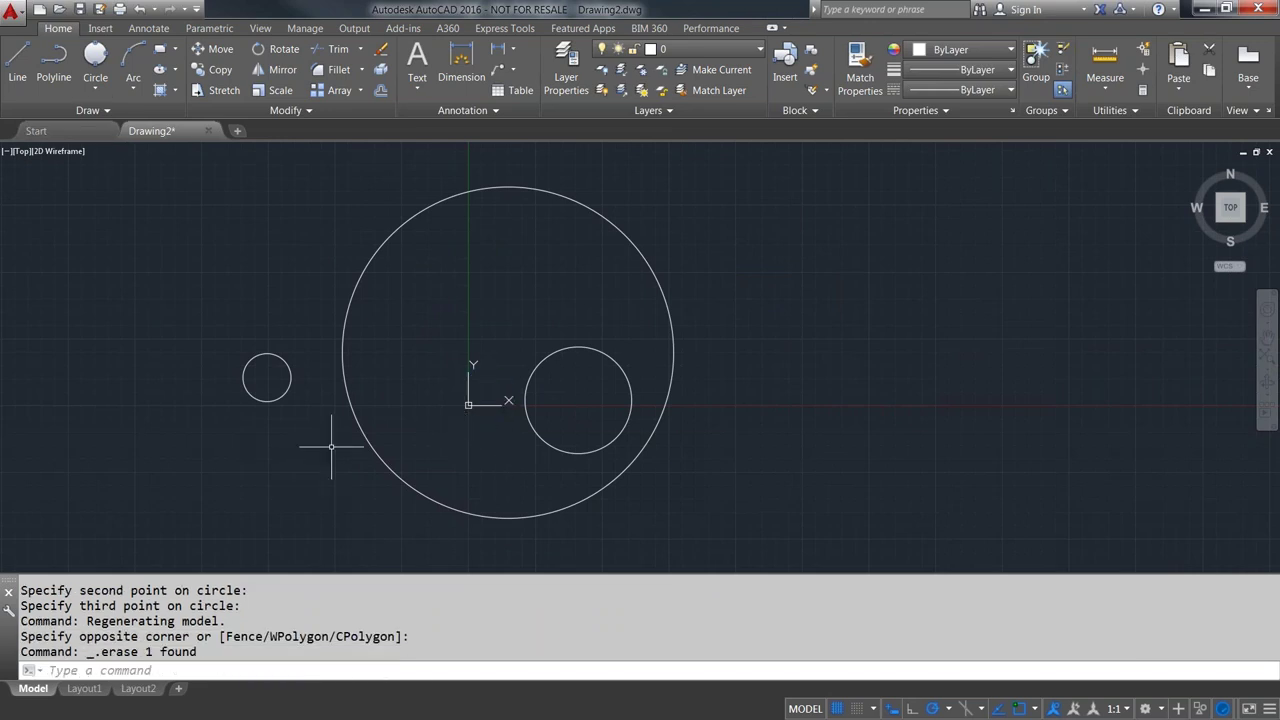
click(298, 443)
click(246, 355)
key(Delete)
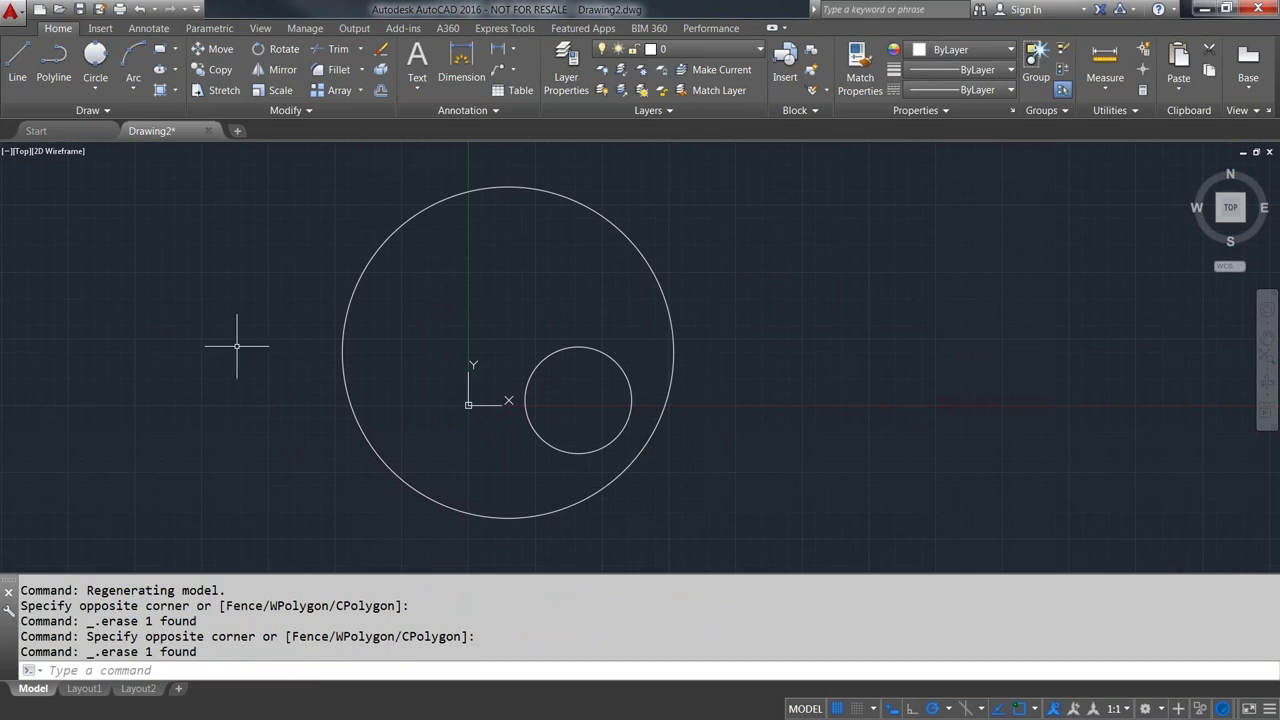
click(92, 80)
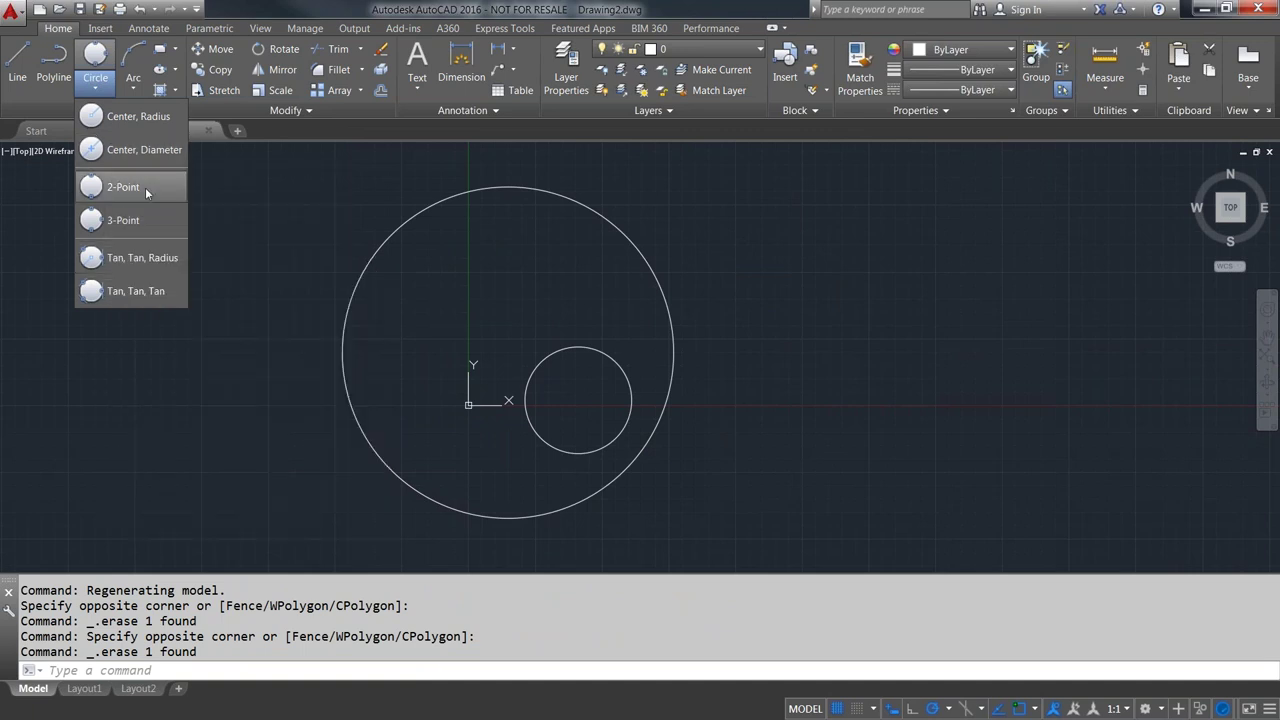
- Draw a Tan, Tan, Radius circle between the small and big circles at the suggested radius
click(103, 260)
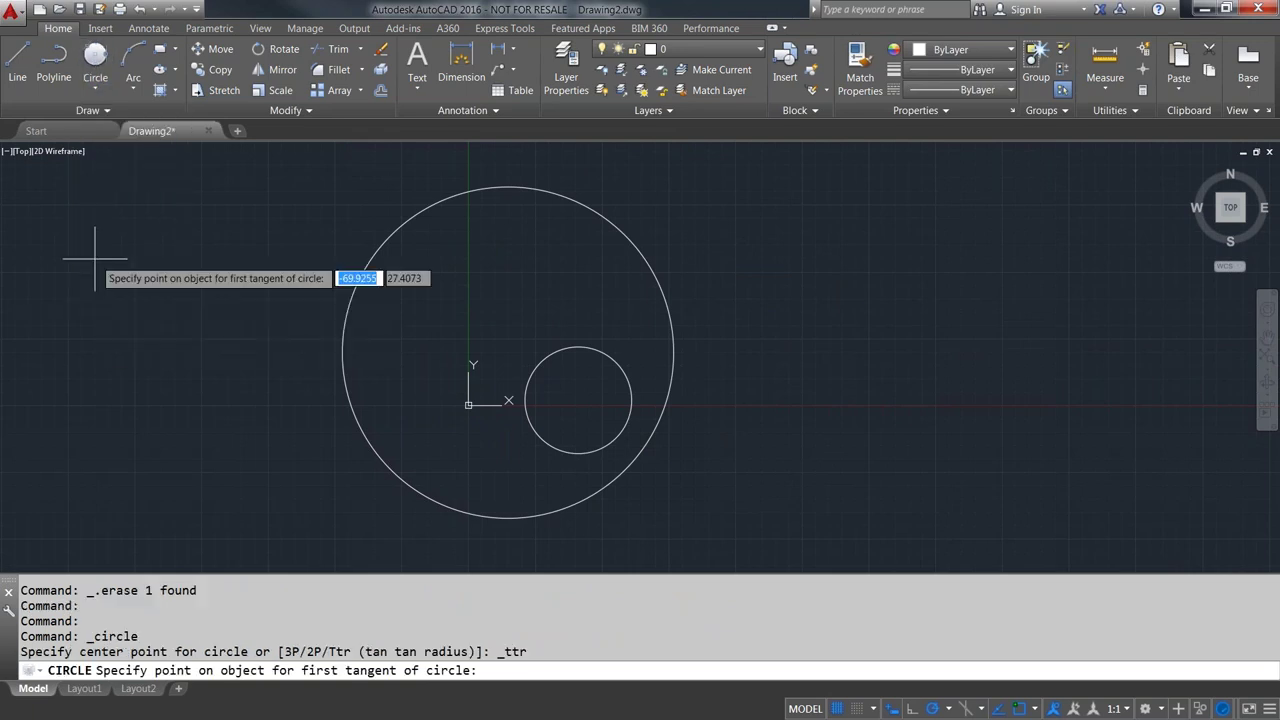
click(591, 346)
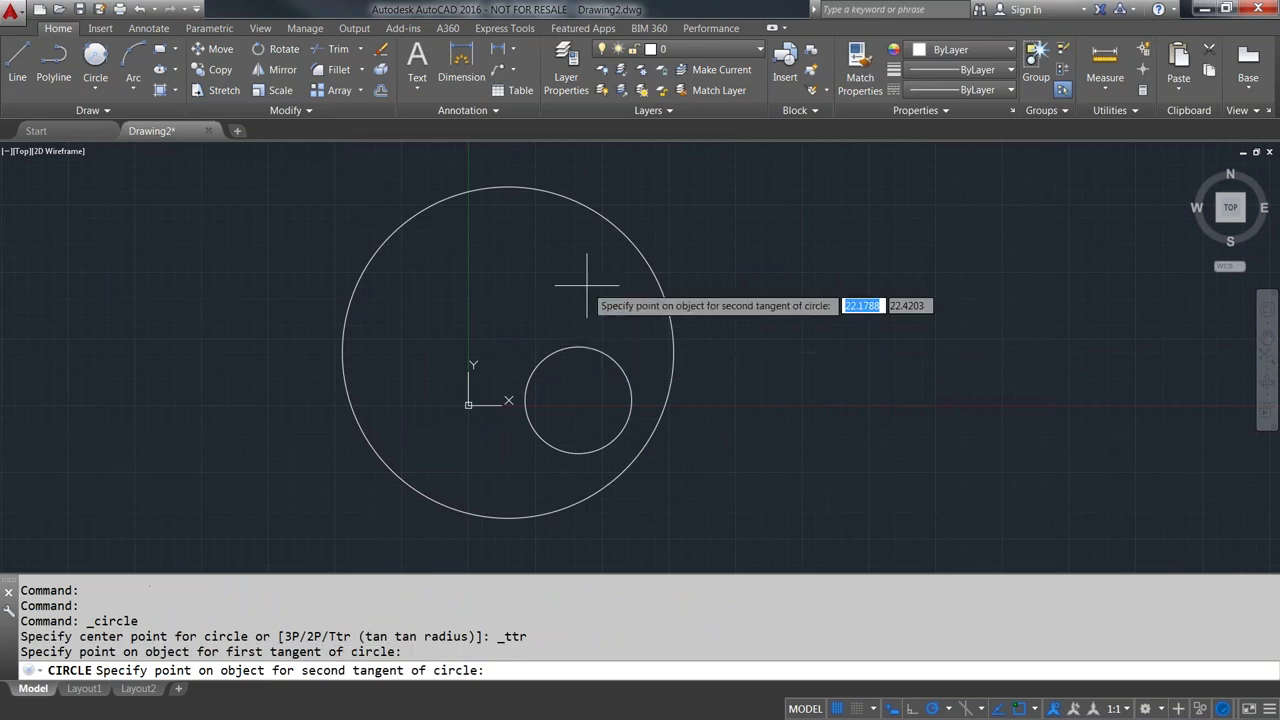
click(562, 198)
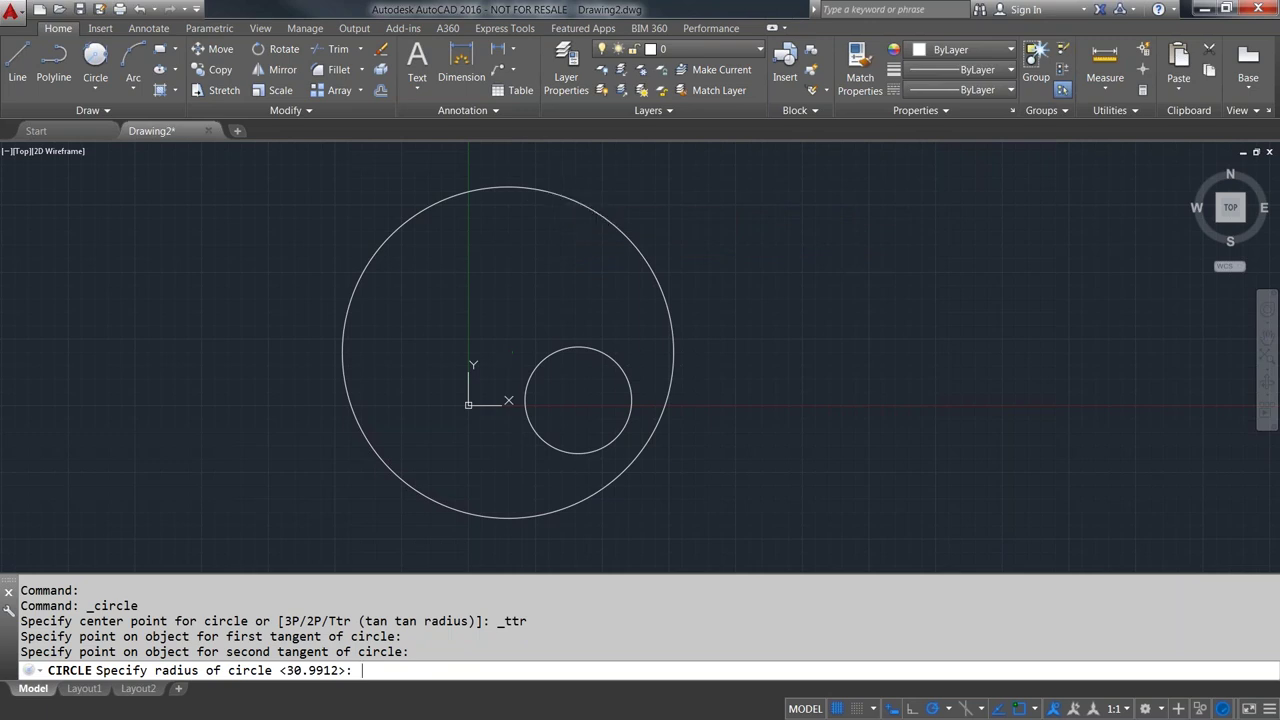
key(Return)
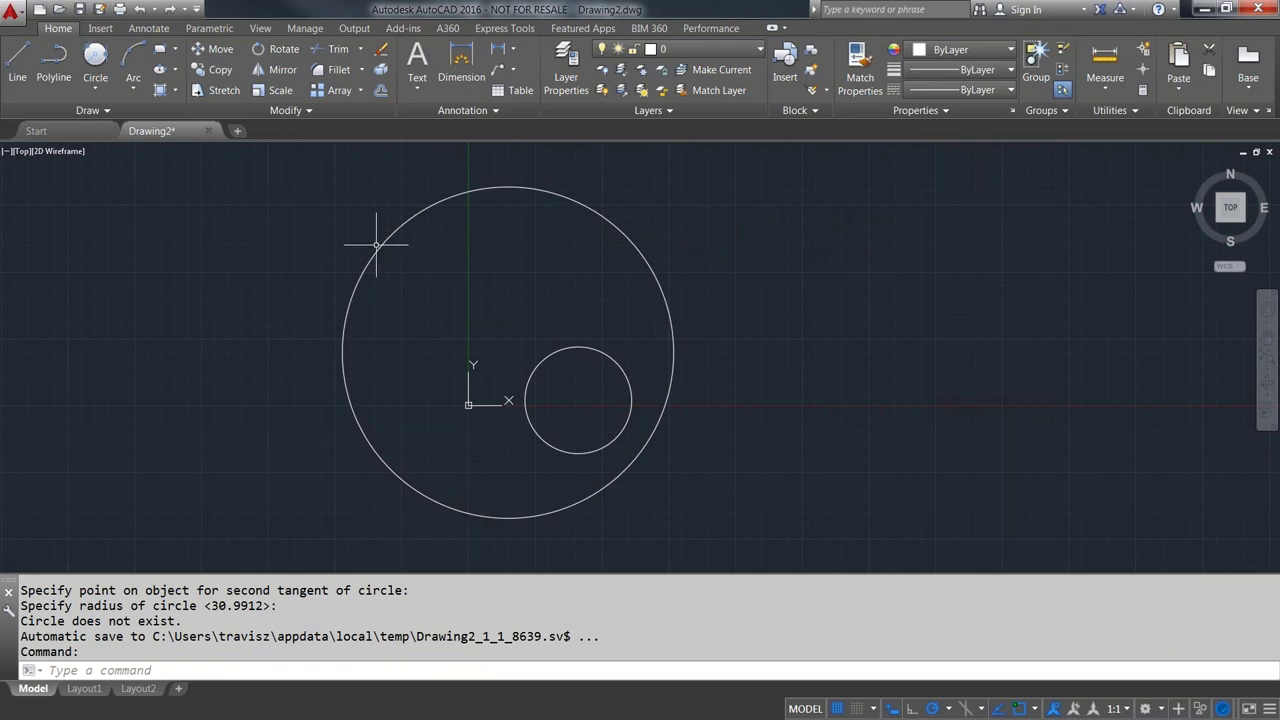
click(92, 58)
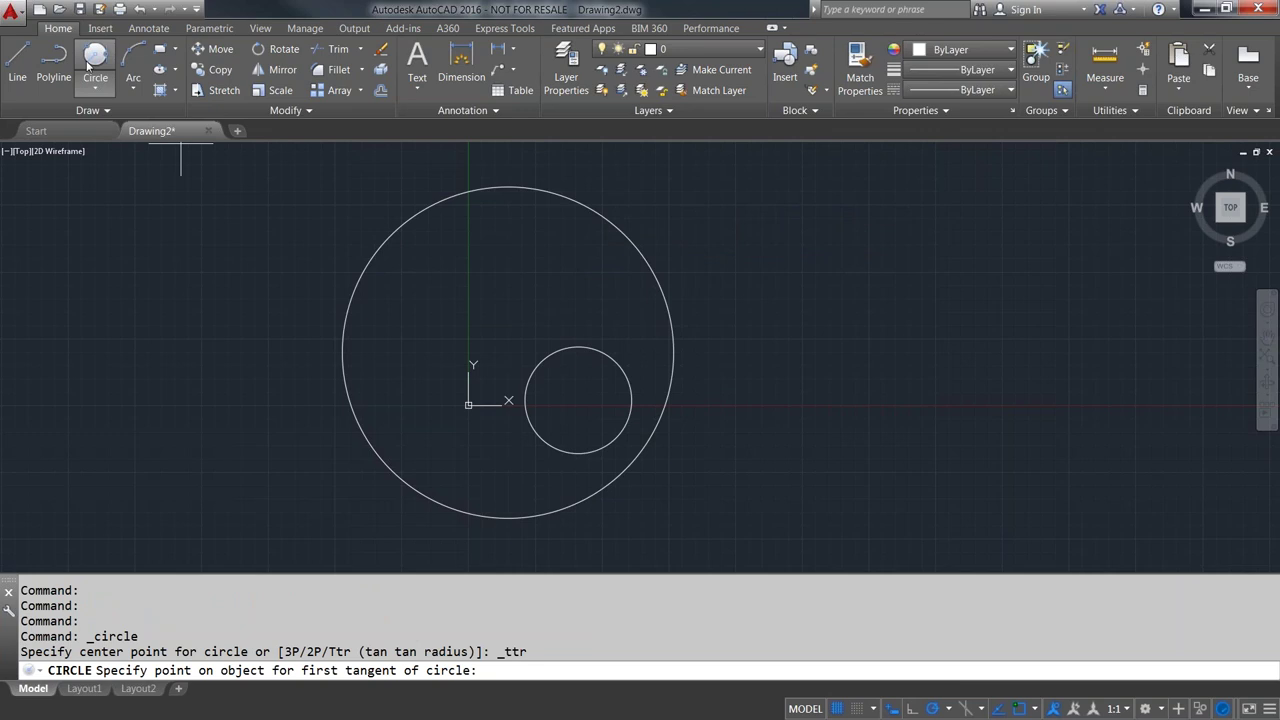
key(Escape)
- Draw a Center, Radius circle to the right of the big circle
click(95, 88)
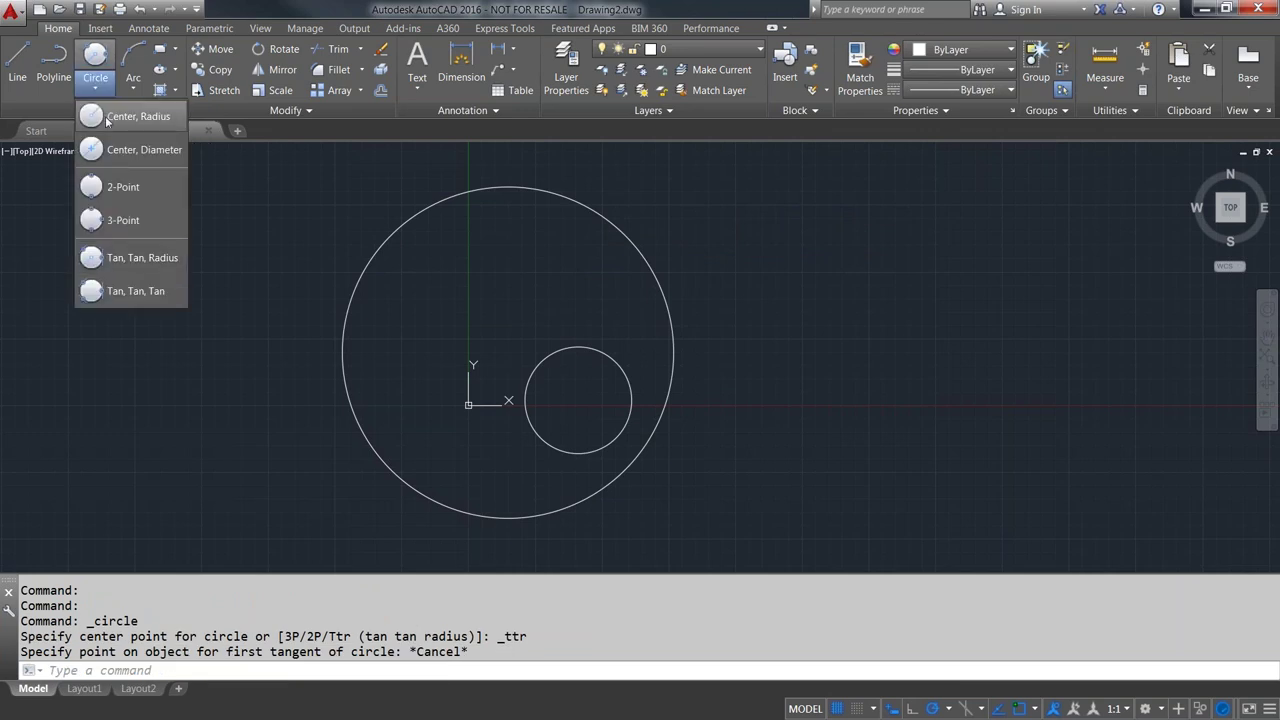
click(108, 117)
click(985, 306)
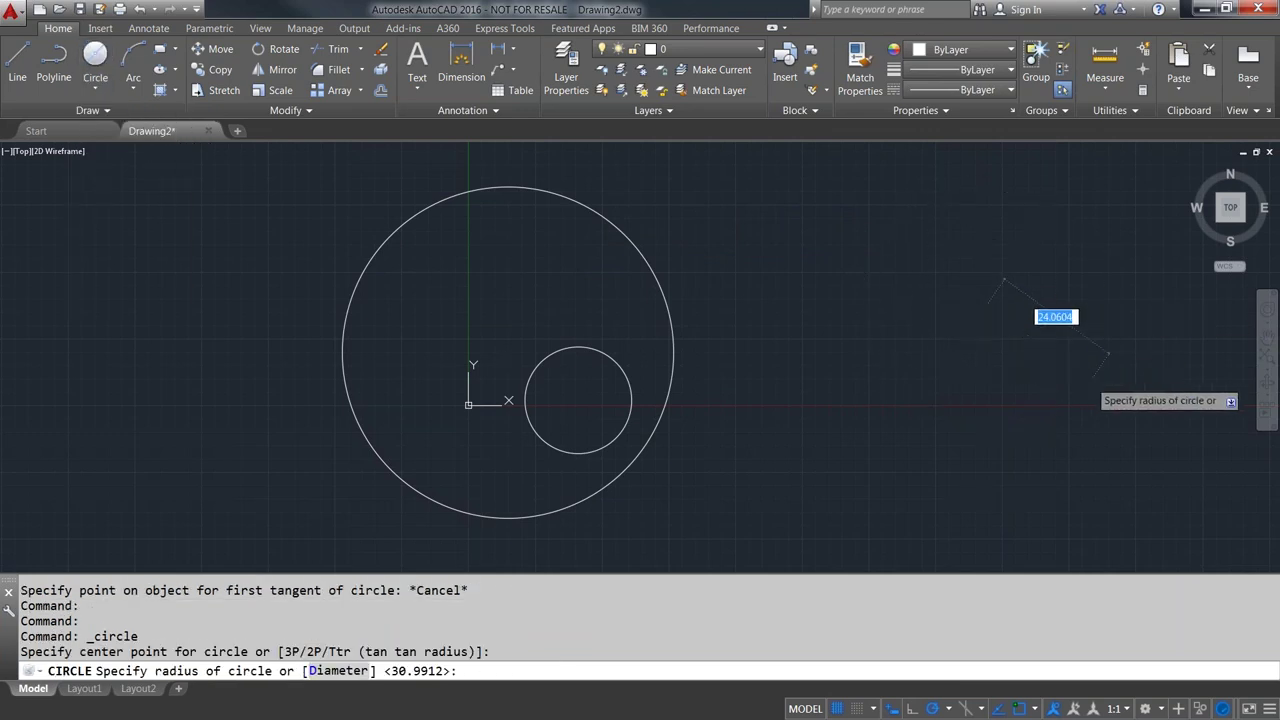
click(1092, 376)
scroll(1037, 323, down, 3)
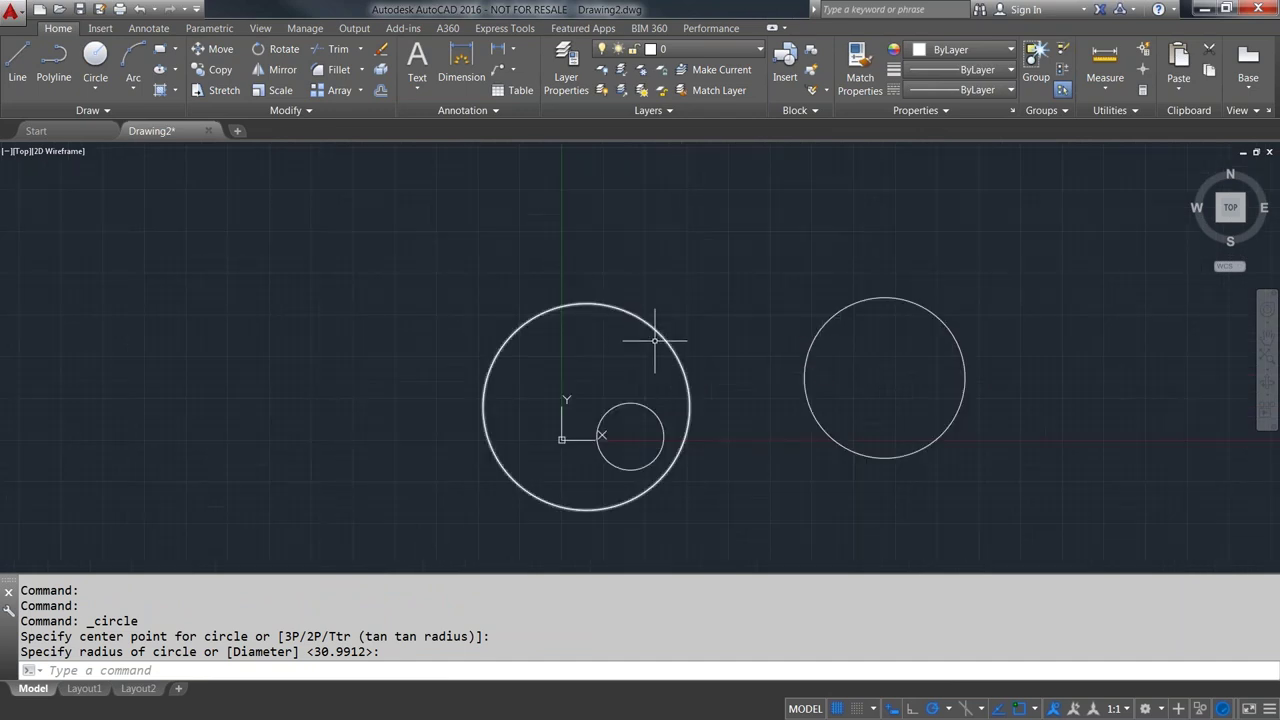
- Draw a radius 24.0604 circle tangent to the big left circle and the right circle
click(95, 88)
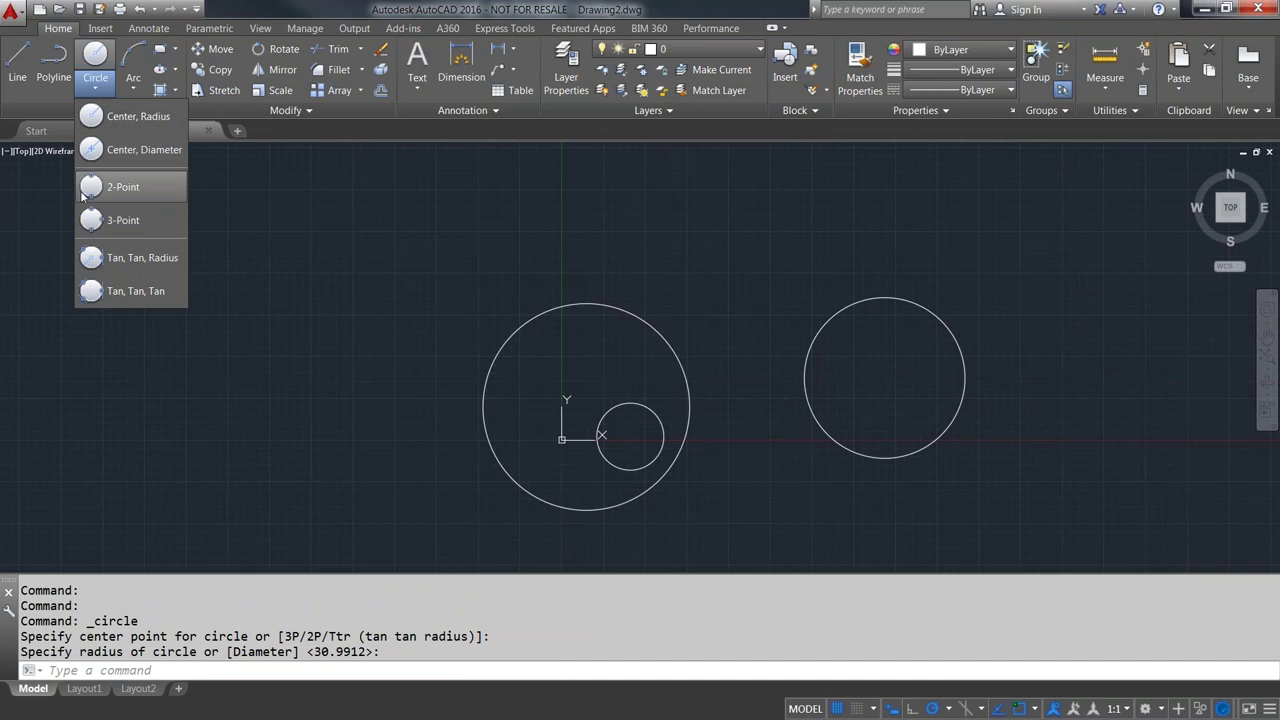
click(108, 262)
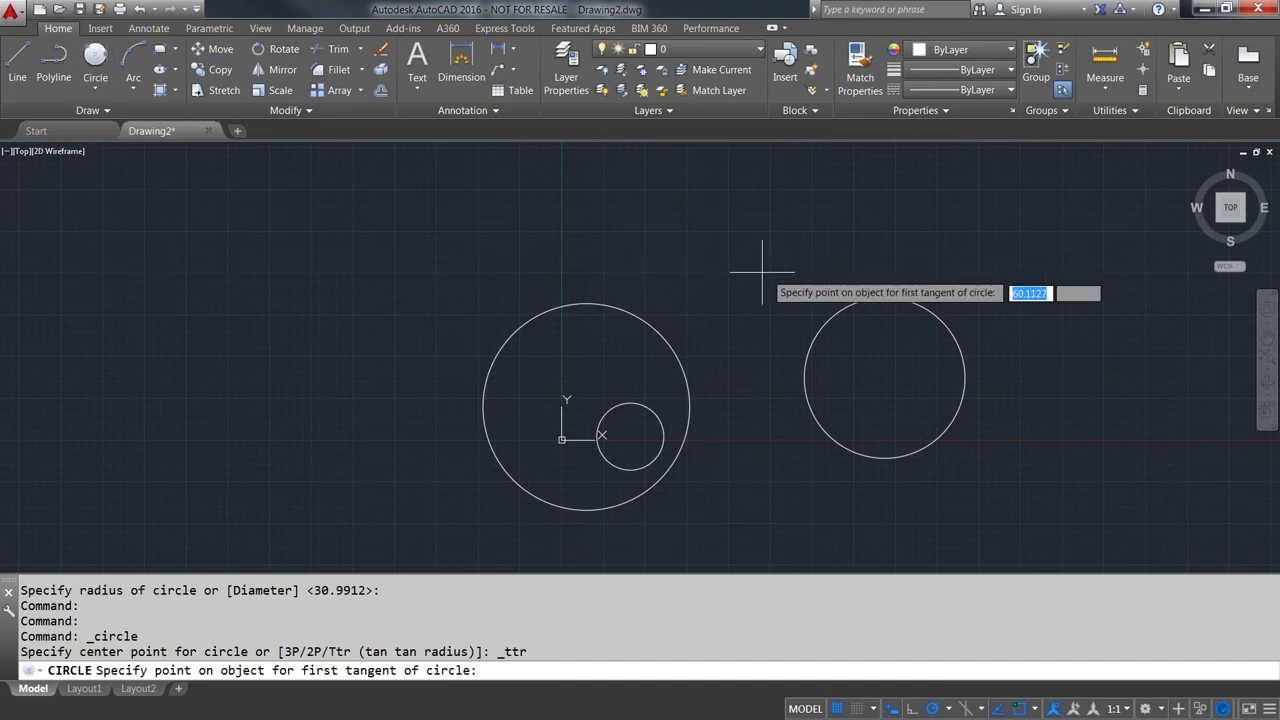
click(657, 329)
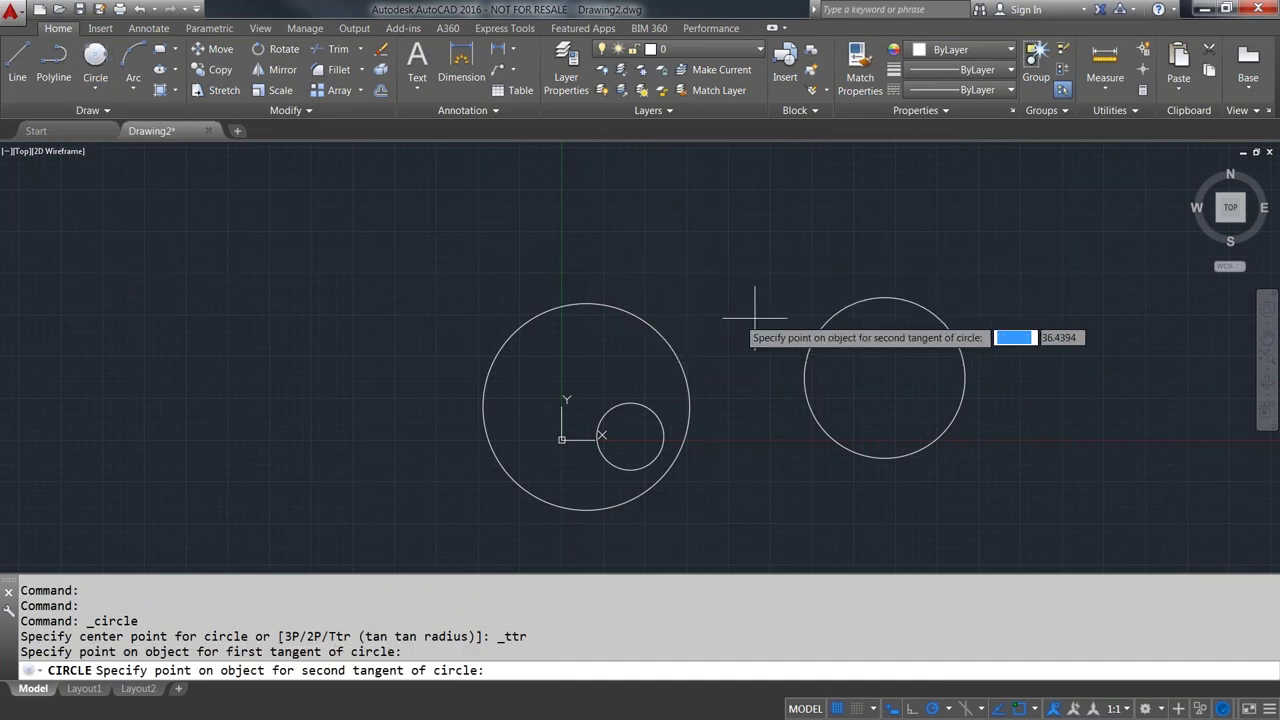
click(832, 302)
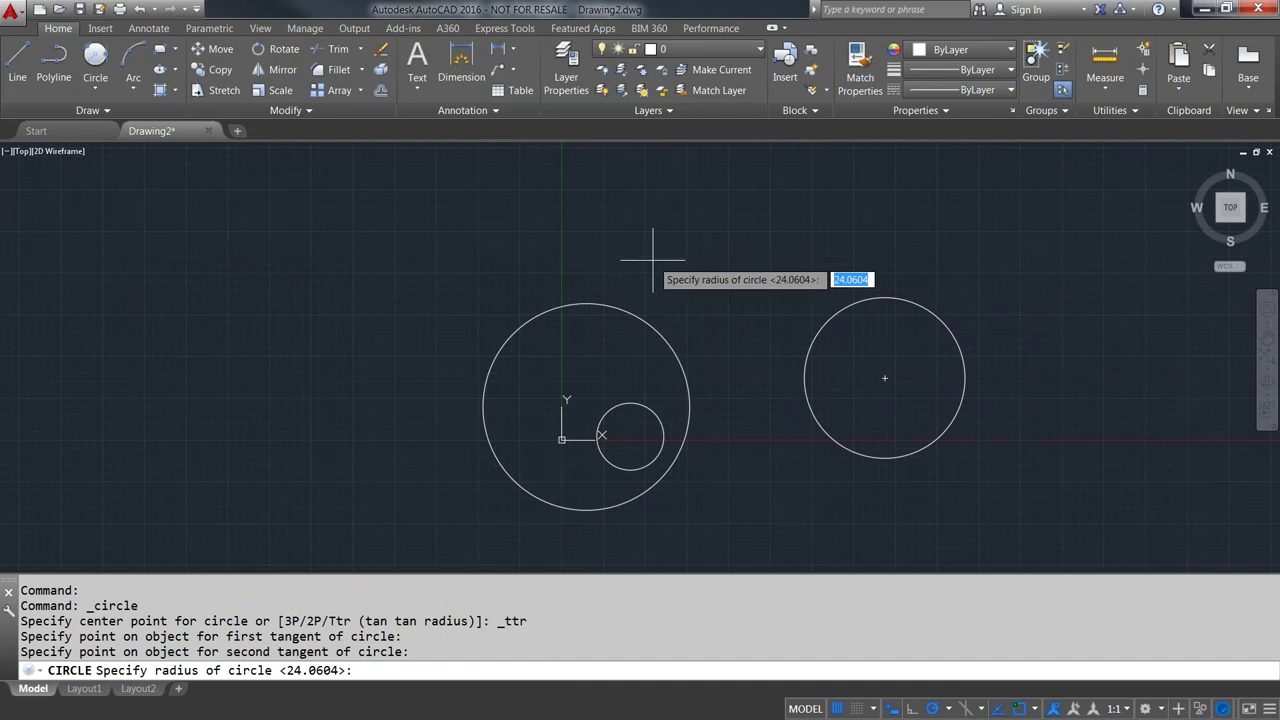
key(Return)
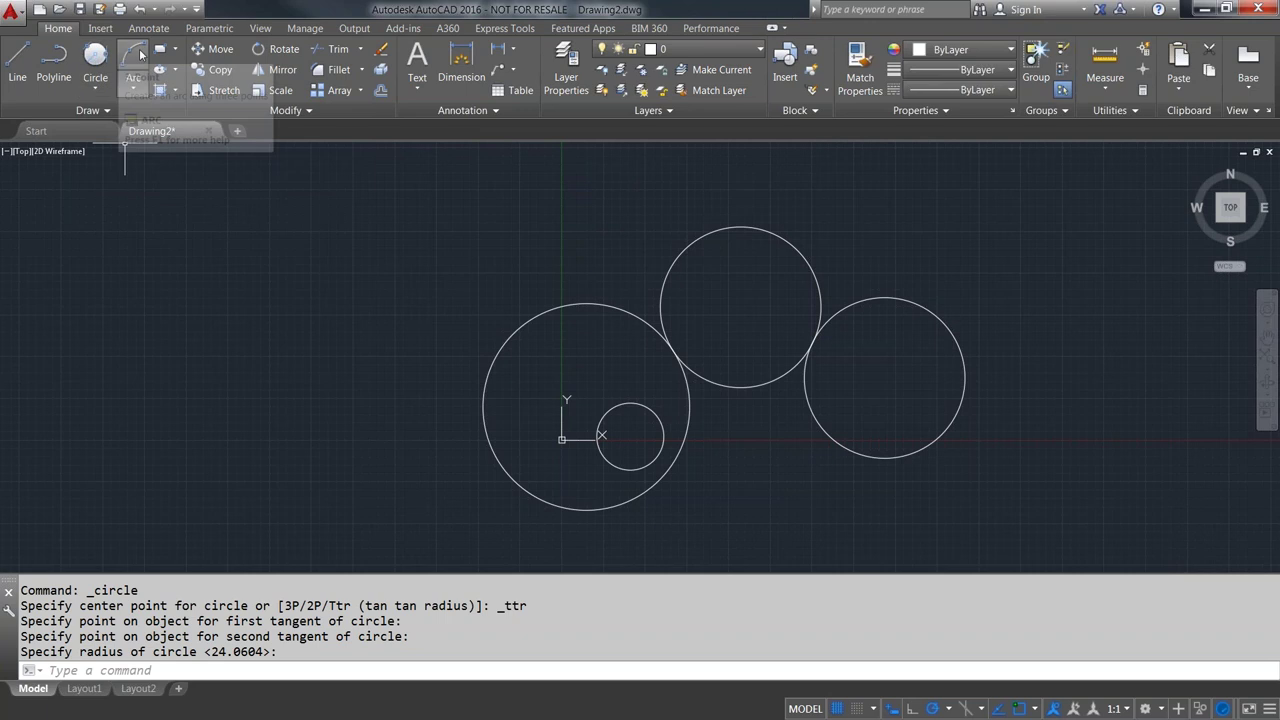
- Draw a slanted line at the upper left of the circles
click(159, 48)
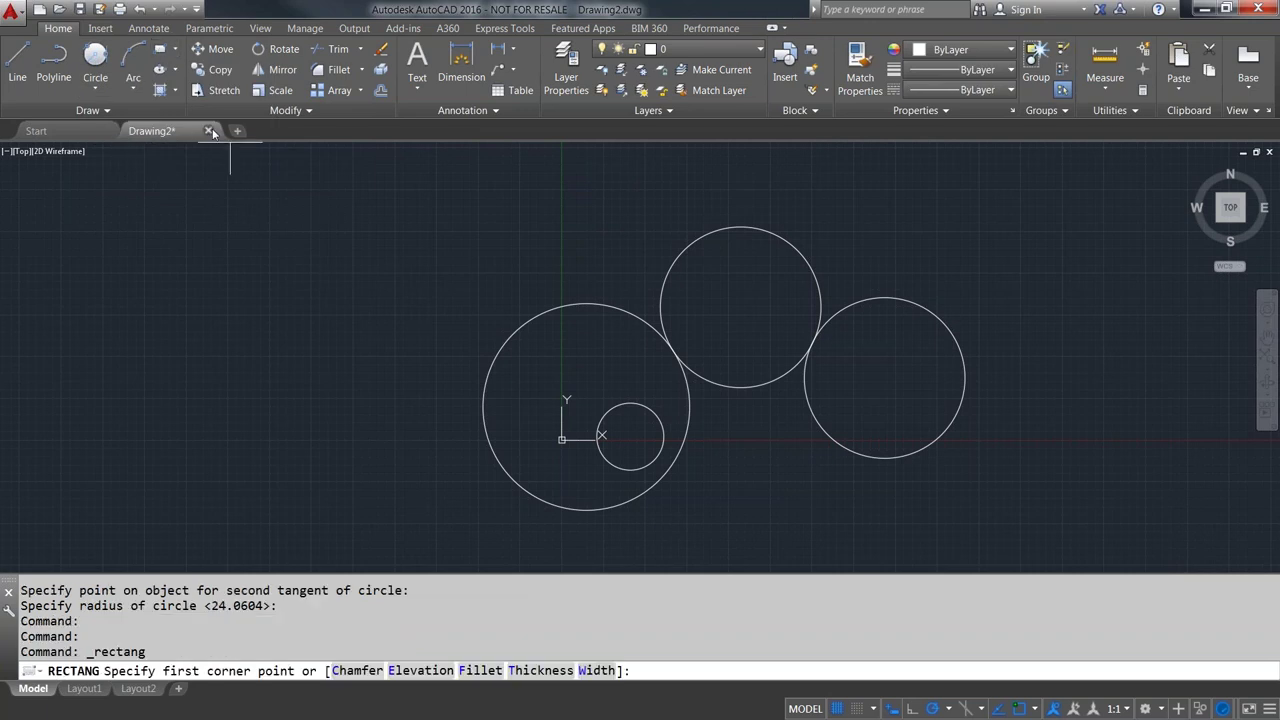
key(Escape)
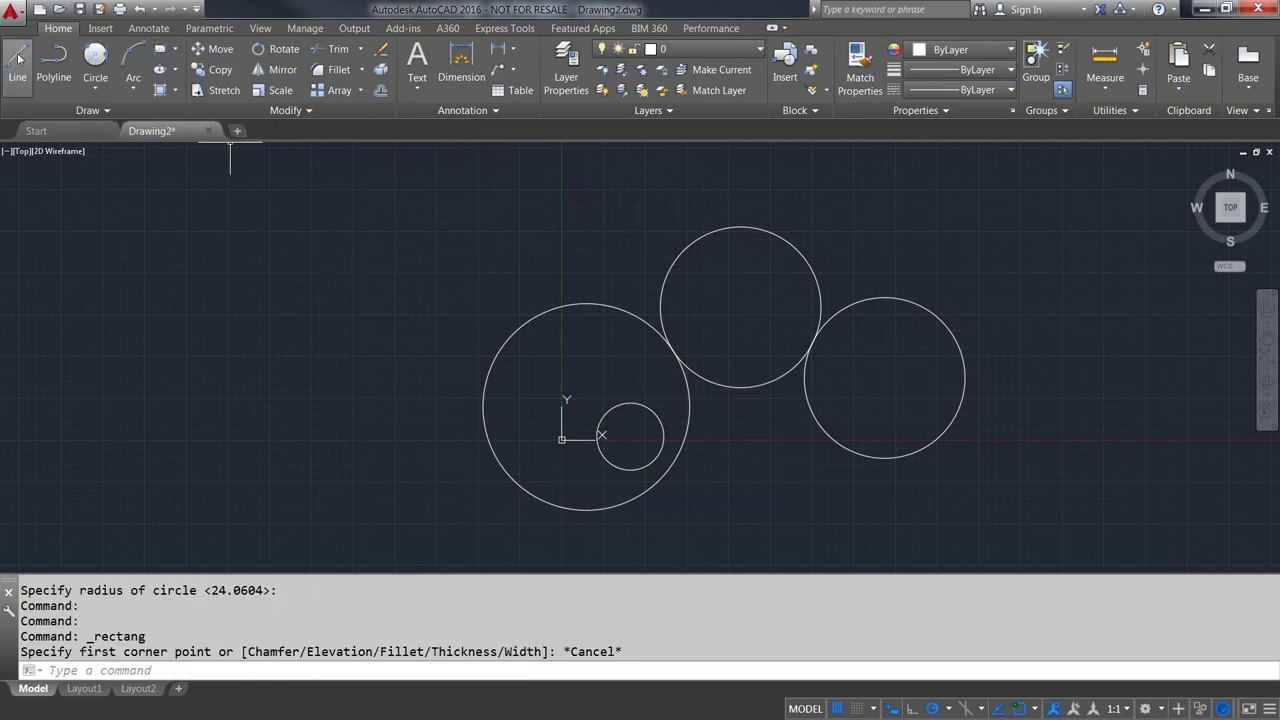
click(18, 56)
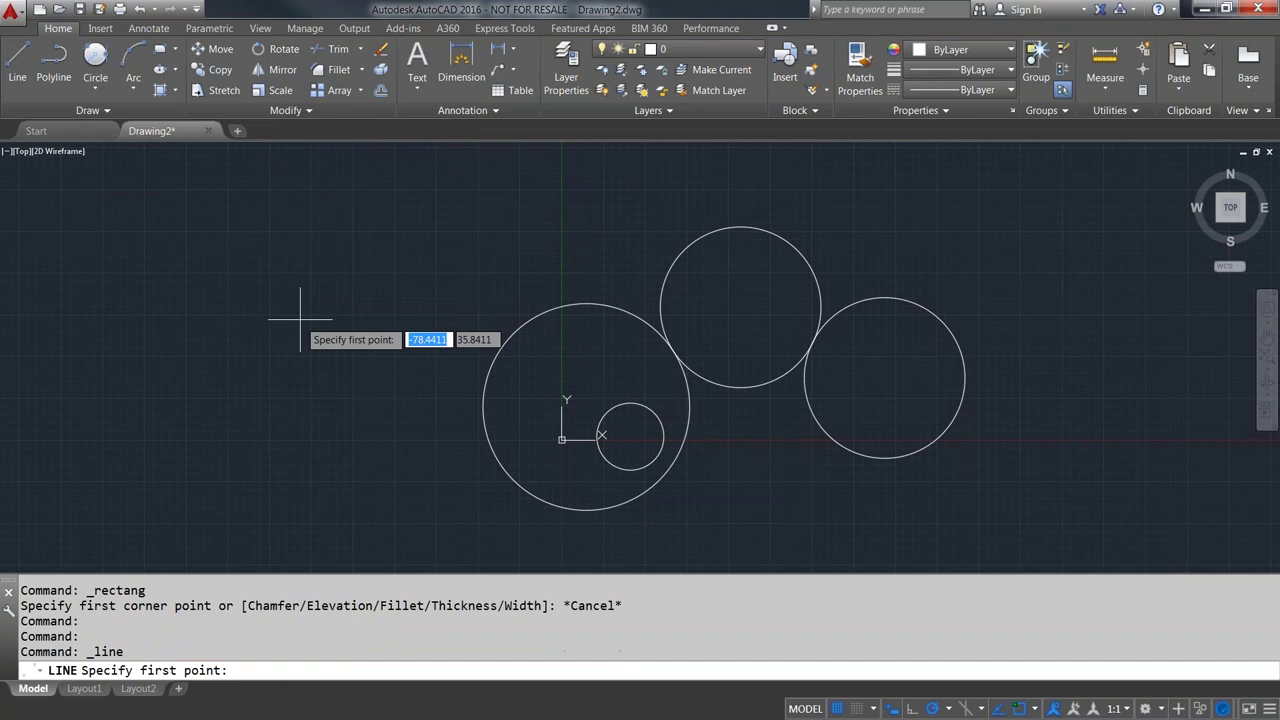
click(387, 203)
click(332, 349)
- Draw a Tan, Tan, Tan circle touching the slanted line, the large circle and the upper circle
key(Return)
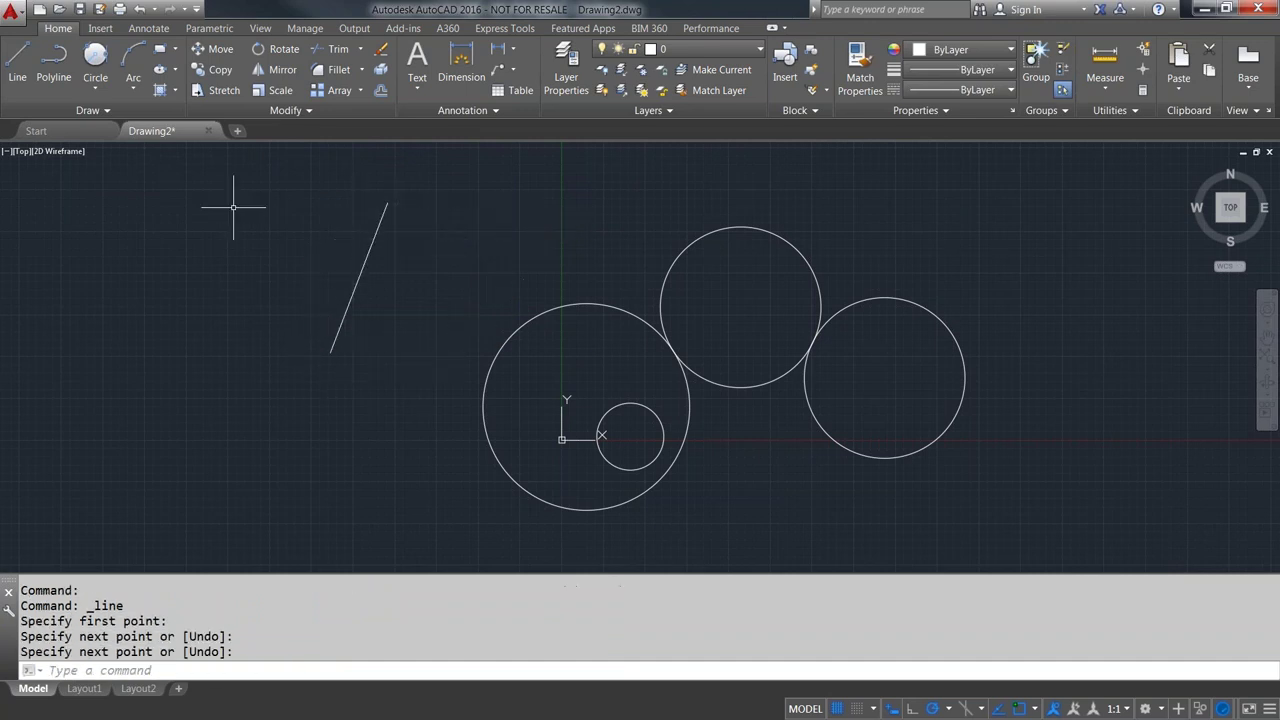
click(95, 88)
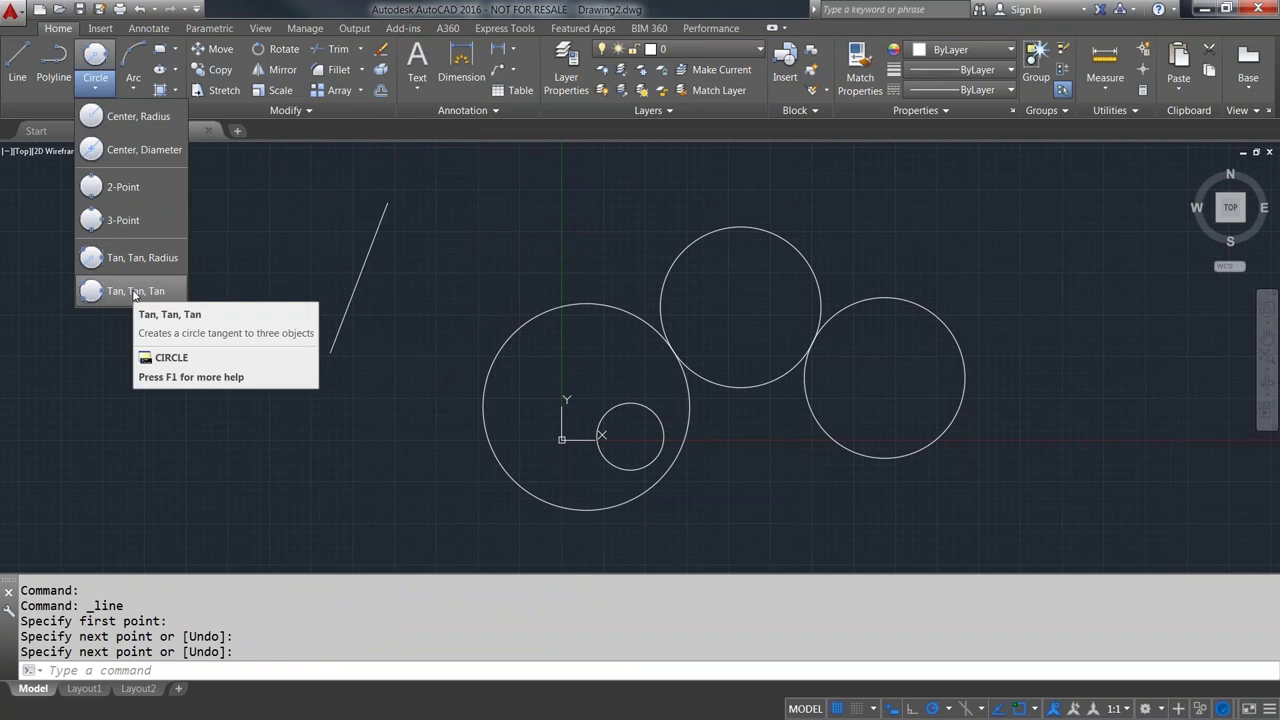
click(135, 291)
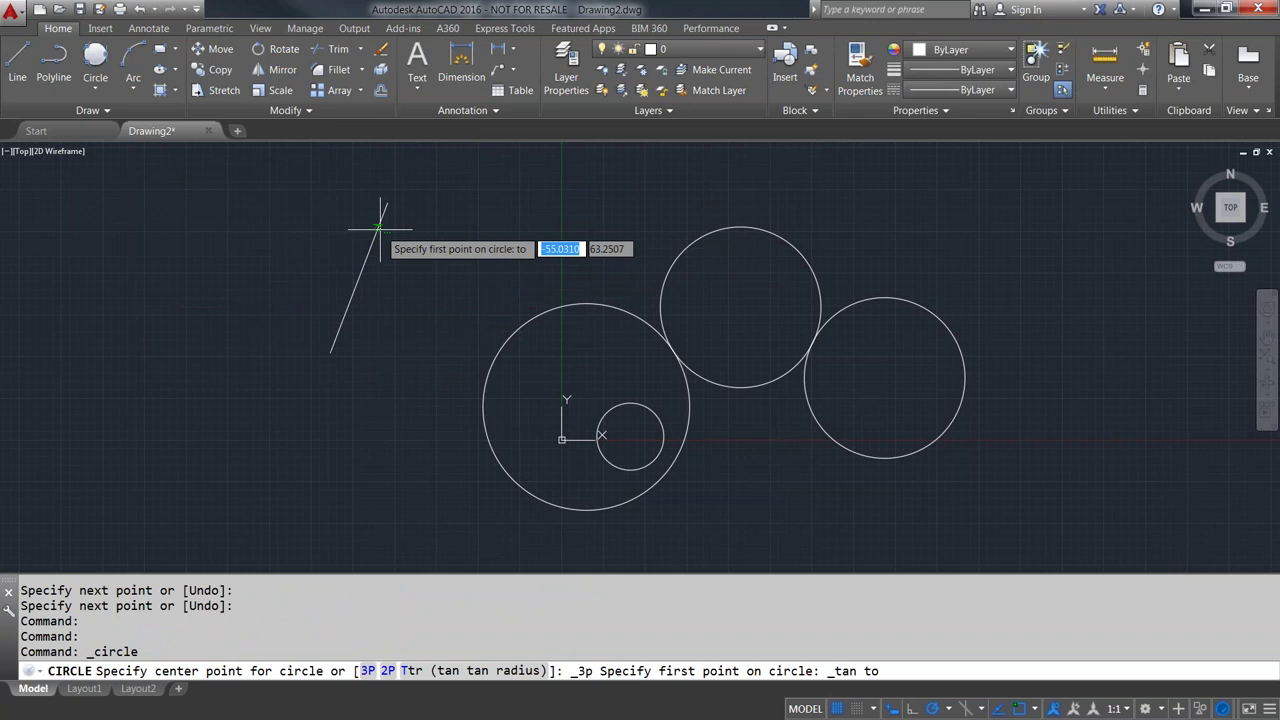
click(377, 236)
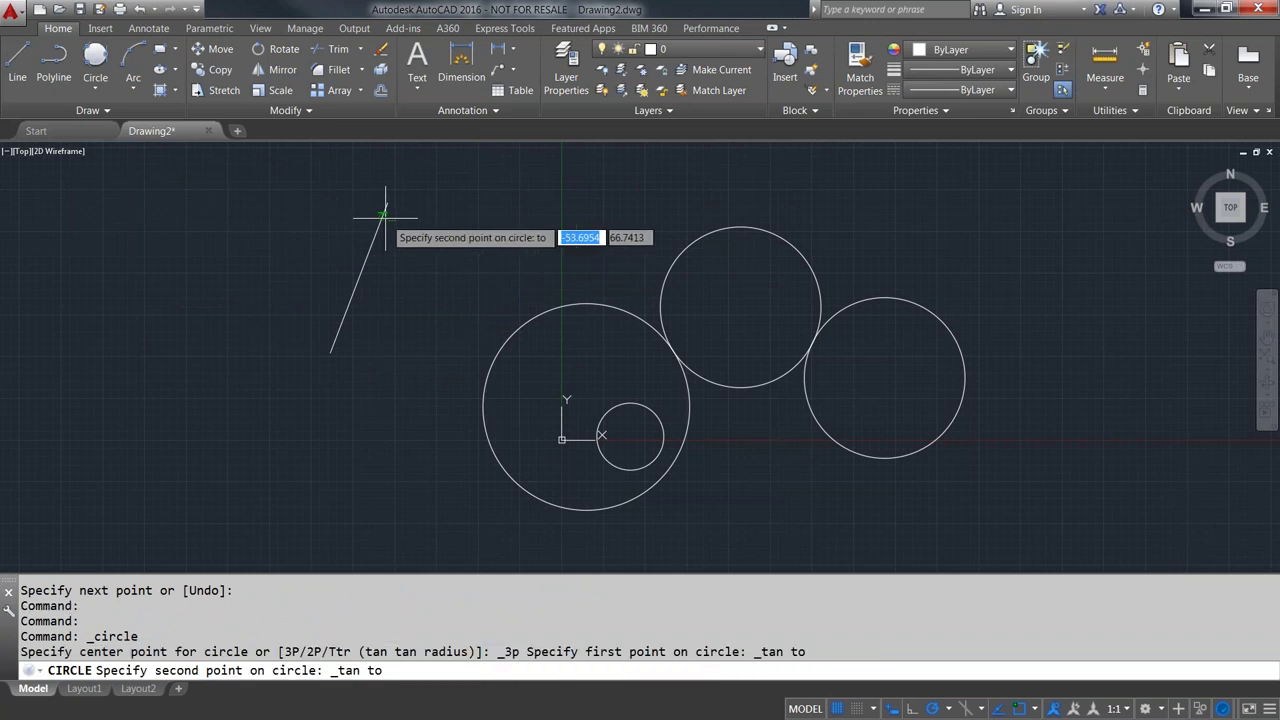
click(505, 330)
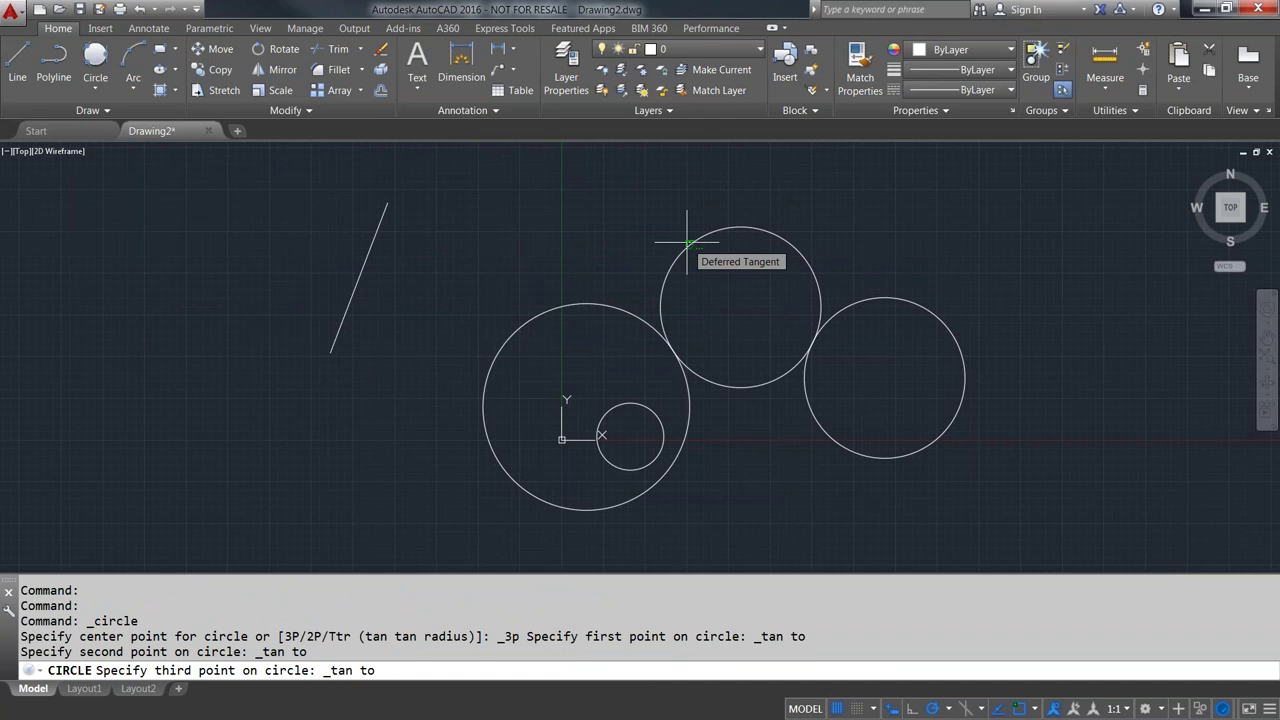
click(687, 242)
scroll(620, 240, down, 2)
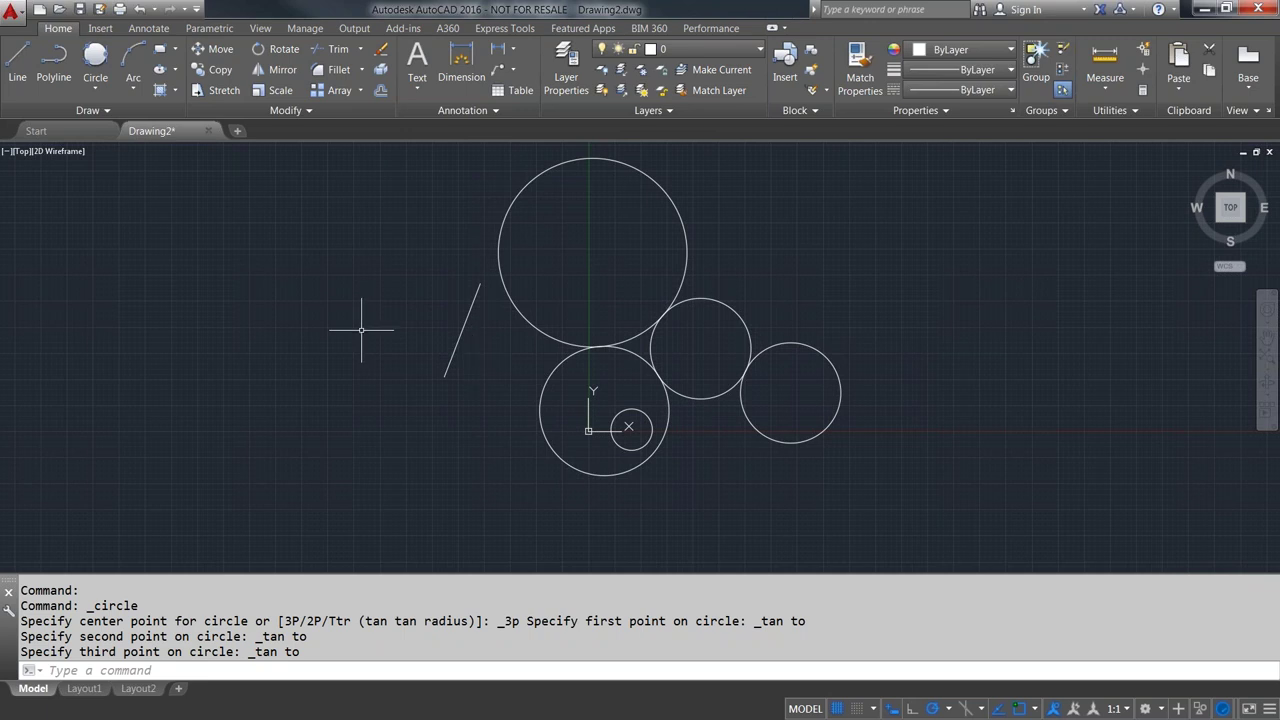
- Erase the line and all circles, then draw a Center, Radius circle left of the origin
click(955, 498)
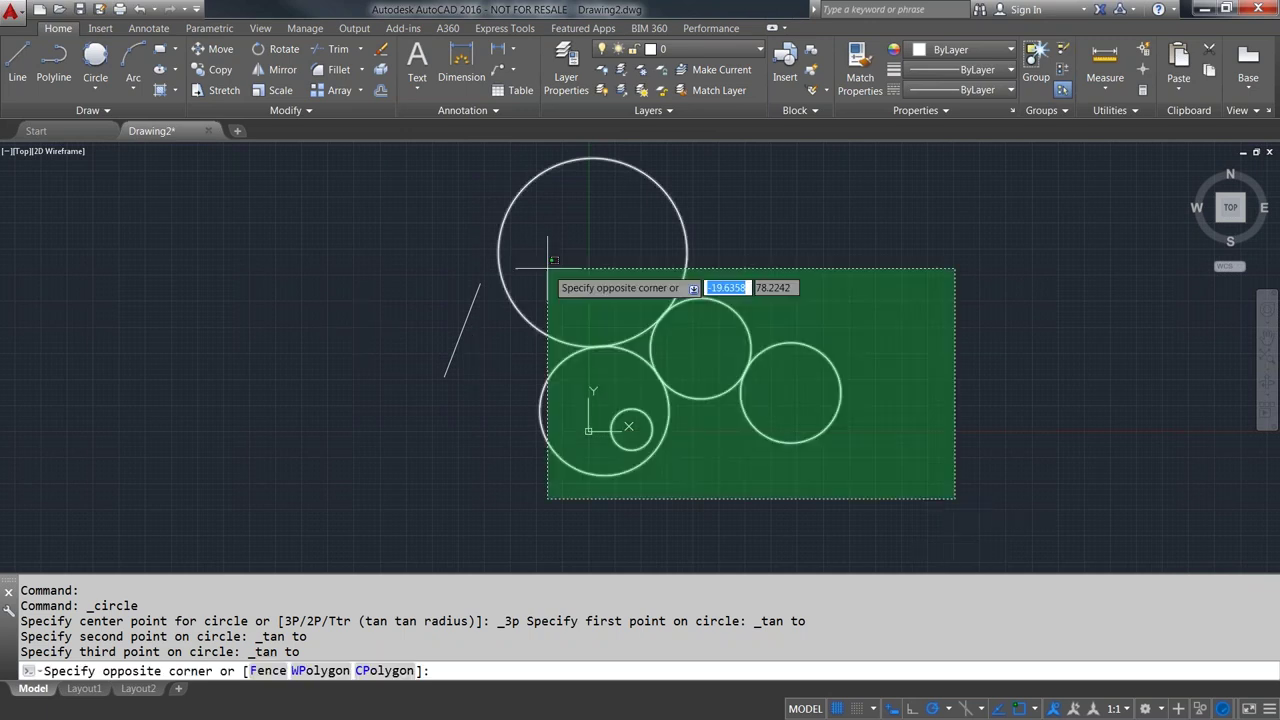
click(400, 184)
key(Delete)
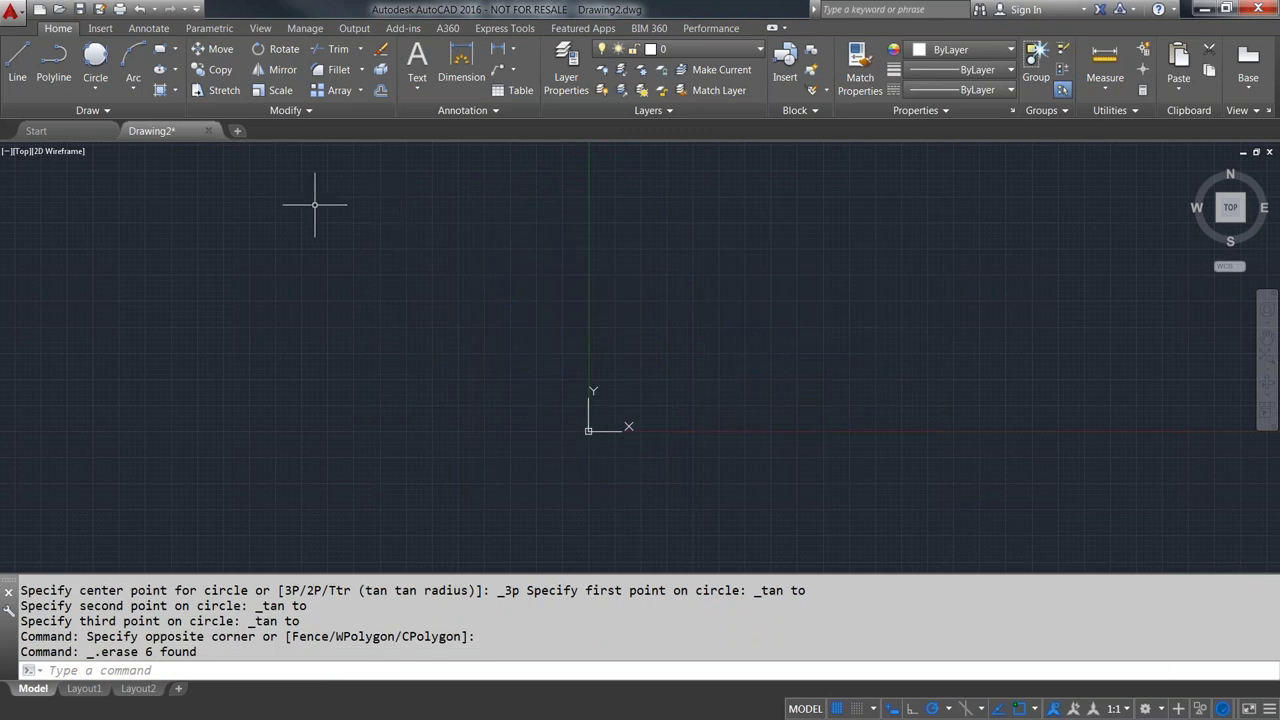
click(97, 88)
click(117, 117)
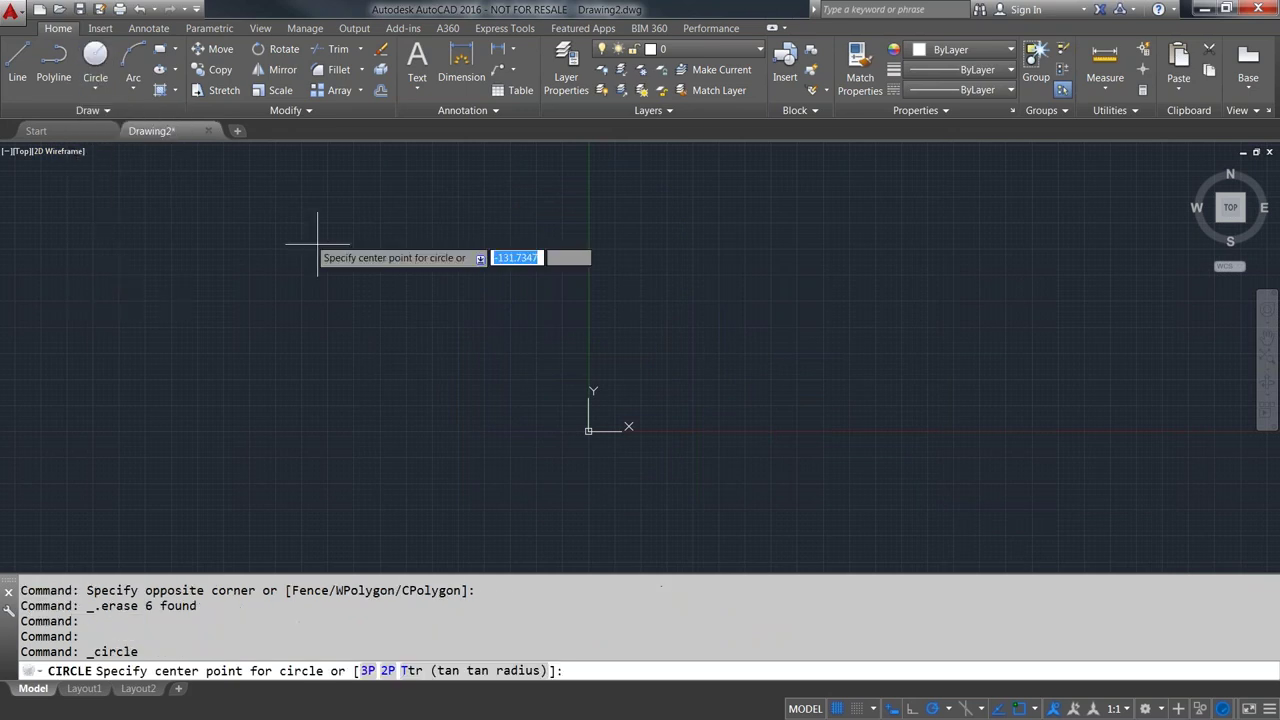
click(402, 321)
click(448, 358)
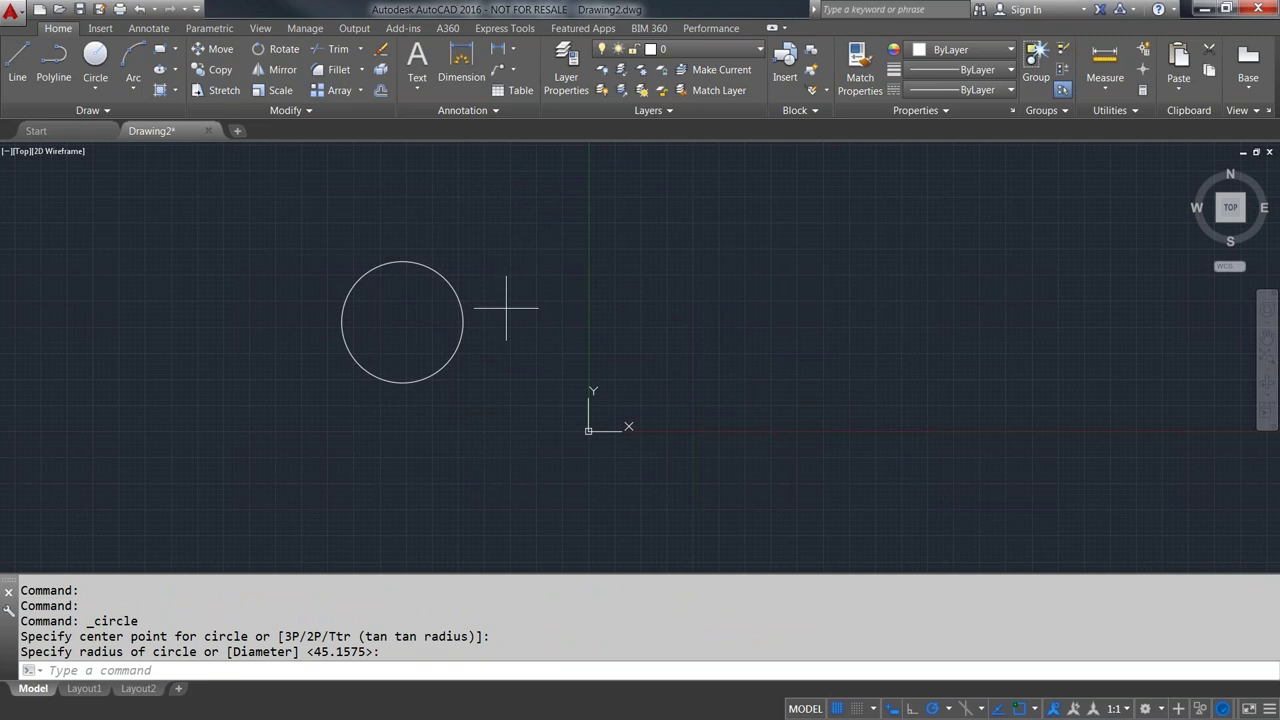
- Draw a larger concentric circle using @ as the centre, then delete both circles
key(Return)
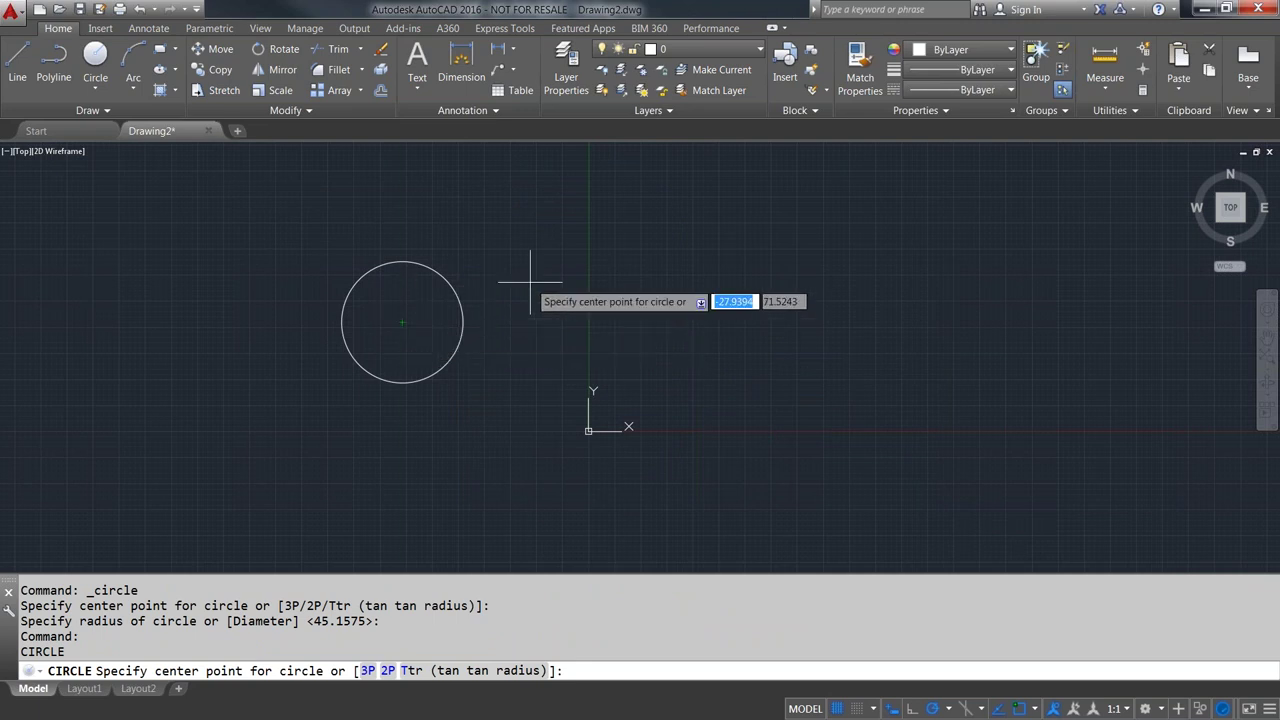
text(@)
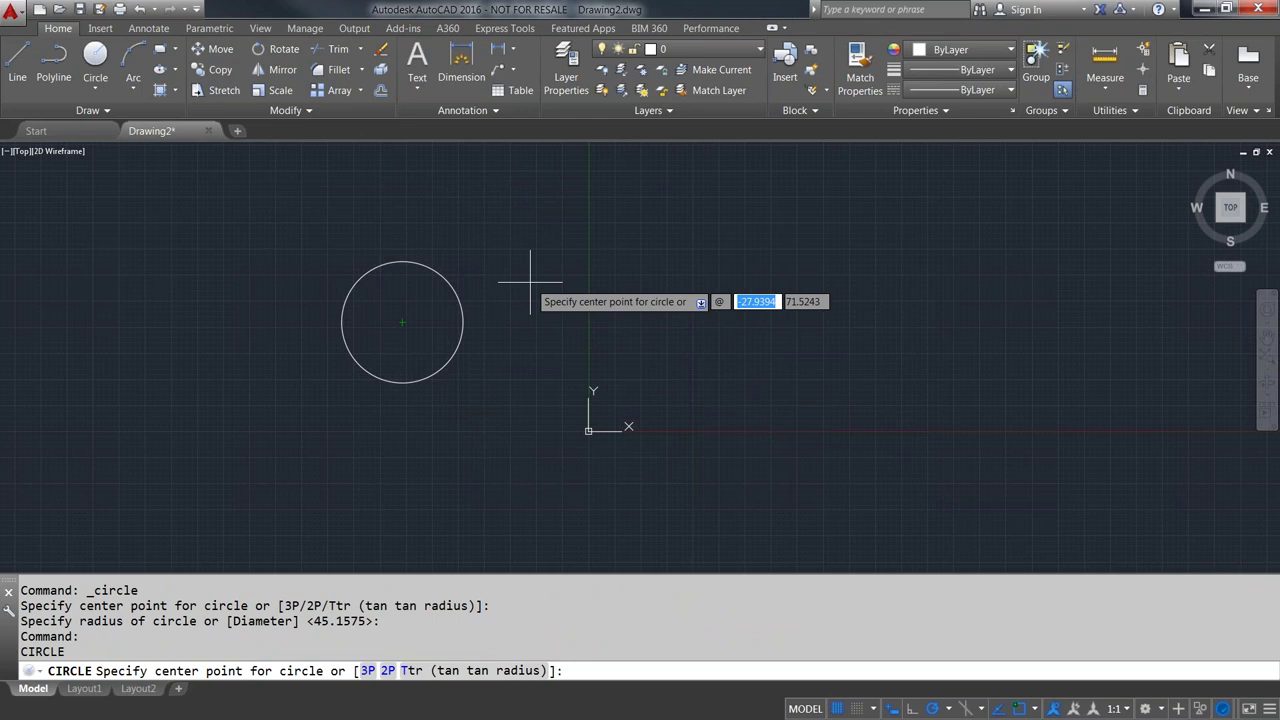
key(Return)
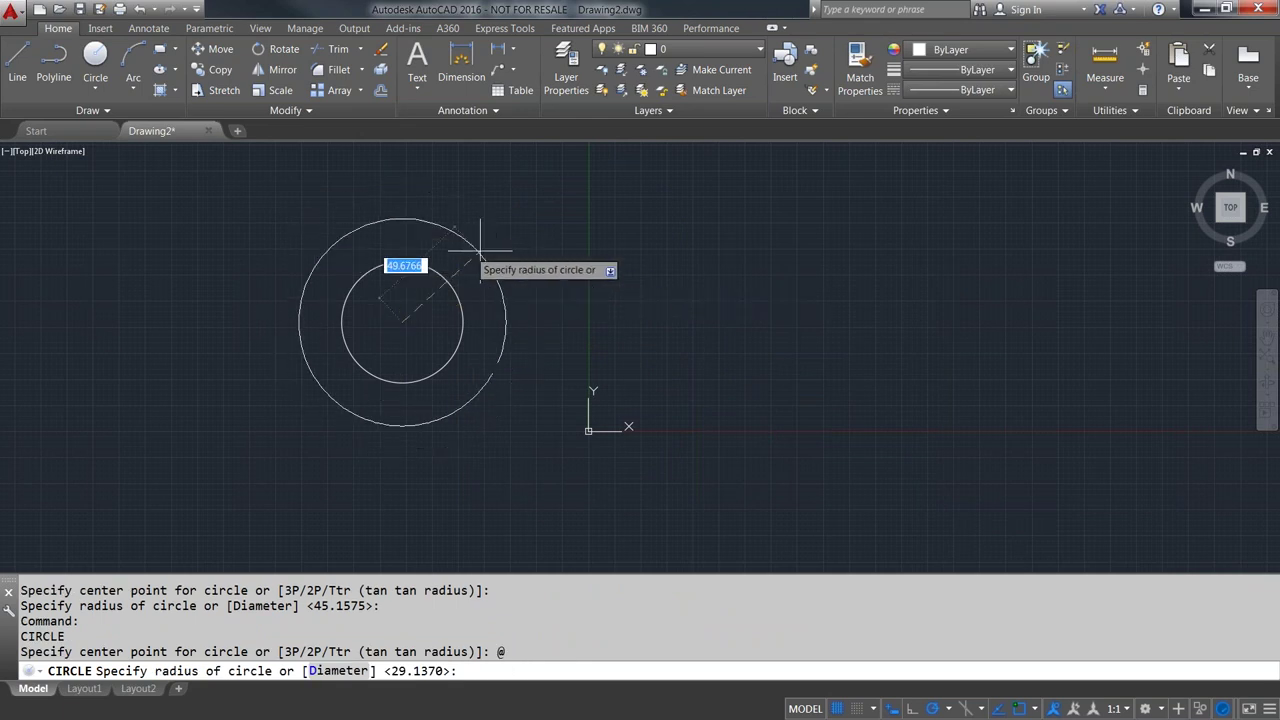
click(516, 241)
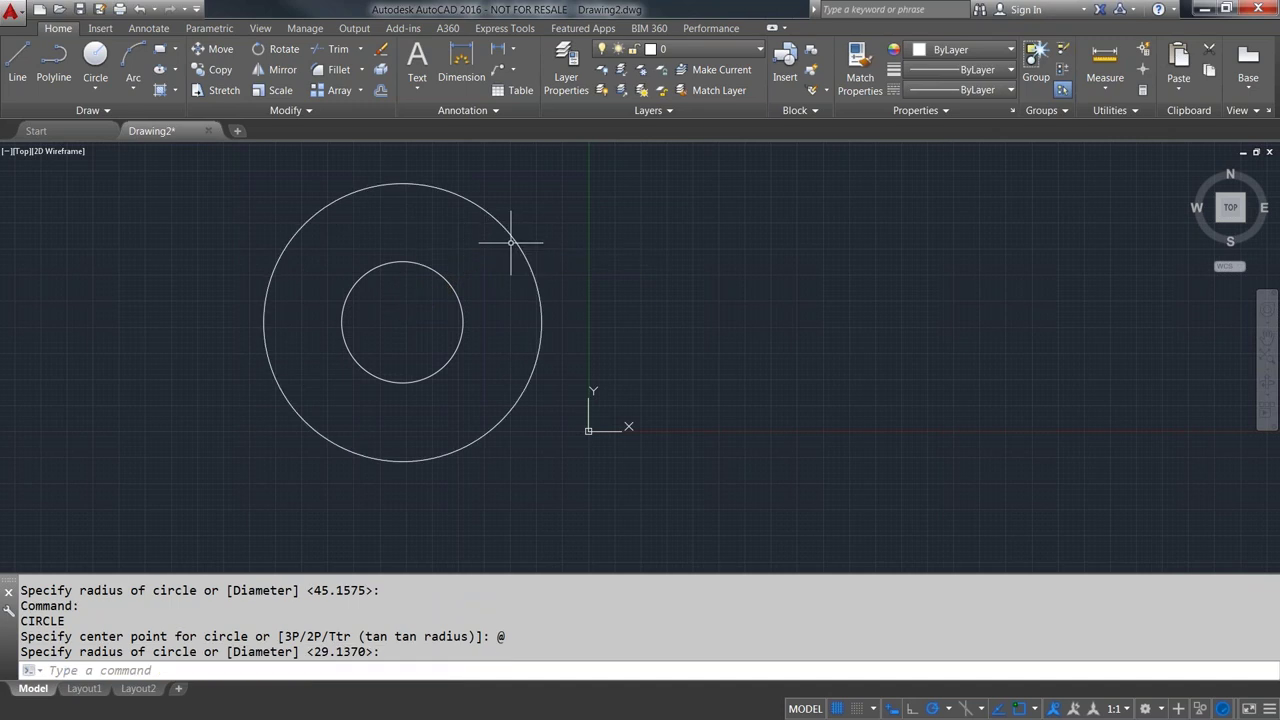
click(613, 487)
click(240, 216)
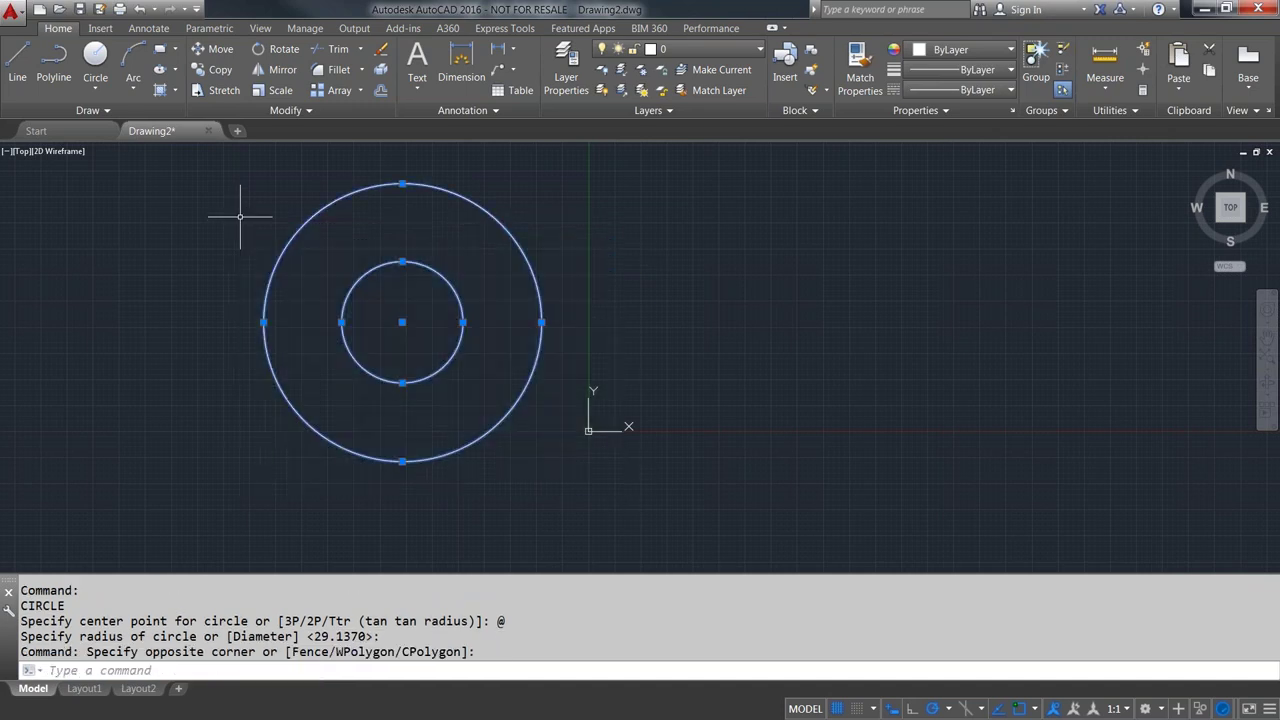
key(Delete)
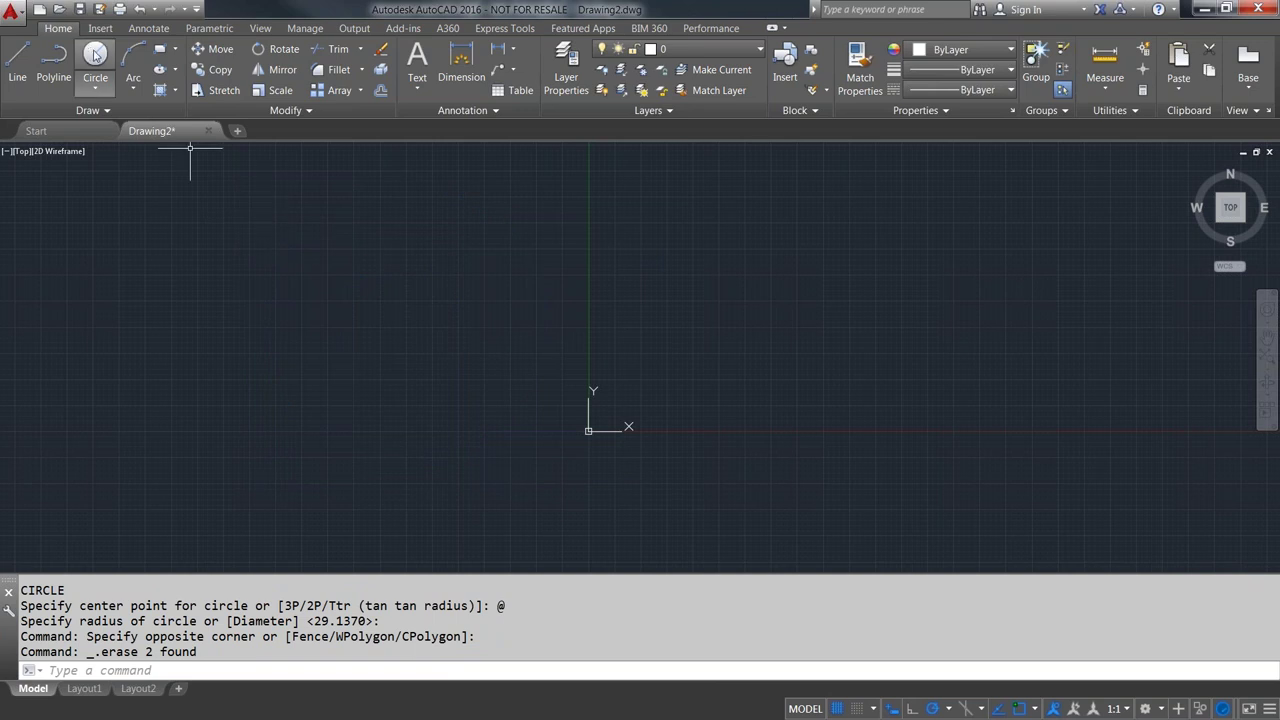
- Show the Arc dropdown's methods, from 3-Point through Continue
click(135, 89)
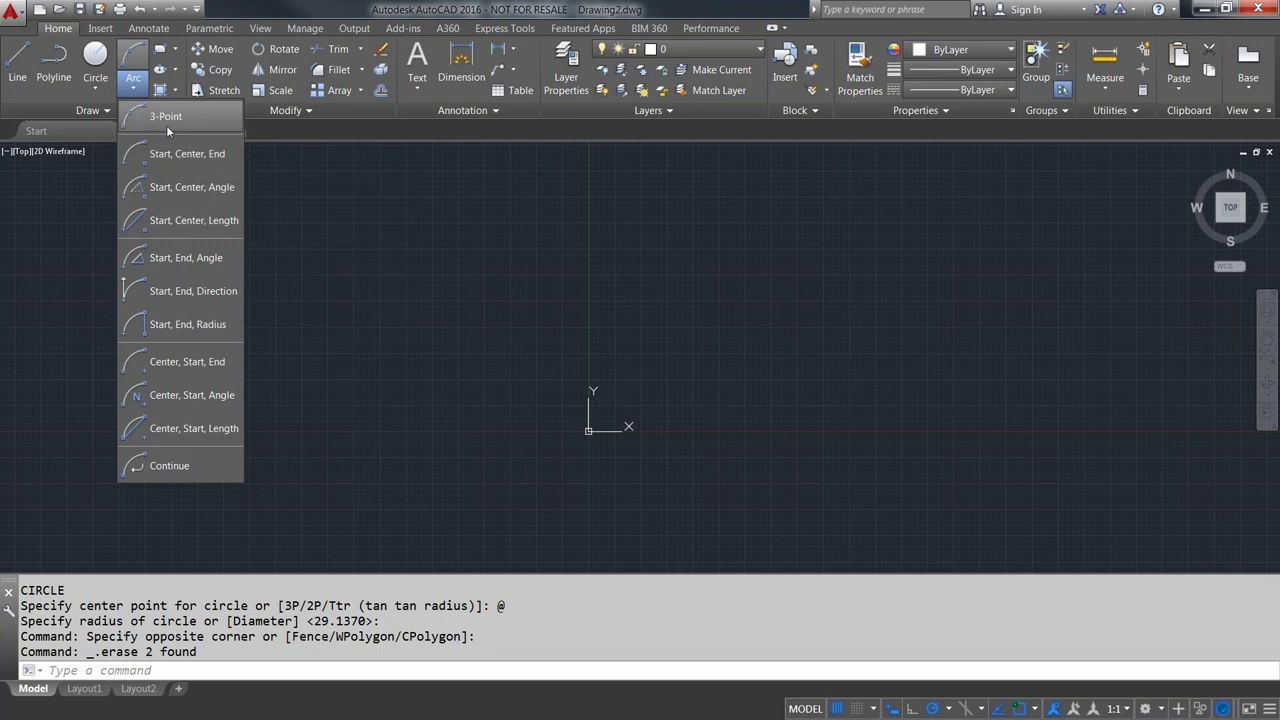
- Draw an upward-bulging 3-Point arc on the left
click(163, 118)
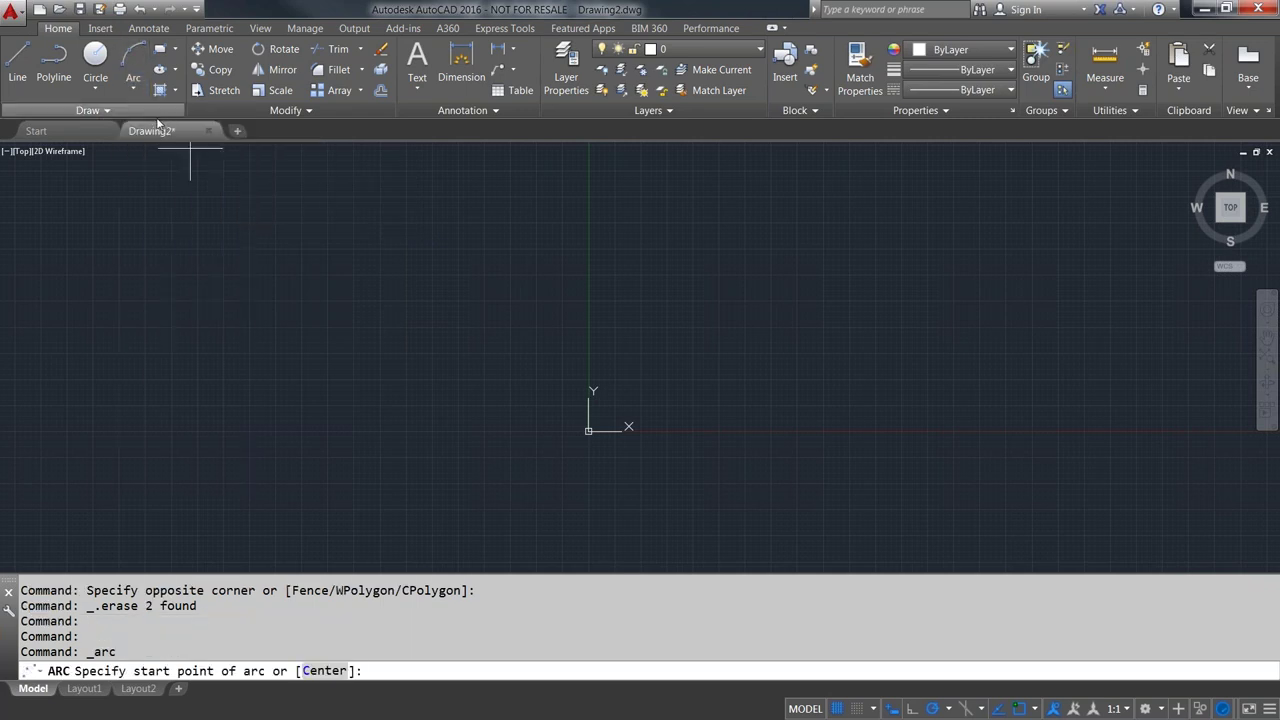
click(246, 424)
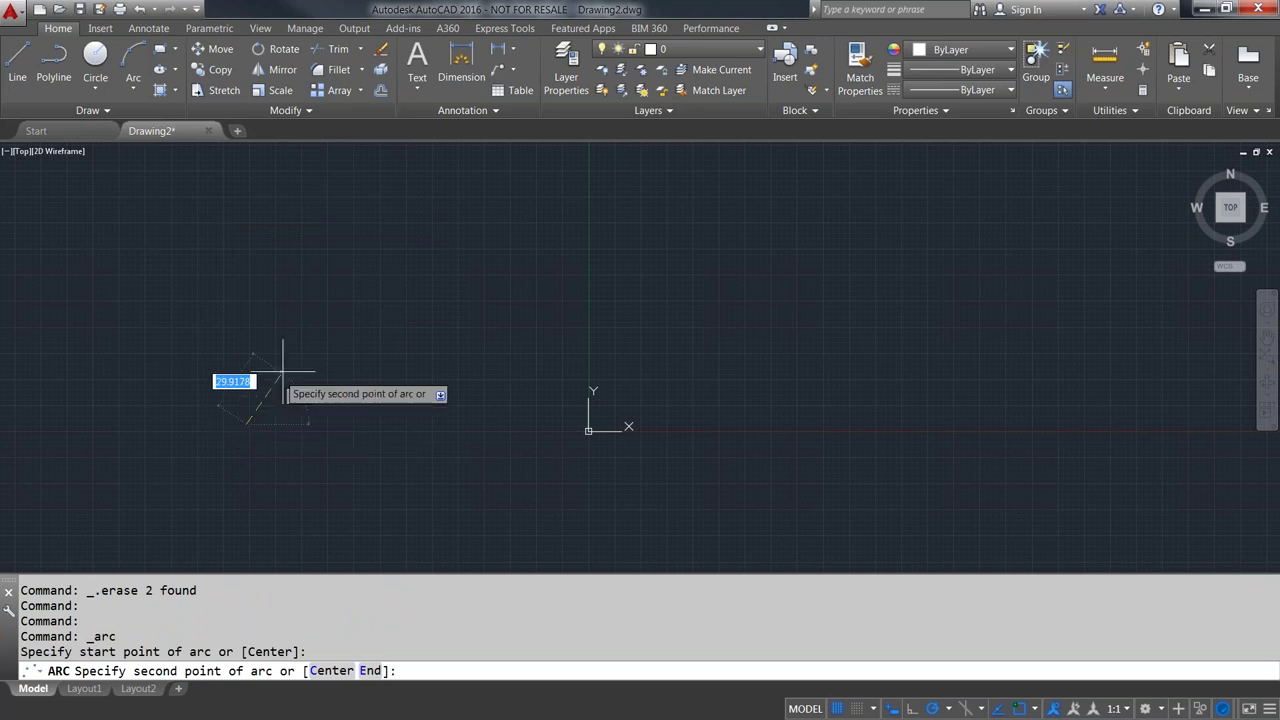
click(354, 320)
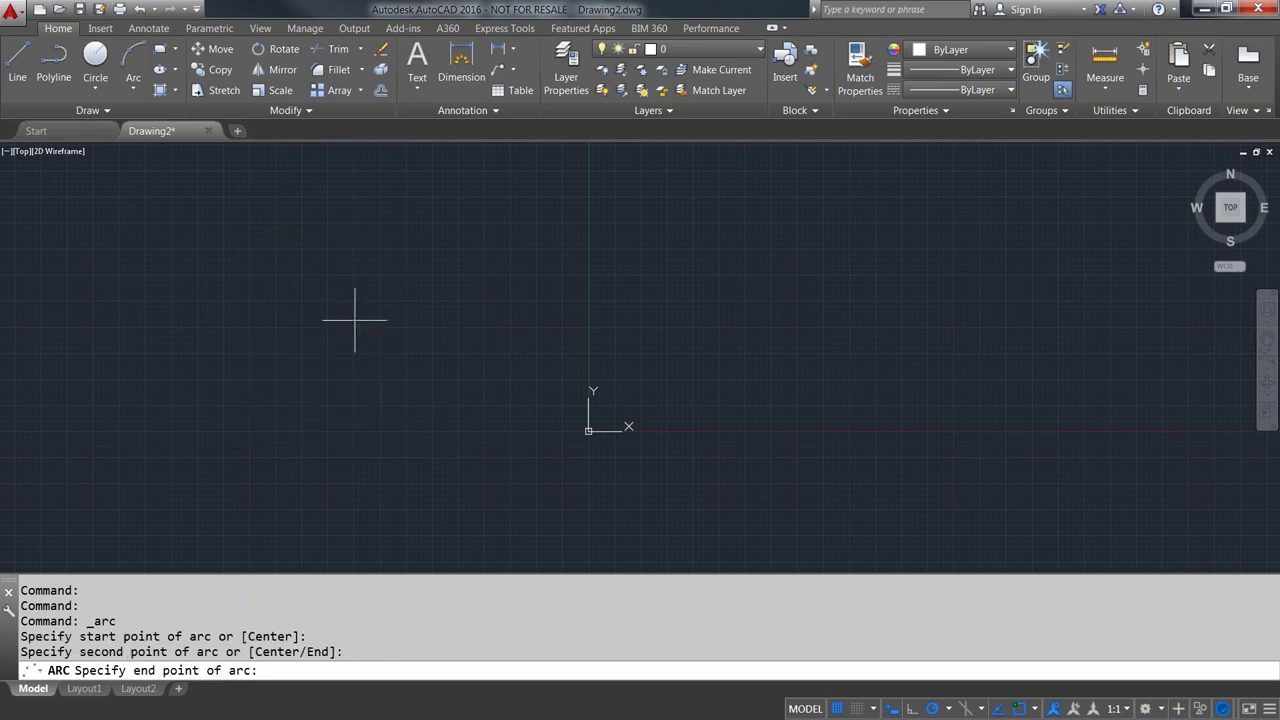
click(548, 352)
middle_drag(296, 222, 206, 214)
- Draw a Start, Center, End arc curving downward on the right
click(133, 88)
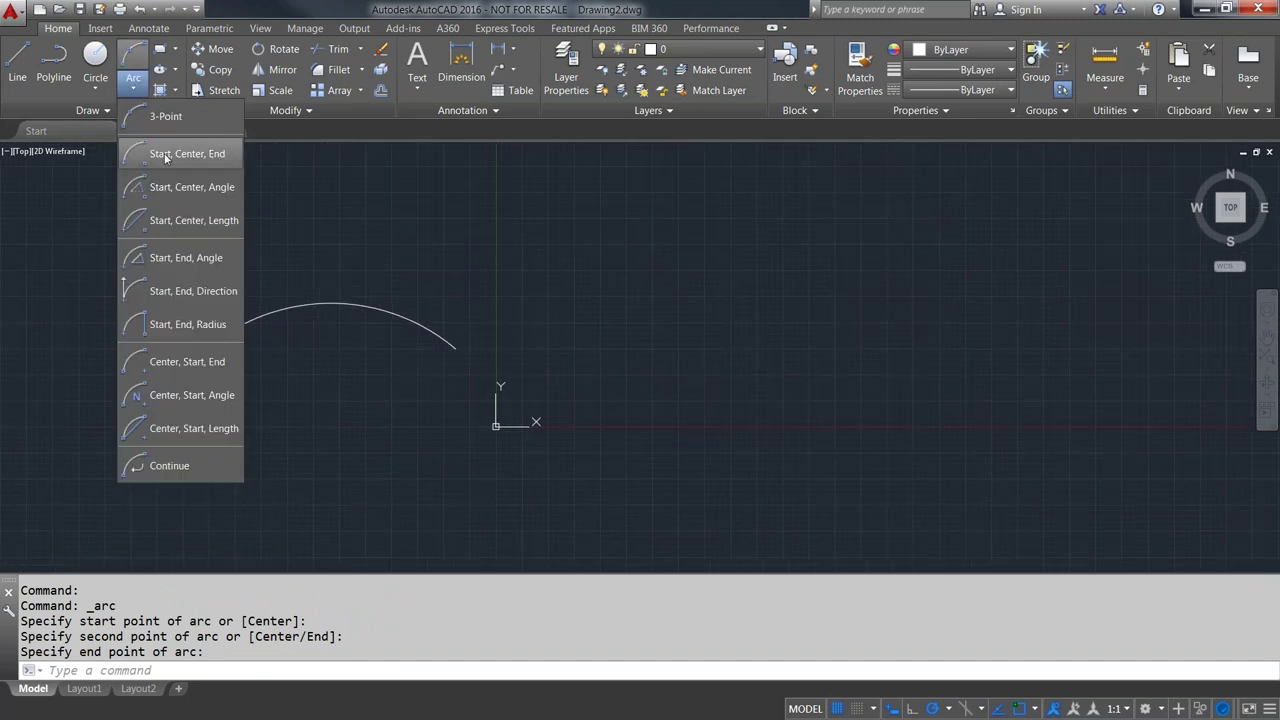
click(172, 155)
click(570, 418)
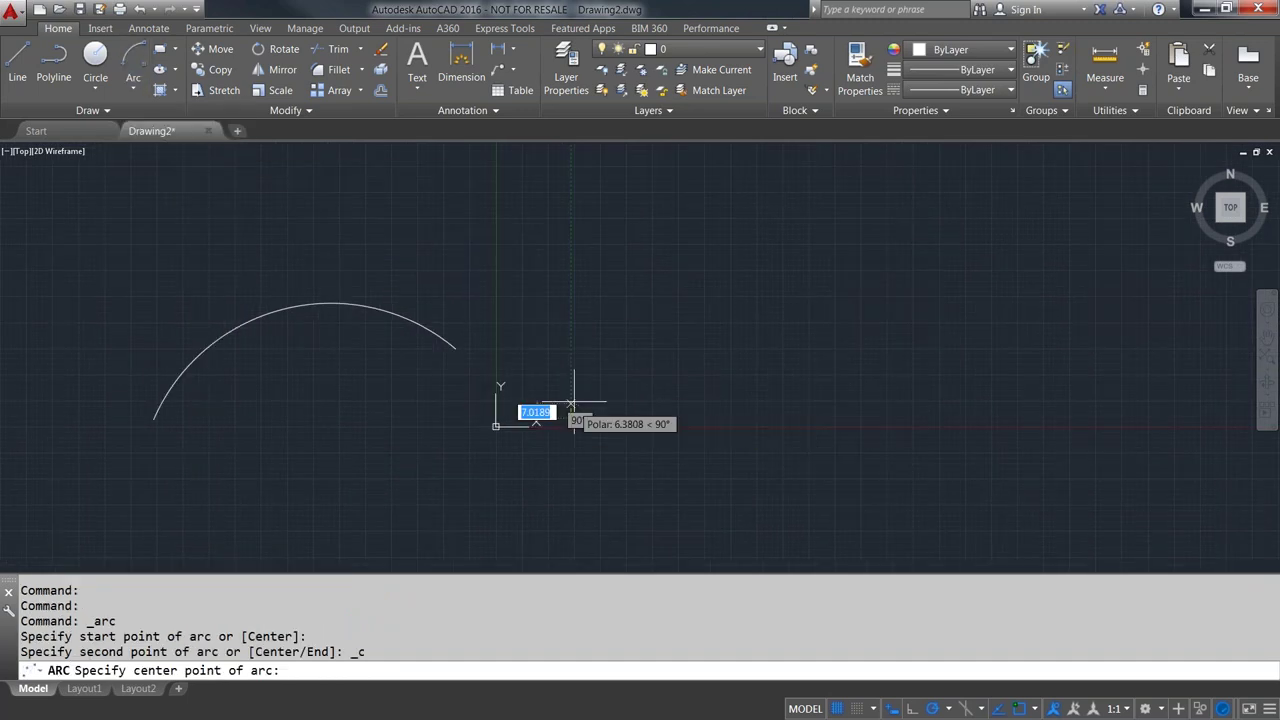
click(710, 263)
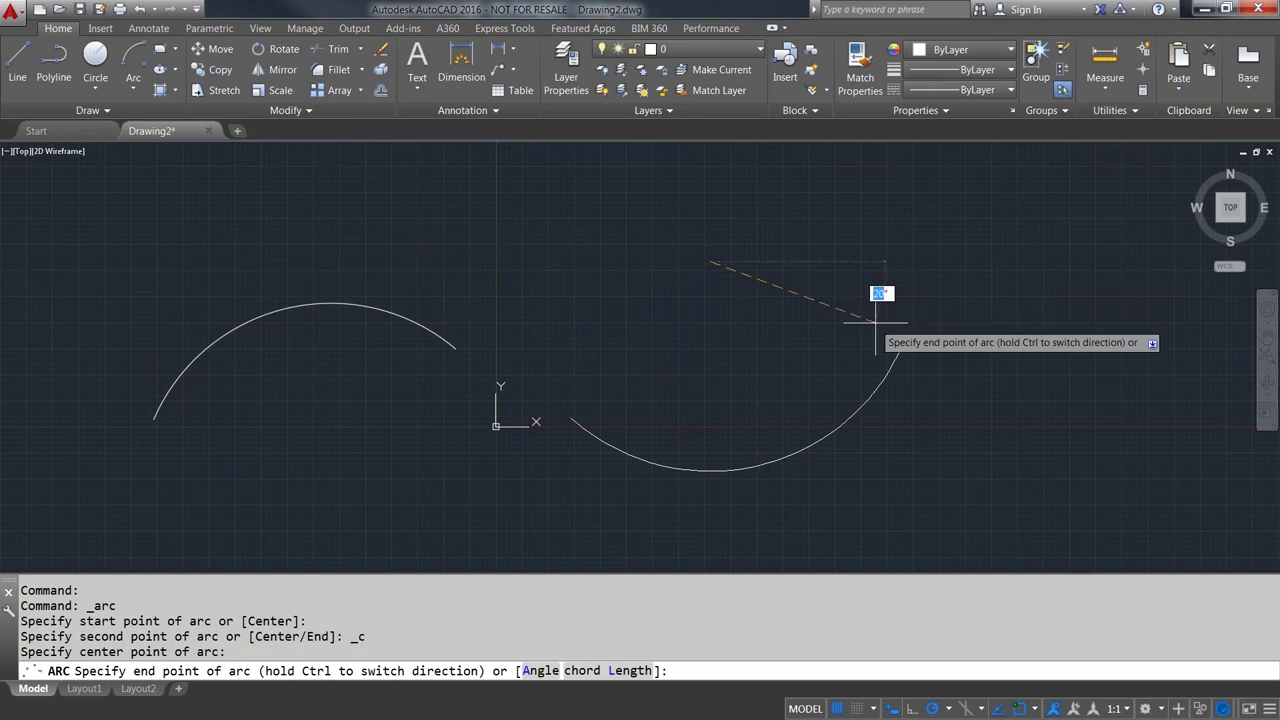
click(929, 308)
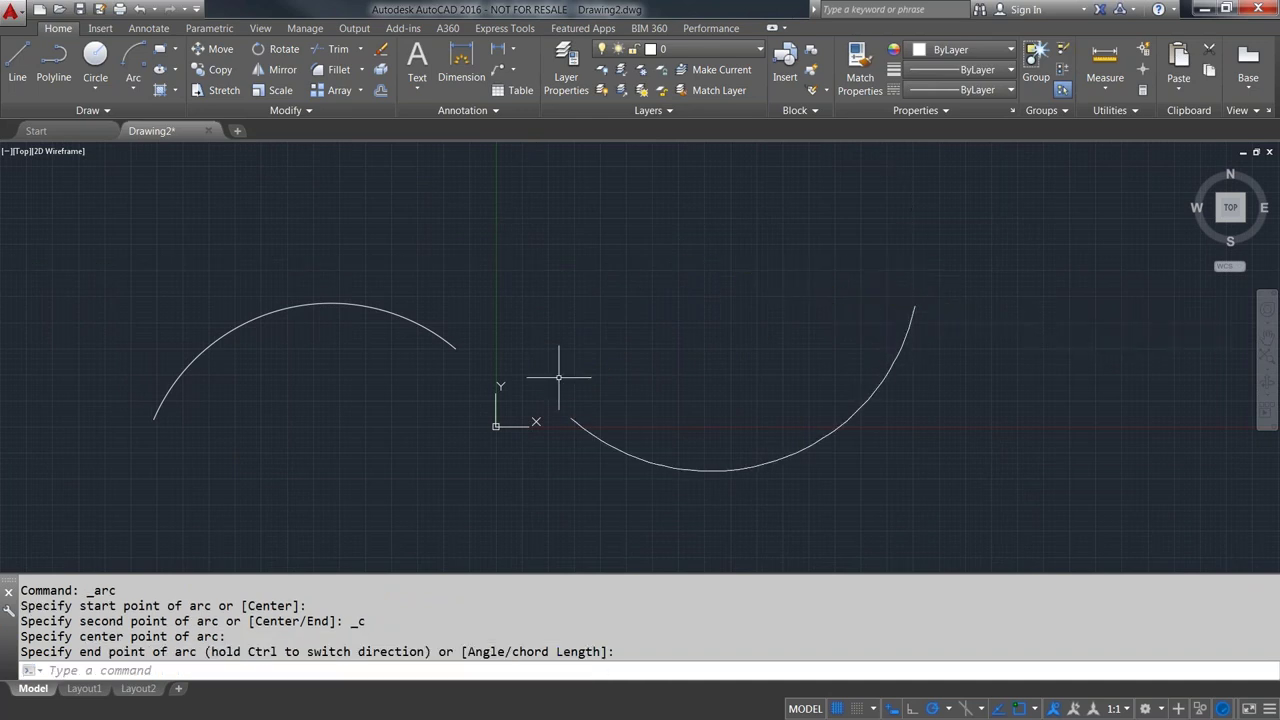
middle_drag(559, 343, 562, 367)
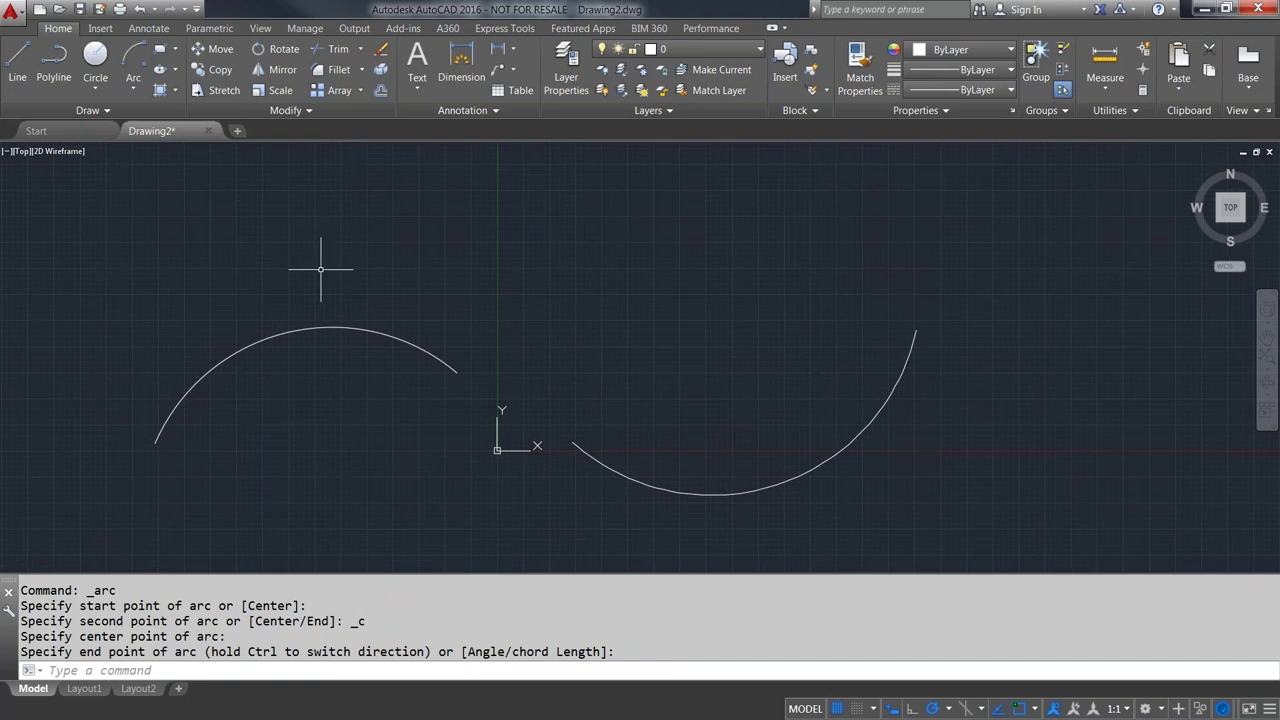
click(133, 89)
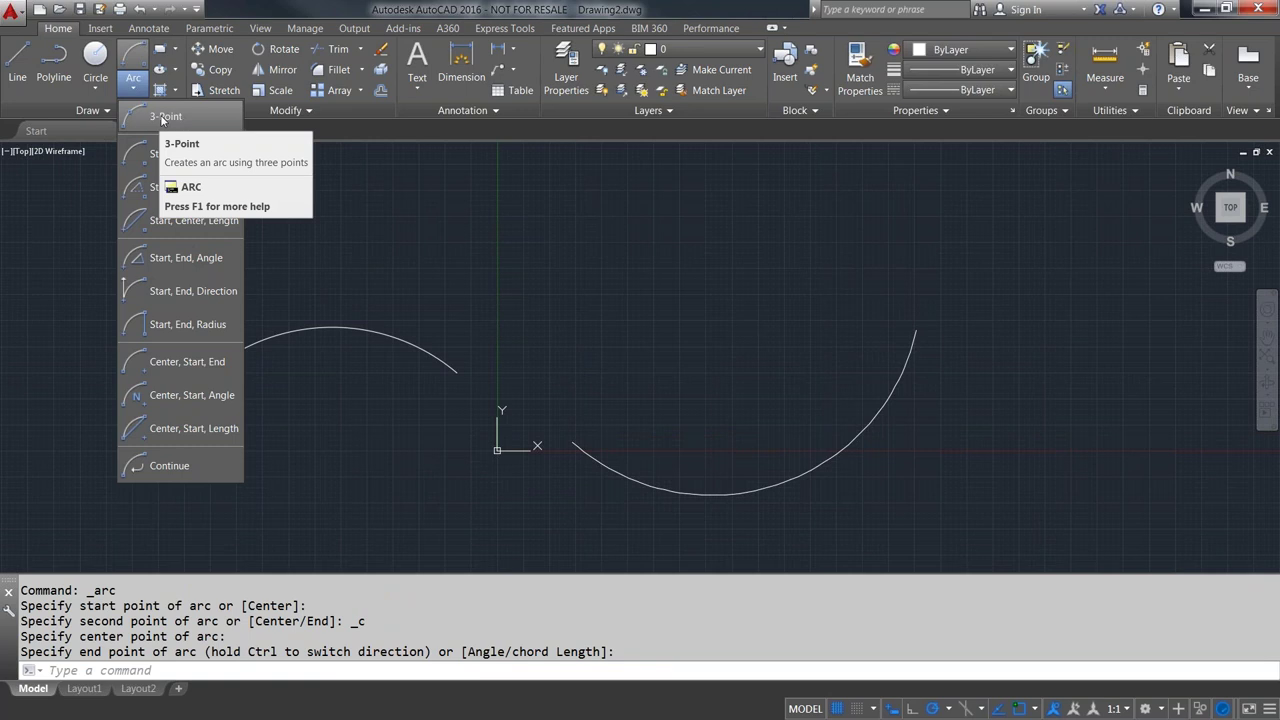
- Draw a third arc at the upper left using the Center option: center first, then start and end points
click(161, 118)
middle_drag(195, 271, 329, 311)
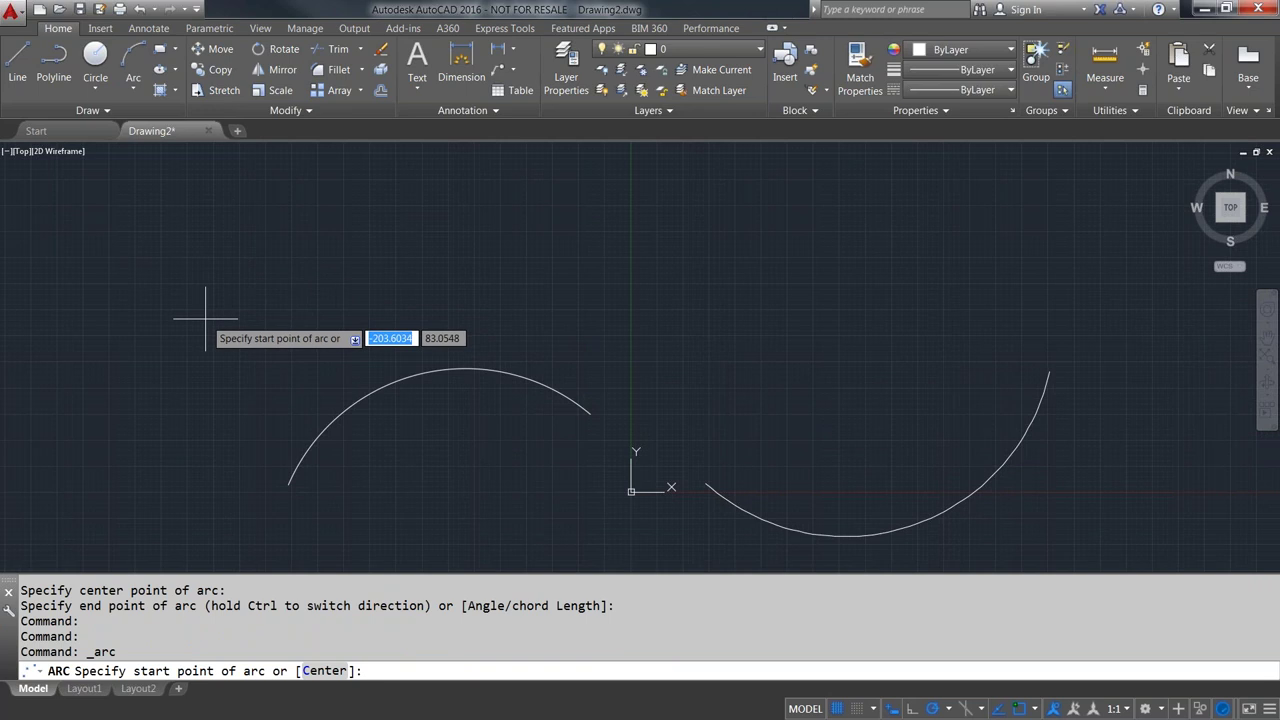
key(Down)
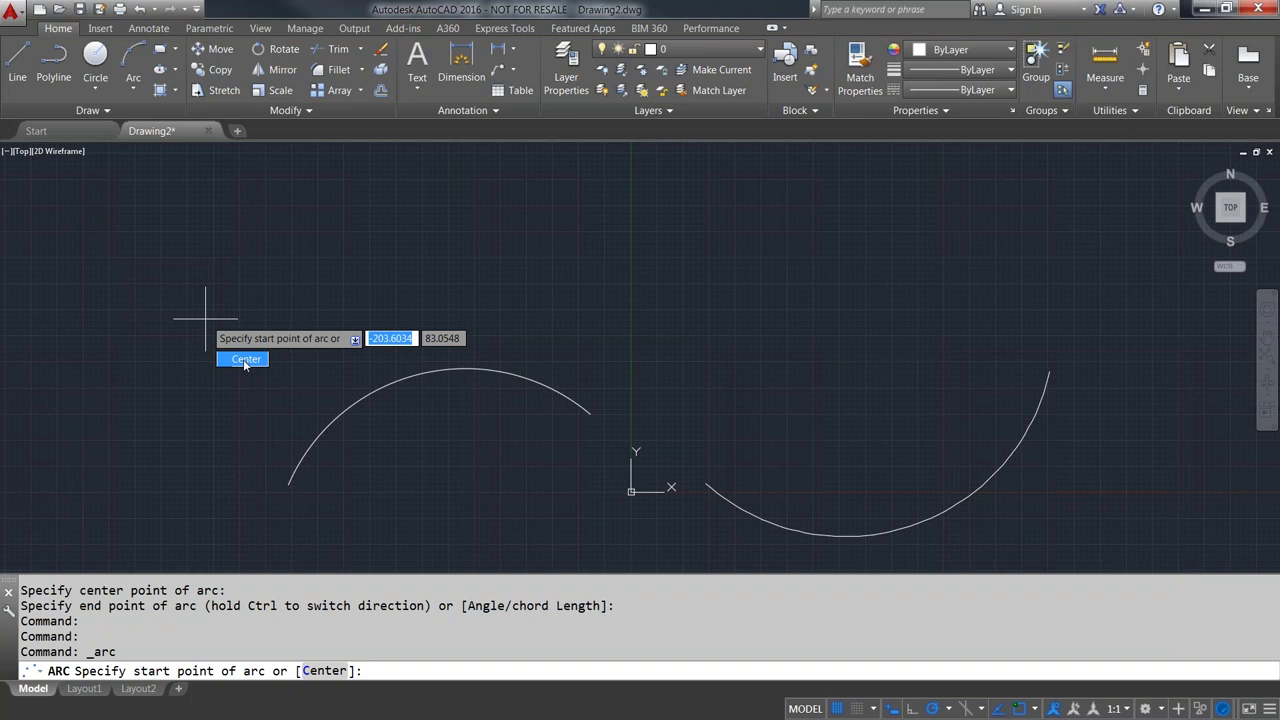
click(245, 362)
click(232, 213)
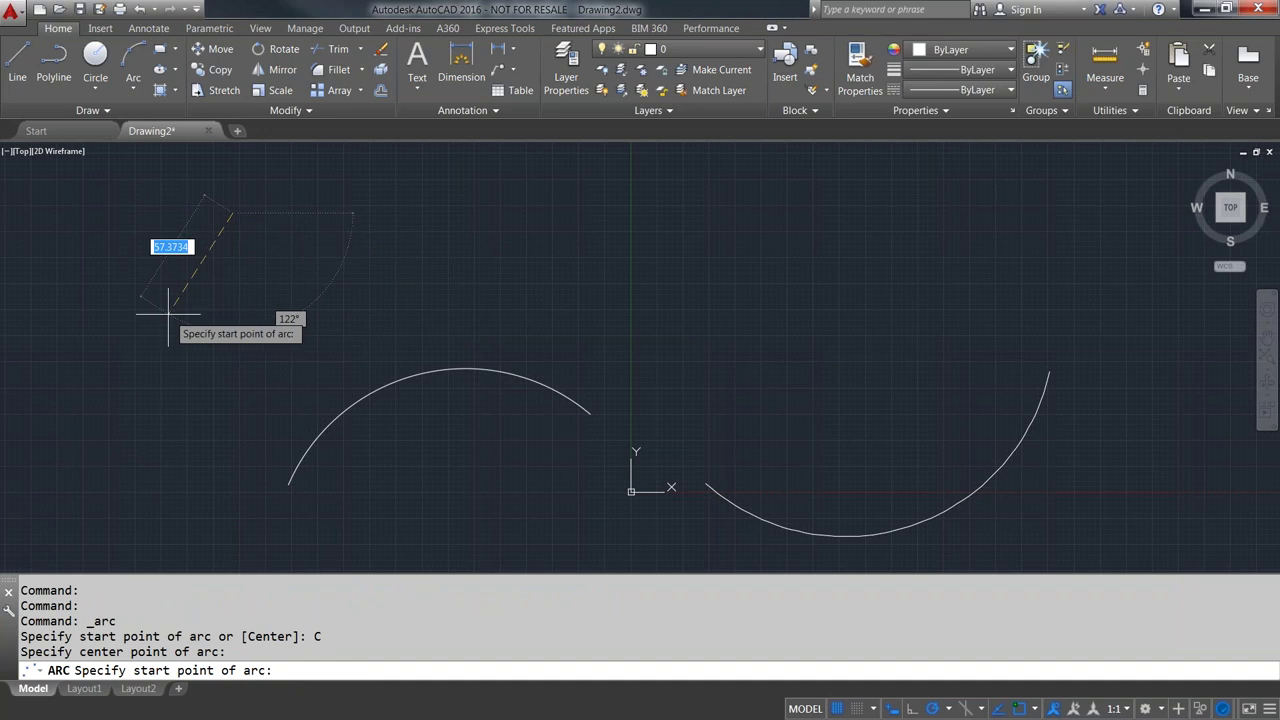
click(153, 336)
click(373, 211)
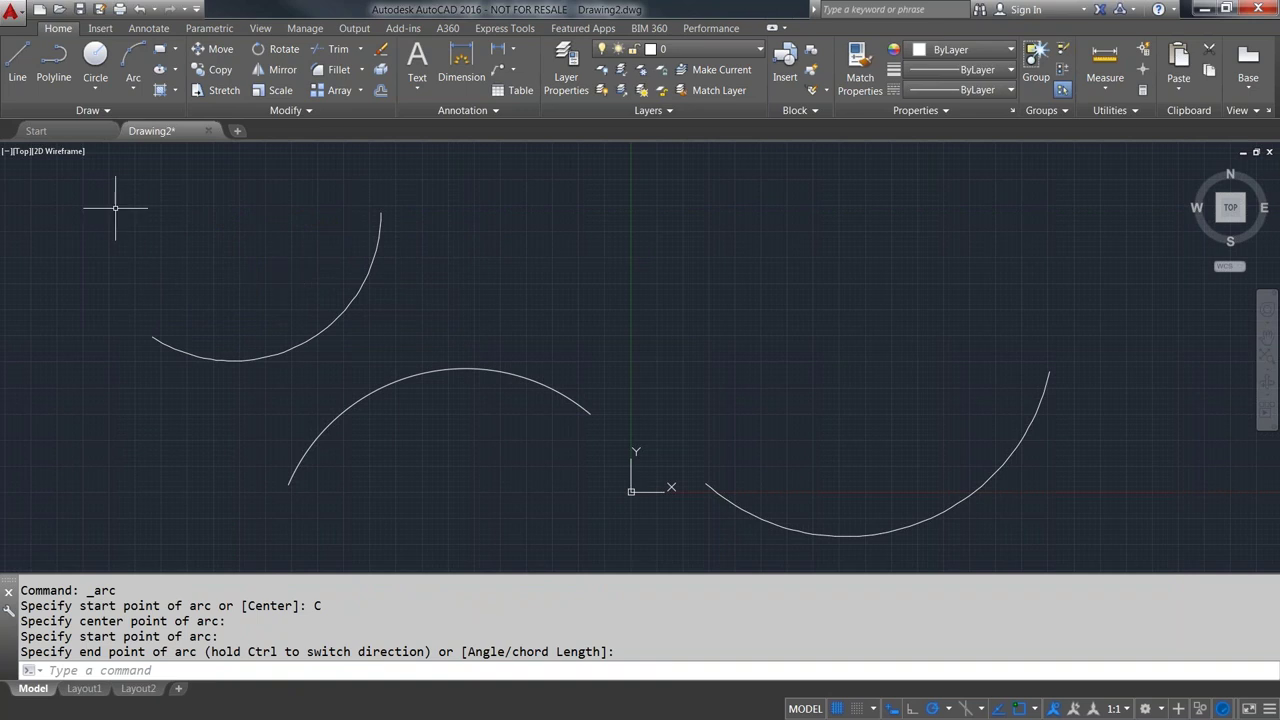
click(130, 90)
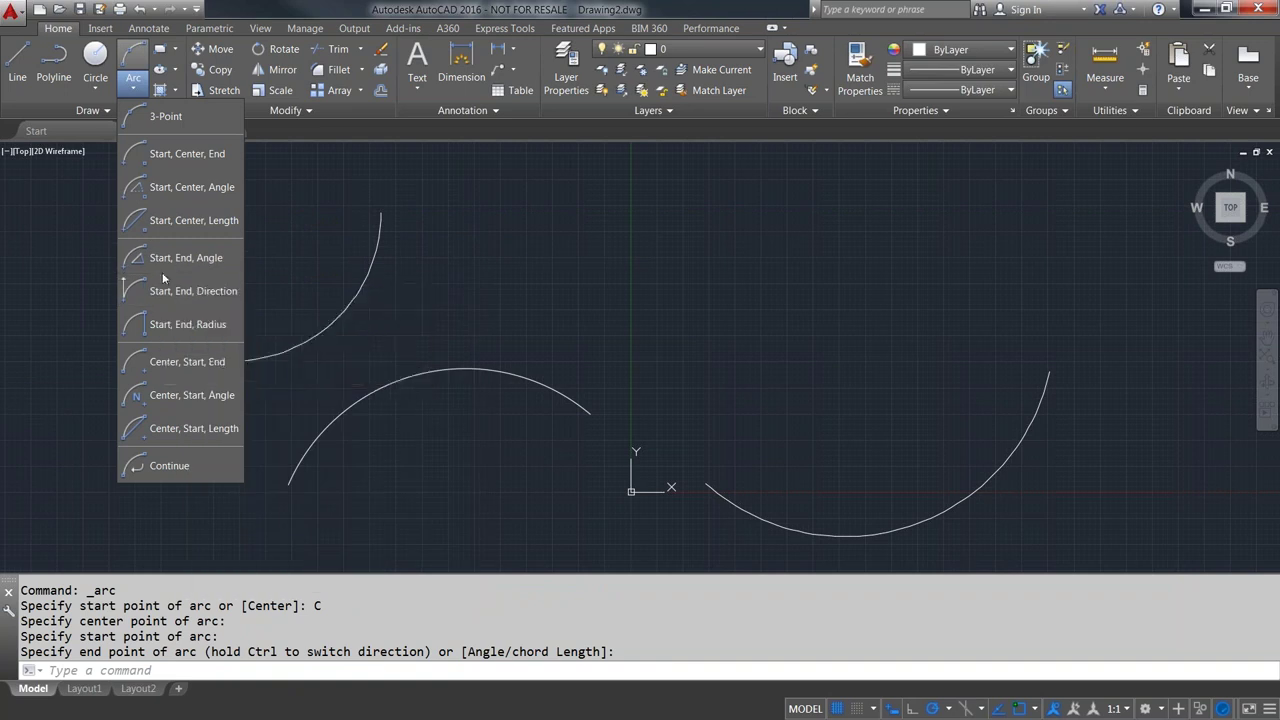
- Crossing-select and delete all three arcs, then start the Rectangle command
click(253, 7)
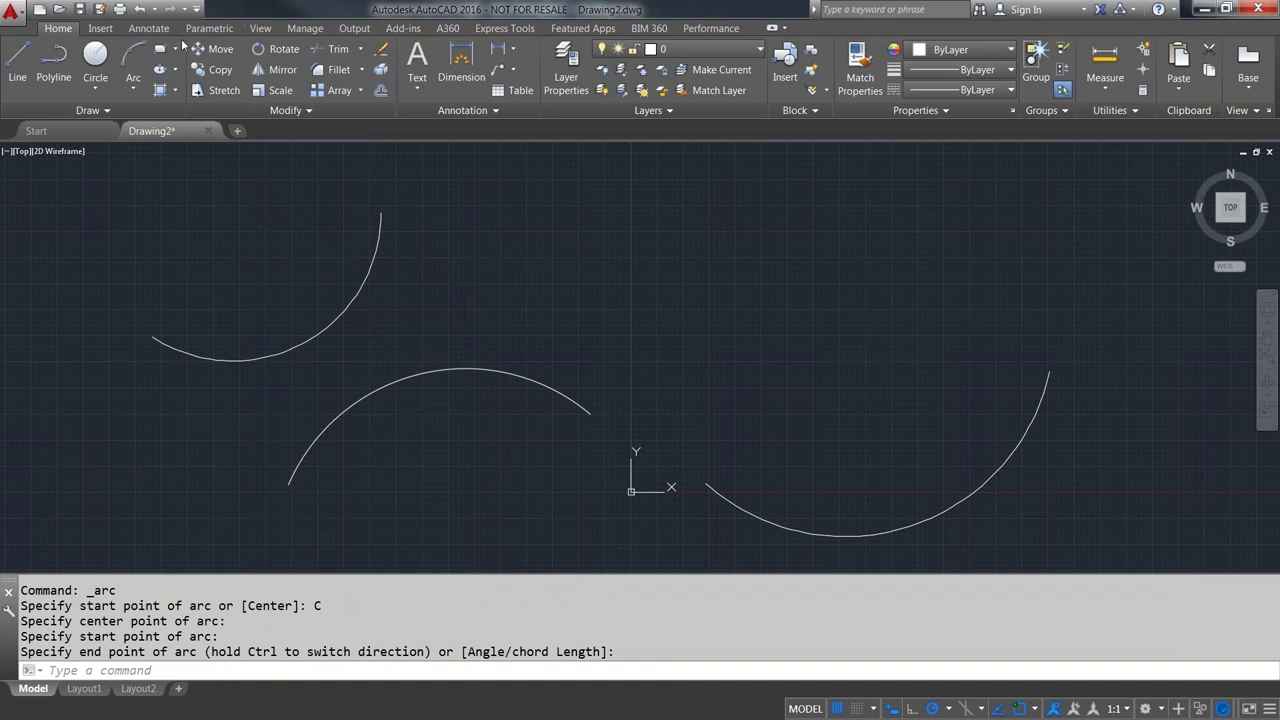
click(1111, 530)
click(240, 282)
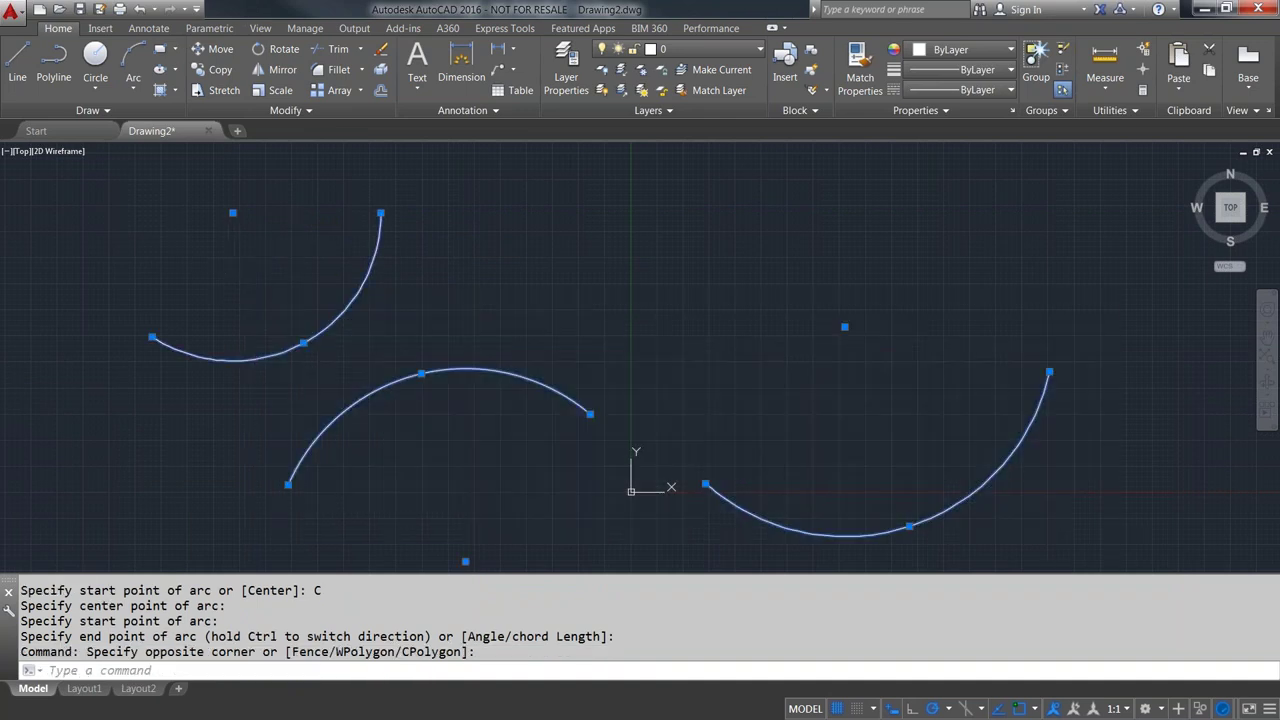
key(Delete)
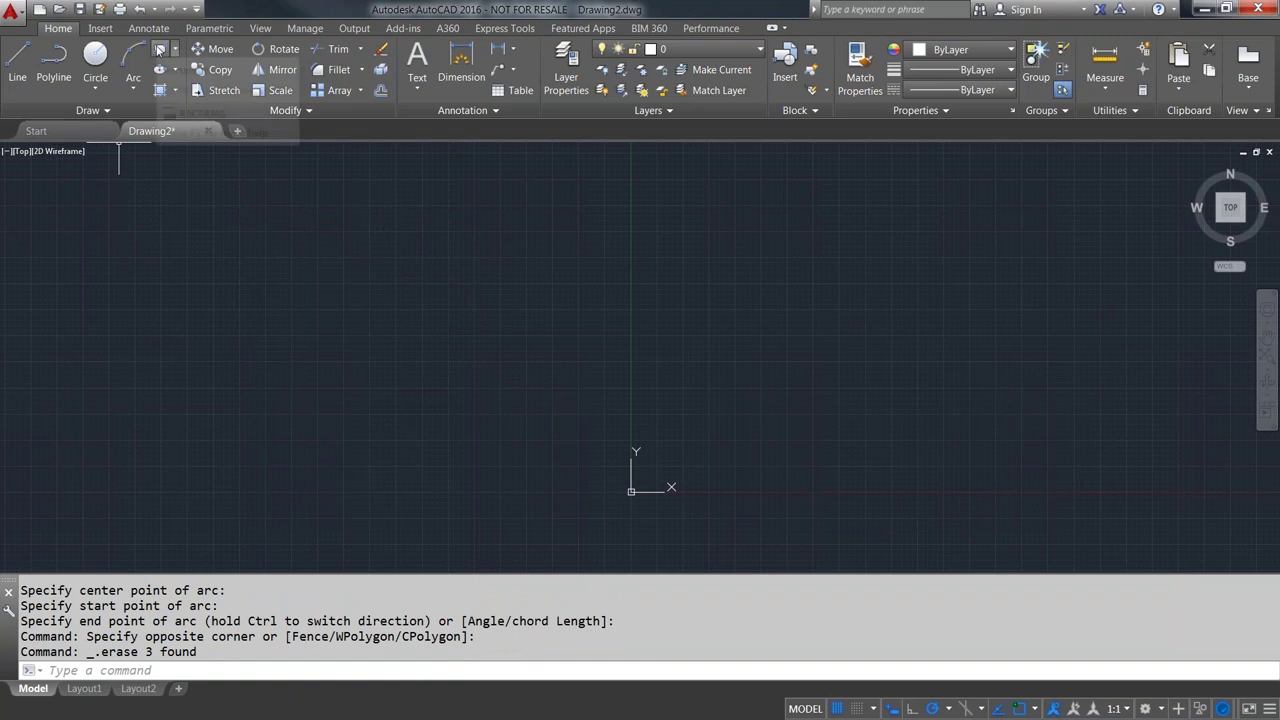
click(159, 50)
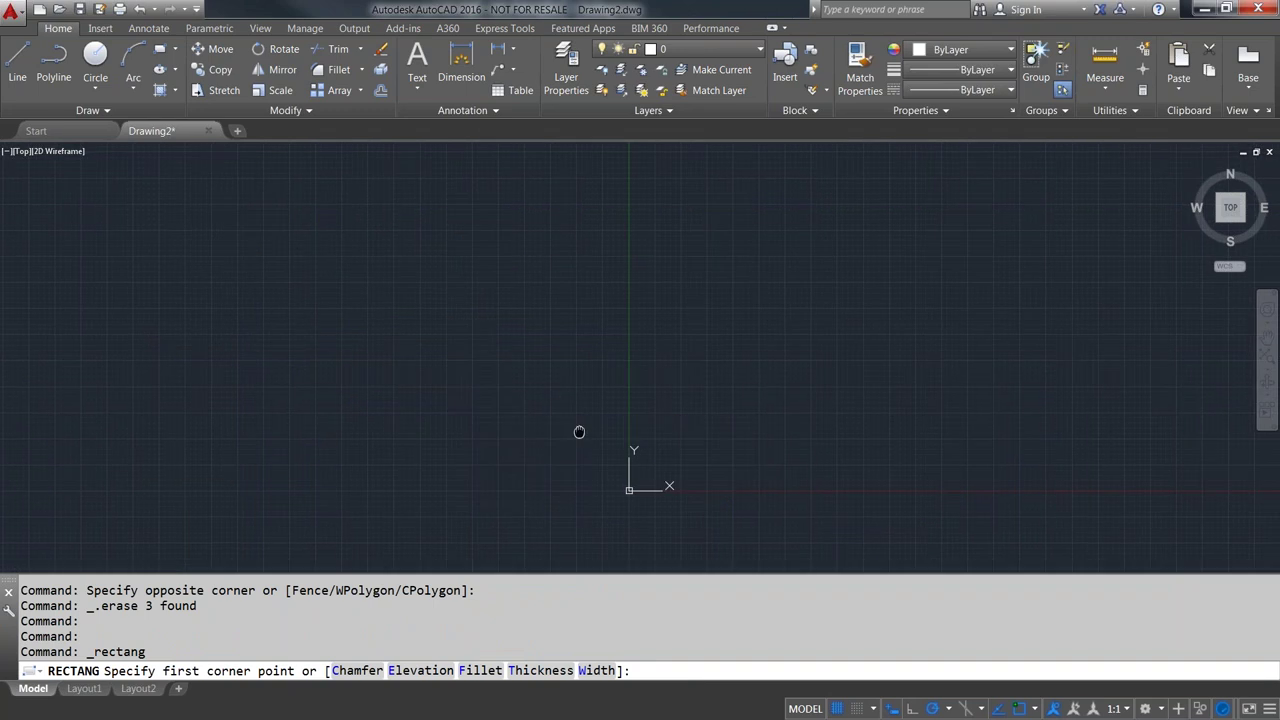
- Draw a rectangle above and right of the origin by picking two opposite corners
middle_drag(580, 434, 378, 358)
scroll(500, 360, up, 2)
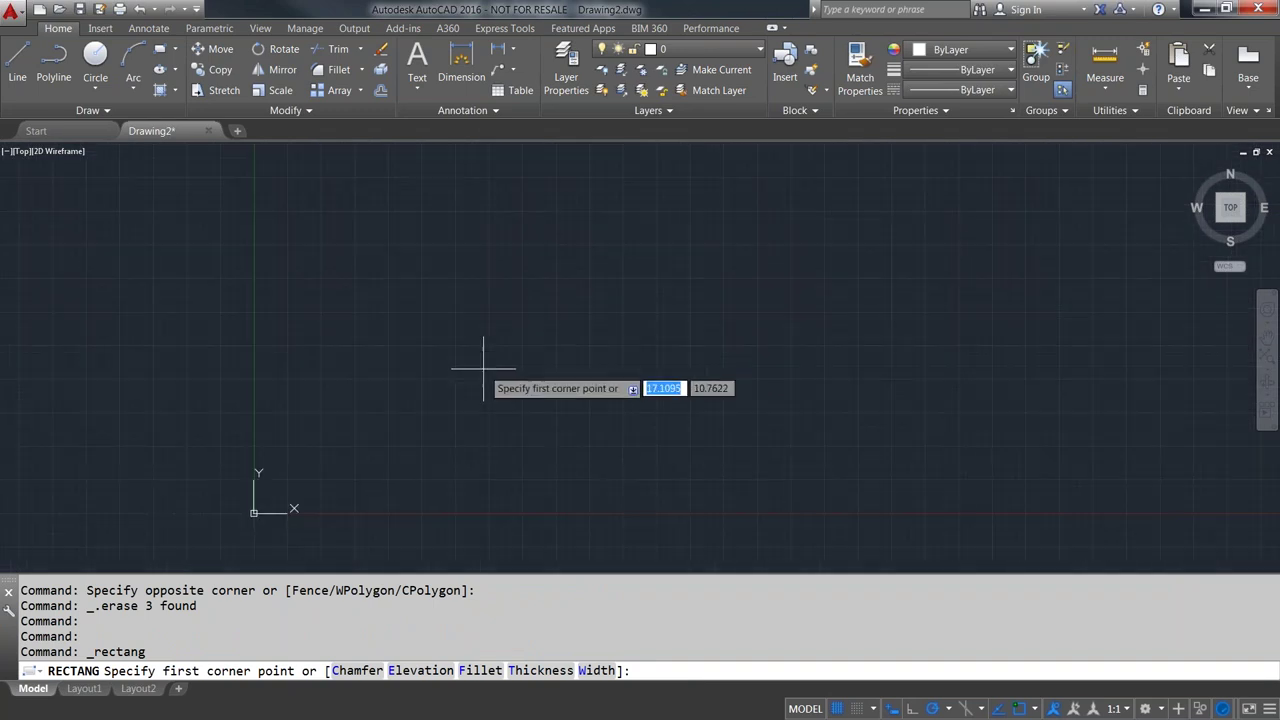
click(317, 314)
click(559, 465)
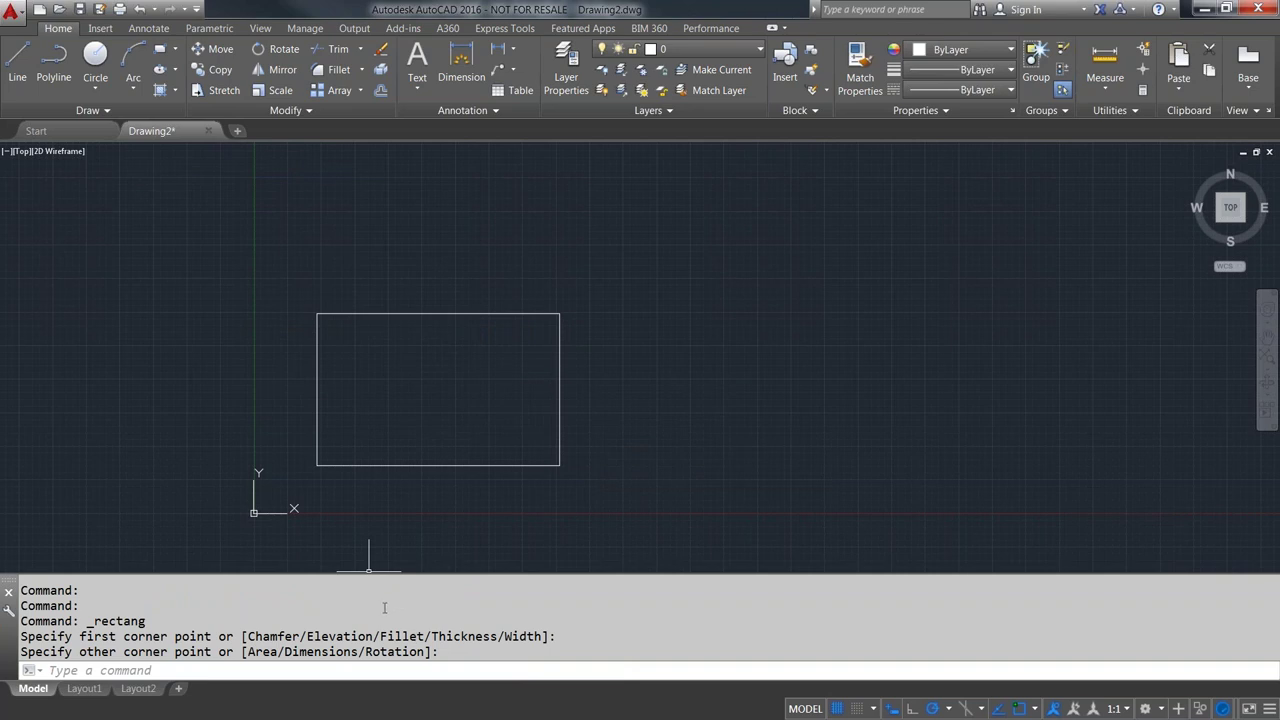
- Start a rectangle, preview its Area, Dimensions and Rotation options, then cancel it
scroll(487, 404, down, 2)
scroll(471, 403, up, 2)
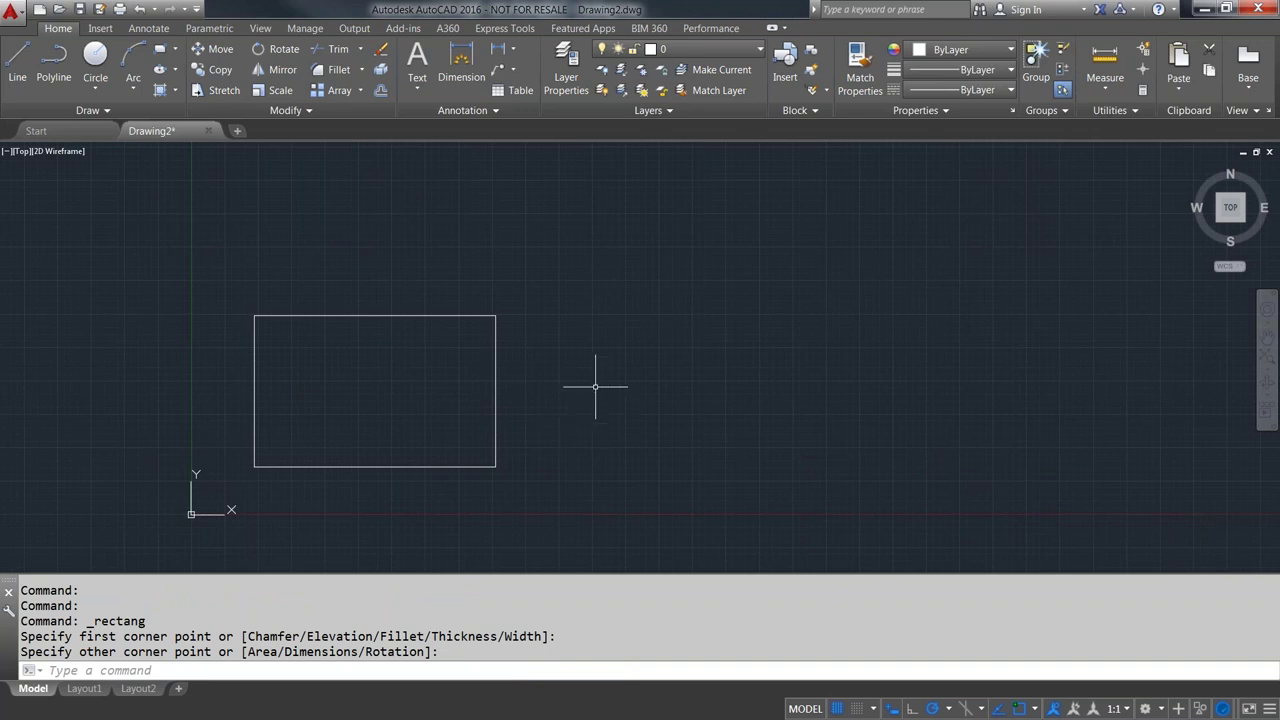
key(Return)
click(634, 476)
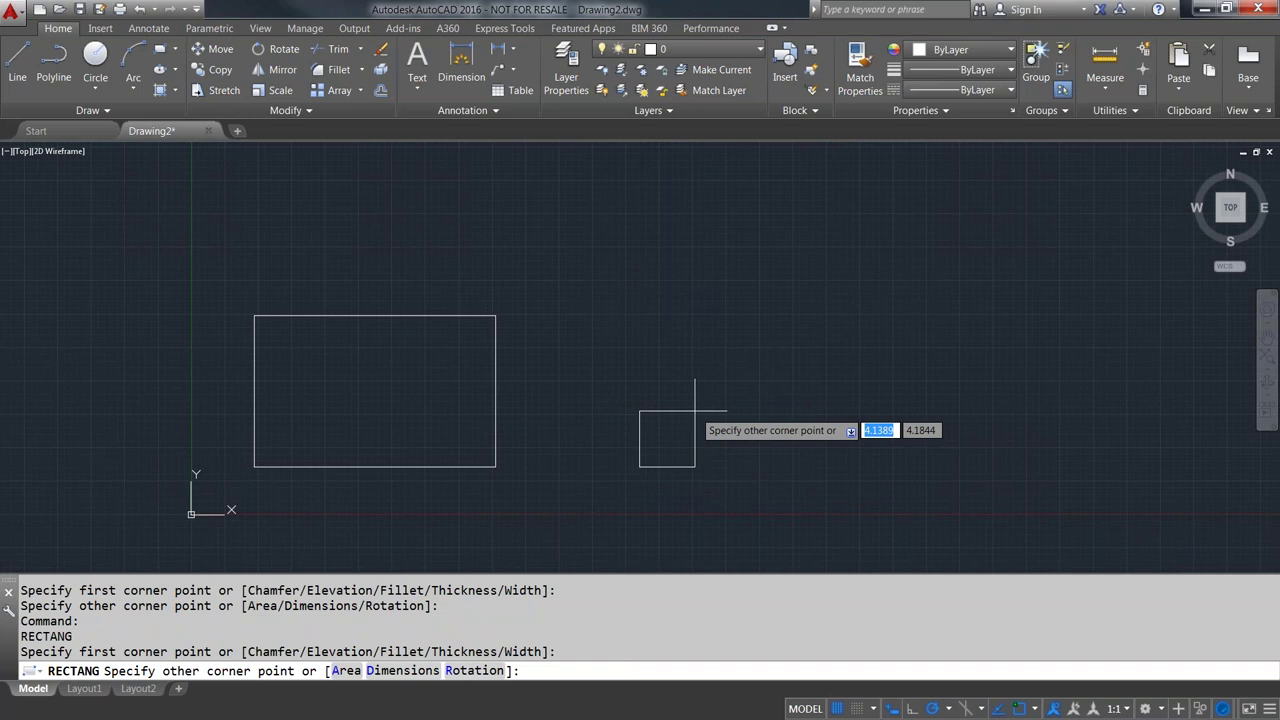
key(Down)
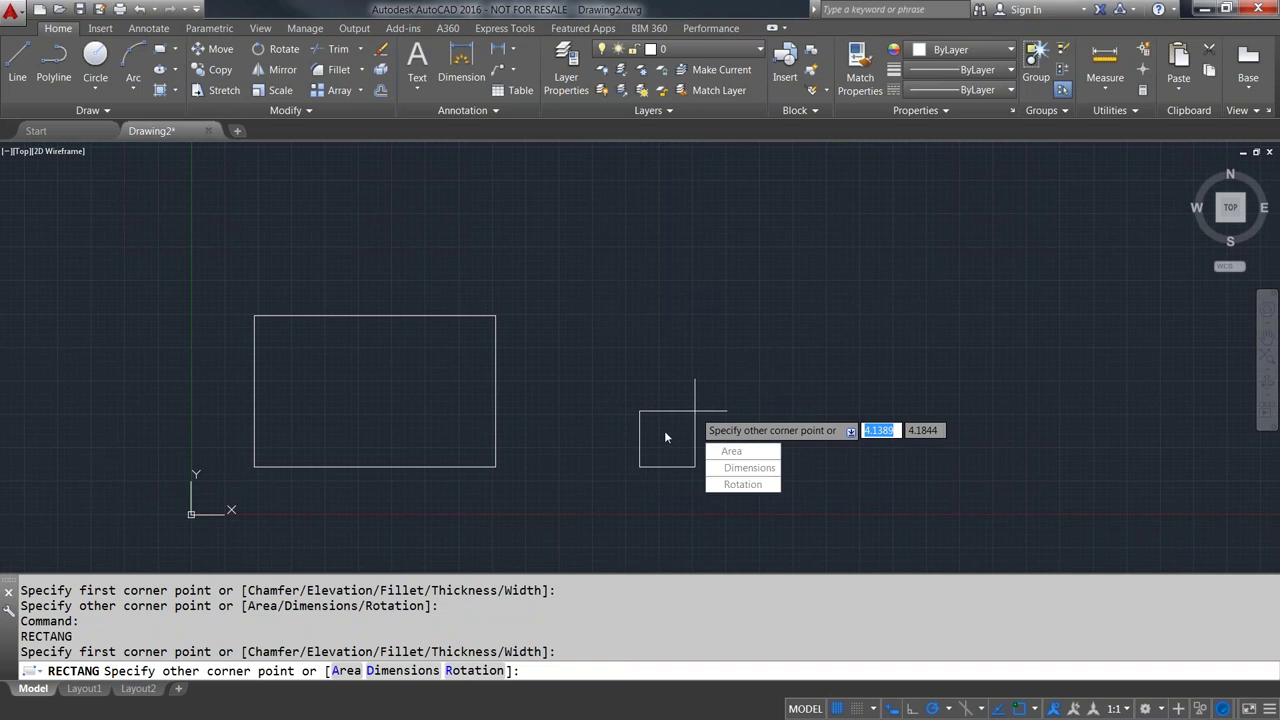
key(Escape)
- Begin another rectangle right of the first, cancel it, and restart RECTANG
key(Return)
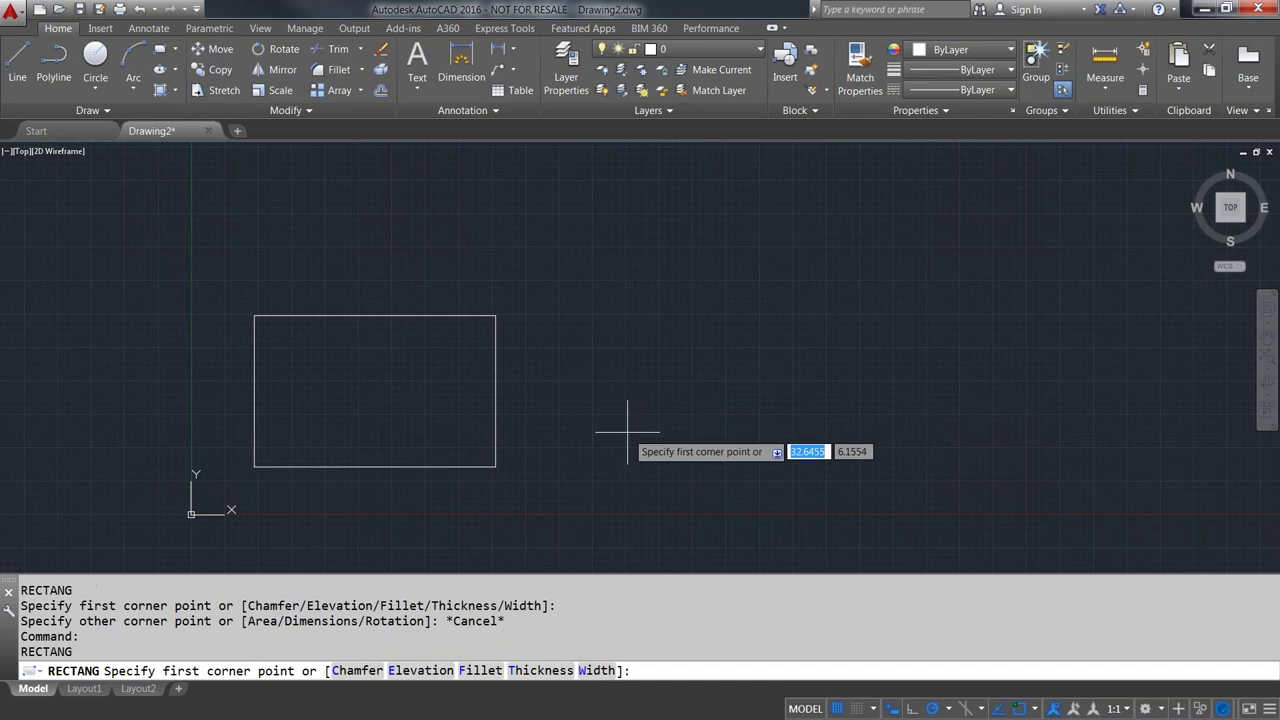
click(627, 432)
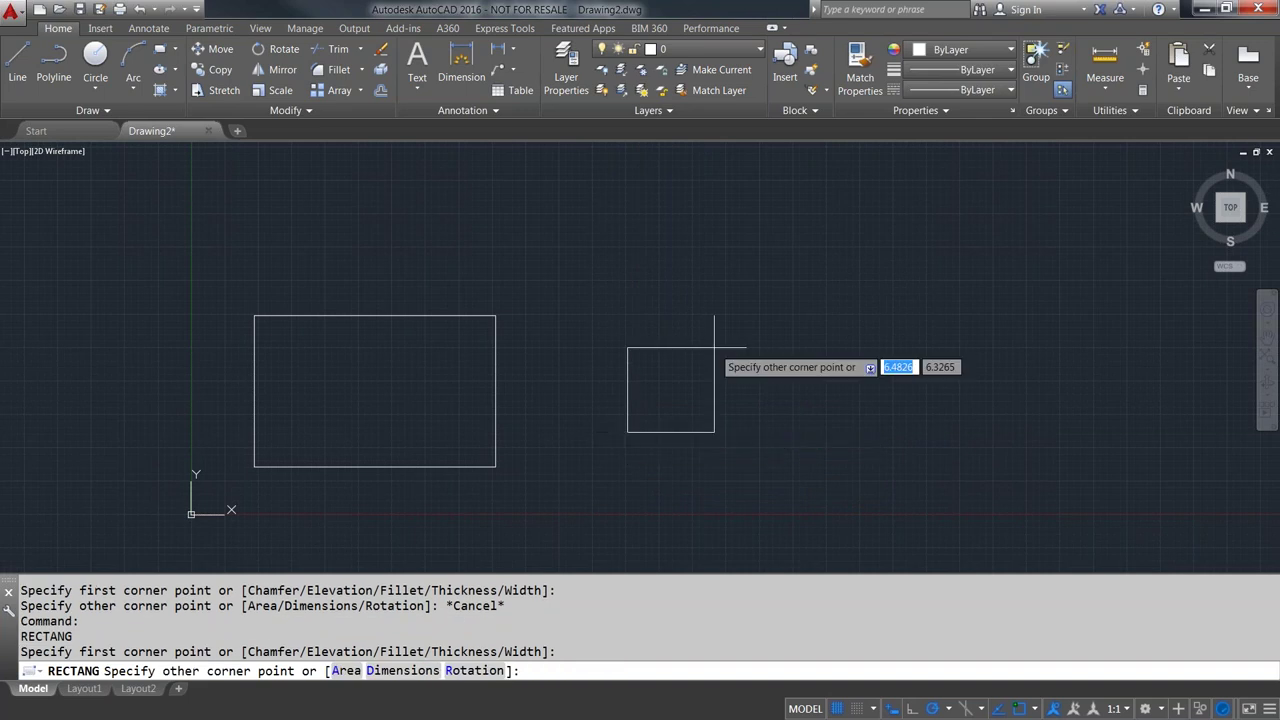
key(Escape)
key(Return)
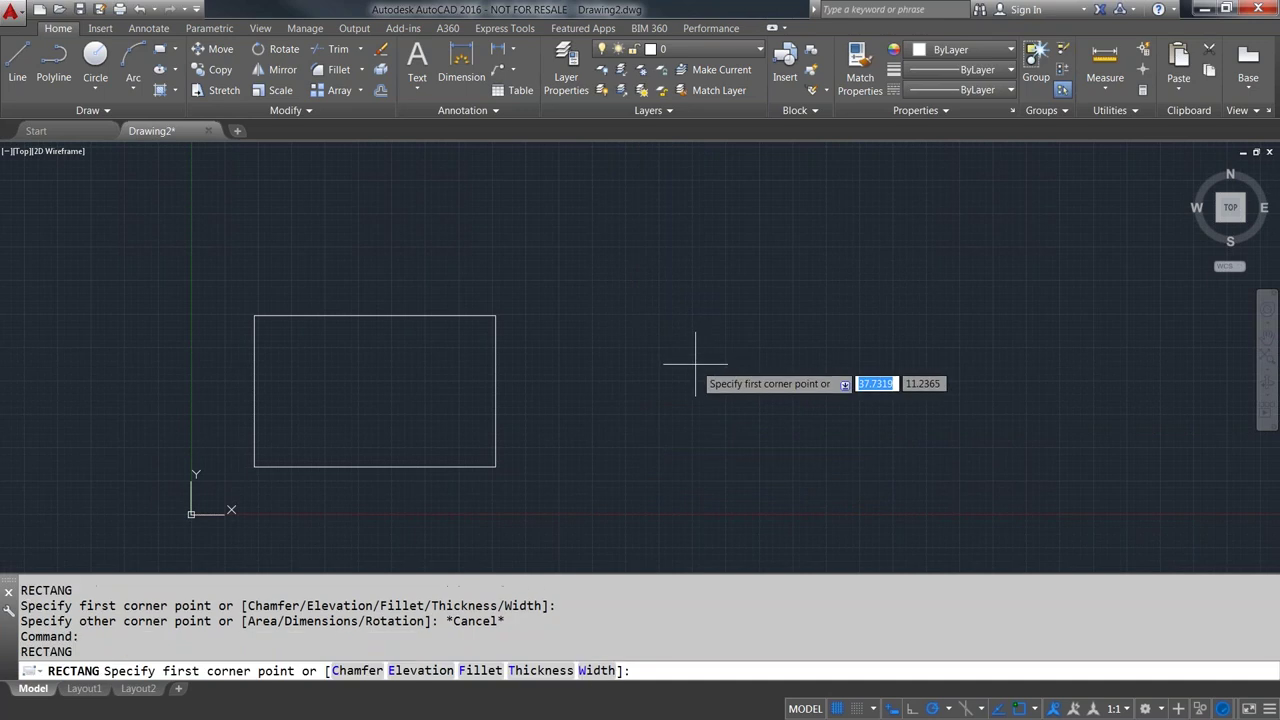
- Set the rectangle fillet radius to 2 and draw the first rounded rectangle
text(f)
key(Return)
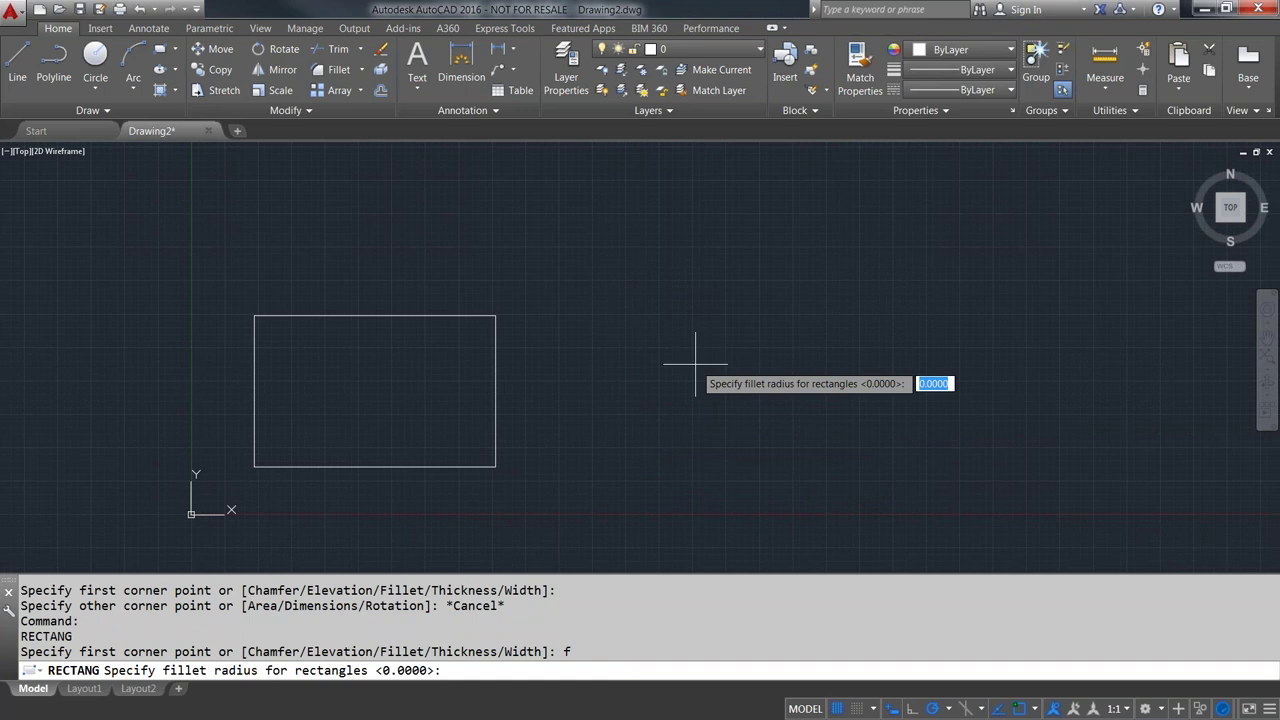
text(2)
key(Return)
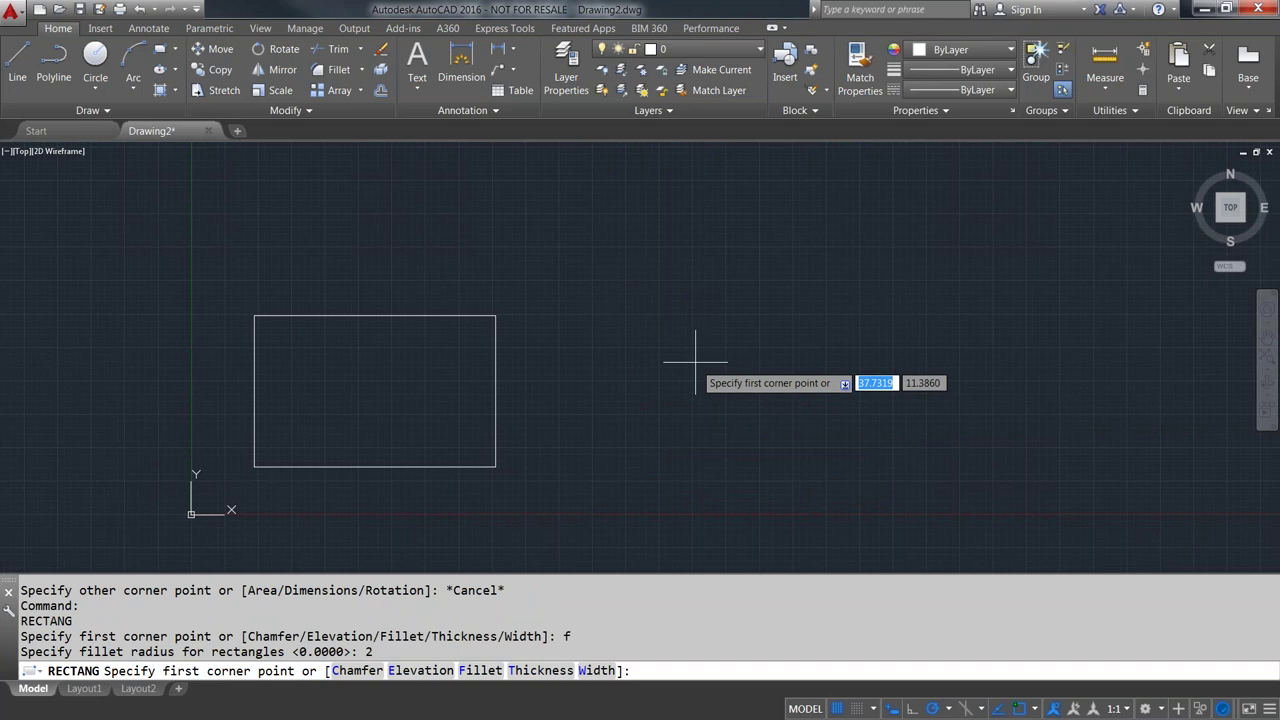
click(634, 448)
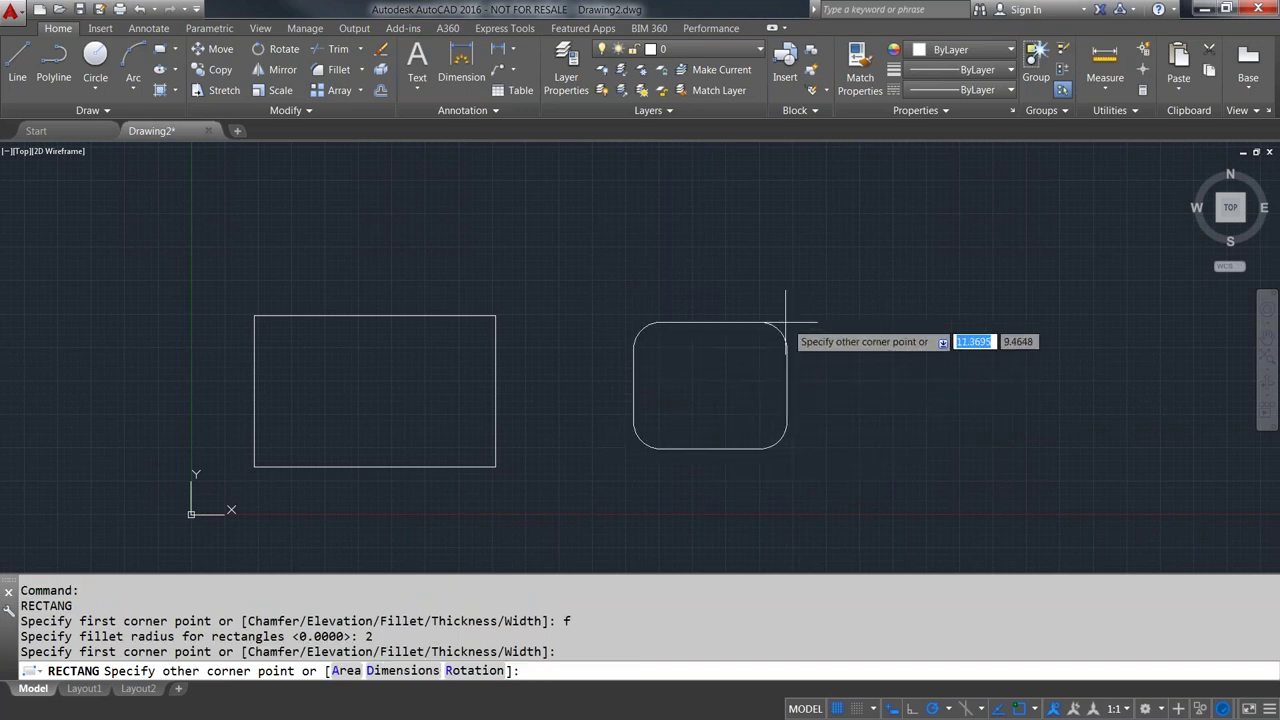
click(839, 313)
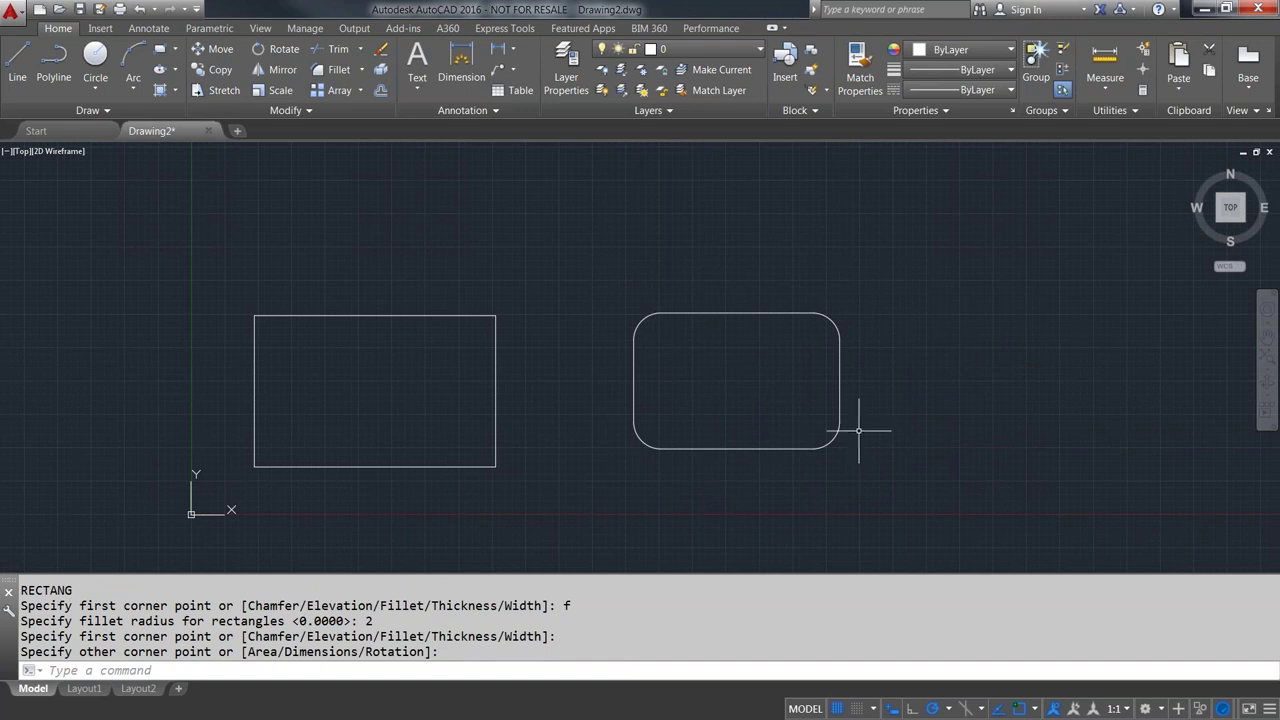
- Draw a second radius-2 rounded rectangle beside the first, then pan left
scroll(855, 405, down, 2)
middle_drag(855, 405, 728, 414)
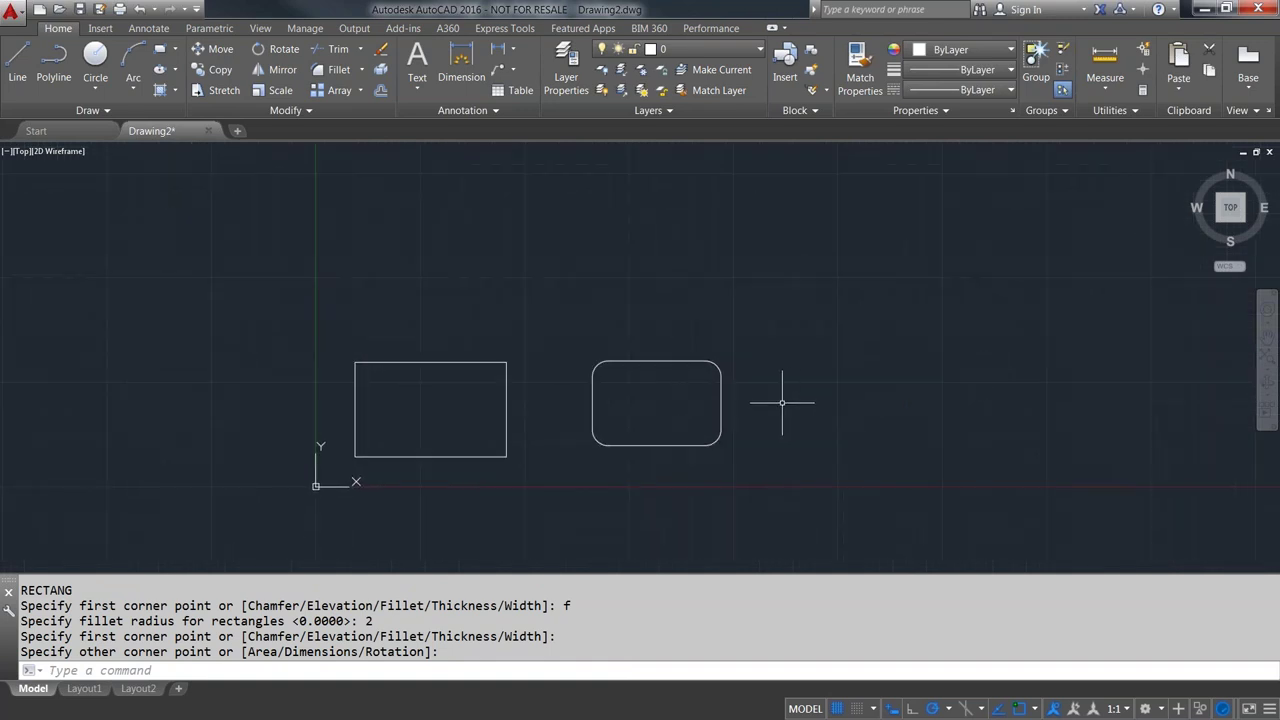
key(Return)
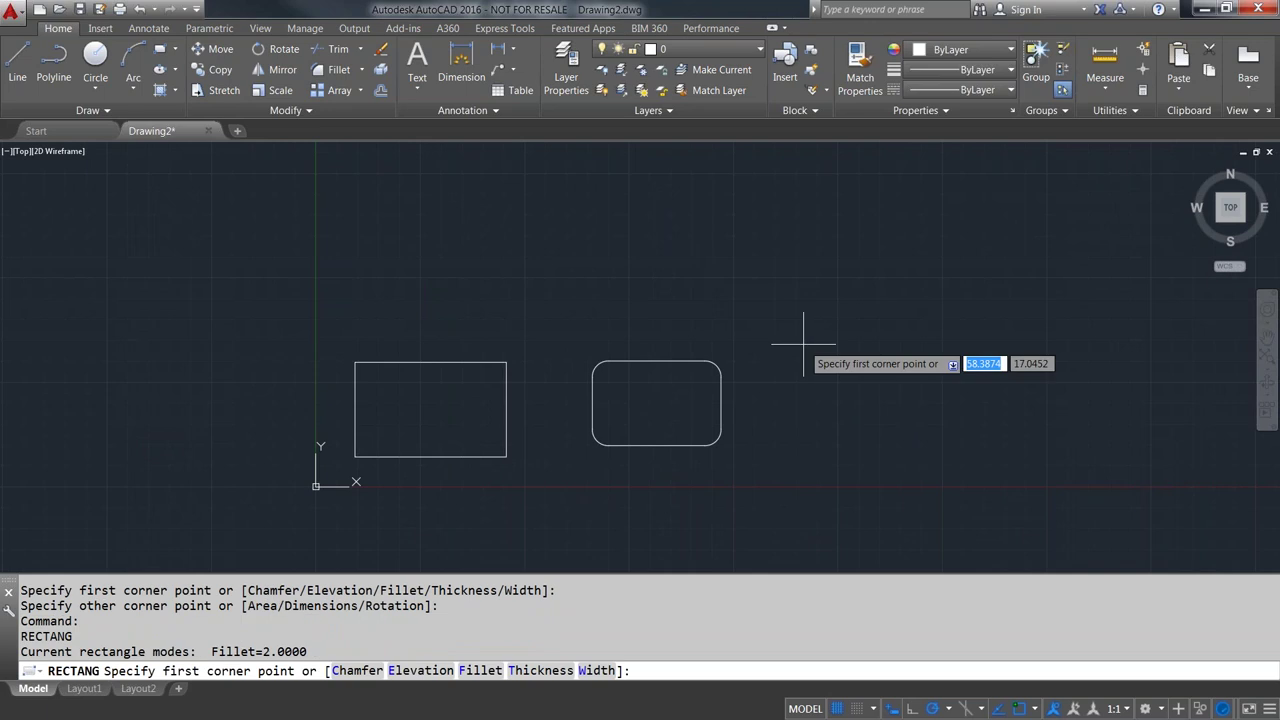
click(828, 439)
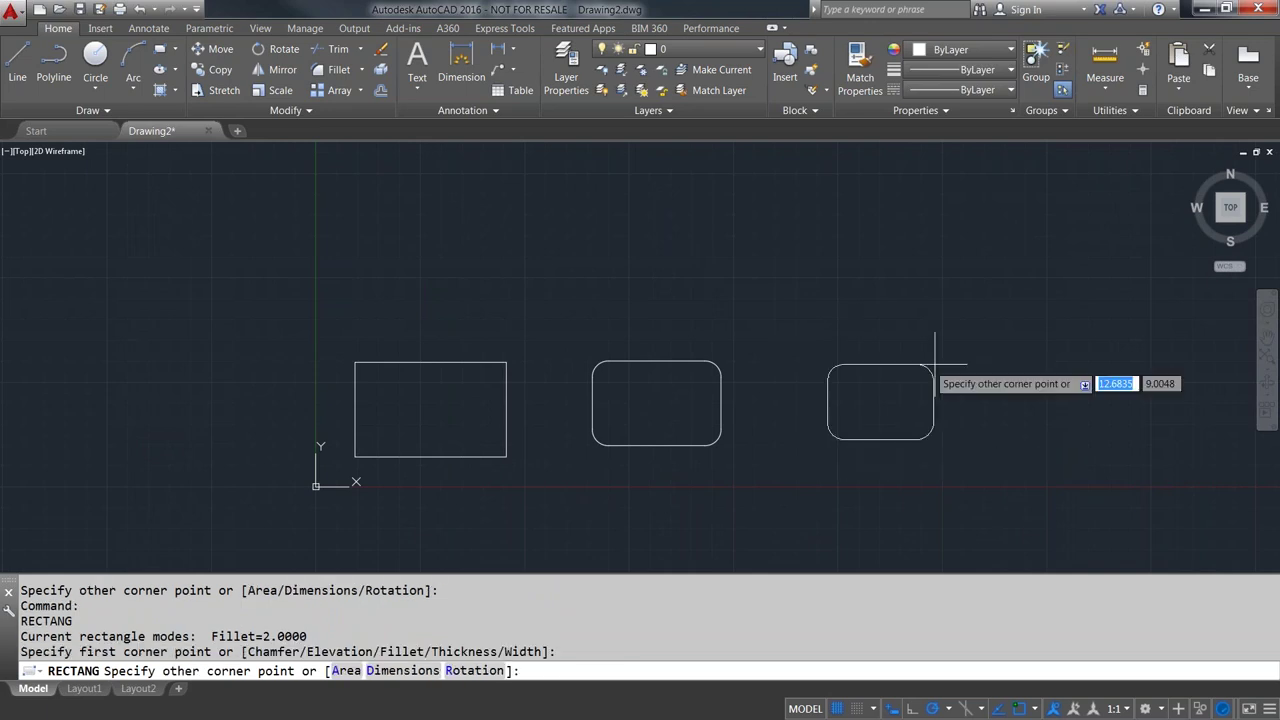
click(981, 335)
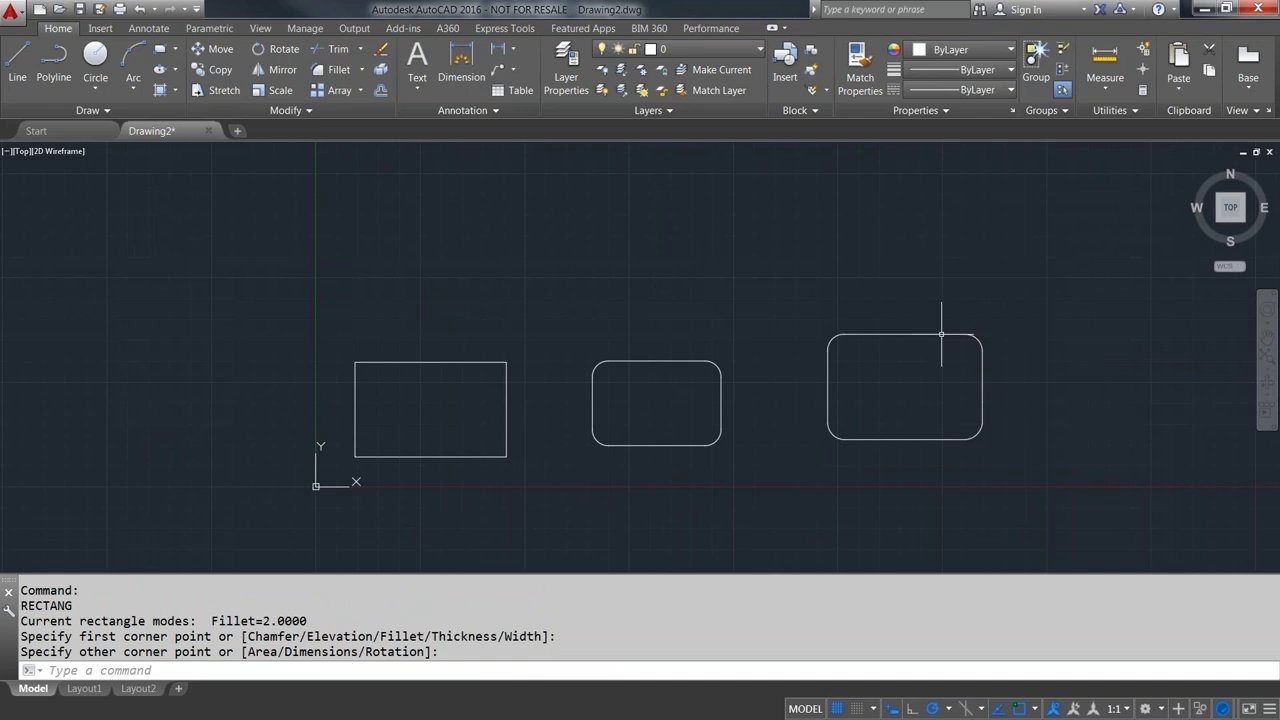
mouse_move(849, 286)
middle_down()
mouse_move(701, 284)
mouse_move(649, 316)
middle_up()
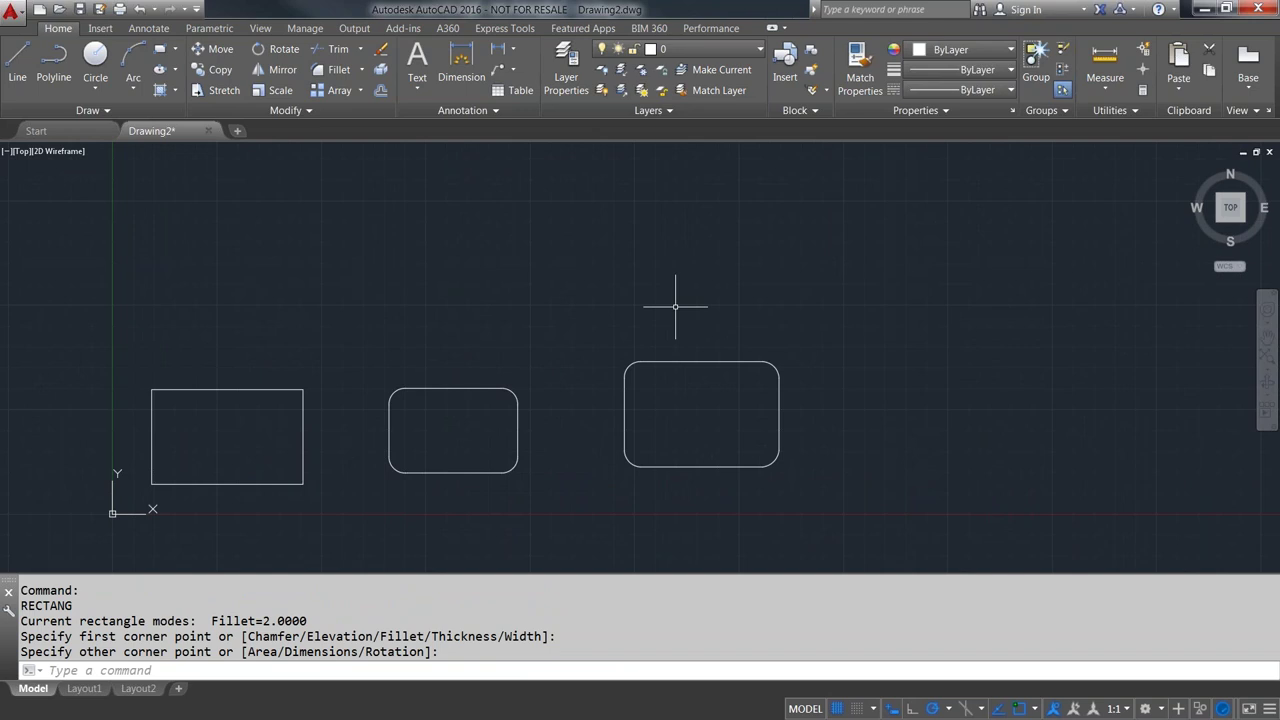
middle_drag(694, 303, 606, 296)
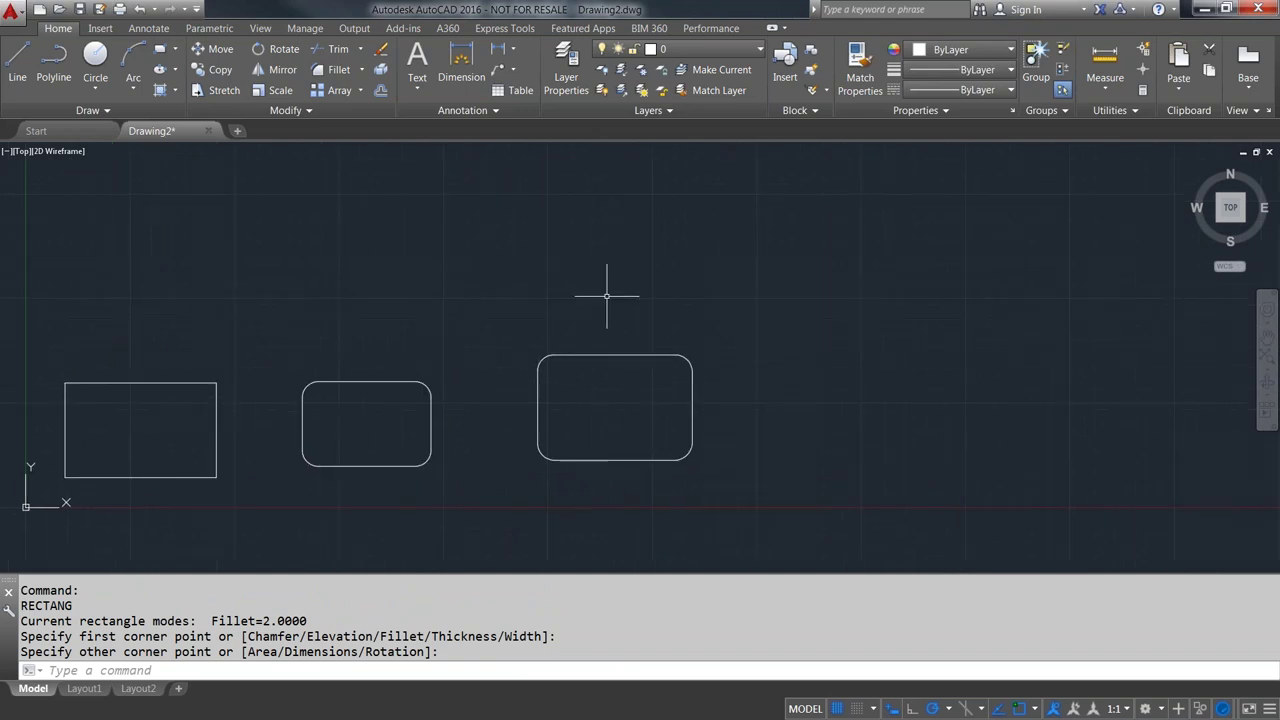
- Reset the fillet radius to 0 and draw a sharp-cornered rectangle at the right
key(Return)
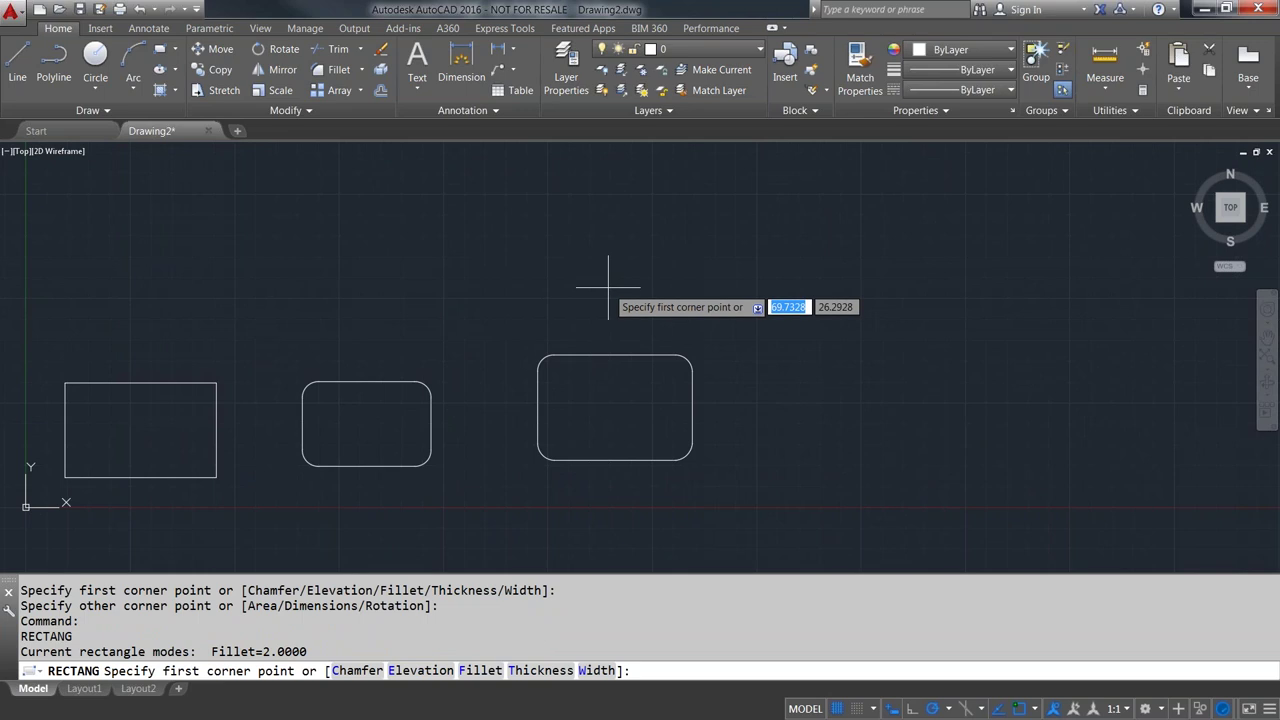
text(f)
key(Return)
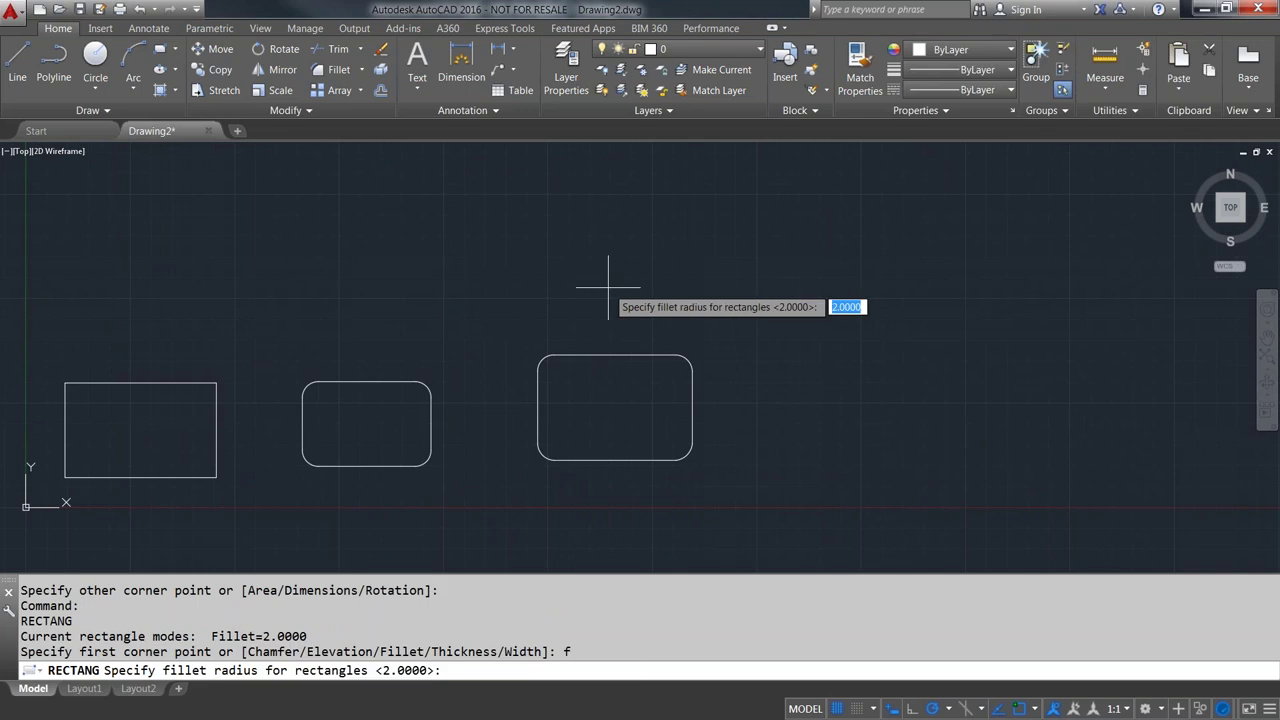
text(0)
key(Return)
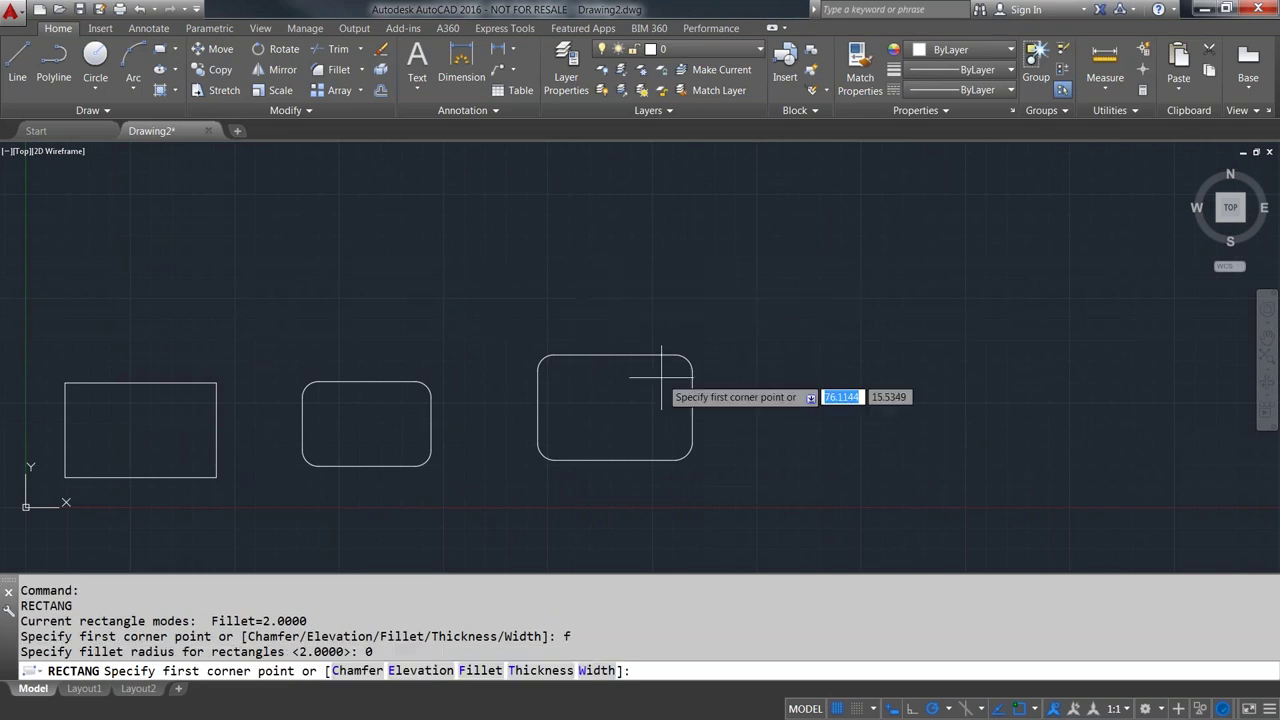
click(746, 470)
click(874, 369)
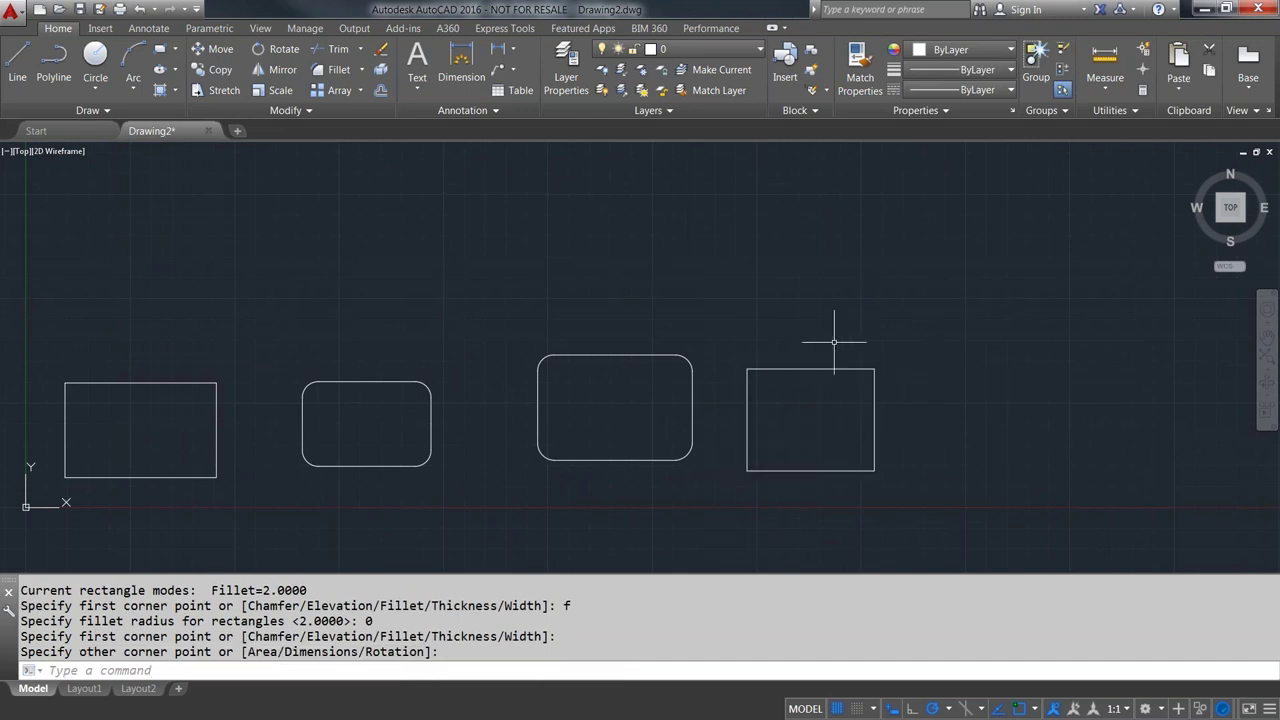
- Recentre the view and run RECTANG for another rectangle
middle_drag(771, 314, 848, 319)
middle_drag(606, 286, 618, 293)
text(RECTANG)
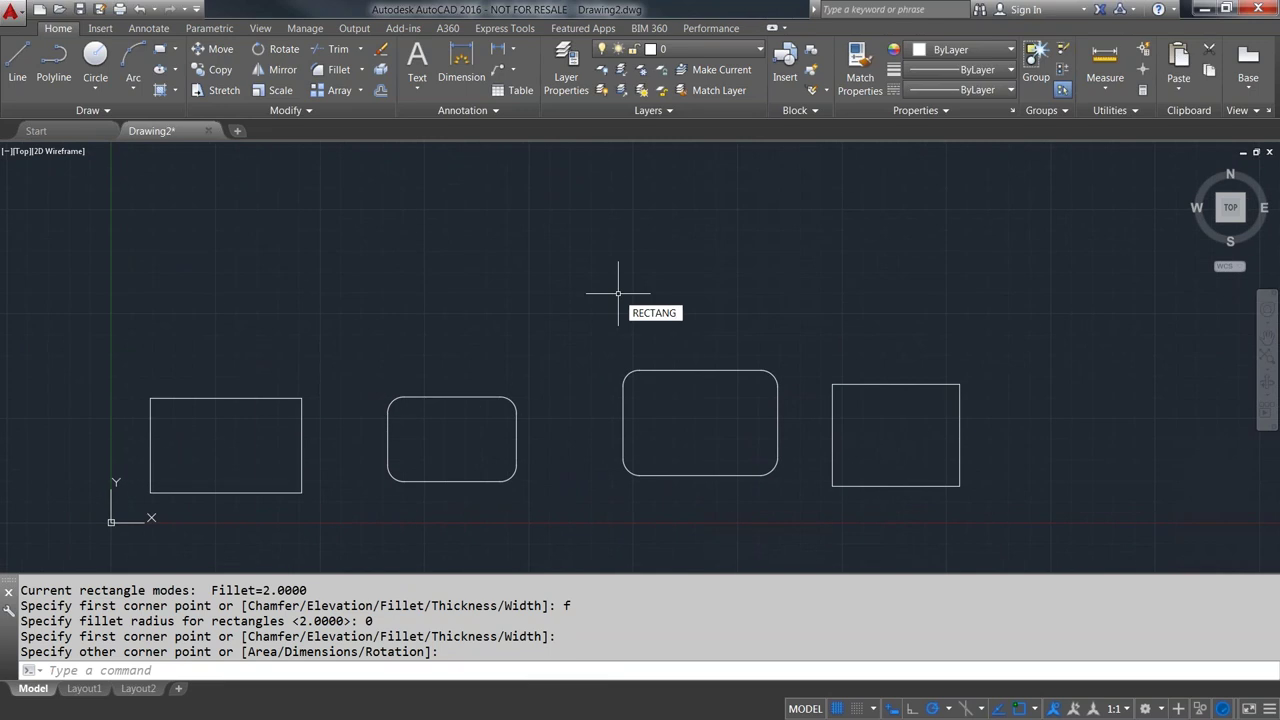
key(Return)
- Draw a diamond rectangle rotated 45° above the row of rectangles
click(462, 310)
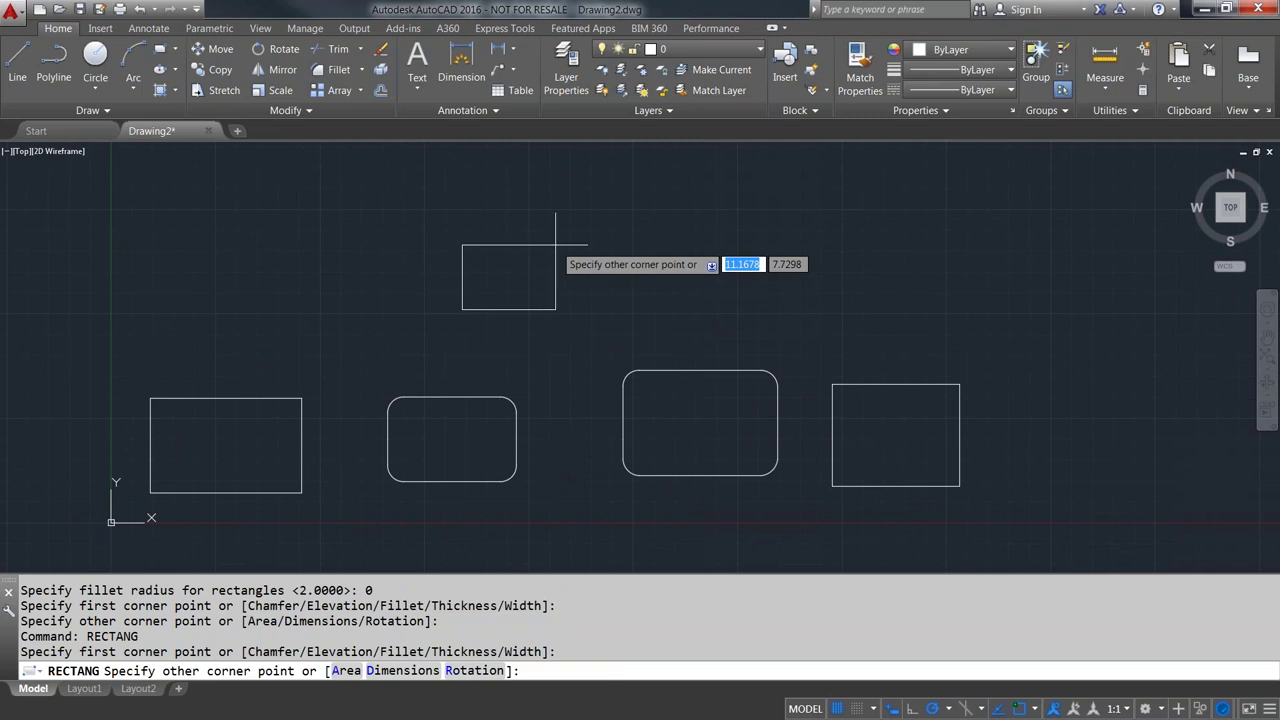
text(r)
key(Return)
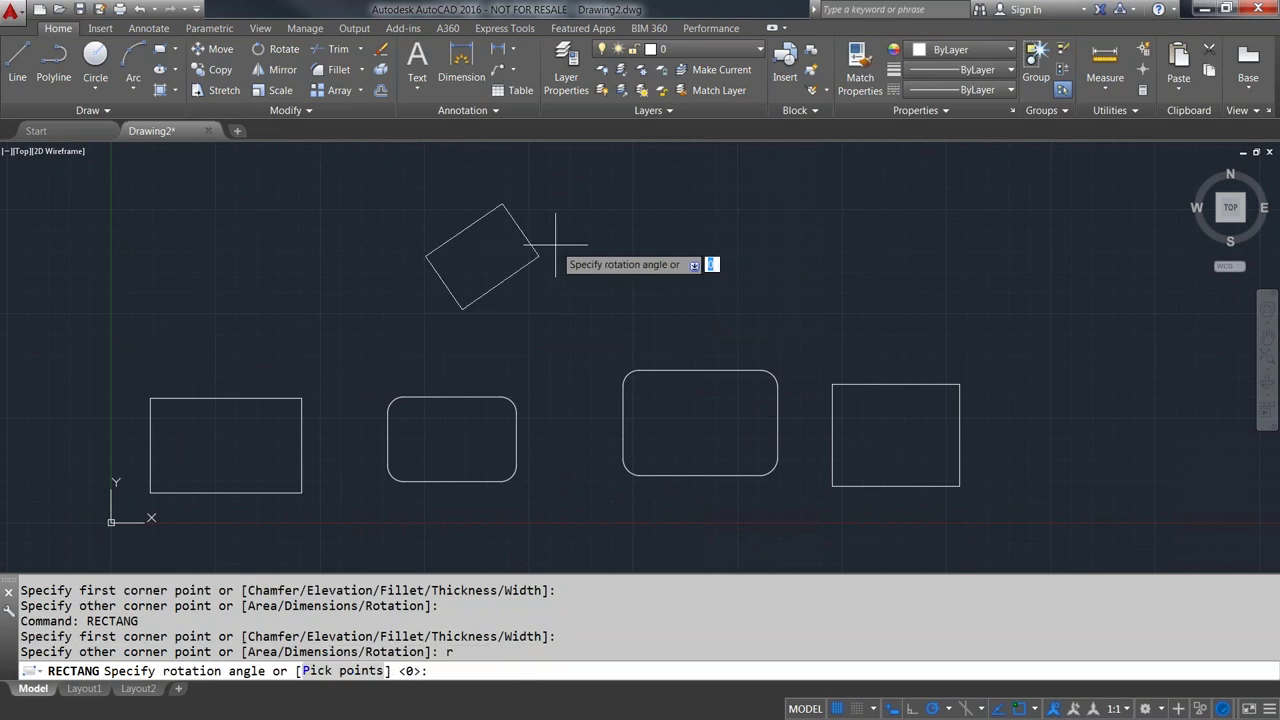
text(45)
key(Return)
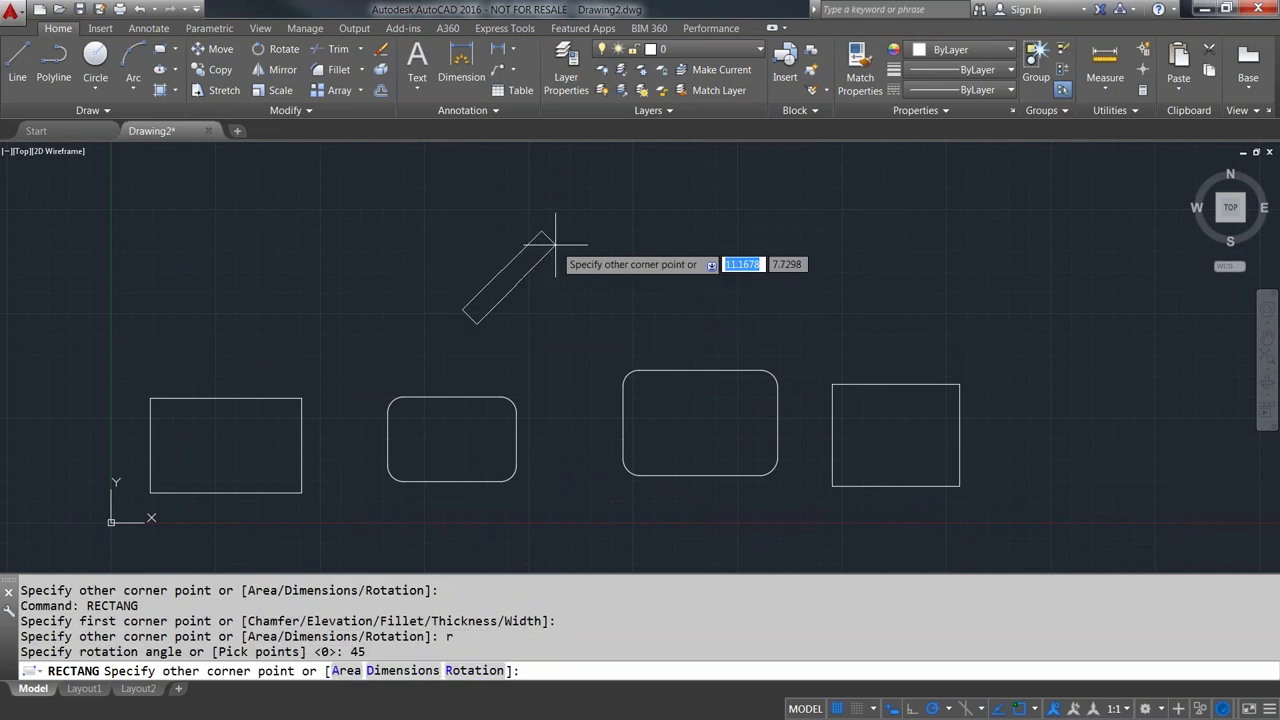
scroll(466, 214, down, 2)
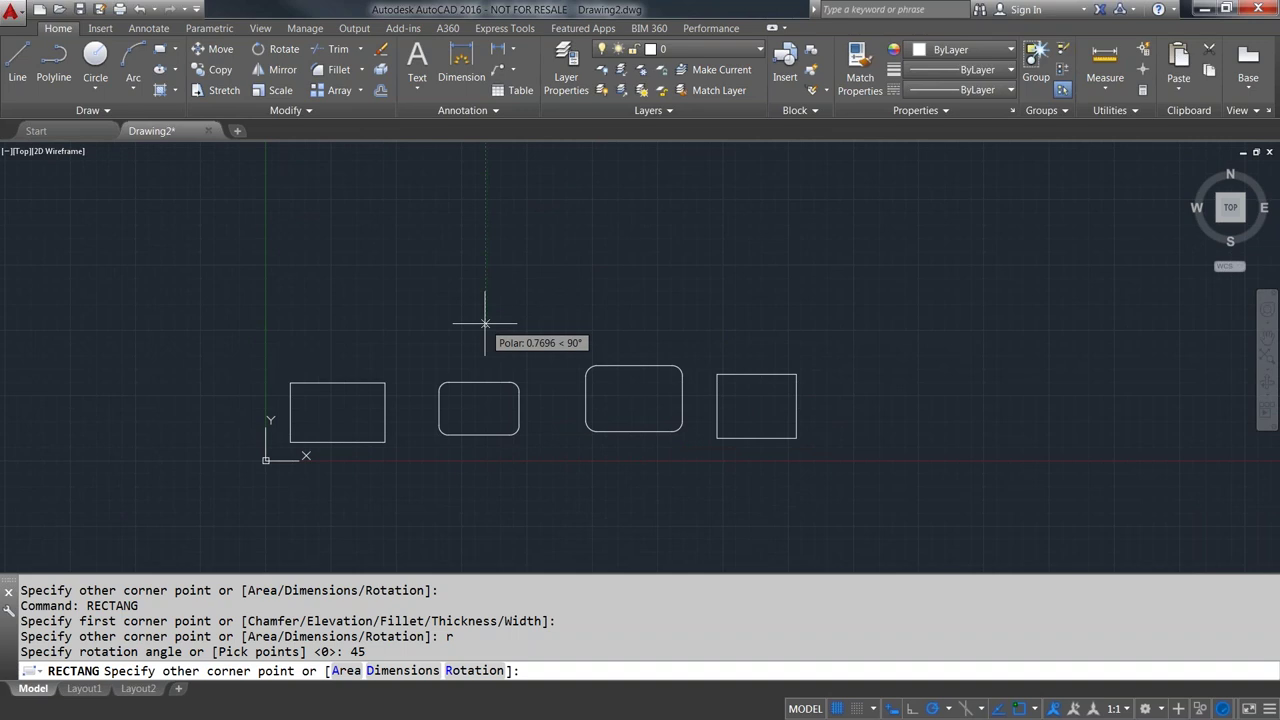
click(513, 176)
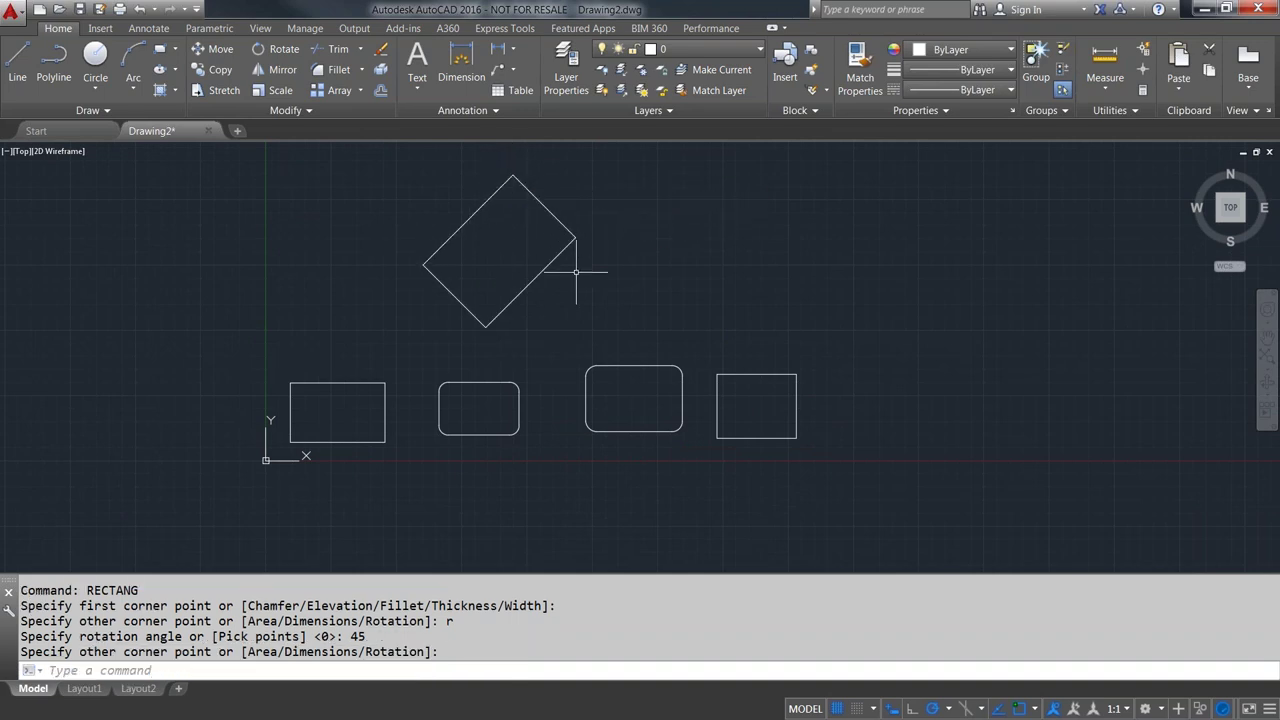
- Add two more 45° diamond rectangles to its right
key(Return)
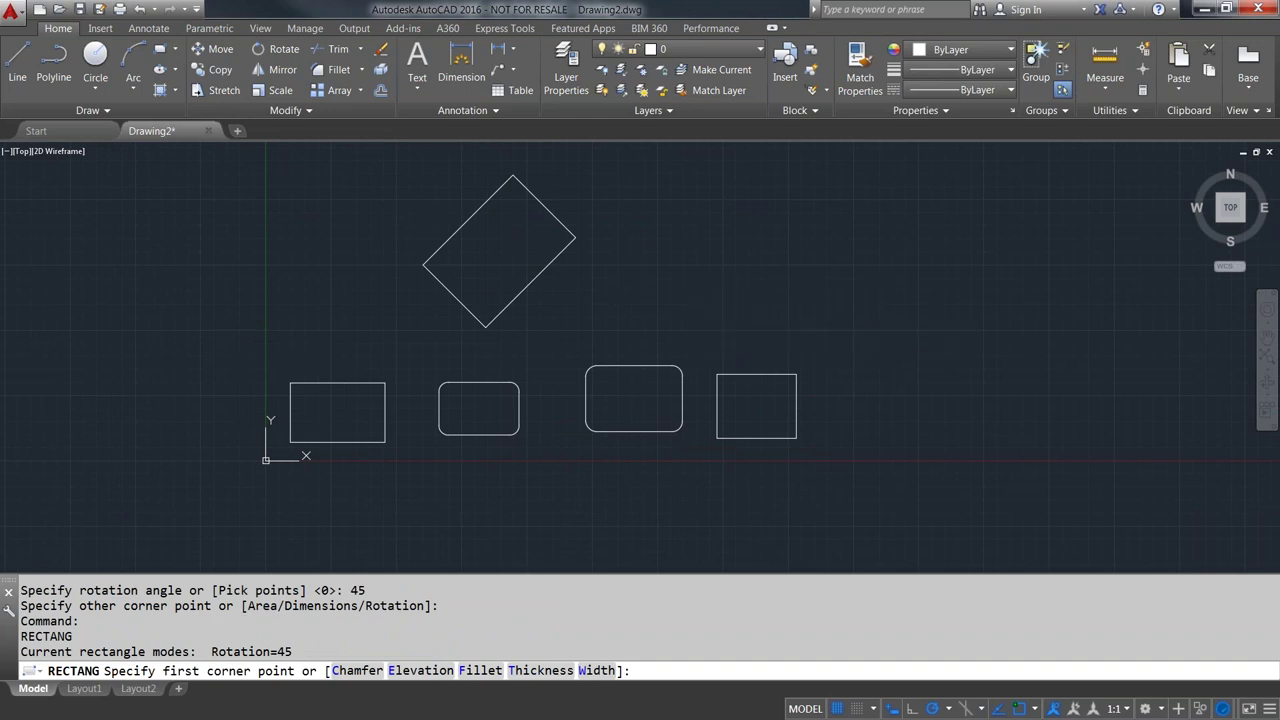
click(724, 317)
click(732, 197)
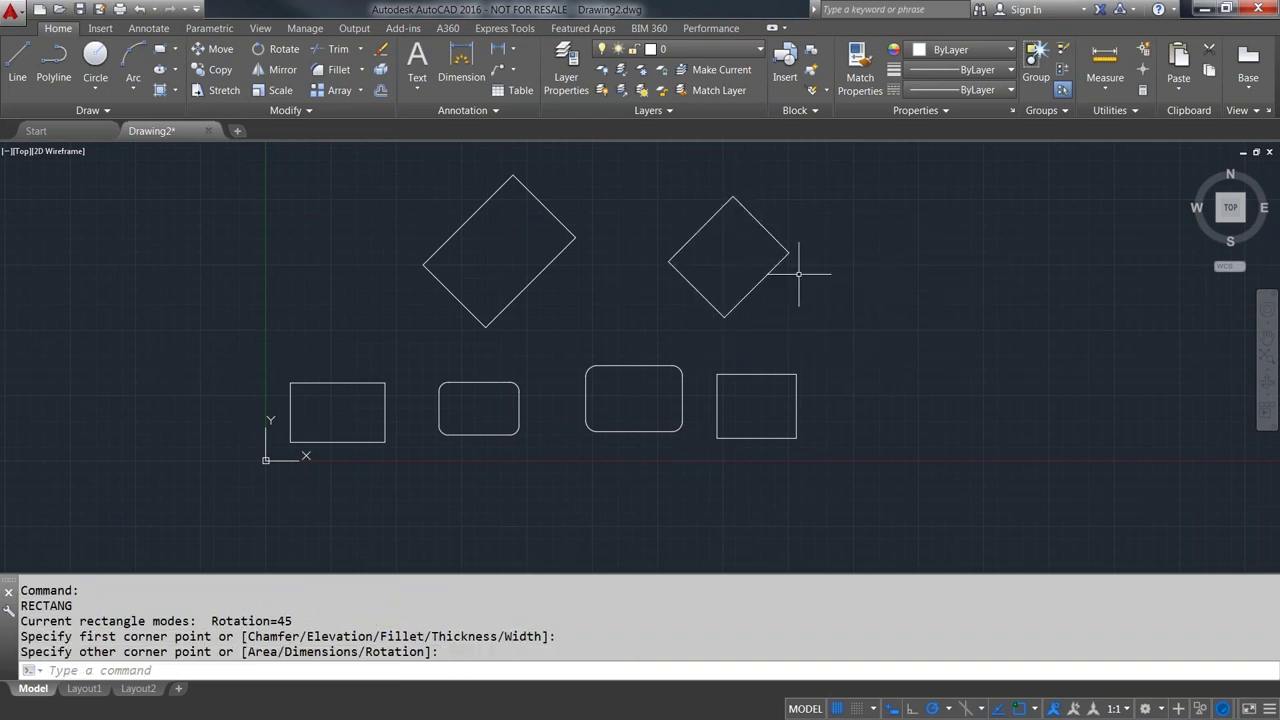
key(Return)
click(915, 330)
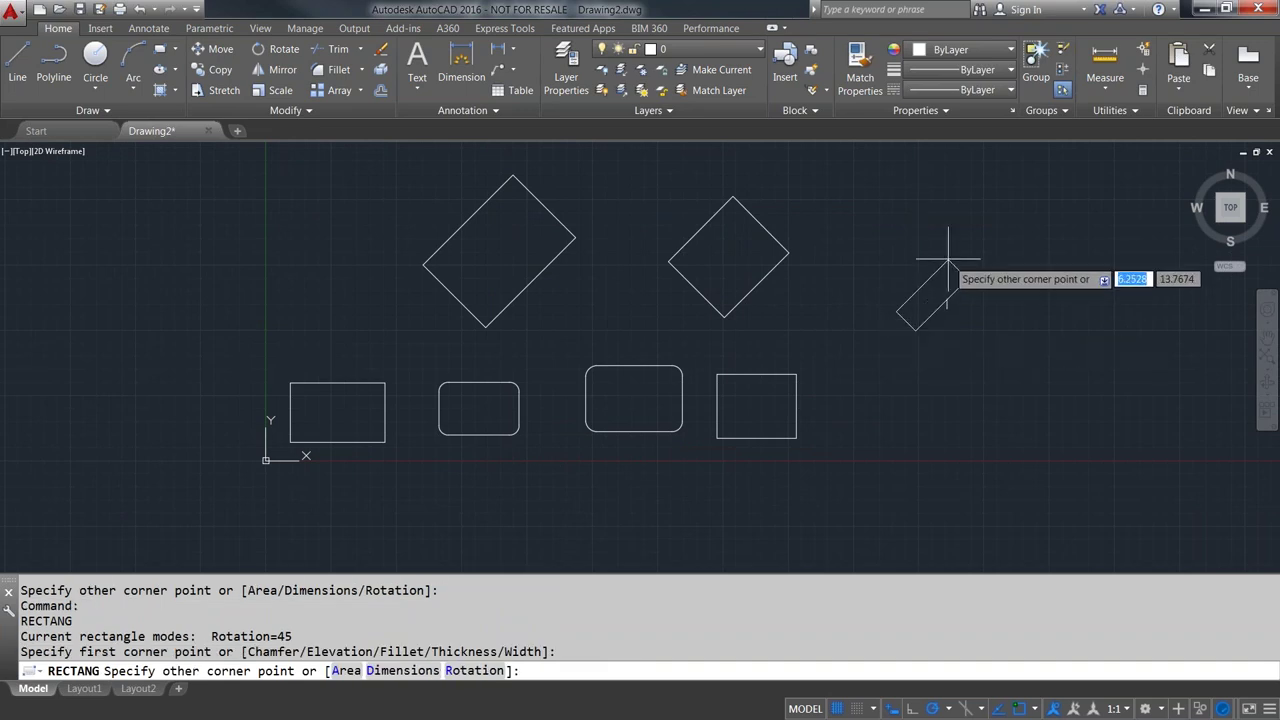
click(926, 217)
middle_drag(957, 249, 821, 273)
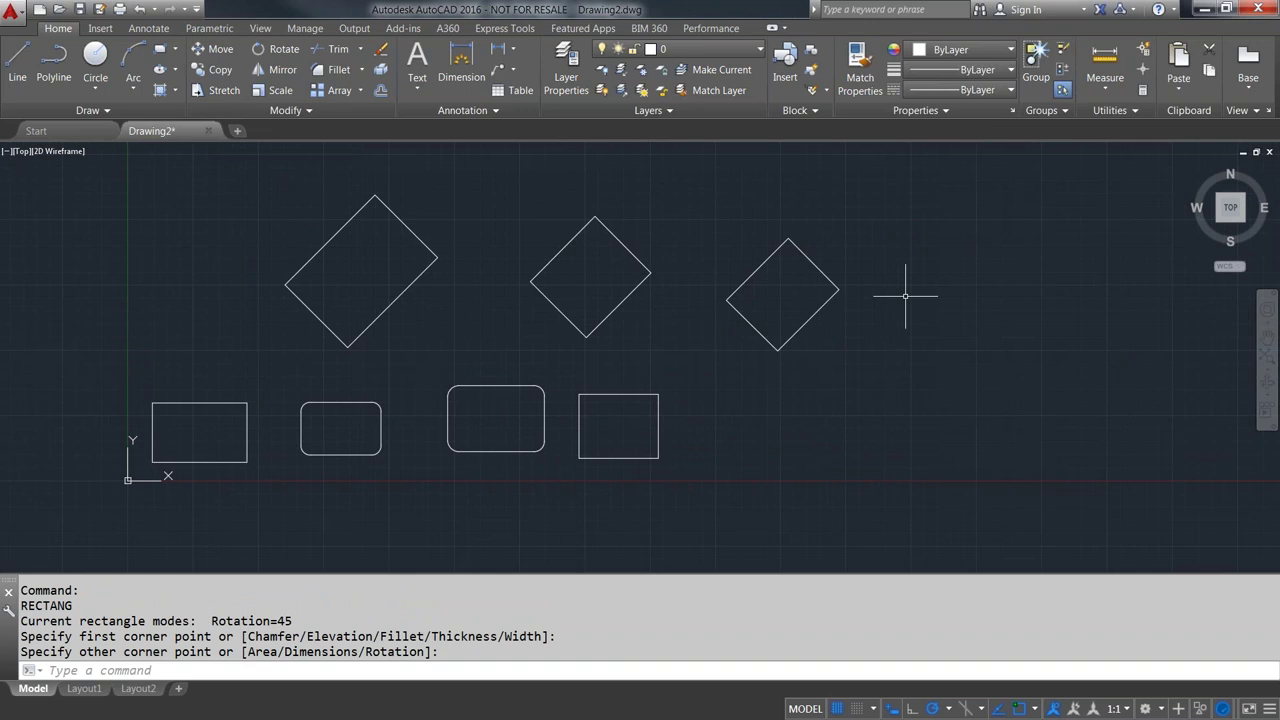
- Set rectangle rotation back to 0 and draw an upright rectangle
key(Return)
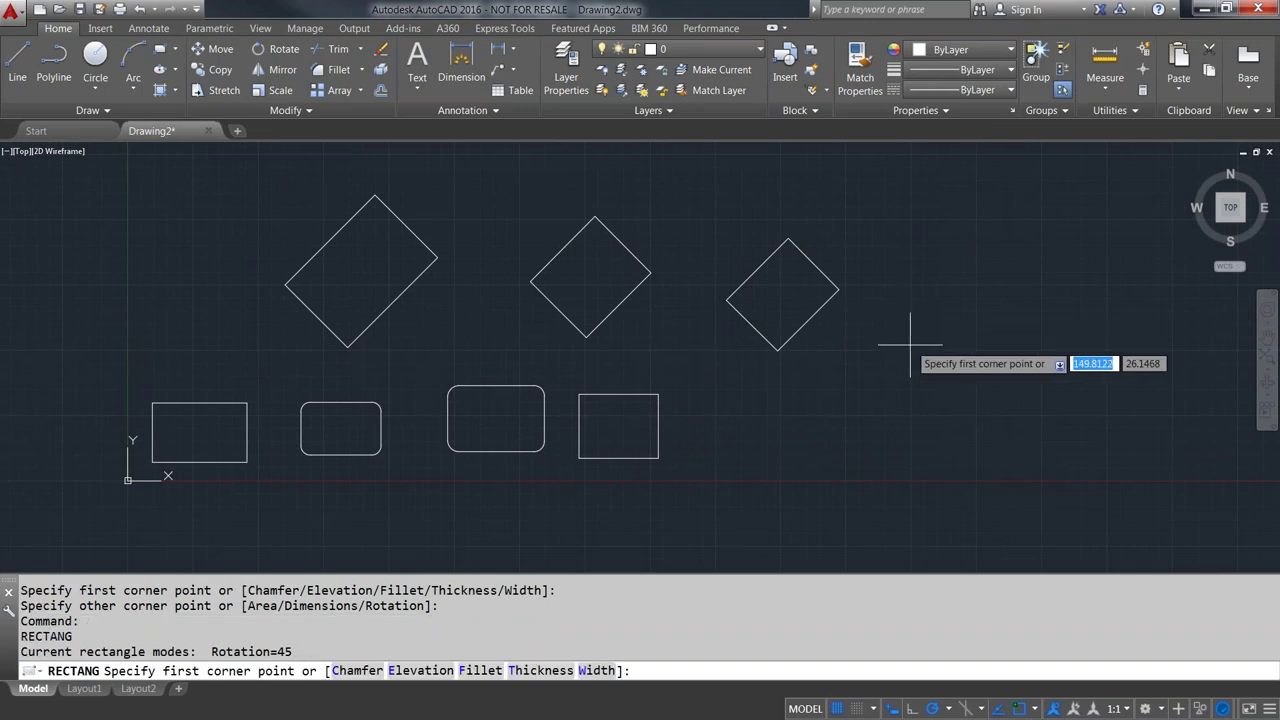
click(911, 340)
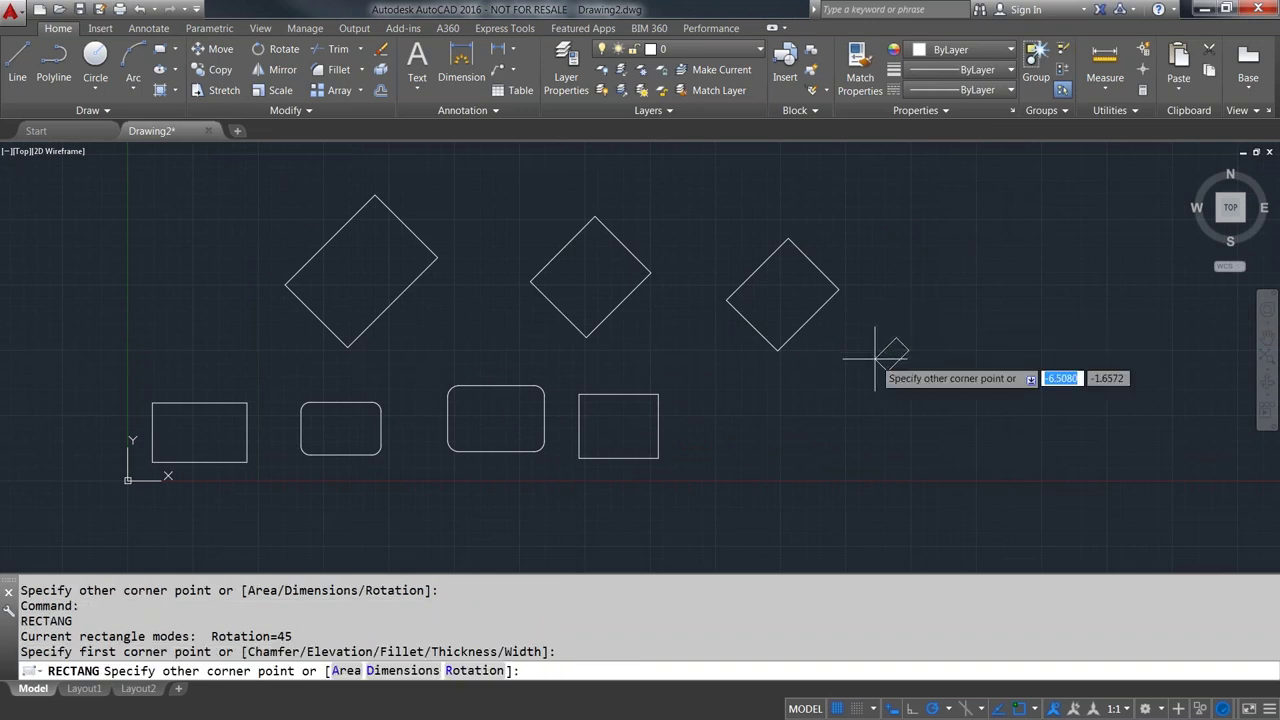
text(r)
key(Return)
text(0)
key(Return)
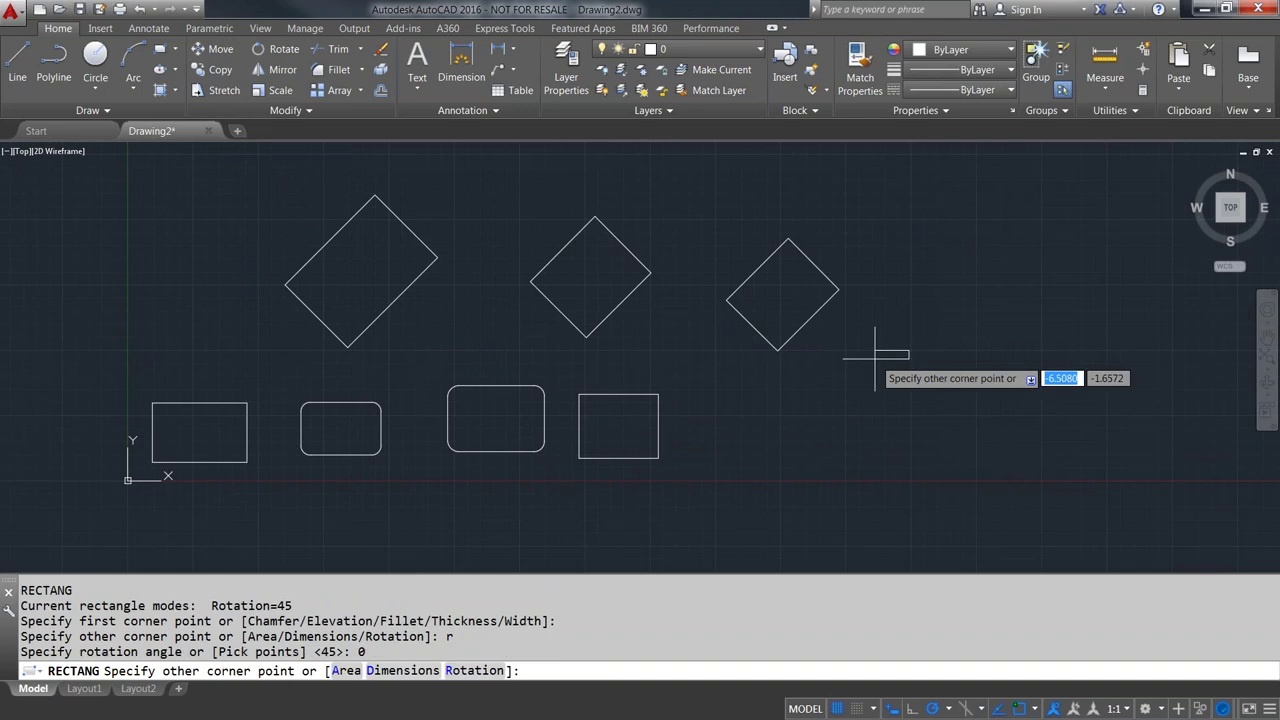
click(1034, 262)
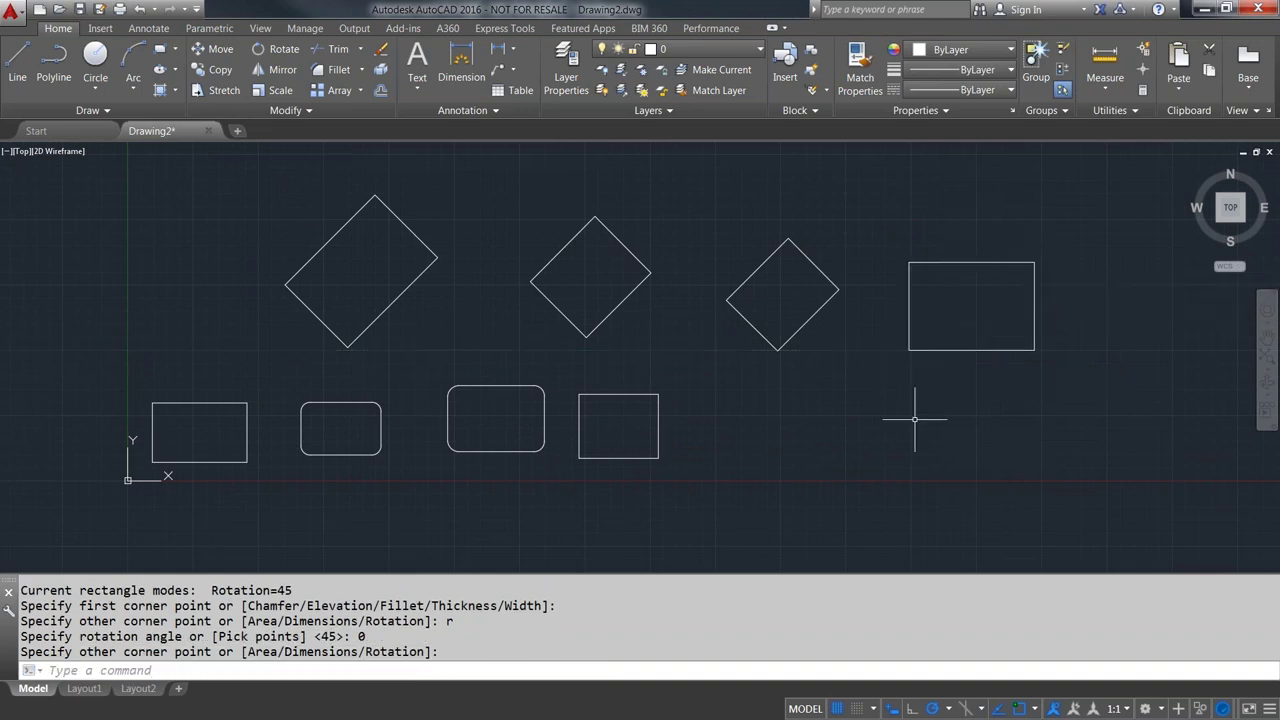
middle_drag(914, 414, 912, 386)
- Window-select all eight rectangles and delete them
click(1126, 453)
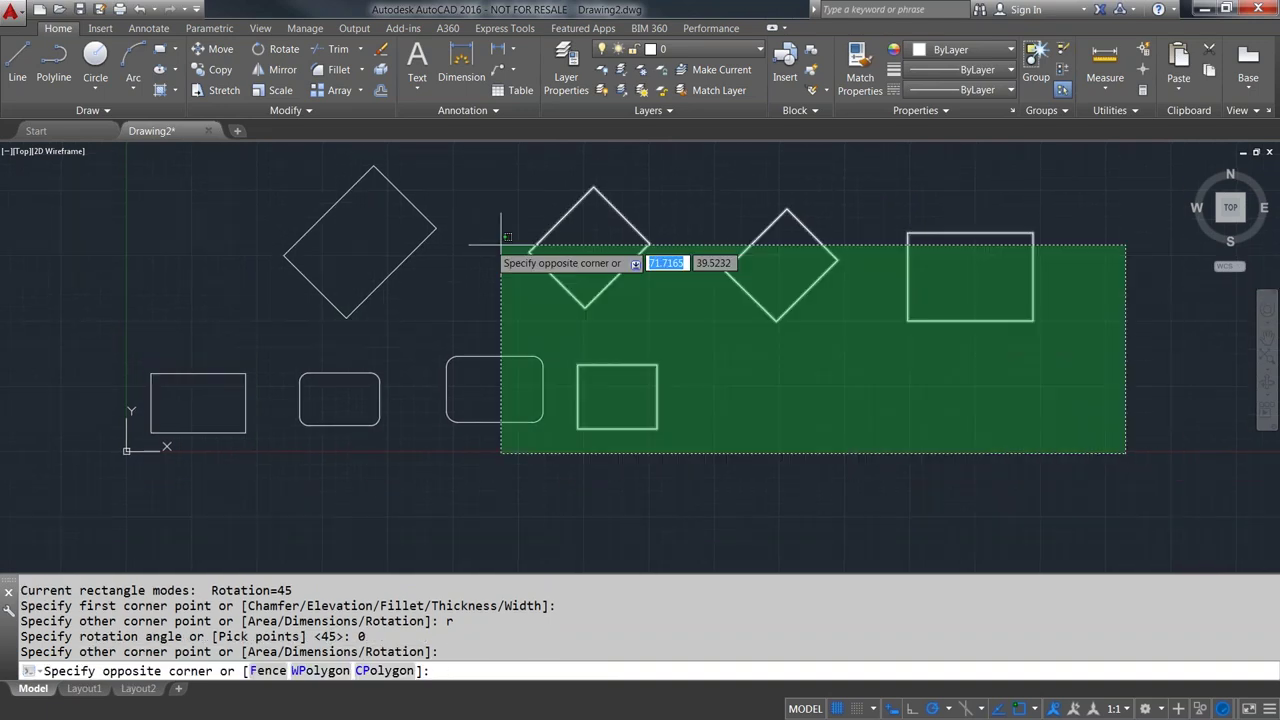
click(130, 215)
key(Delete)
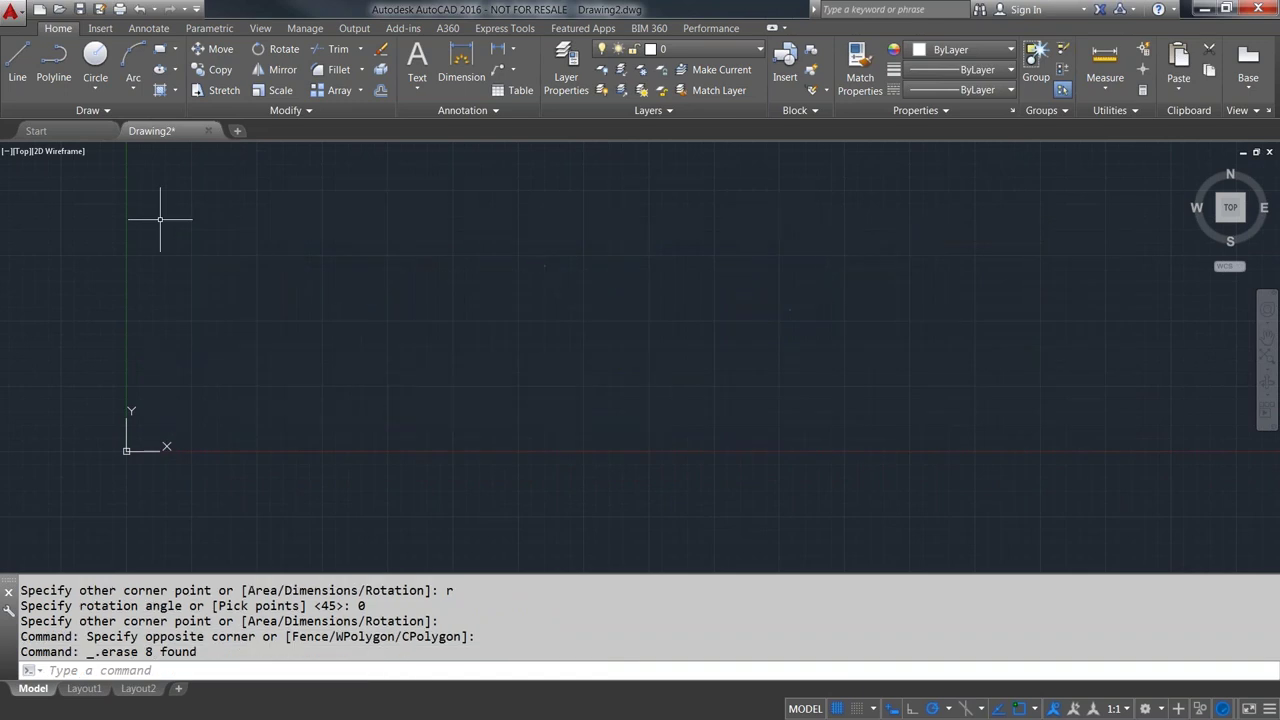
- Draw a rectangle by area 175 with a length of 25
key(Up)
key(Up)
key(Return)
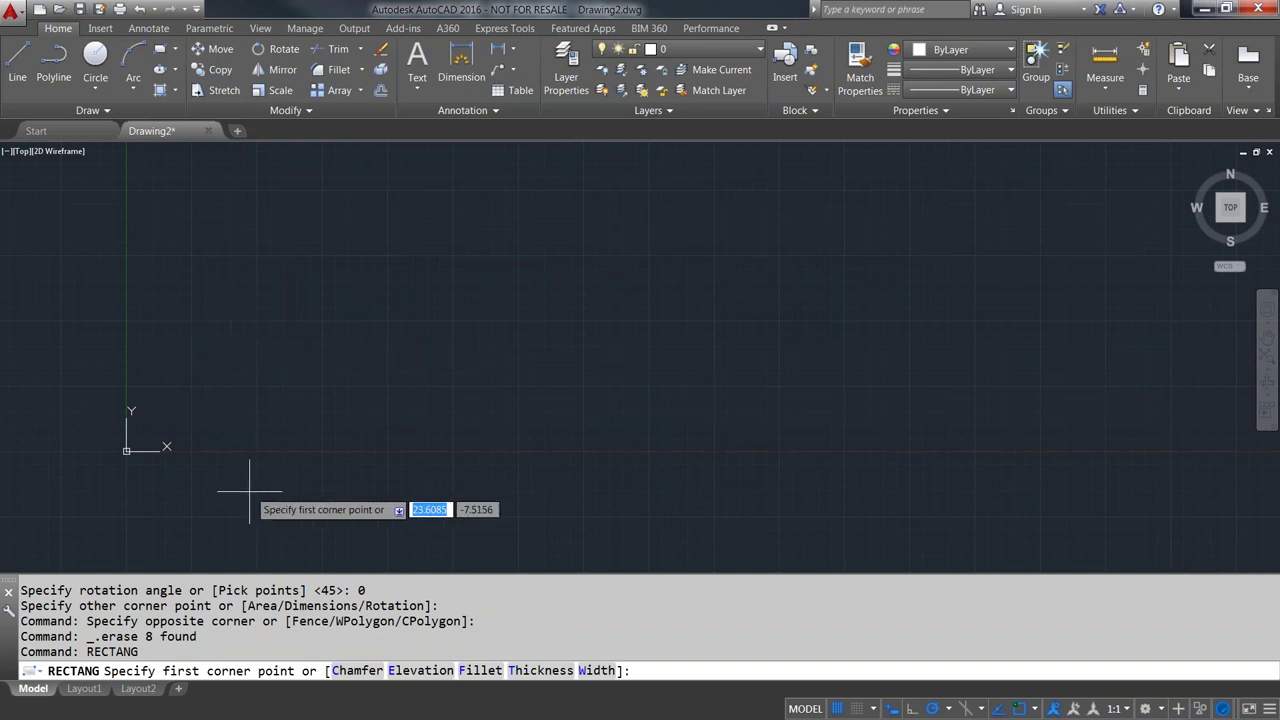
click(262, 500)
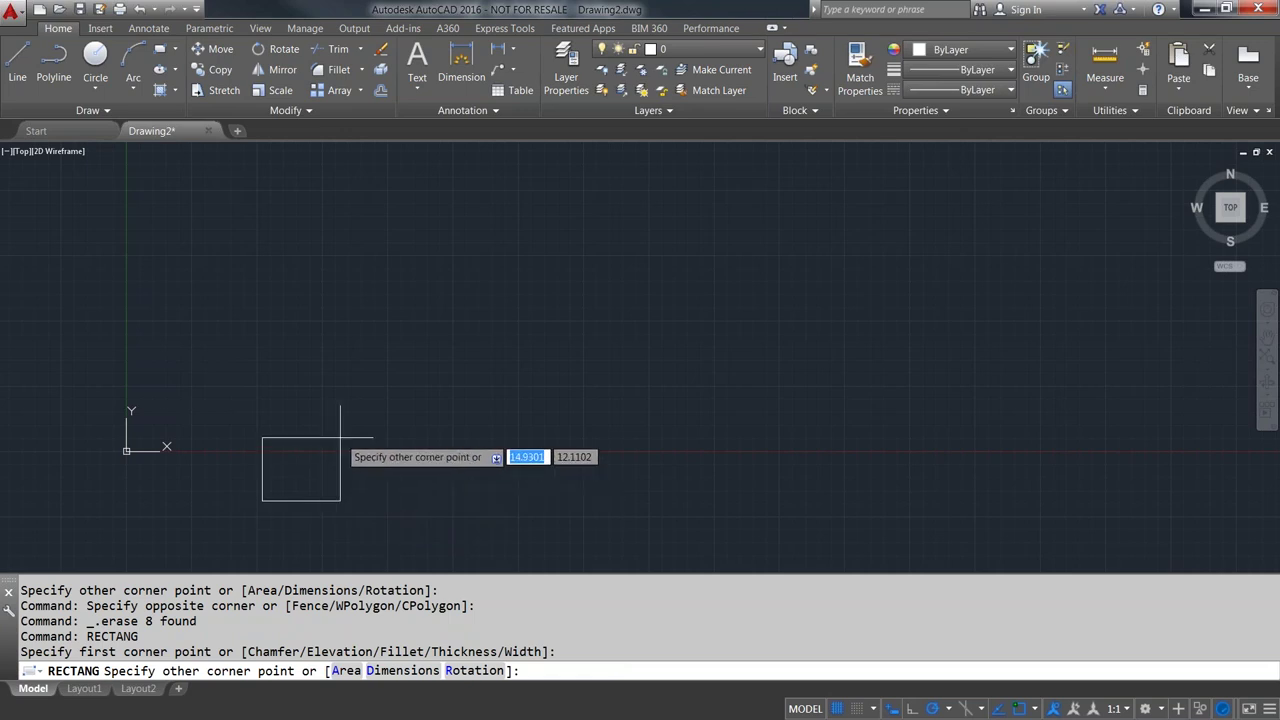
text(a)
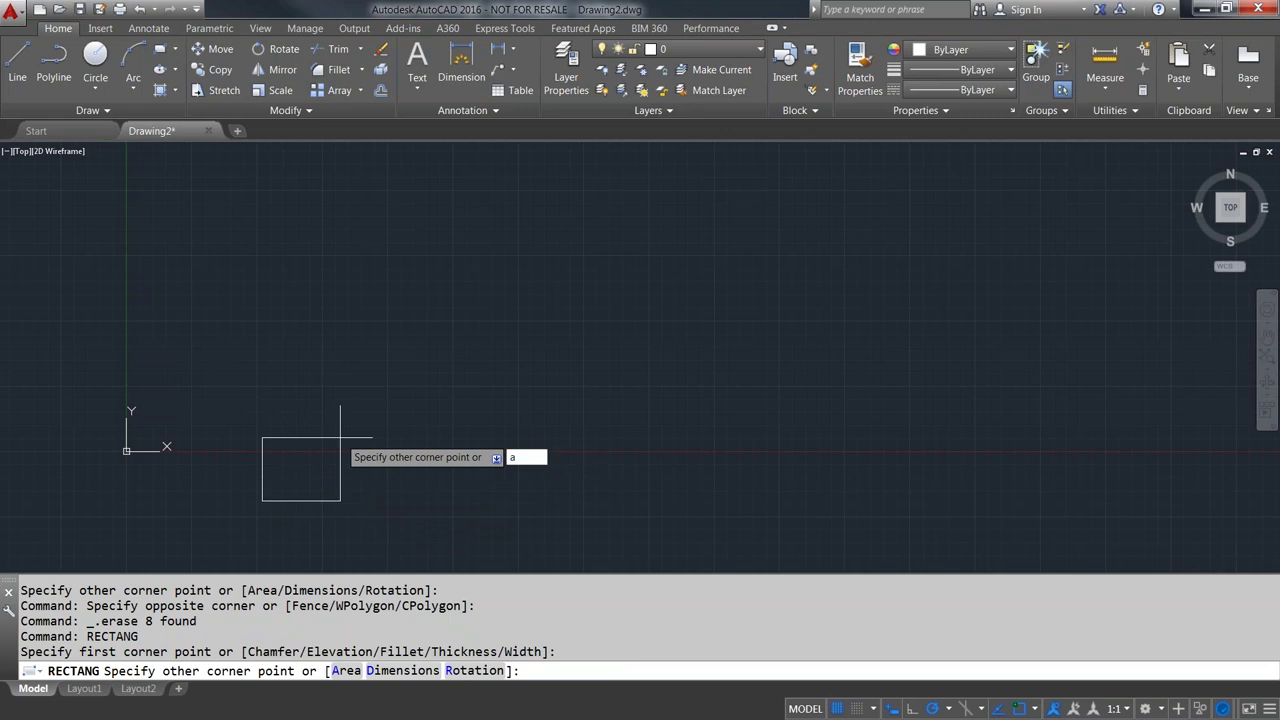
key(Return)
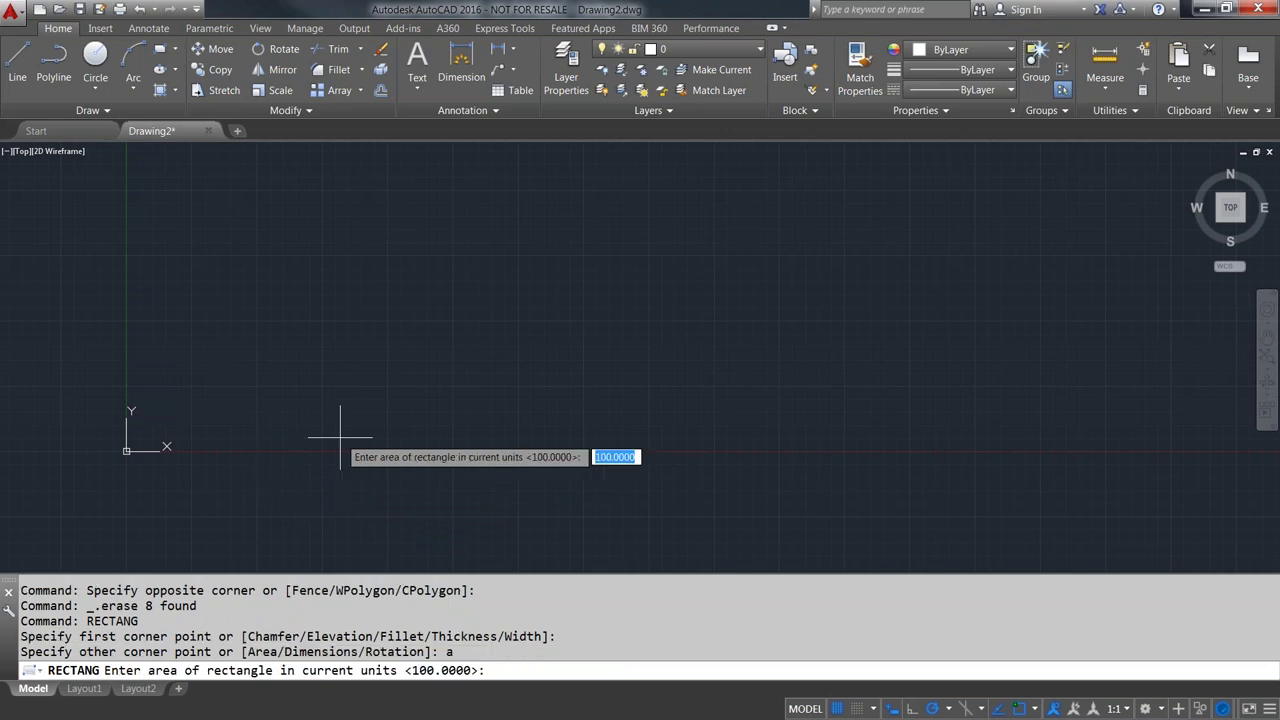
text(175)
key(Return)
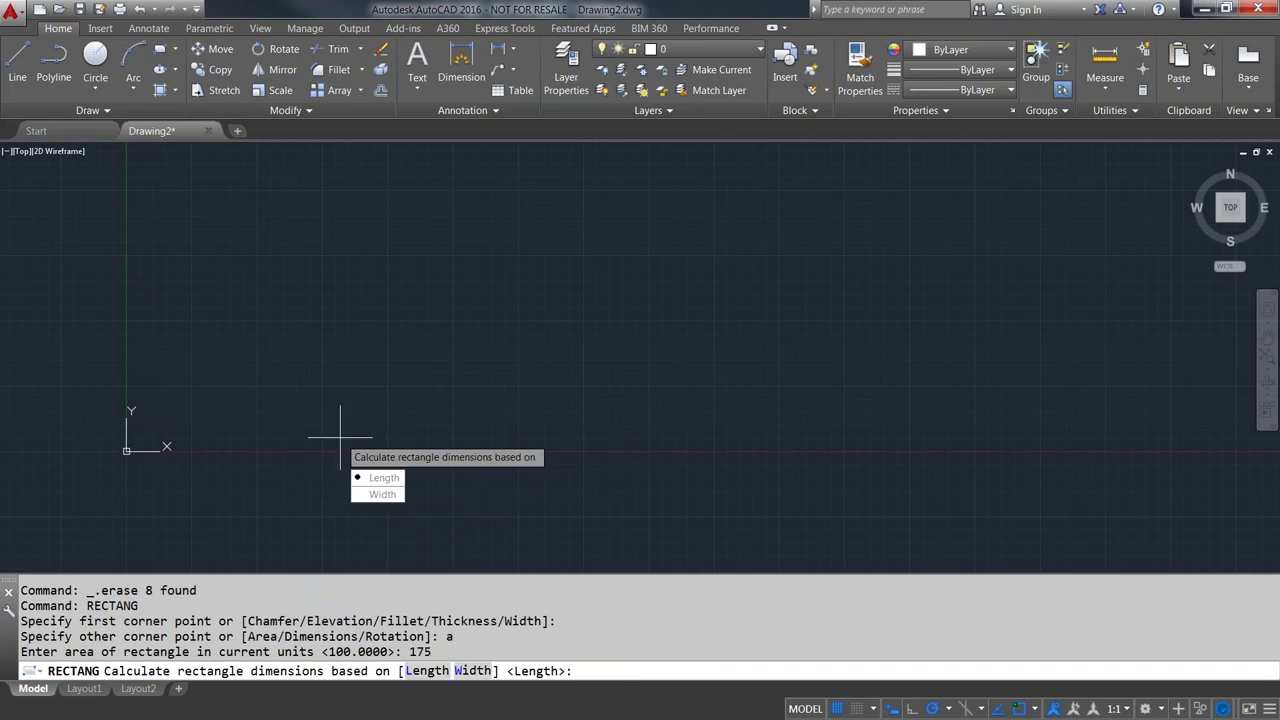
key(Return)
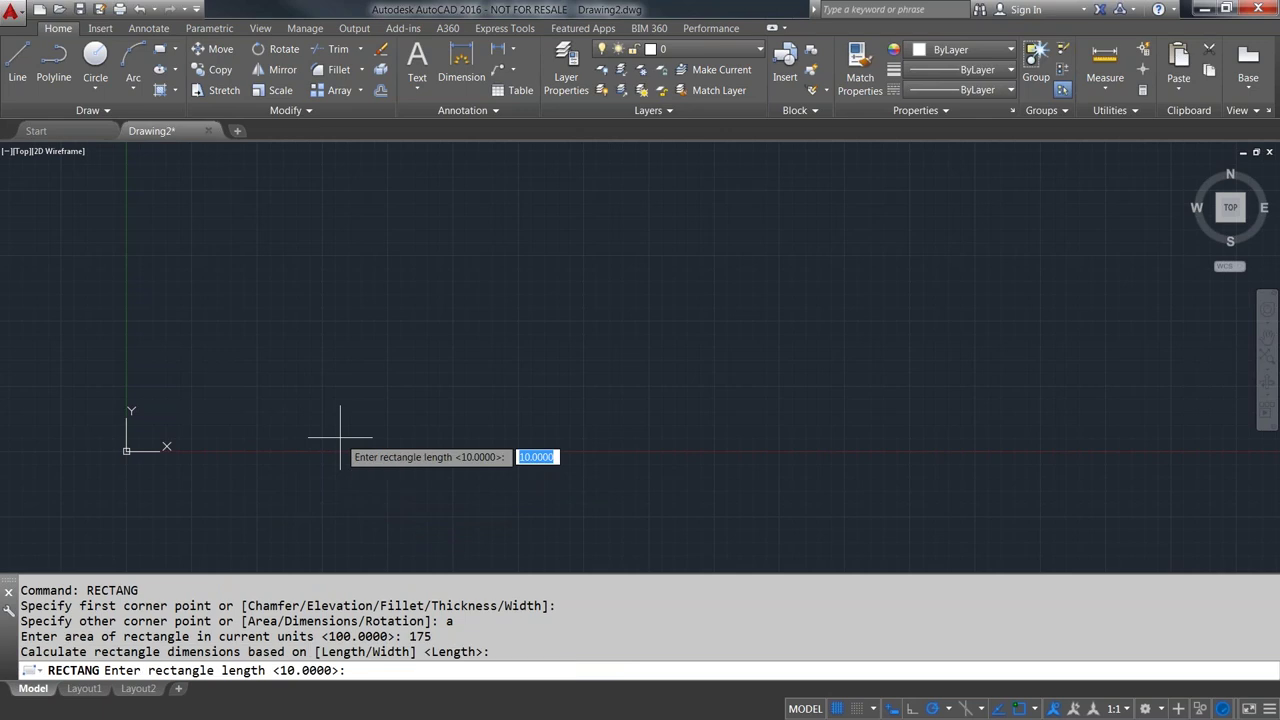
text(25)
key(Return)
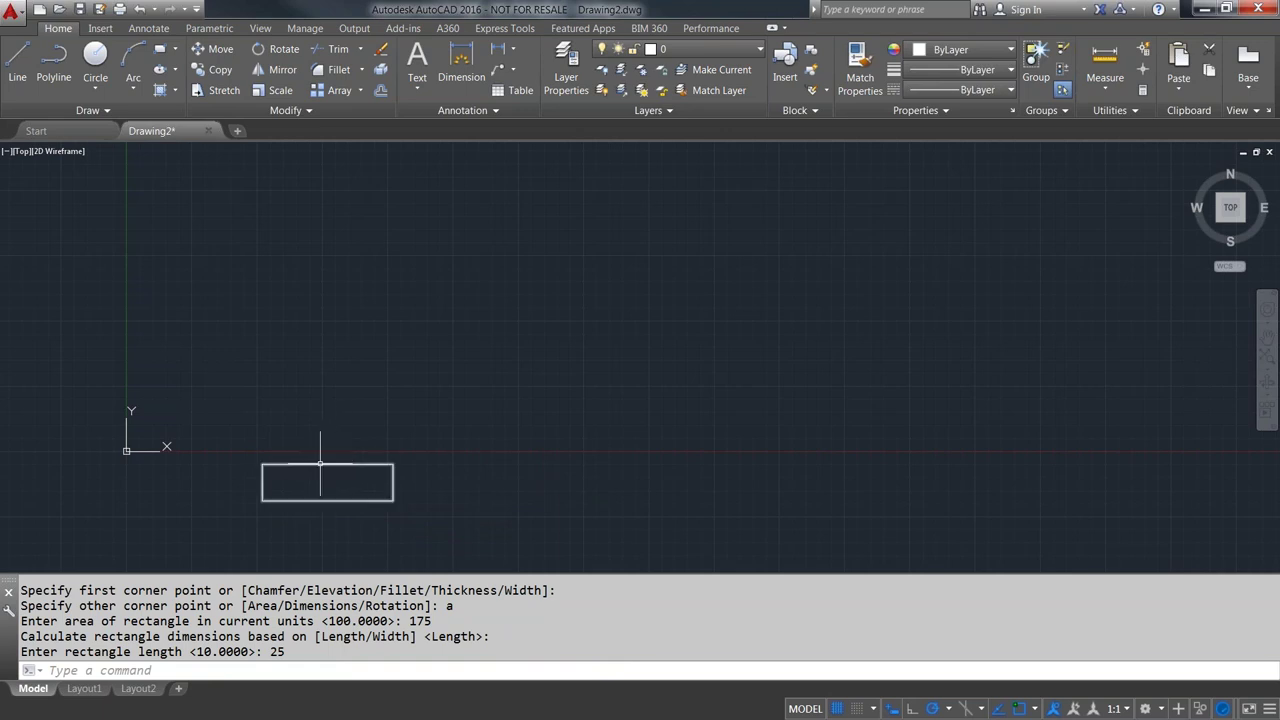
- Select the new rectangle and open its properties
mouse_move(320, 464)
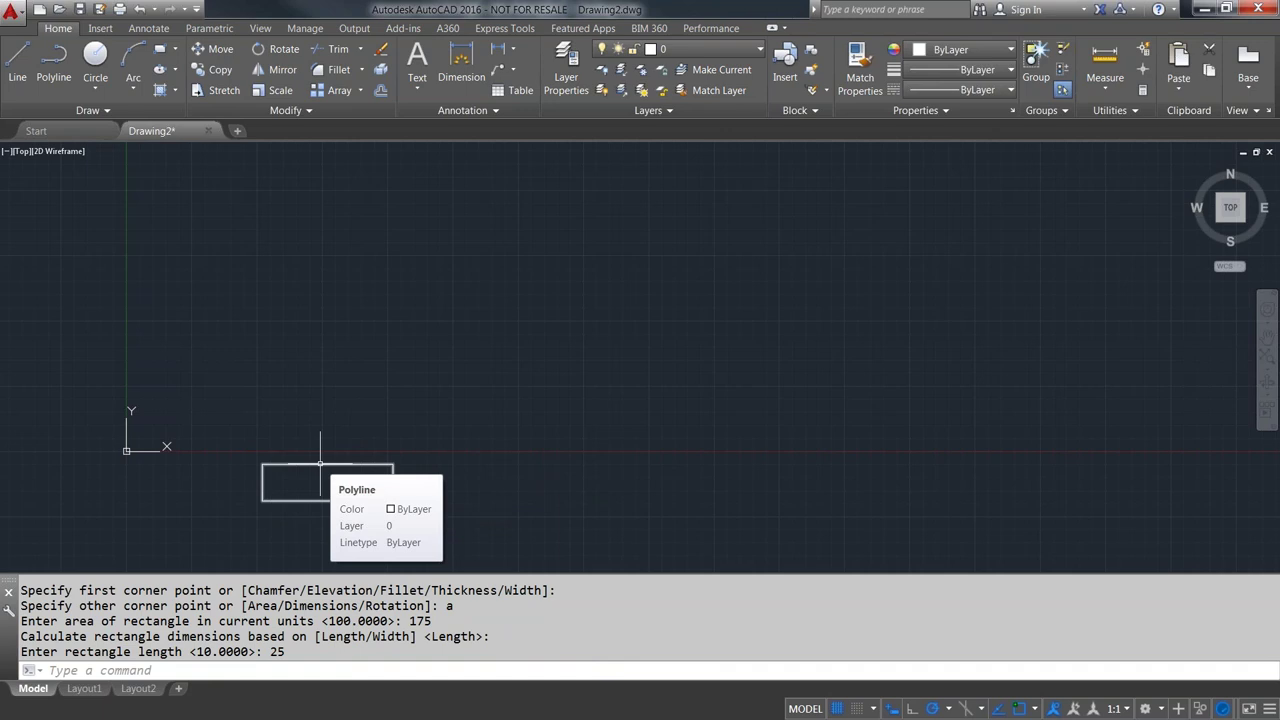
click(320, 464)
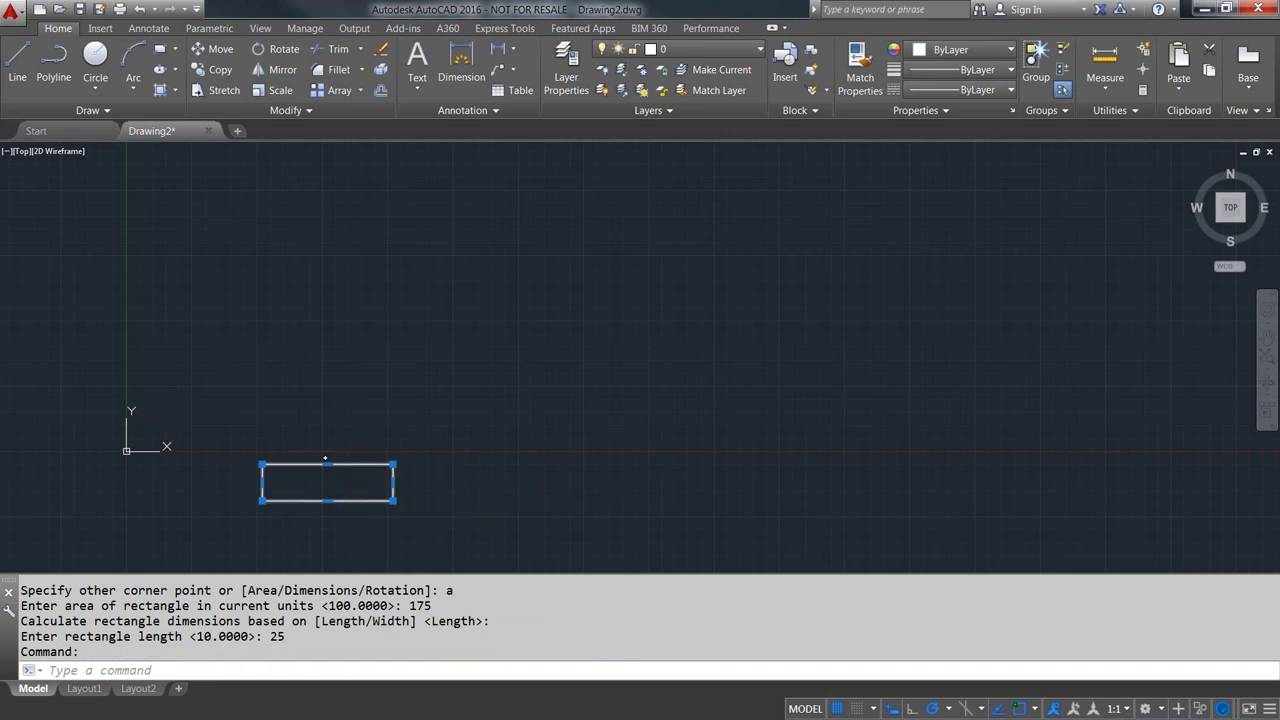
double_click(320, 464)
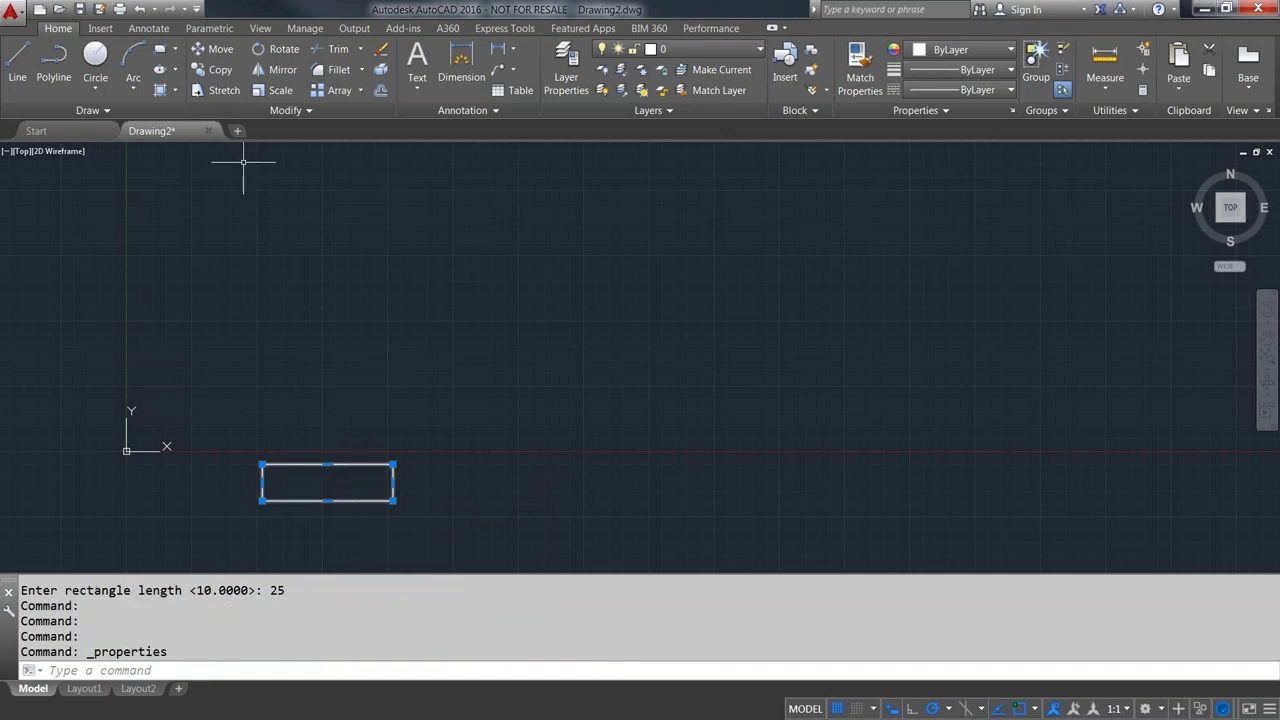
drag(8, 90, 506, 210)
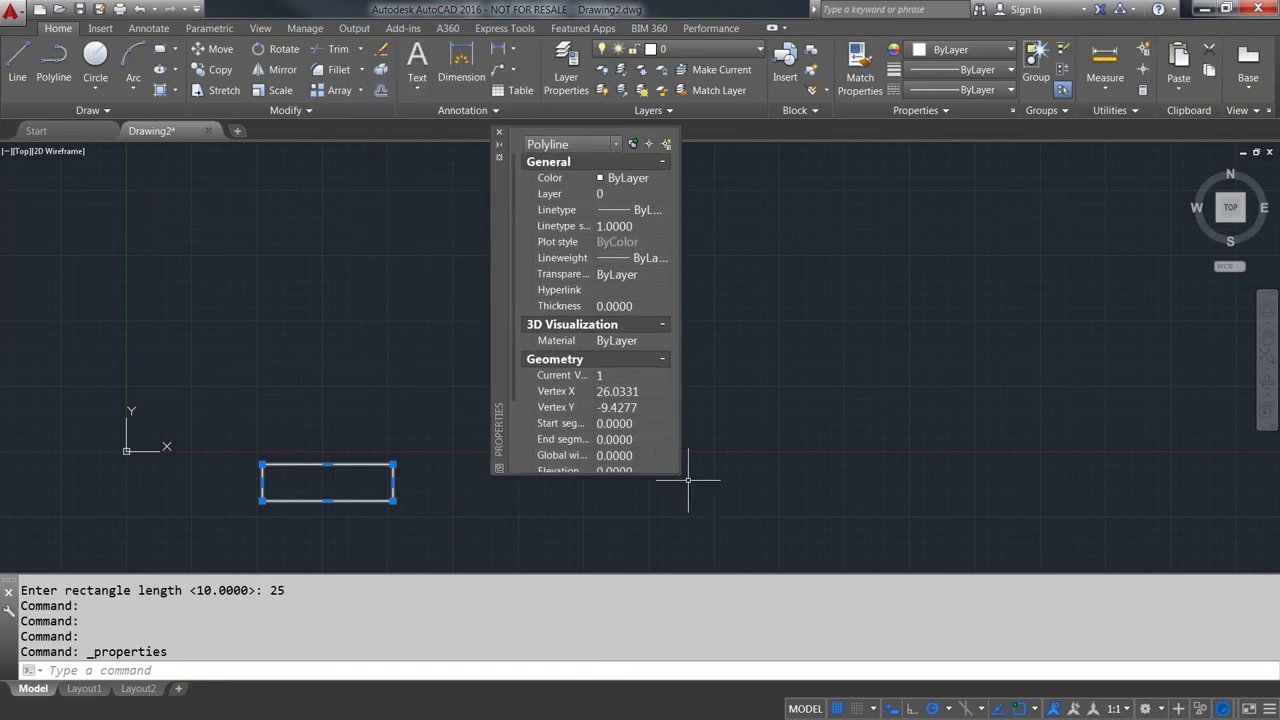
drag(680, 475, 763, 552)
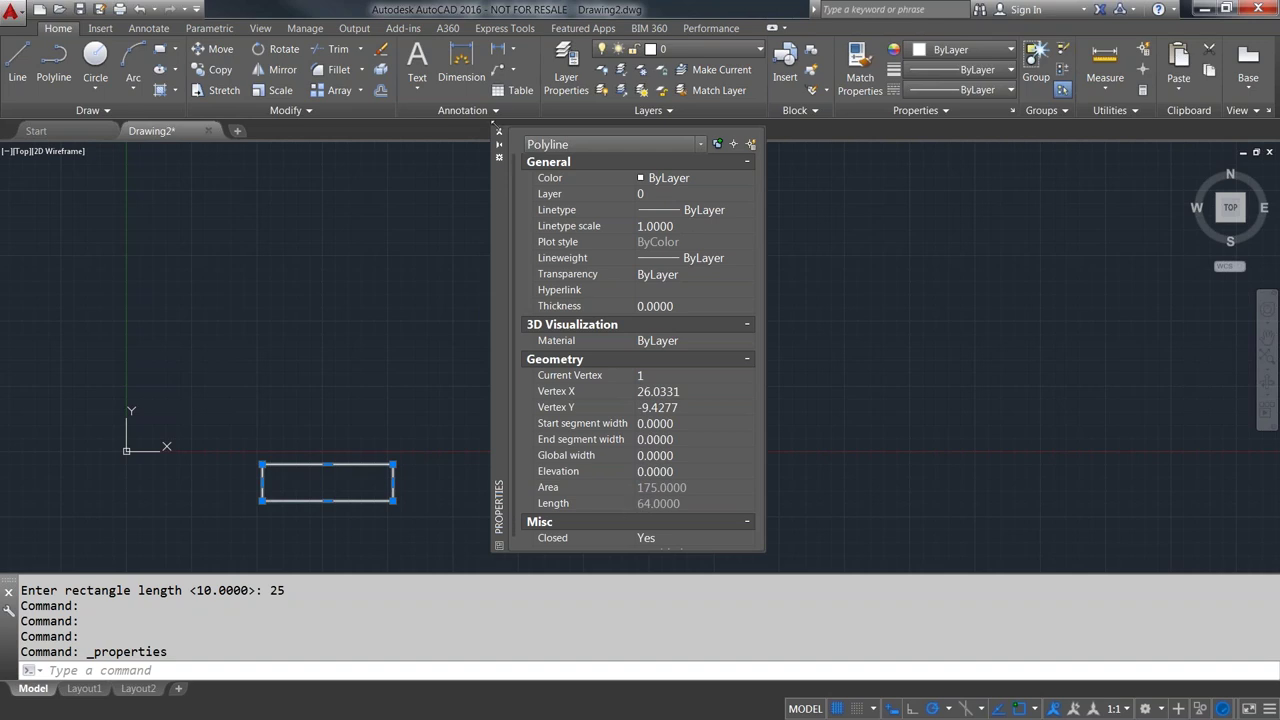
click(499, 132)
key(Escape)
- Erase the area-based rectangle and recentre the view on the origin
click(438, 500)
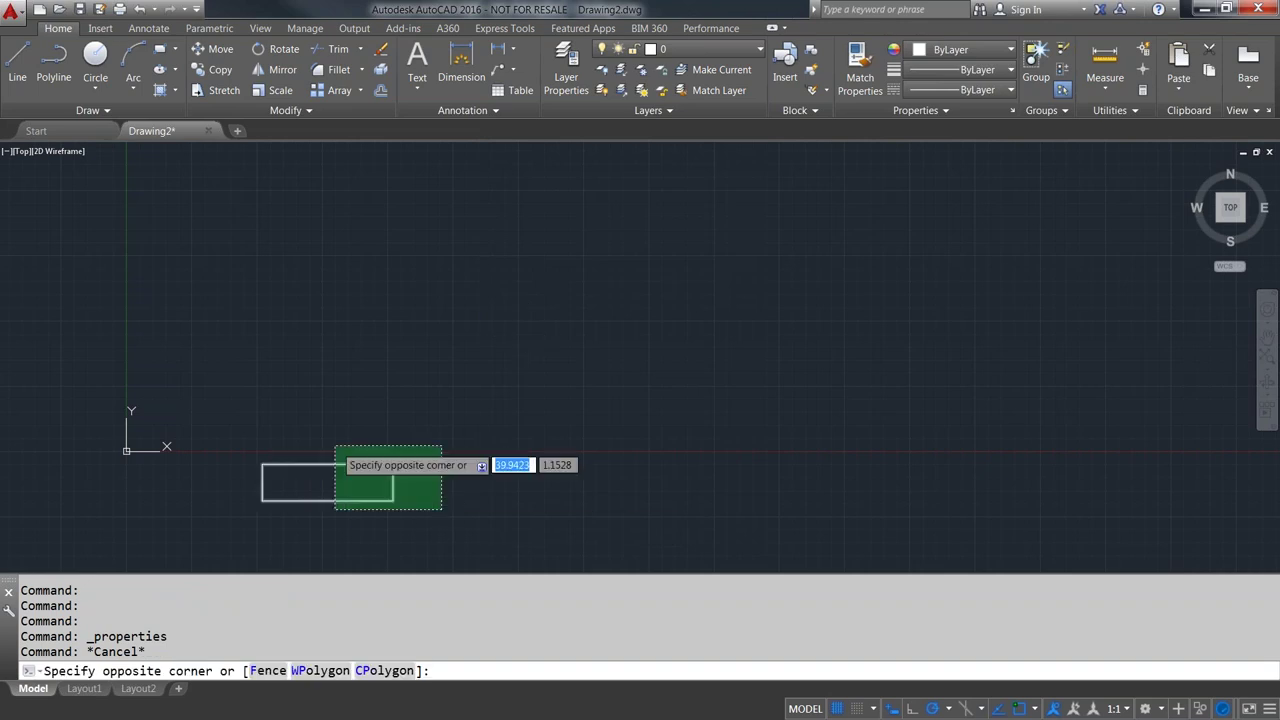
click(335, 443)
key(Delete)
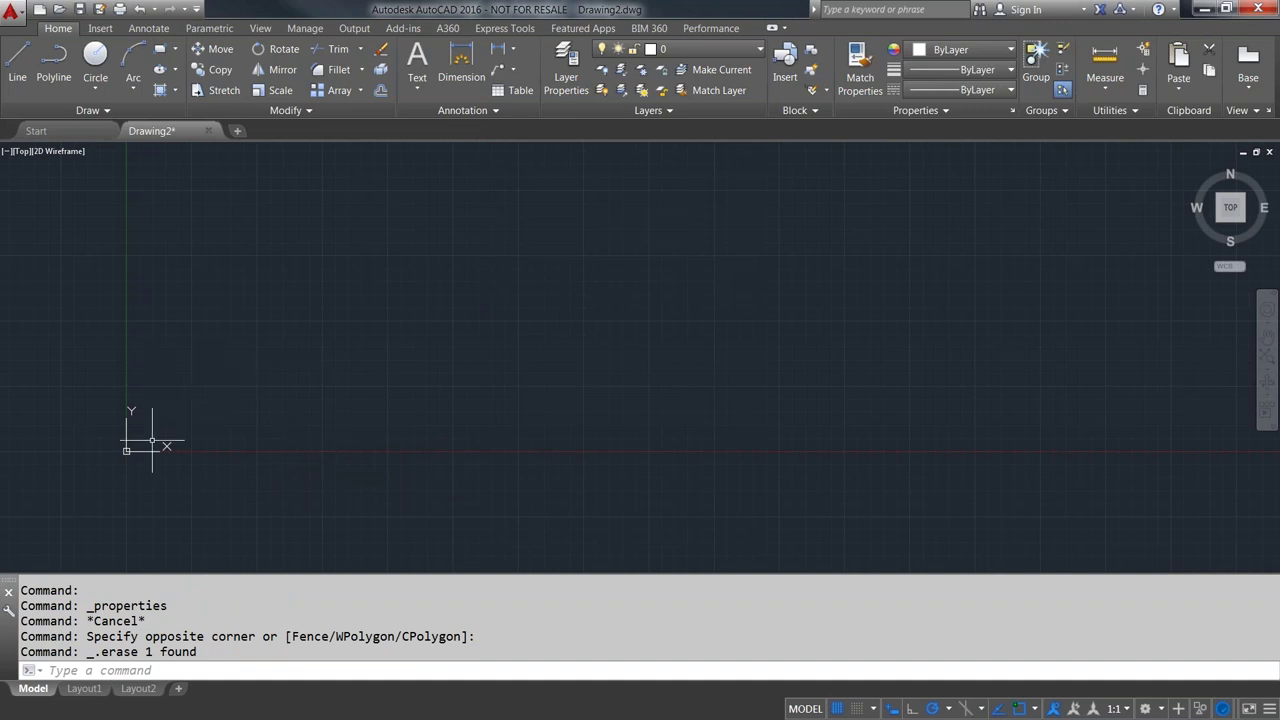
mouse_move(134, 449)
middle_down()
mouse_move(251, 437)
mouse_move(275, 412)
middle_up()
- Start RECTANG at a corner and enter dimensions of length 15 and width 85
text(RECTANG)
key(Return)
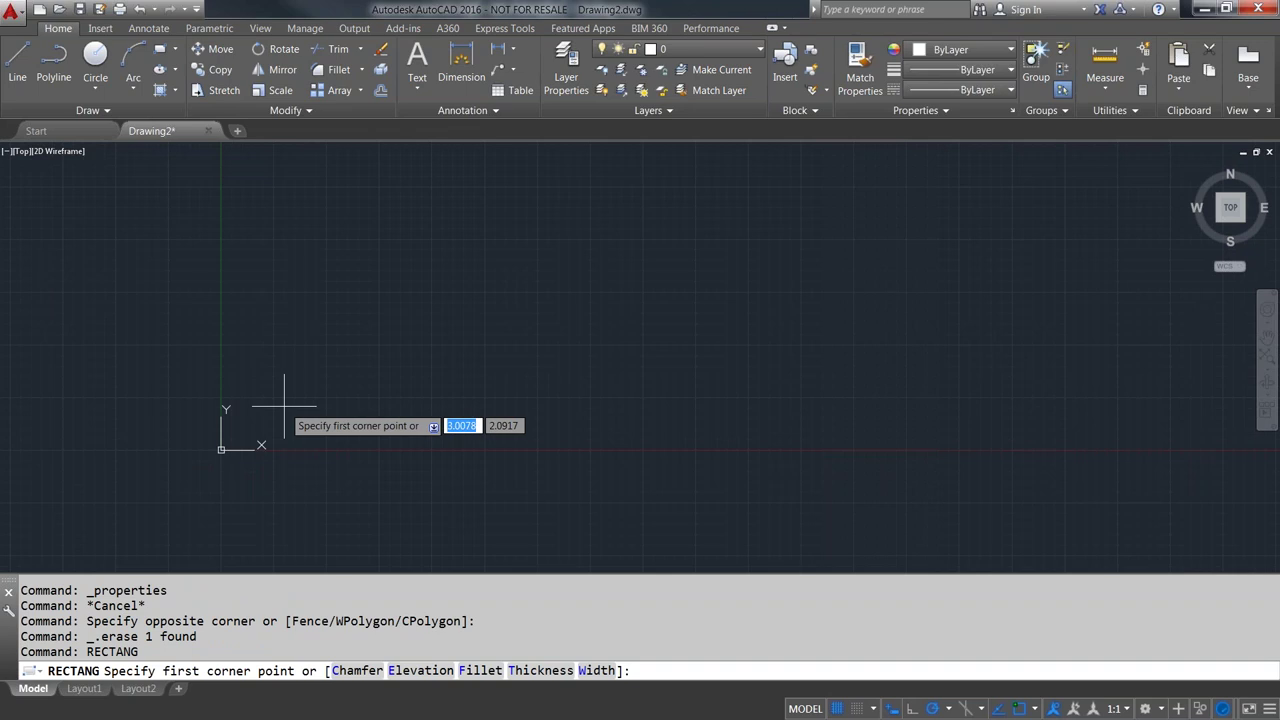
click(351, 436)
text(d)
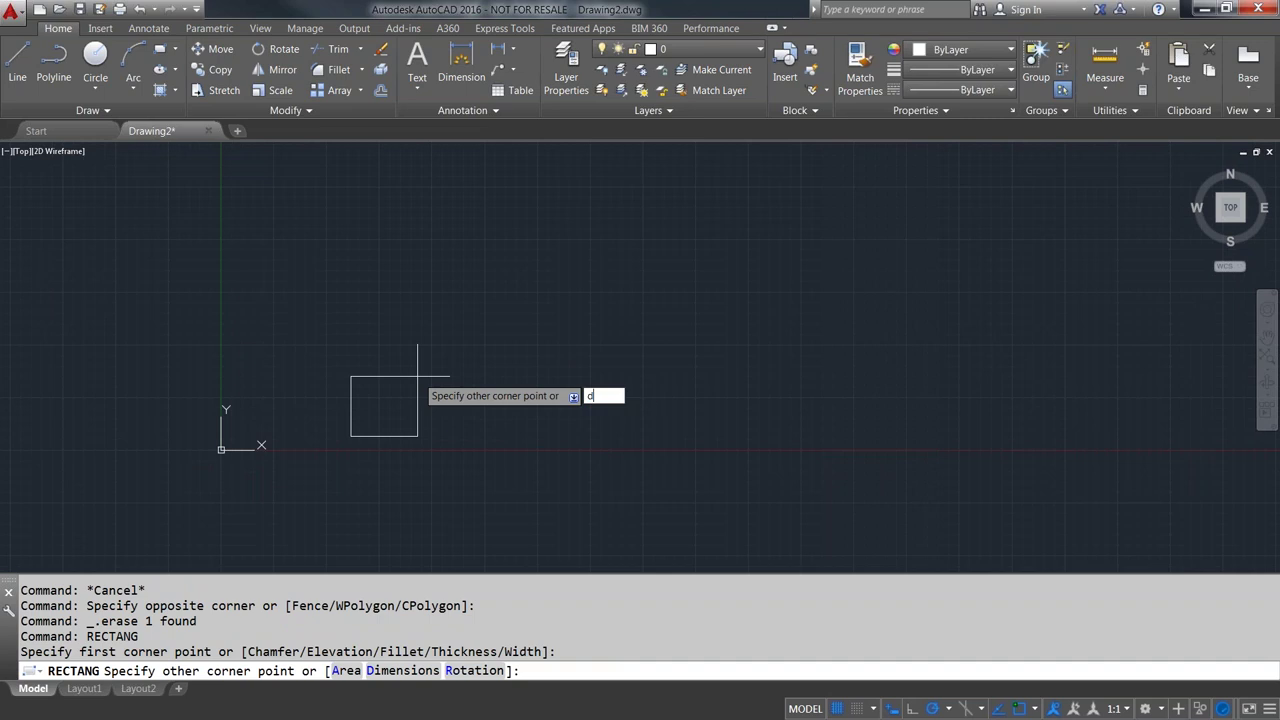
key(Return)
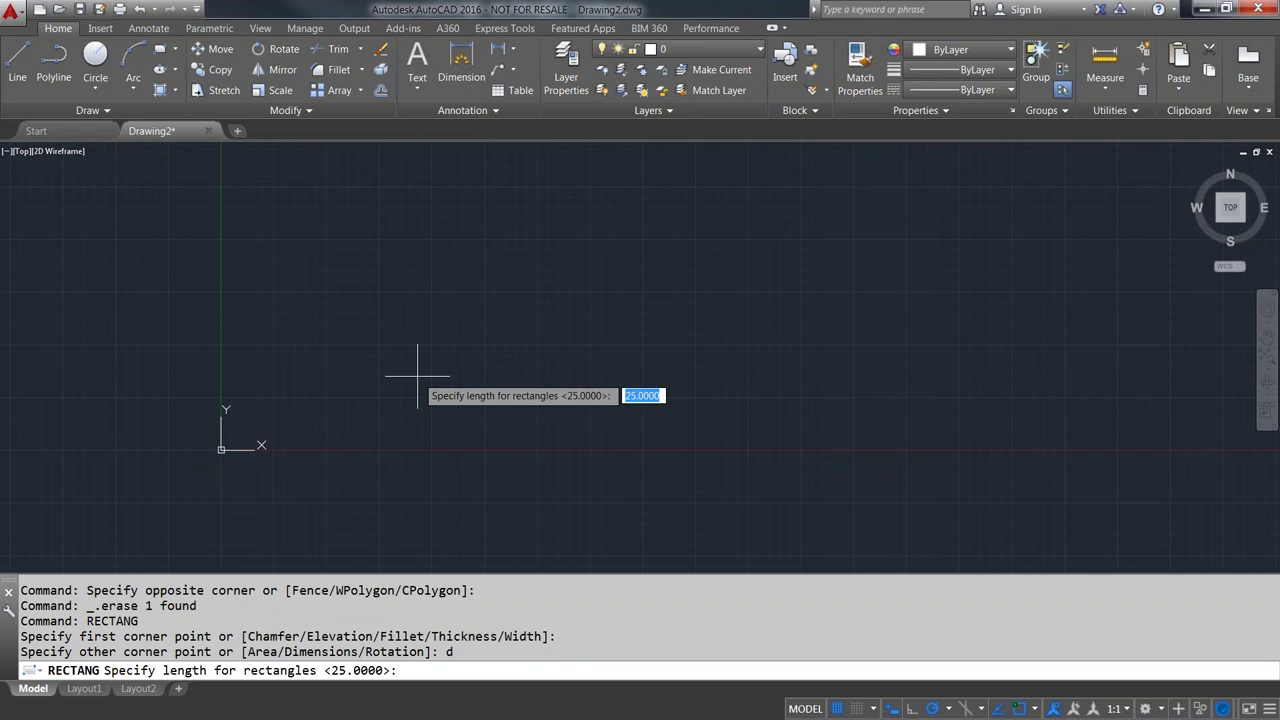
text(15)
key(Return)
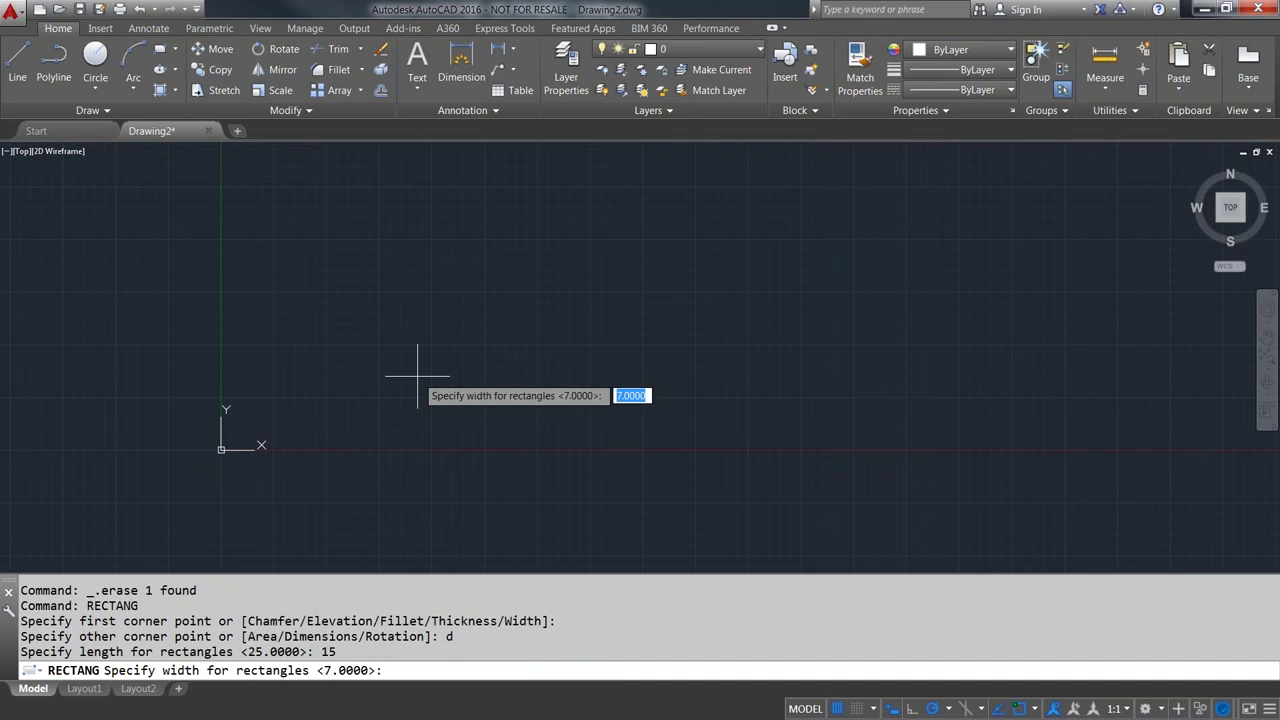
text(85)
key(Return)
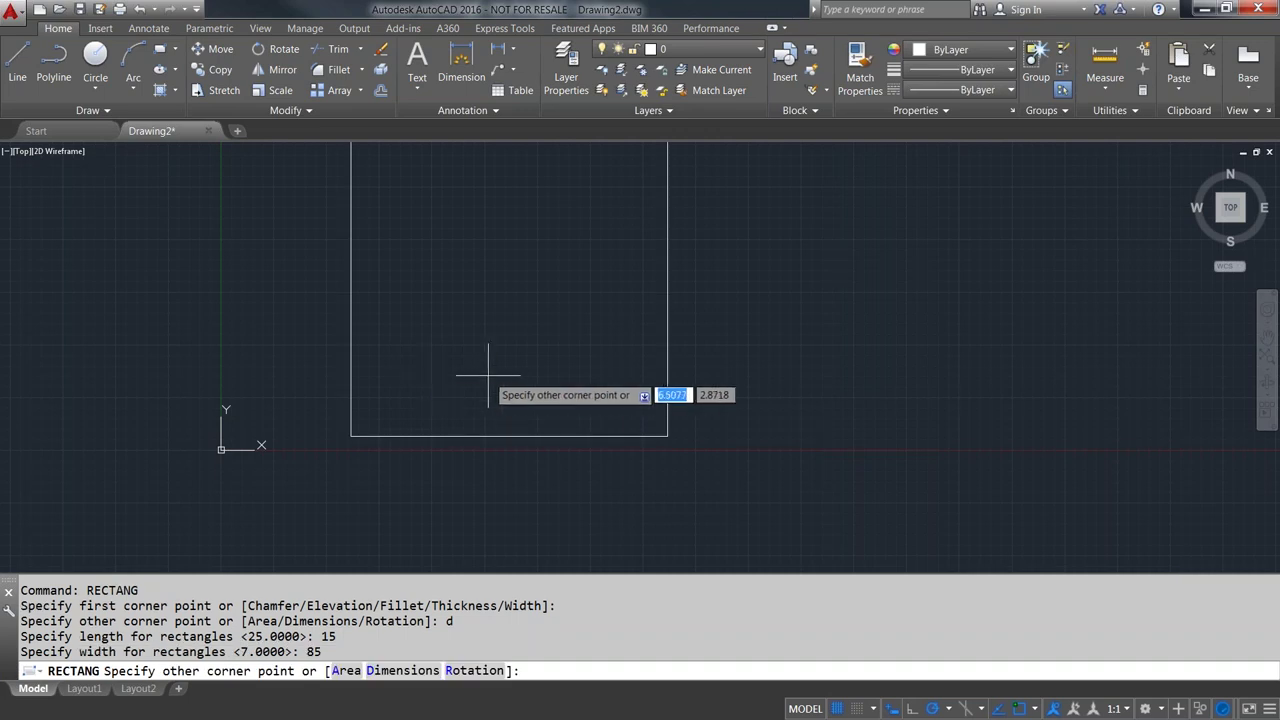
- Place the 15 by 85 rectangle above its first corner, then select it
scroll(492, 373, down, 4)
middle_drag(486, 317, 486, 413)
scroll(490, 412, down, 1)
scroll(497, 394, down, 1)
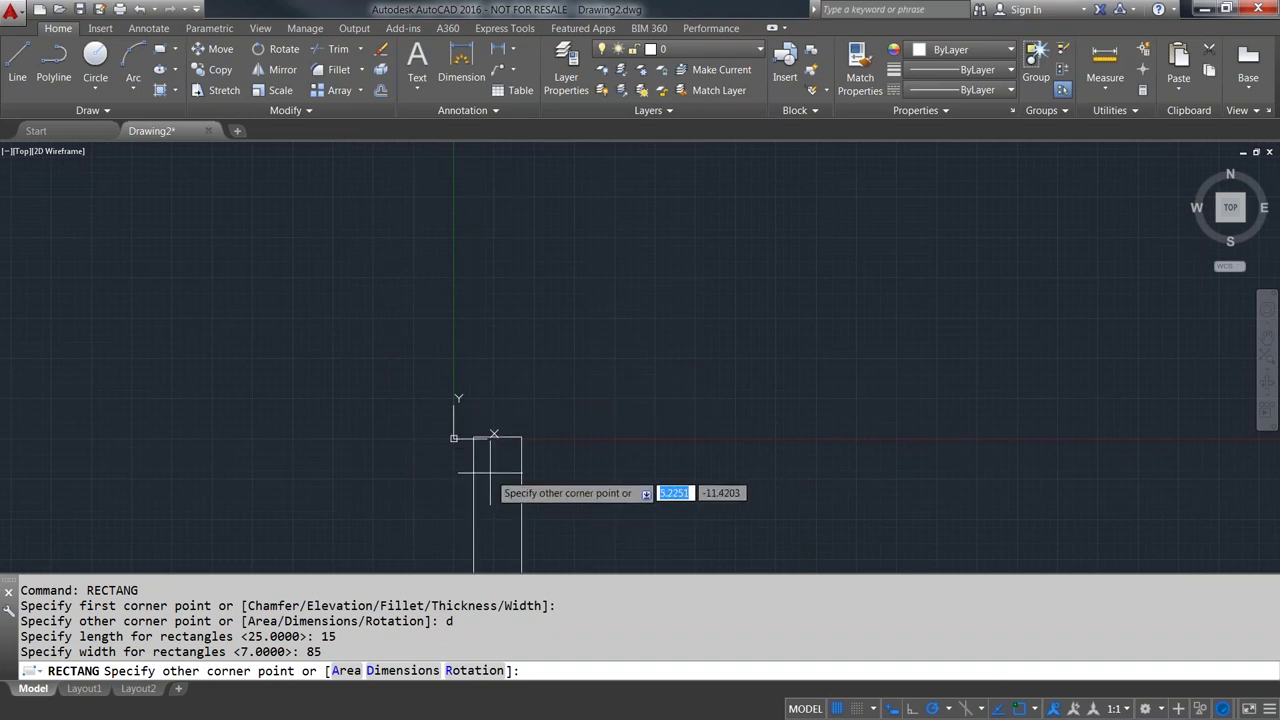
click(504, 392)
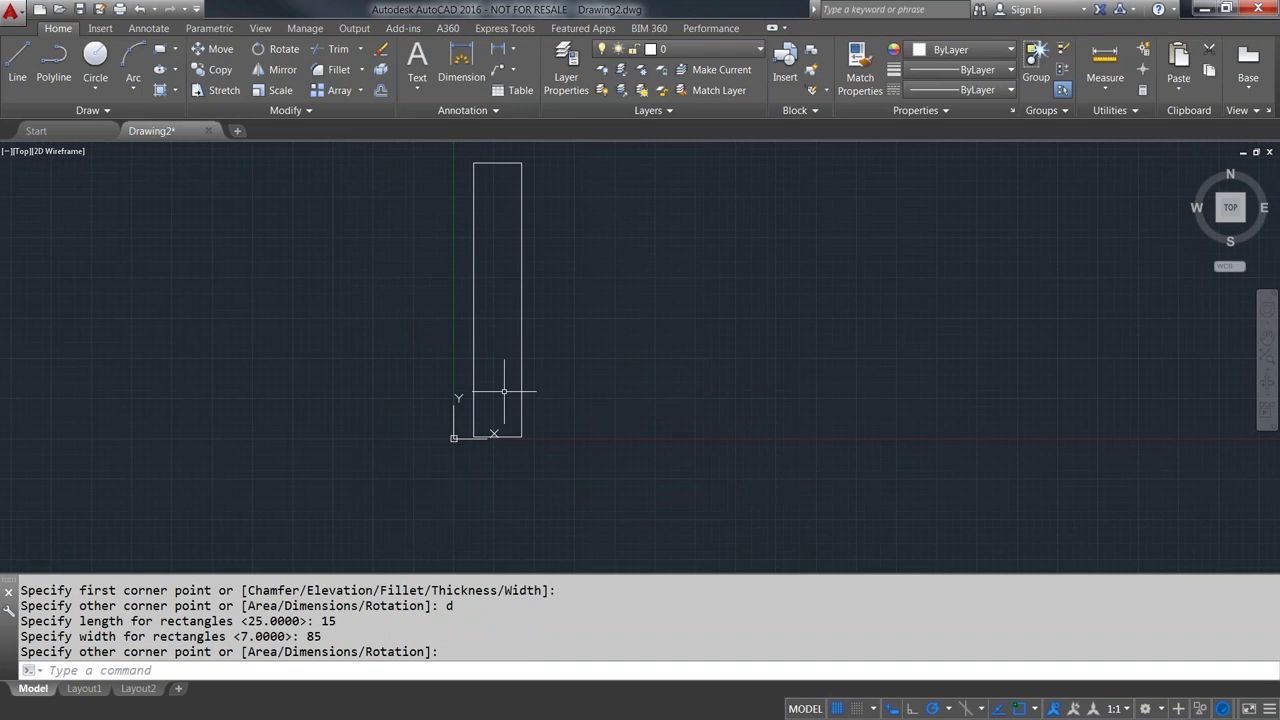
click(635, 469)
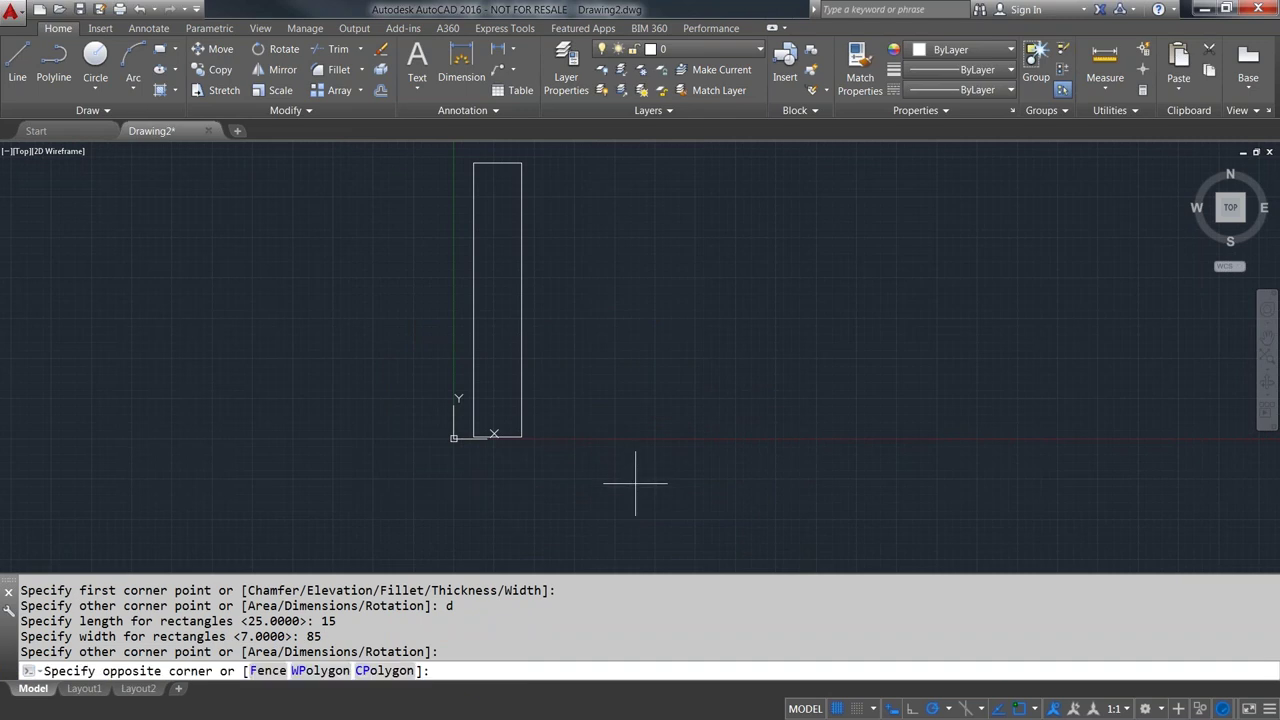
click(503, 380)
- Delete the tall rectangle and draw a seven-sided inscribed polygon near the origin
key(Delete)
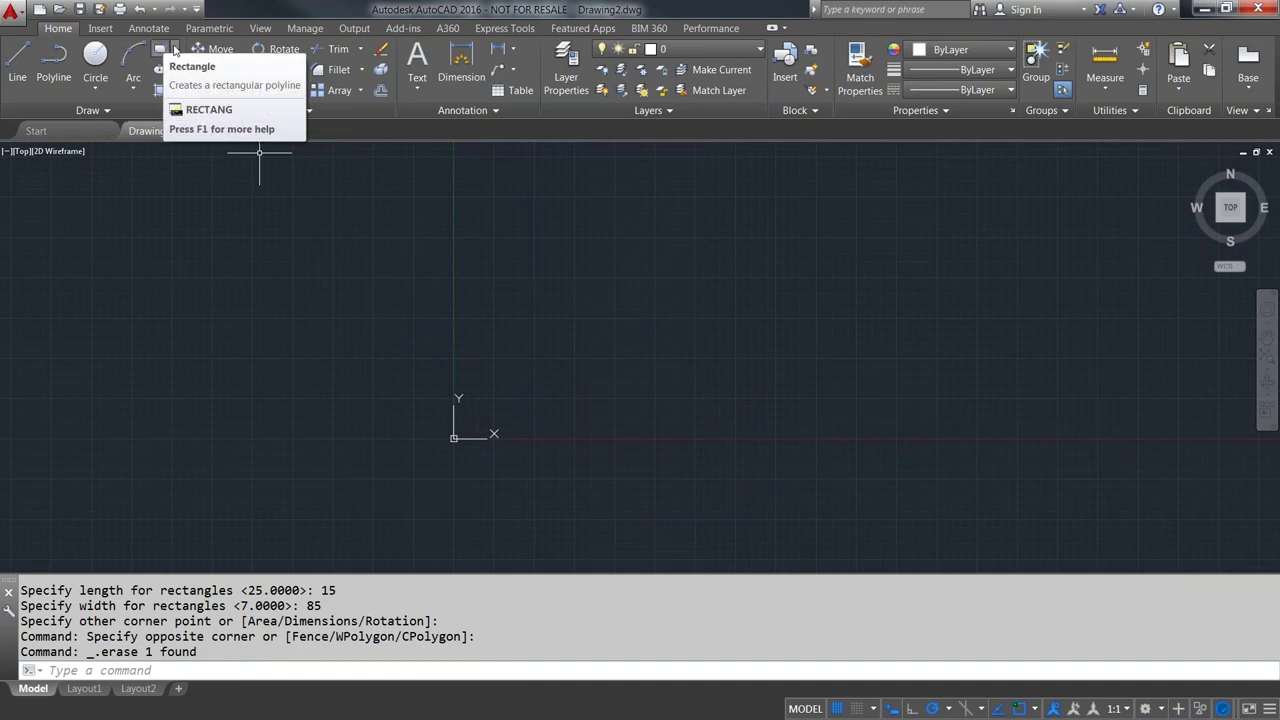
click(175, 49)
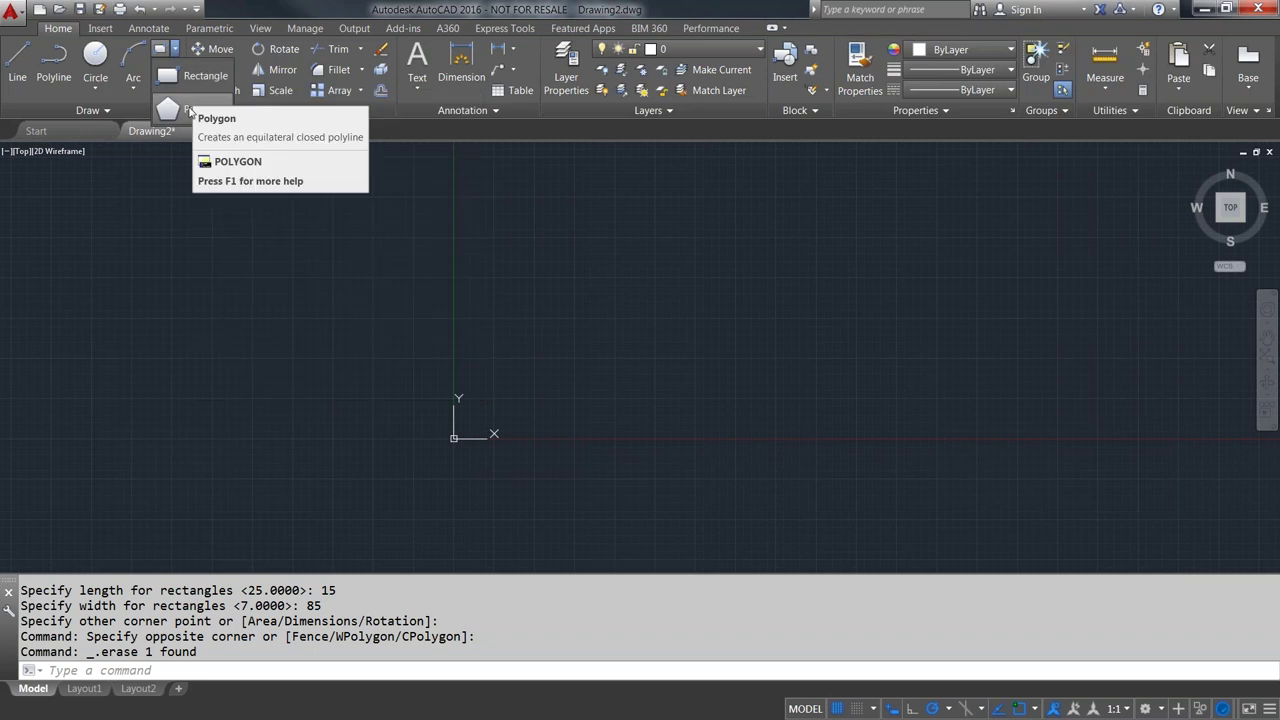
click(182, 106)
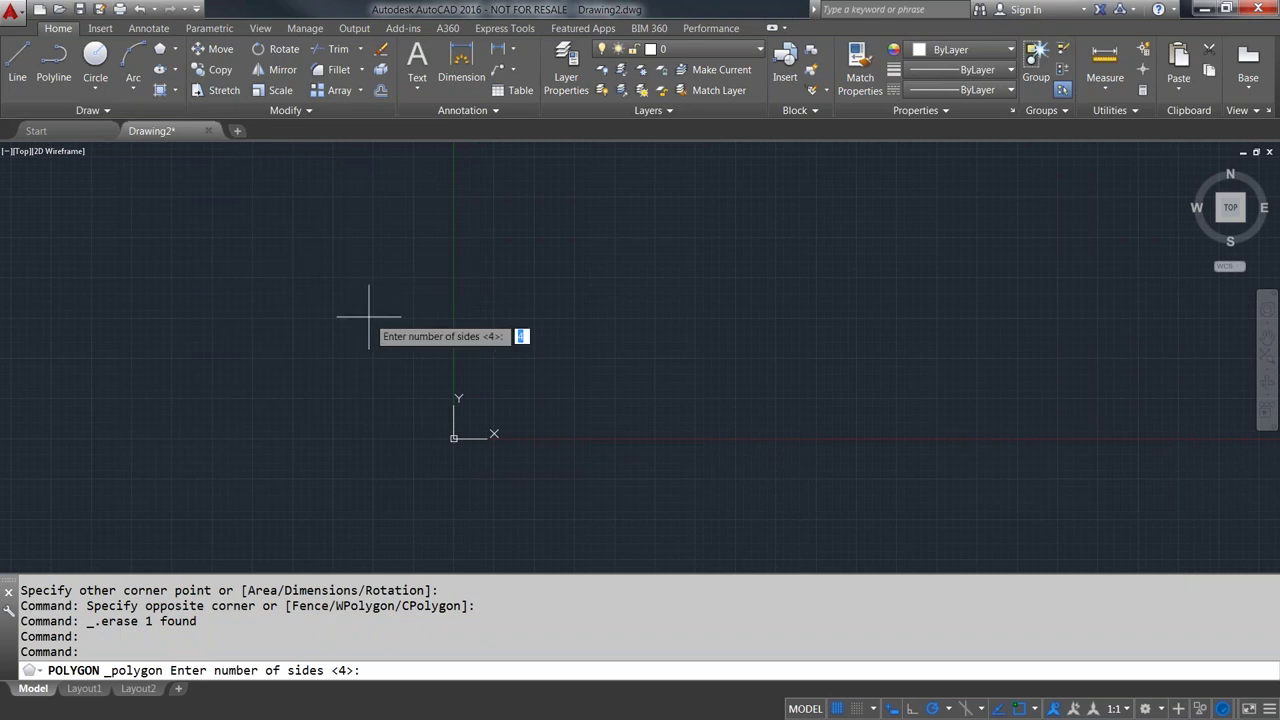
text(7)
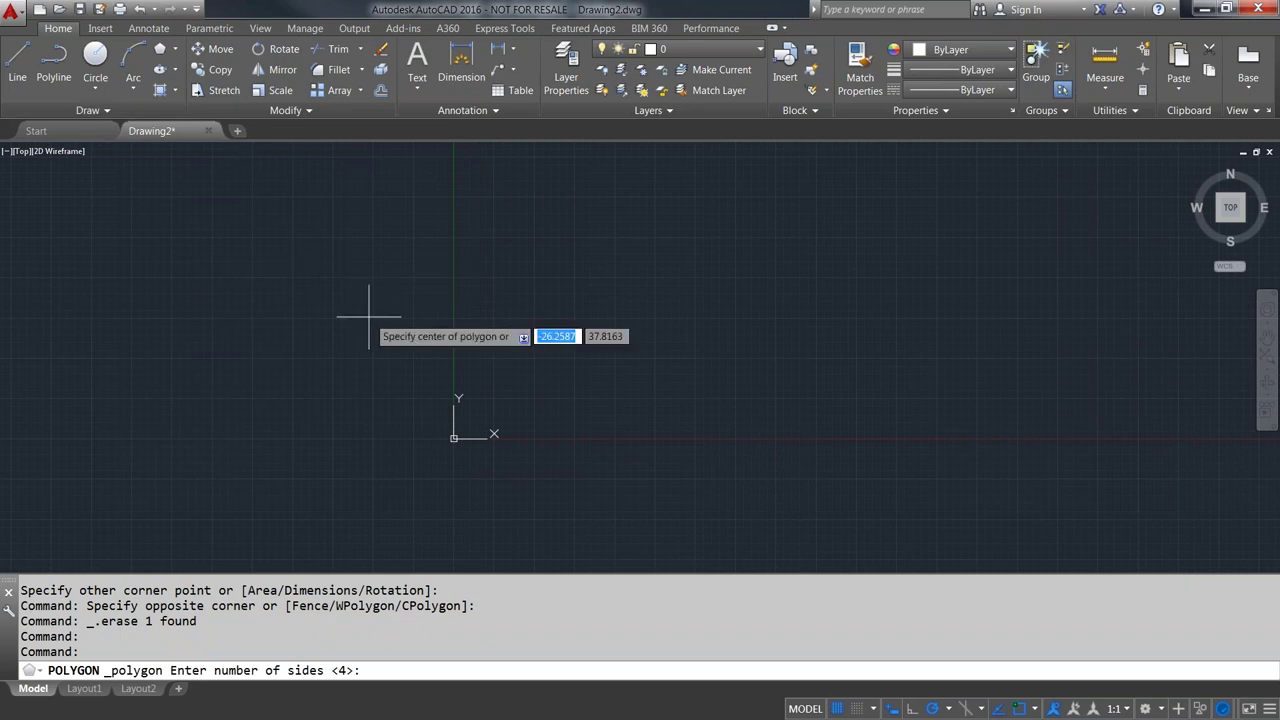
key(Return)
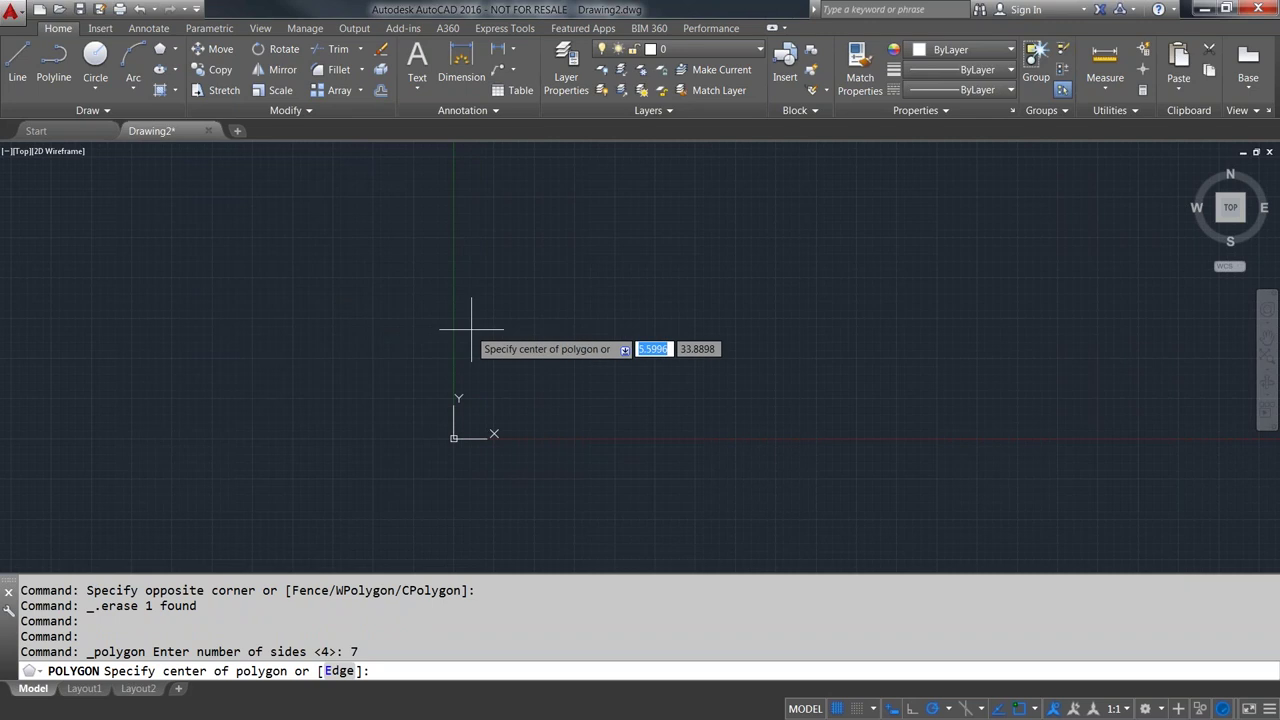
scroll(510, 400, down, 1)
scroll(512, 402, up, 2)
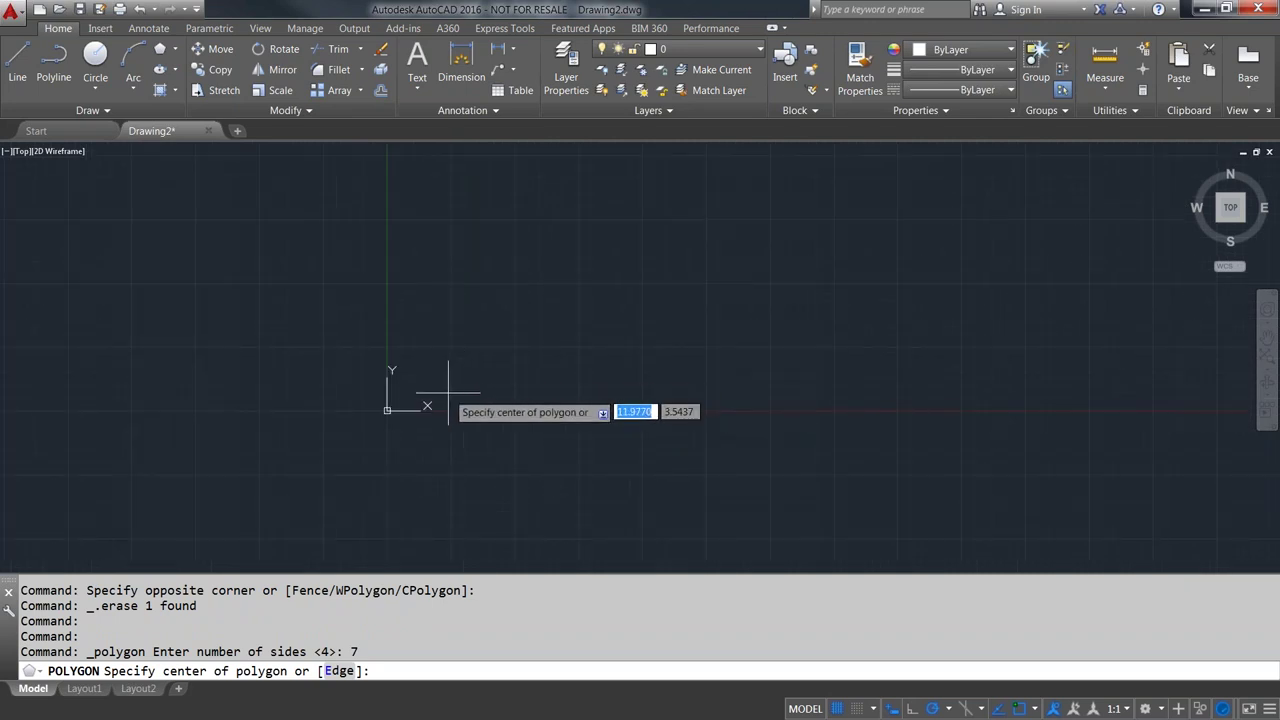
click(449, 393)
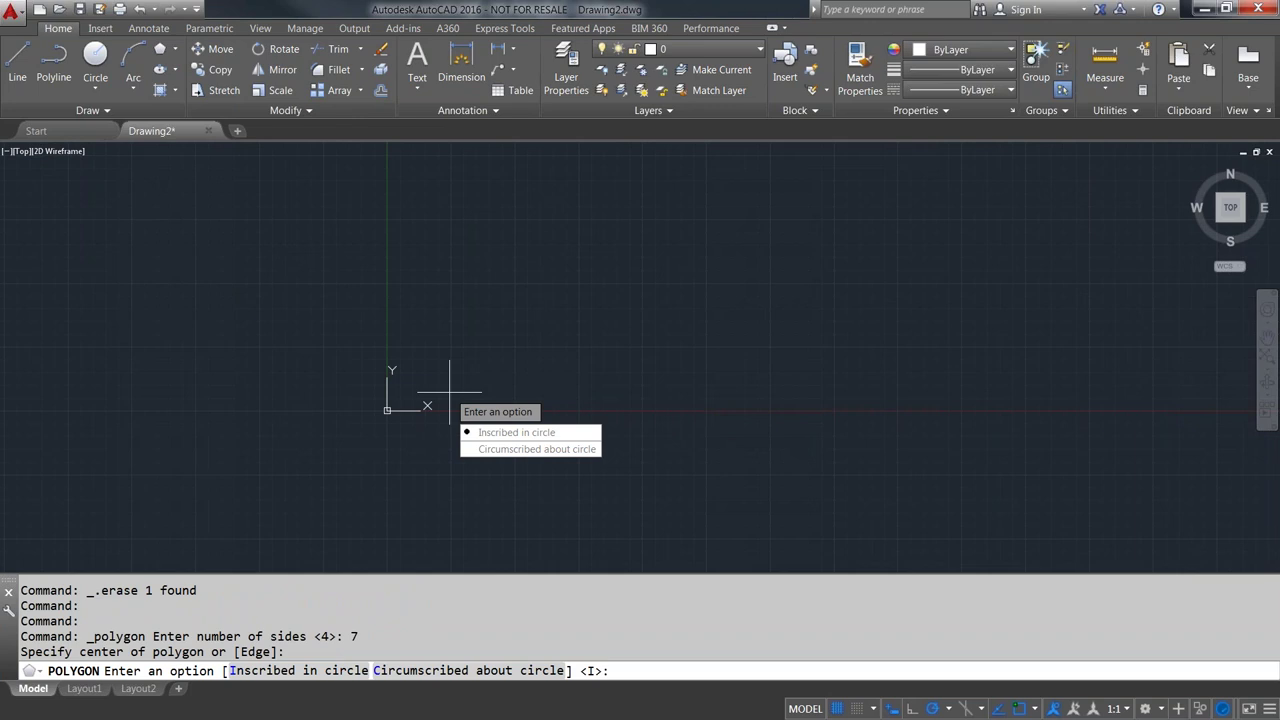
key(Return)
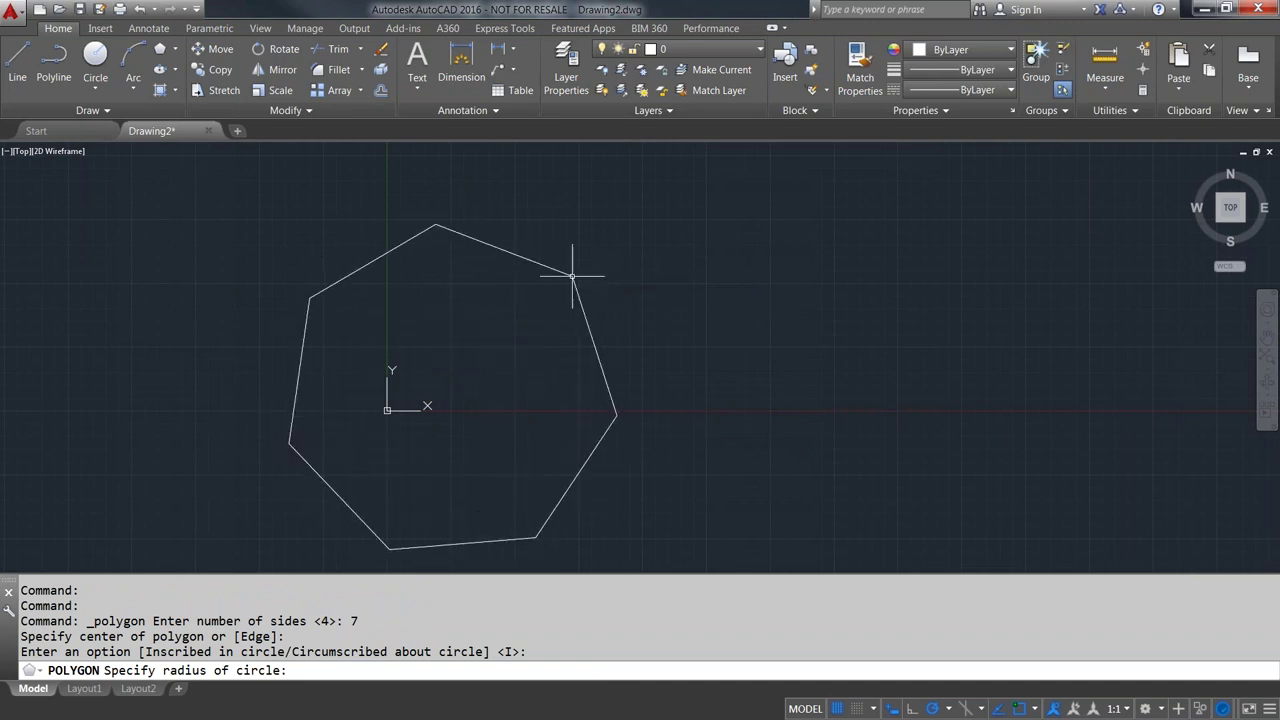
click(573, 276)
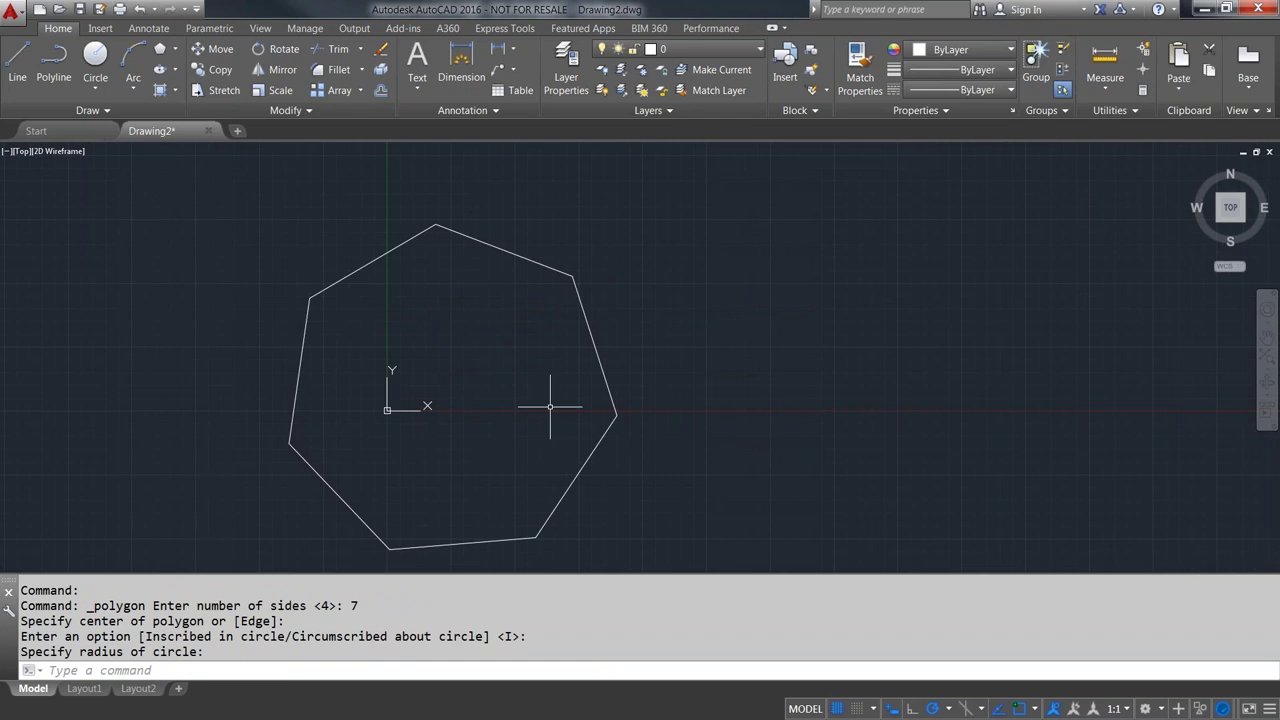
- Draw a smaller five-sided inscribed polygon centred at the last point (@)
key(Return)
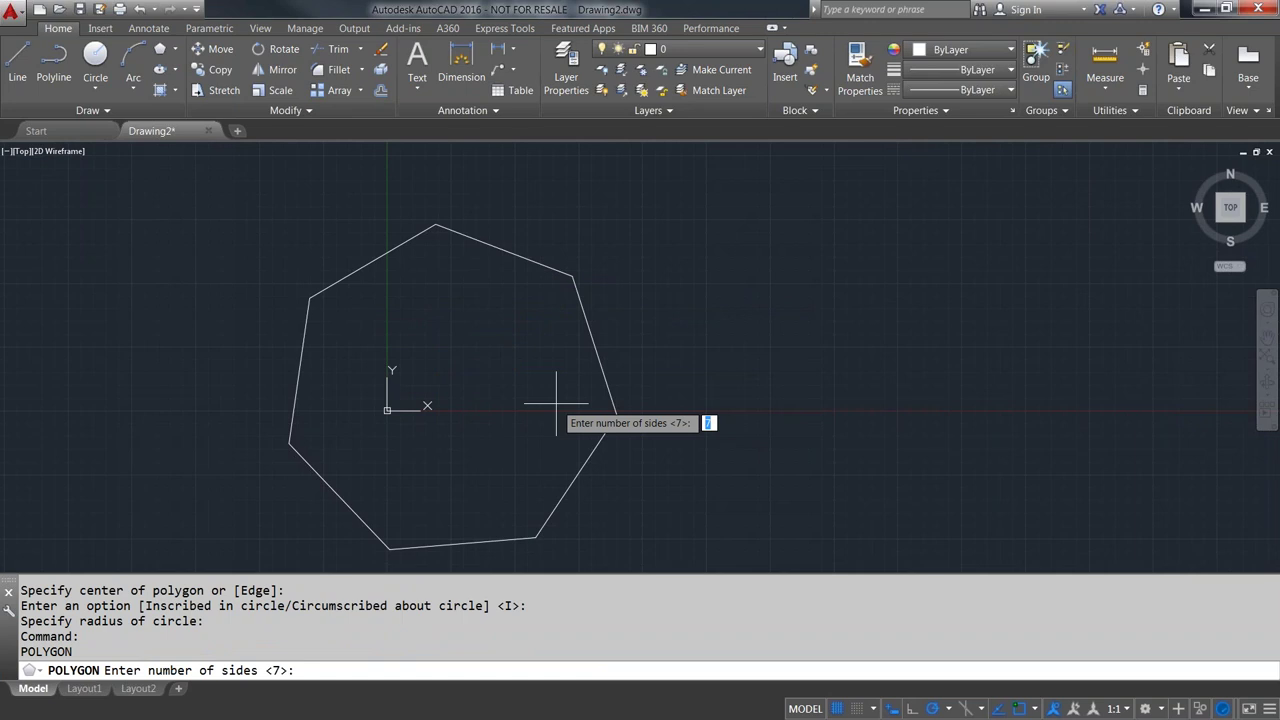
text(5)
key(Return)
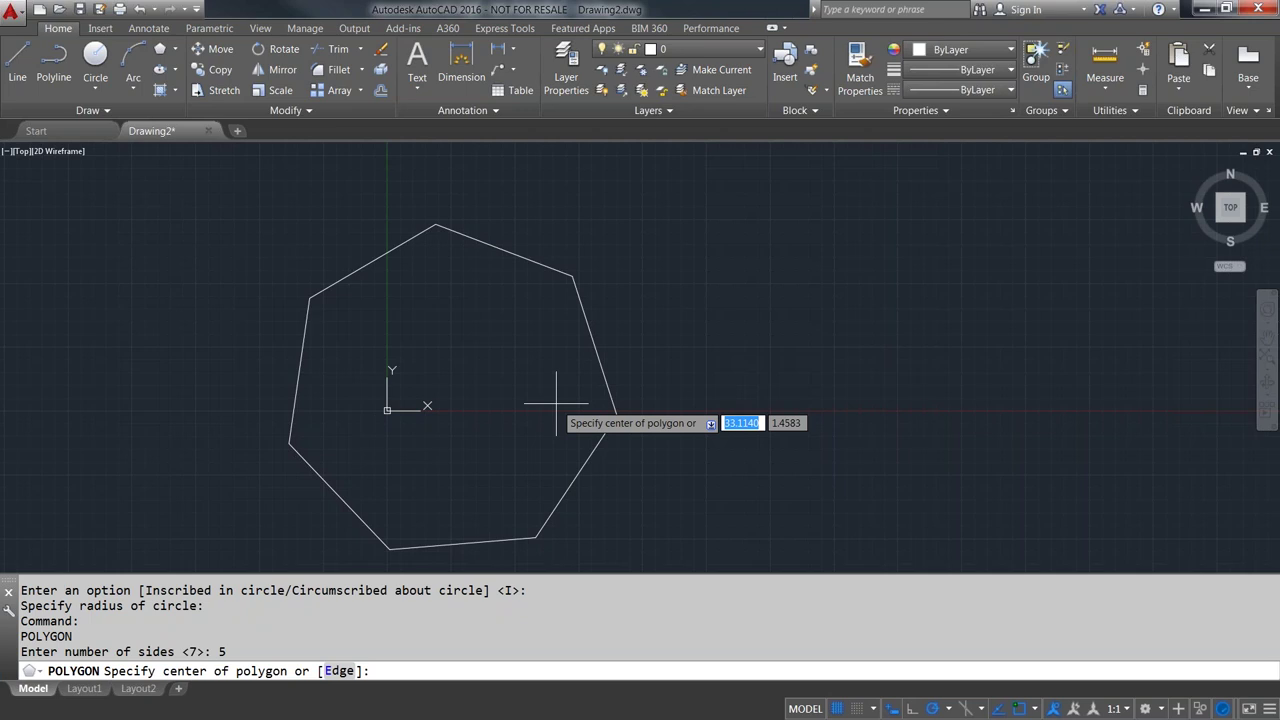
text(@)
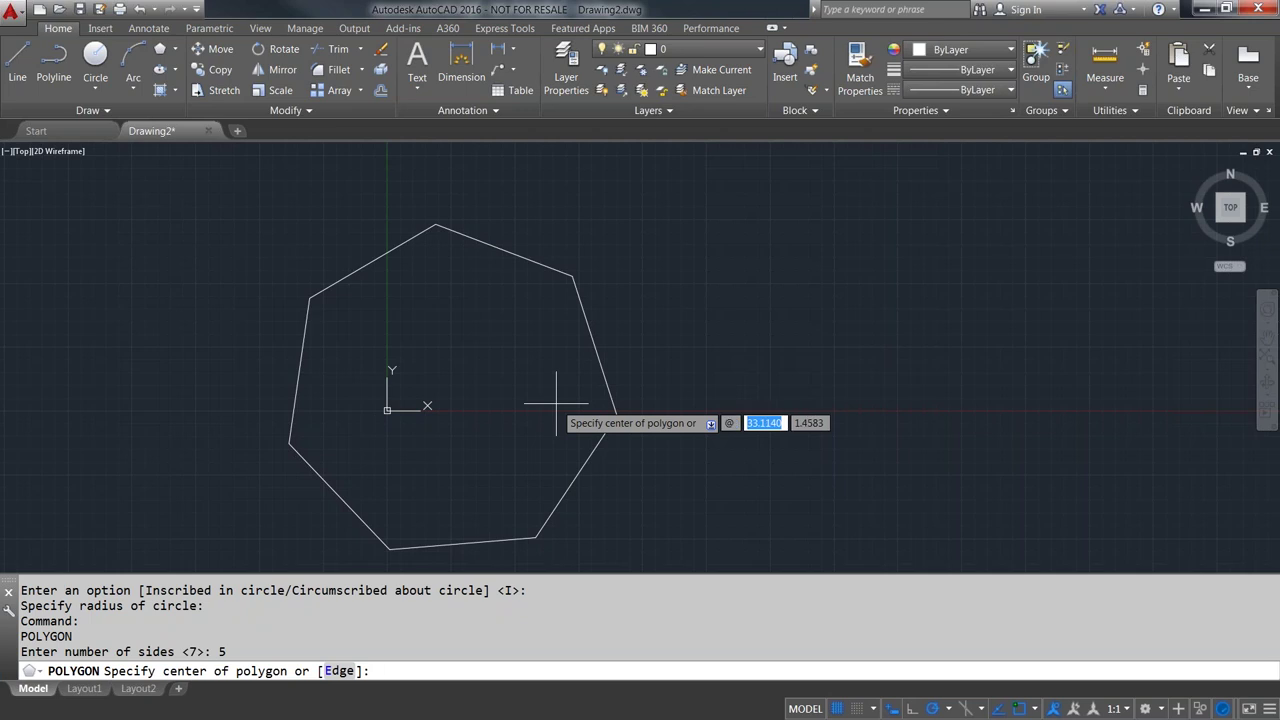
key(Return)
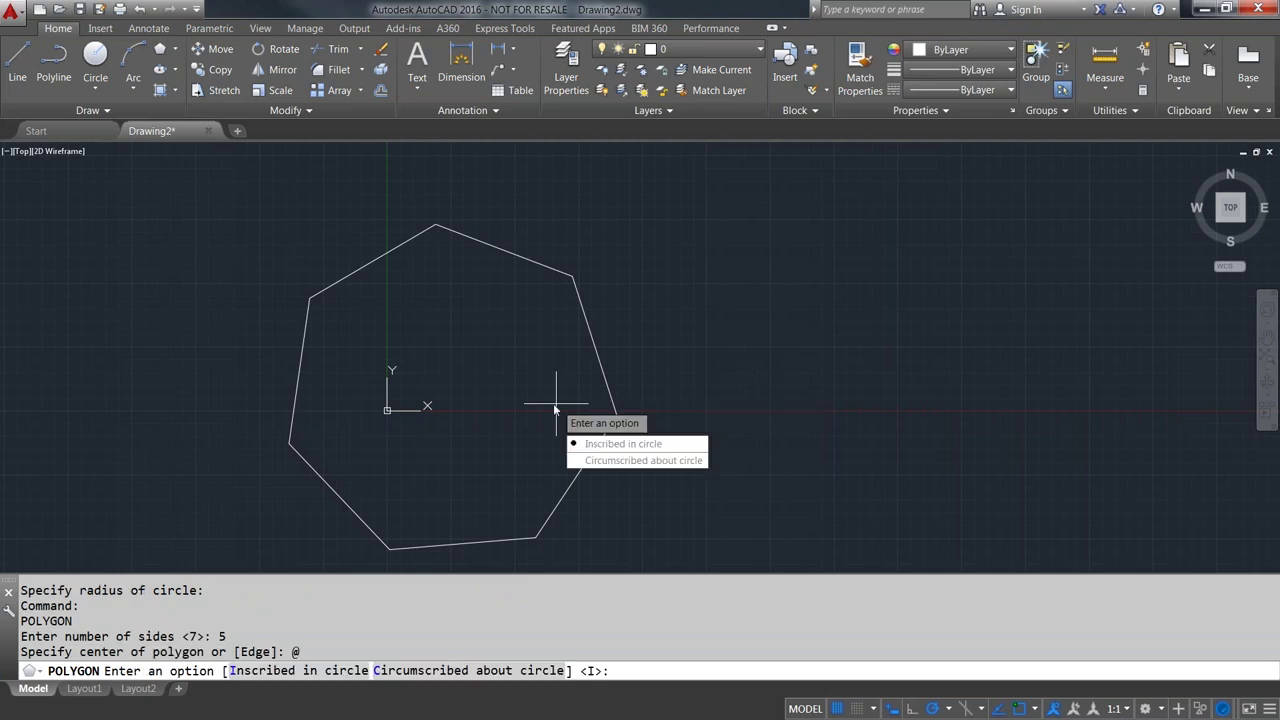
key(Return)
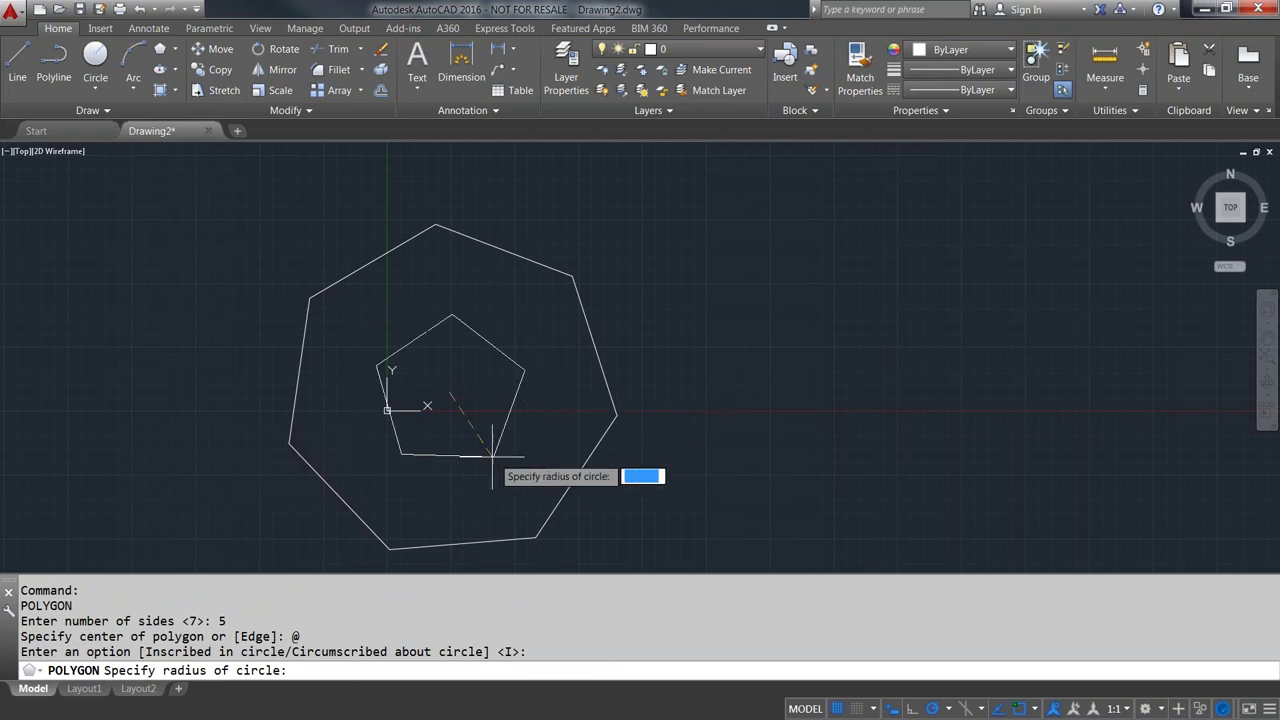
click(450, 460)
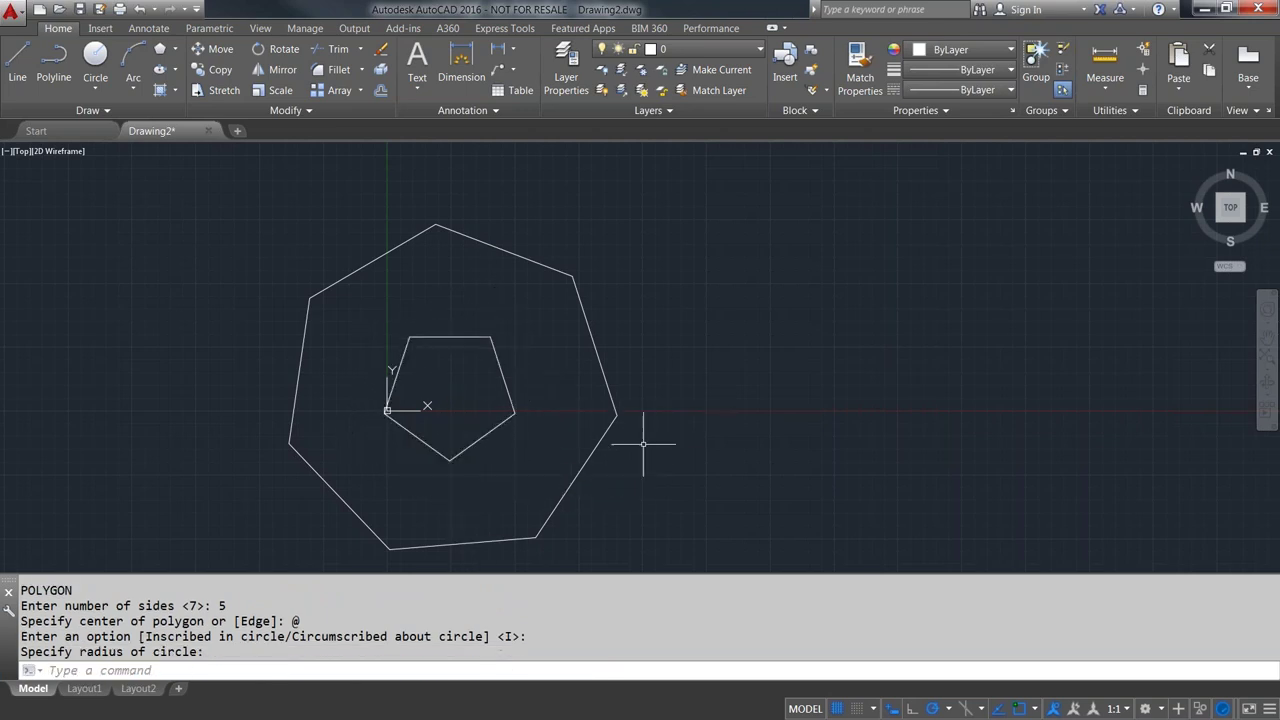
- Window-select both polygons and delete them
scroll(690, 395, down, 2)
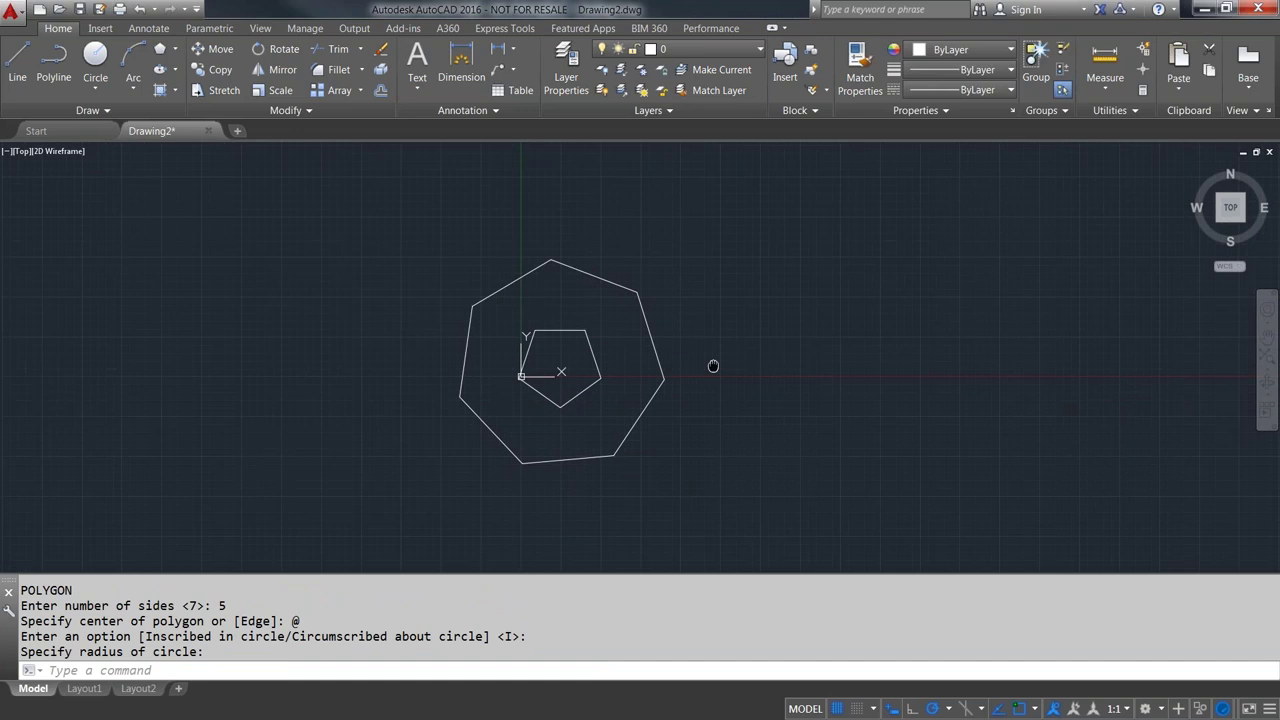
click(732, 472)
click(436, 222)
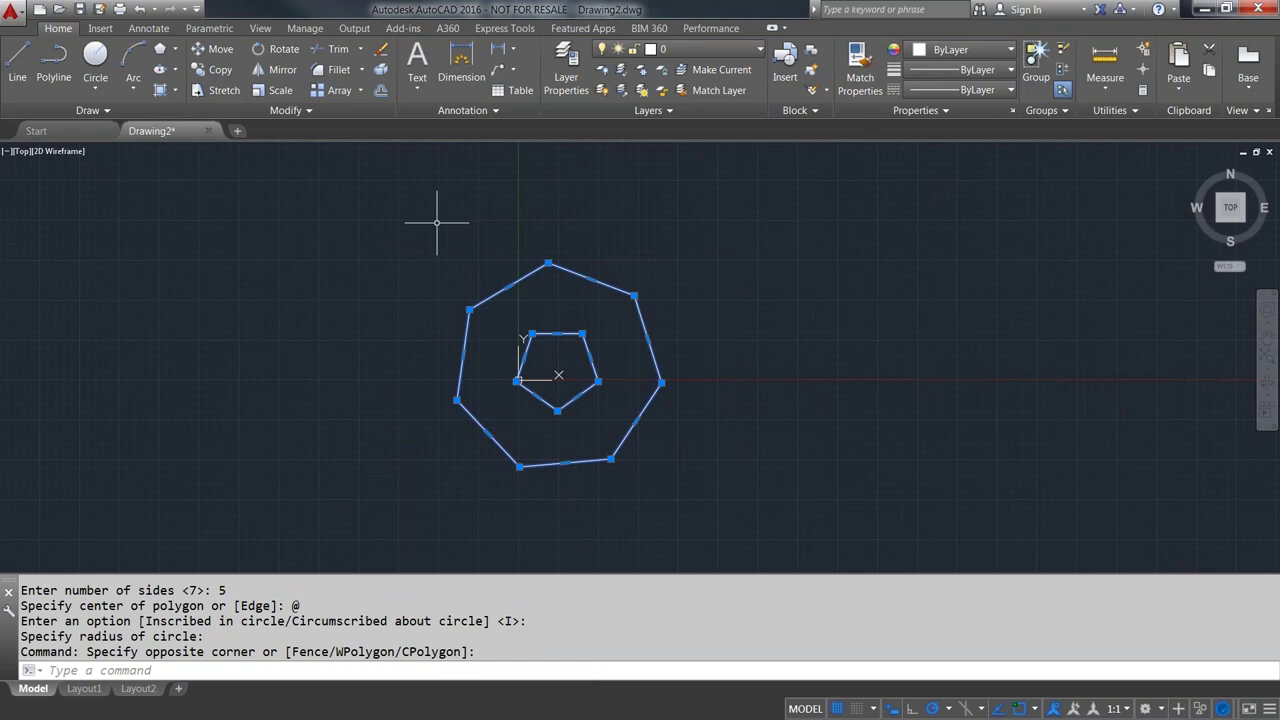
key(Delete)
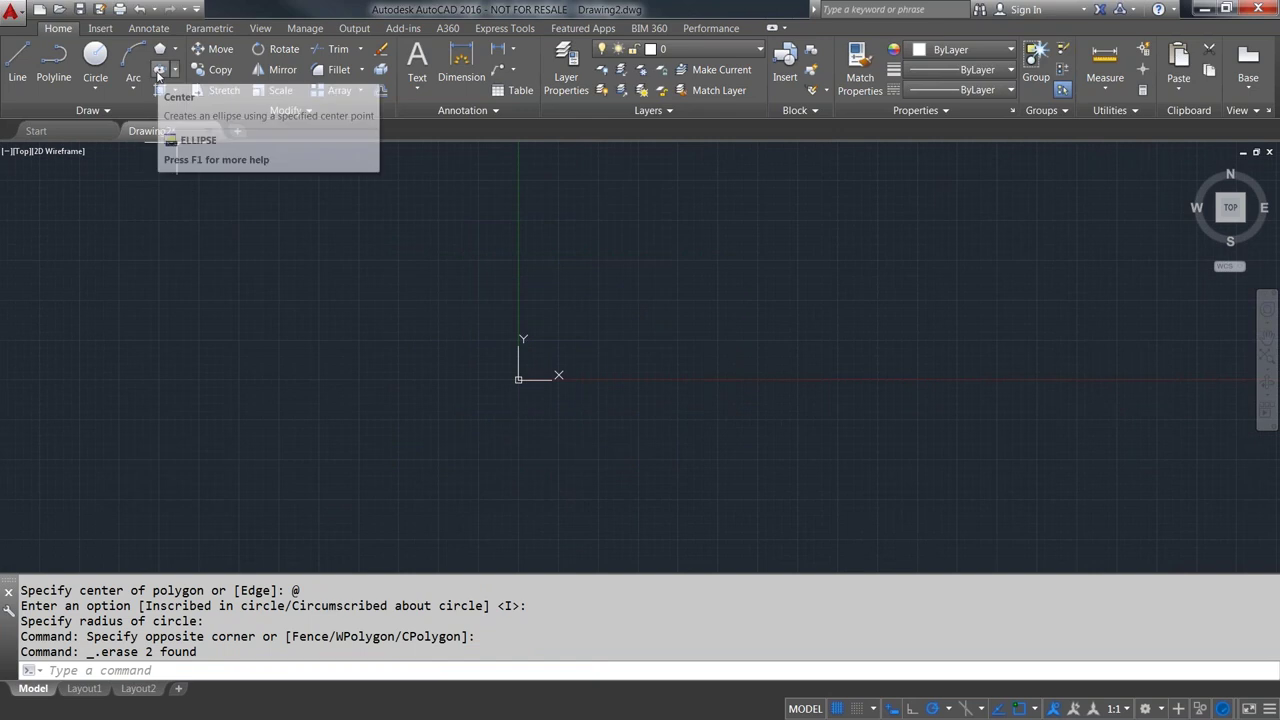
- Draw a wide horizontal ellipse by its centre near the origin, then show the ellipse methods list
click(158, 73)
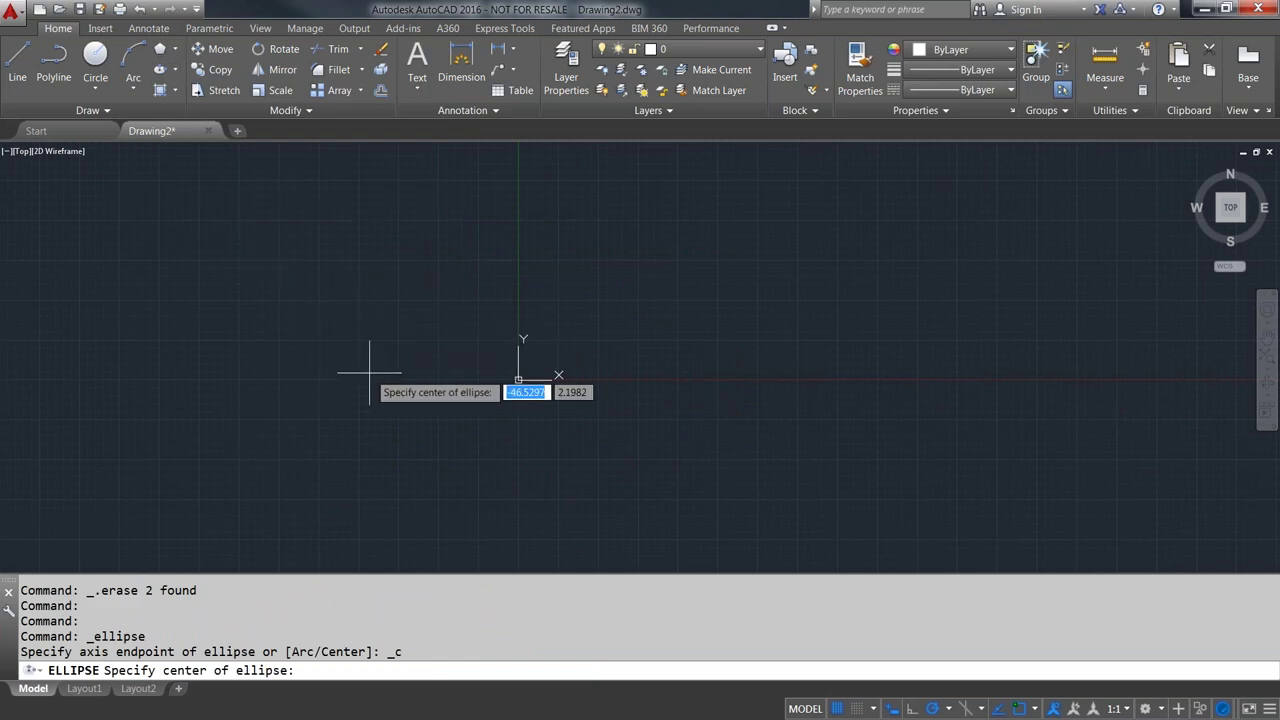
scroll(531, 398, up, 4)
scroll(524, 394, up, 3)
scroll(516, 390, down, 4)
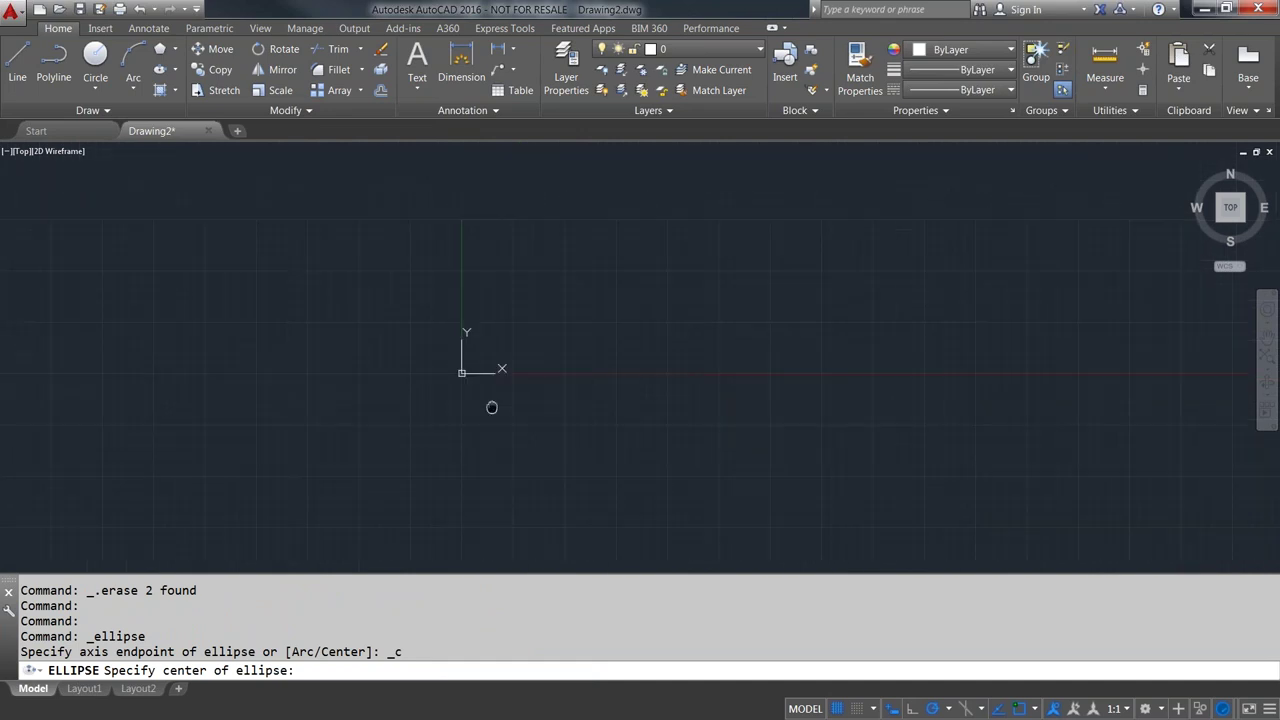
click(497, 369)
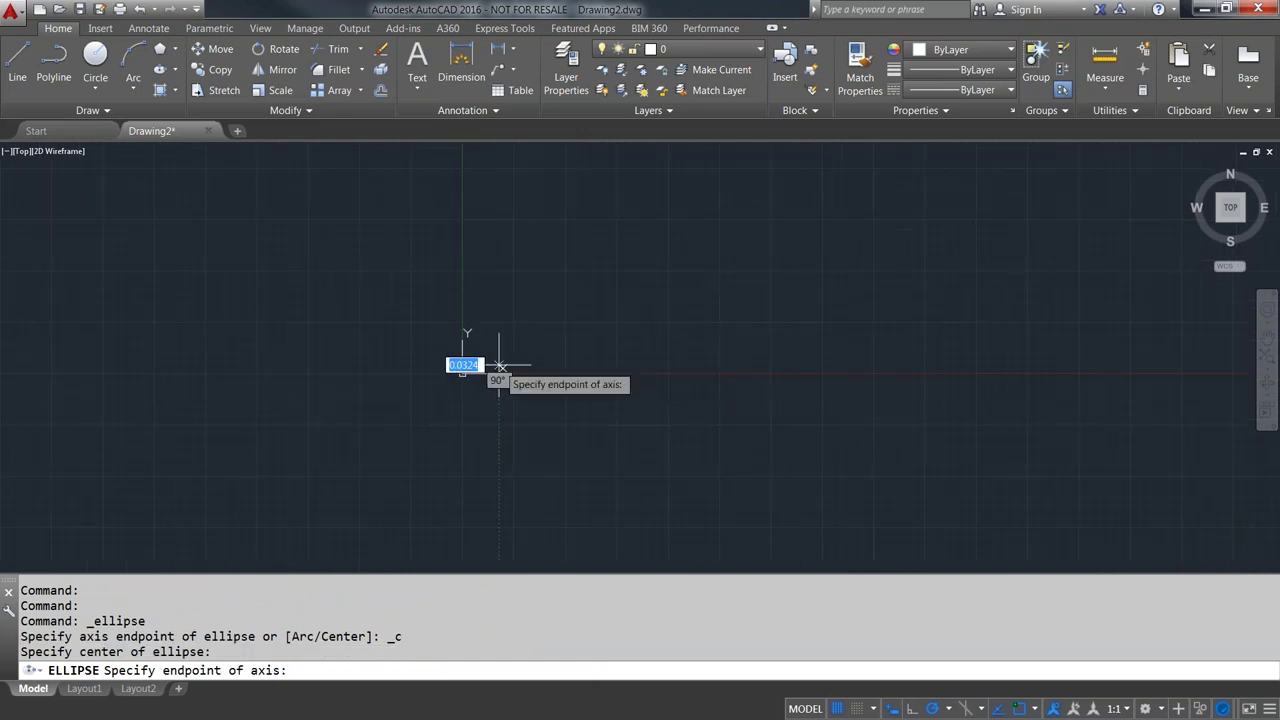
click(654, 365)
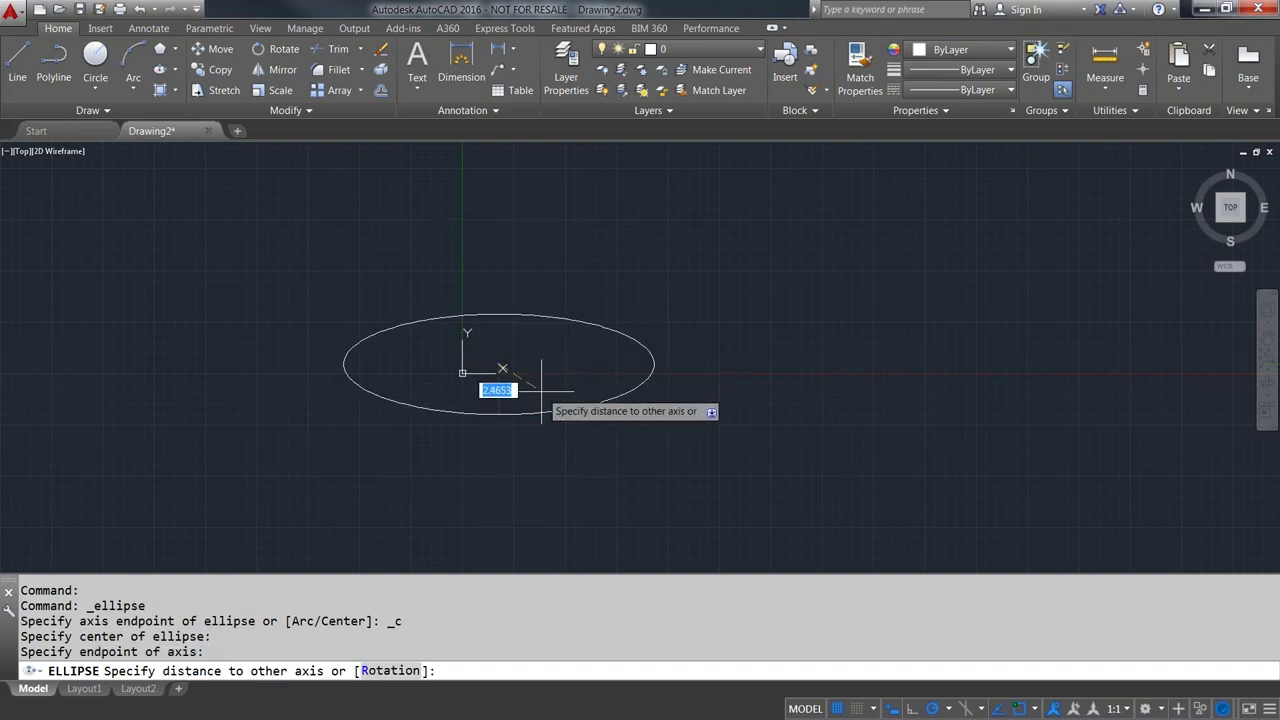
click(497, 315)
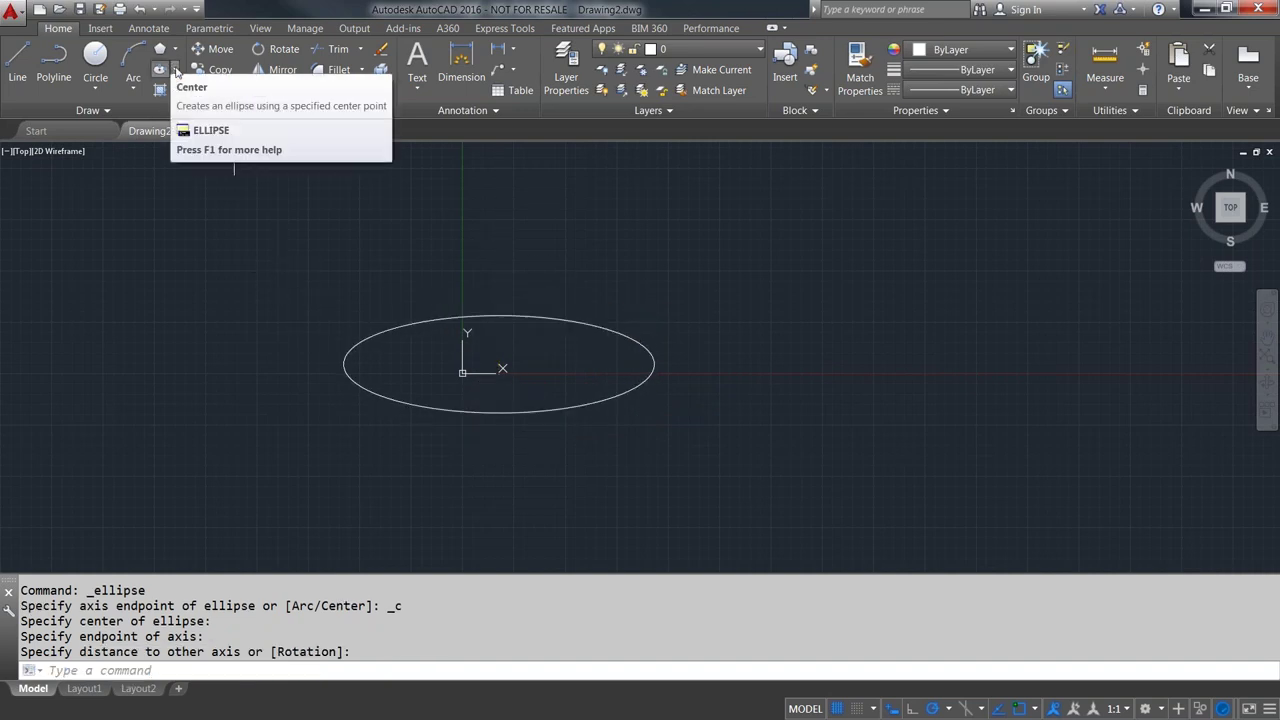
click(174, 69)
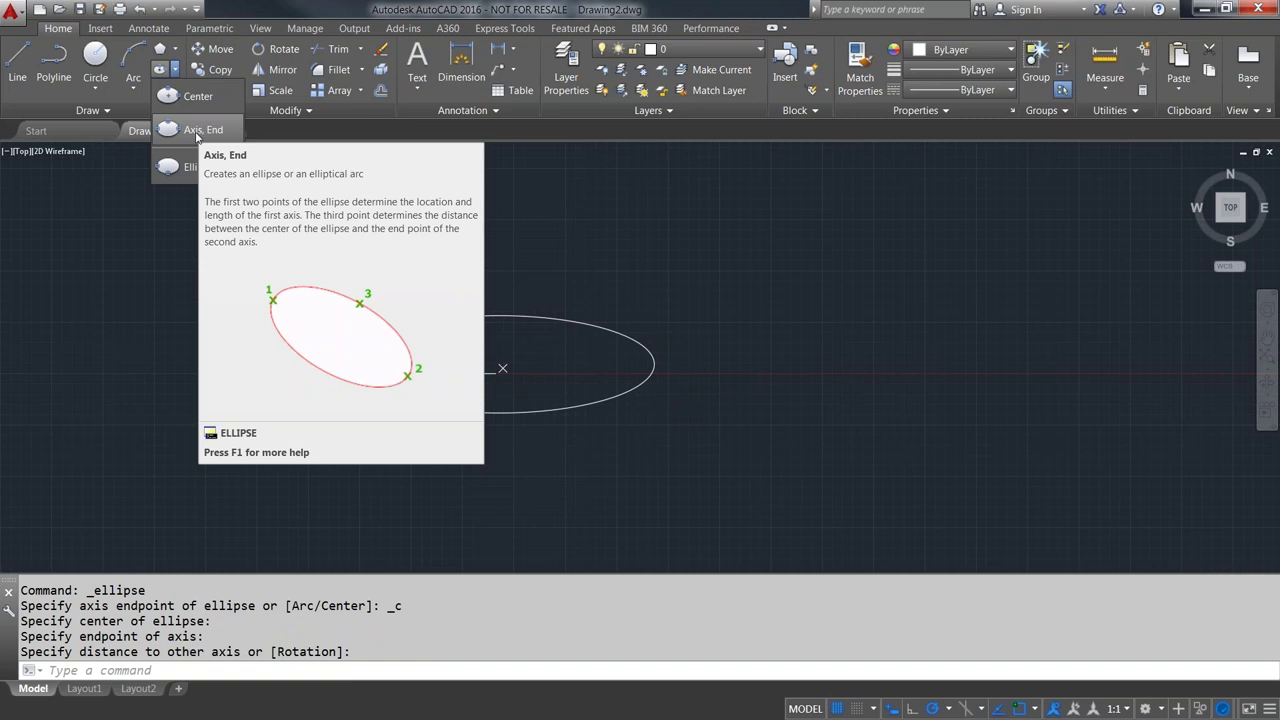
- Draw a narrow tilted ellipse from two axis endpoints, right of the wide ellipse
click(199, 133)
click(873, 306)
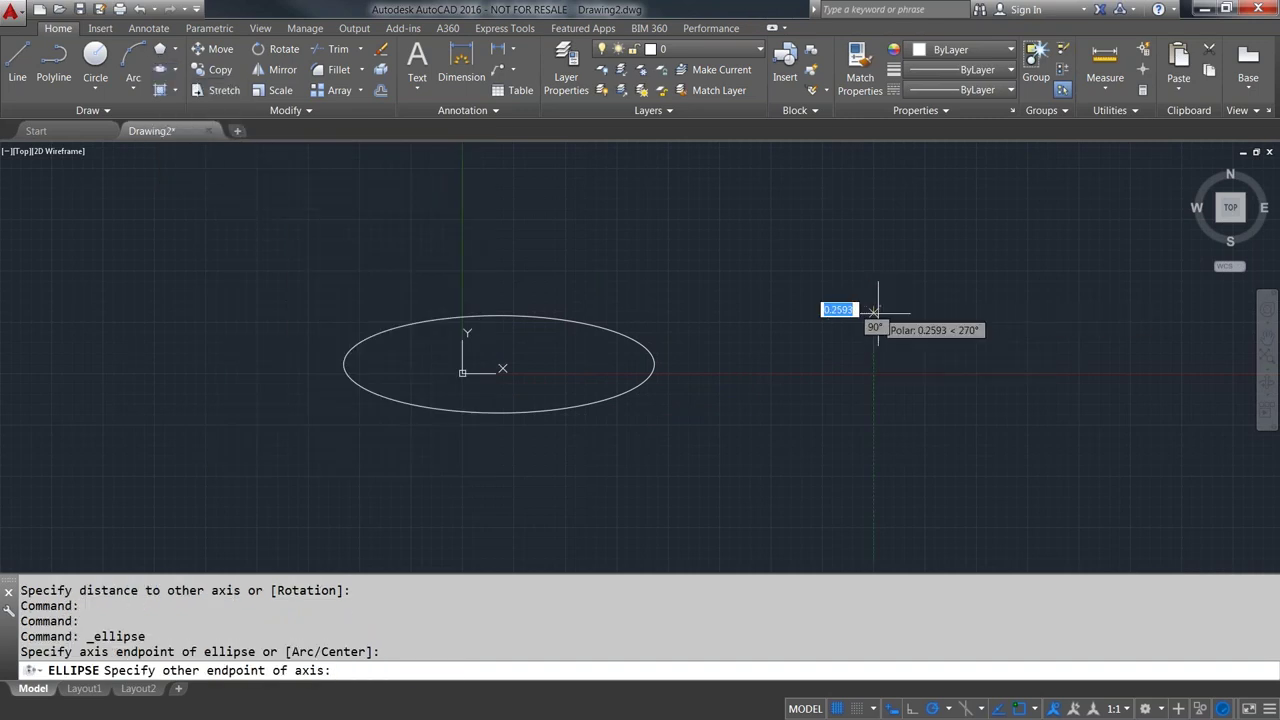
click(945, 382)
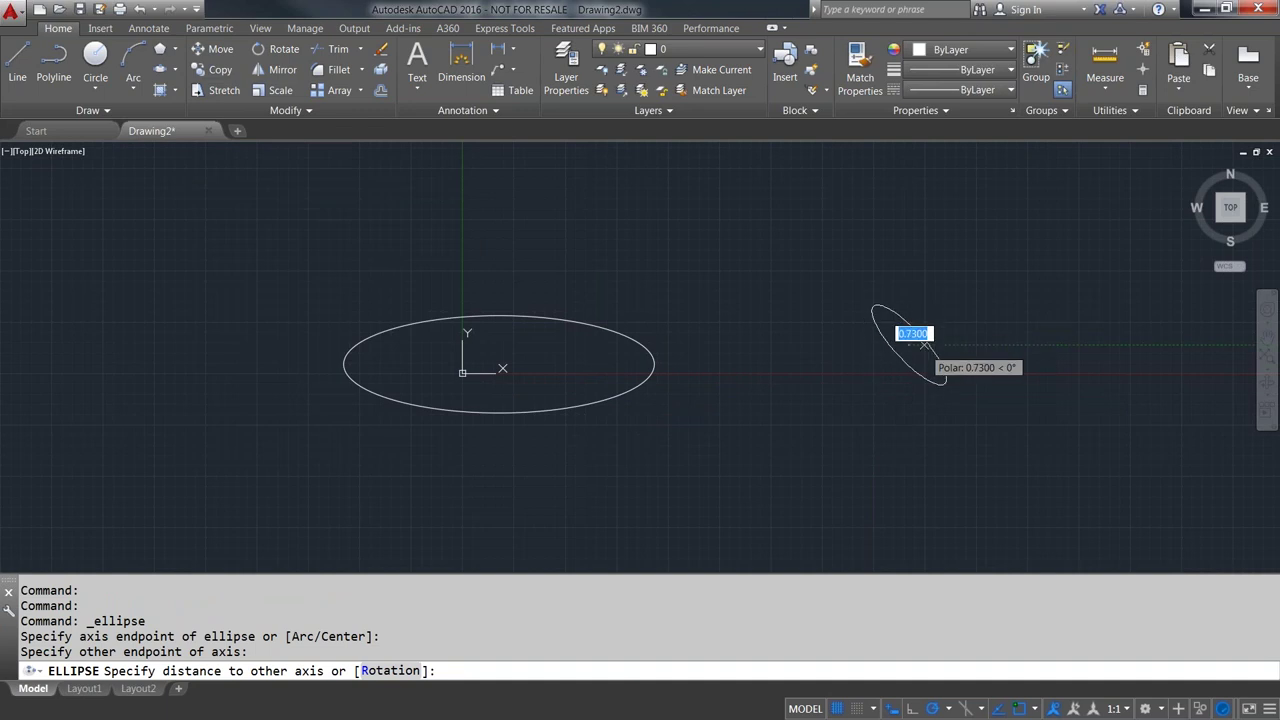
click(922, 345)
scroll(780, 340, up, 2)
middle_drag(743, 329, 806, 329)
scroll(790, 332, down, 2)
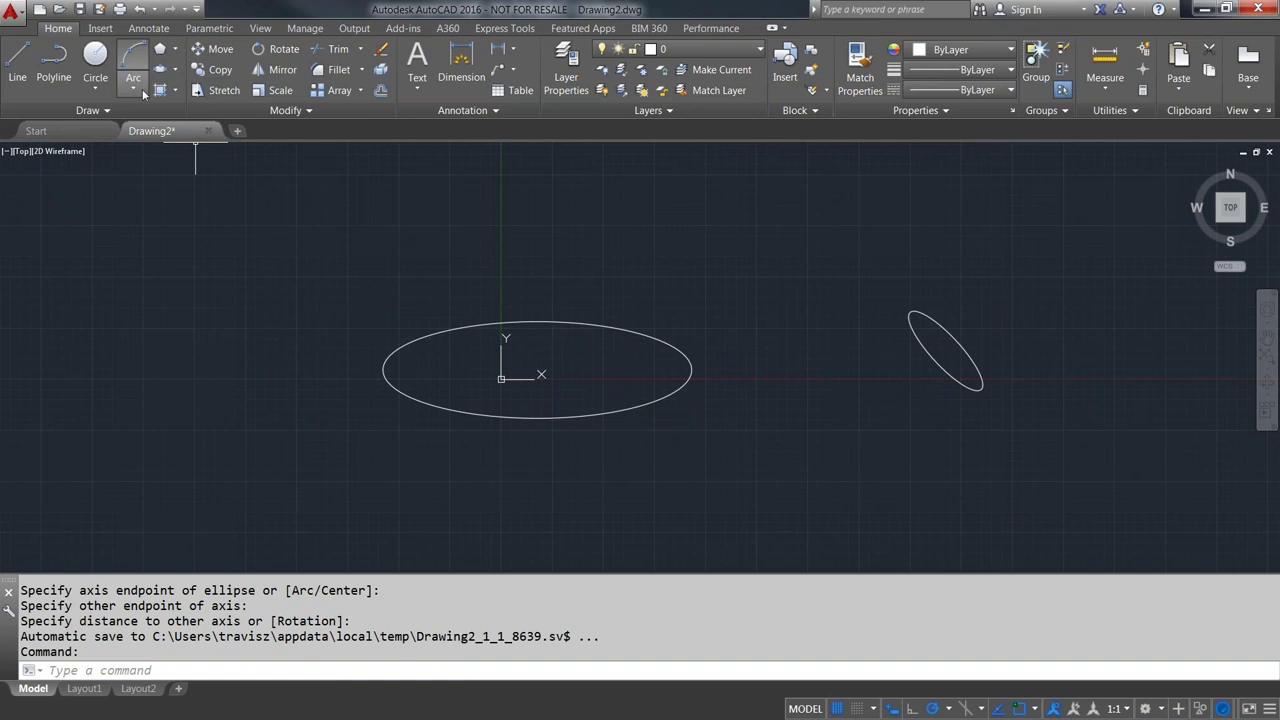
click(174, 70)
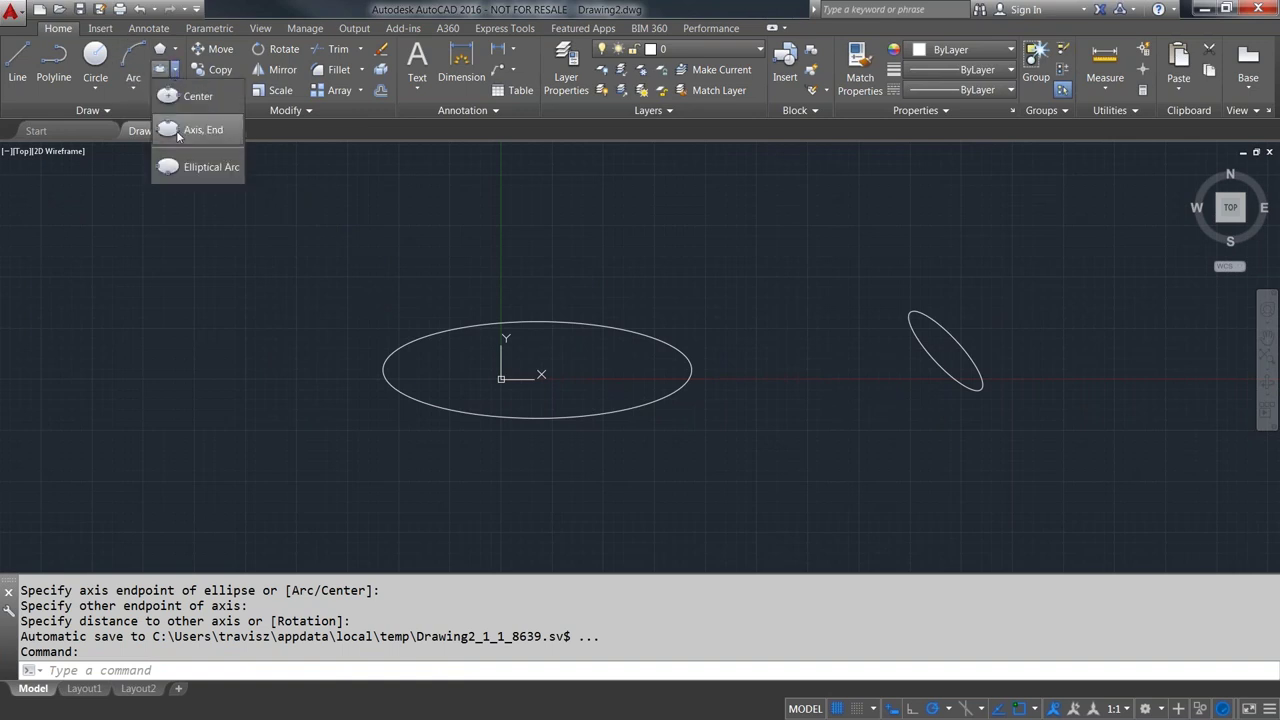
- Draw an elliptical arc at upper left from two axis endpoints, a rotation about the major axis, and start/end angles
click(201, 168)
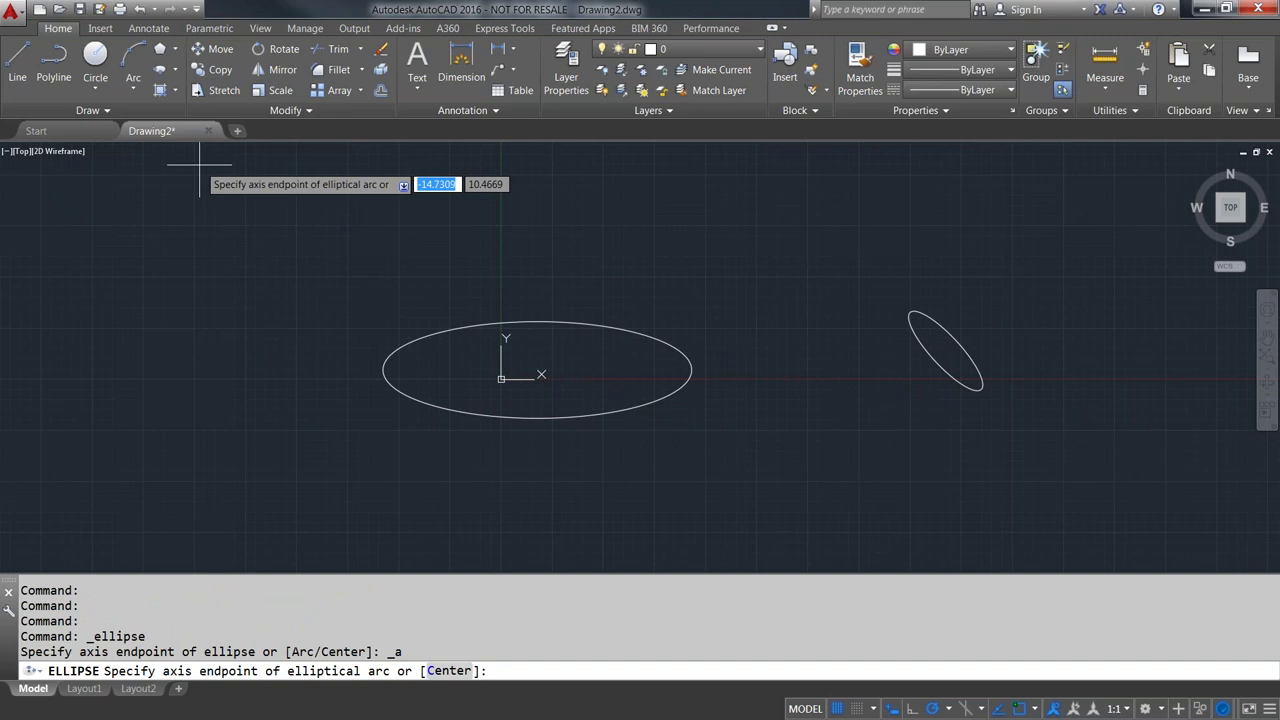
click(163, 304)
click(310, 249)
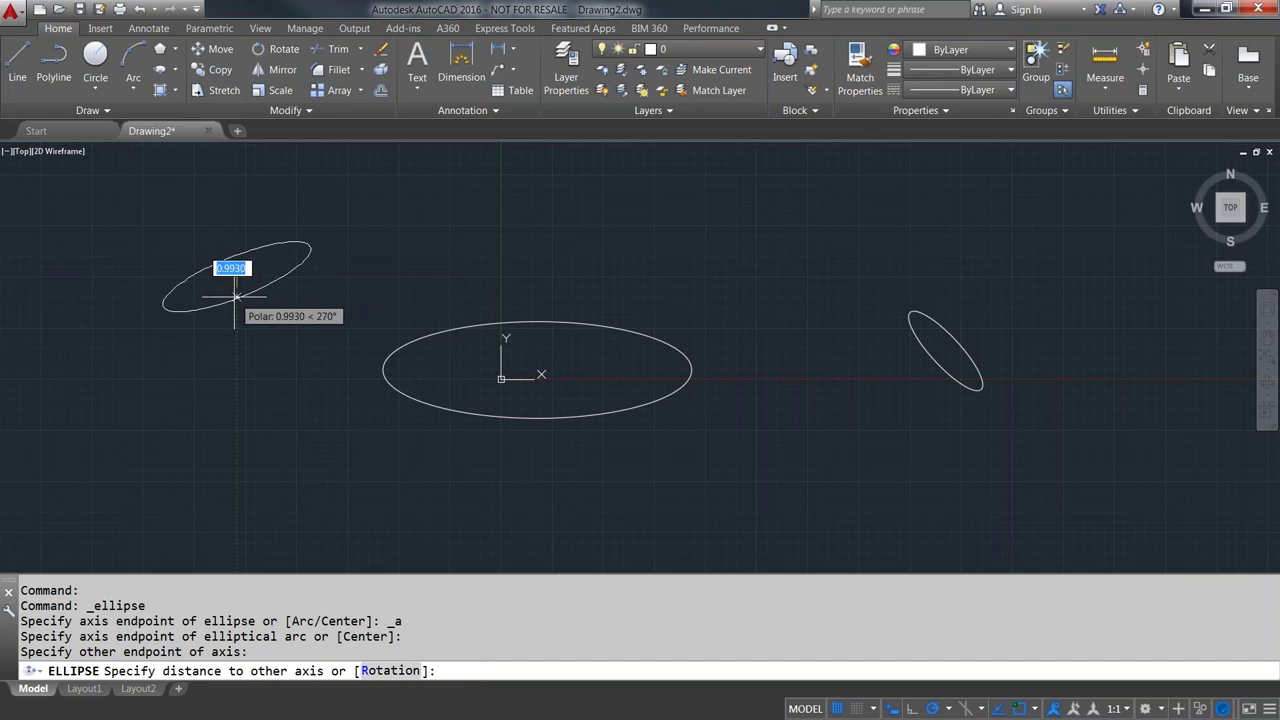
text(r)
key(Return)
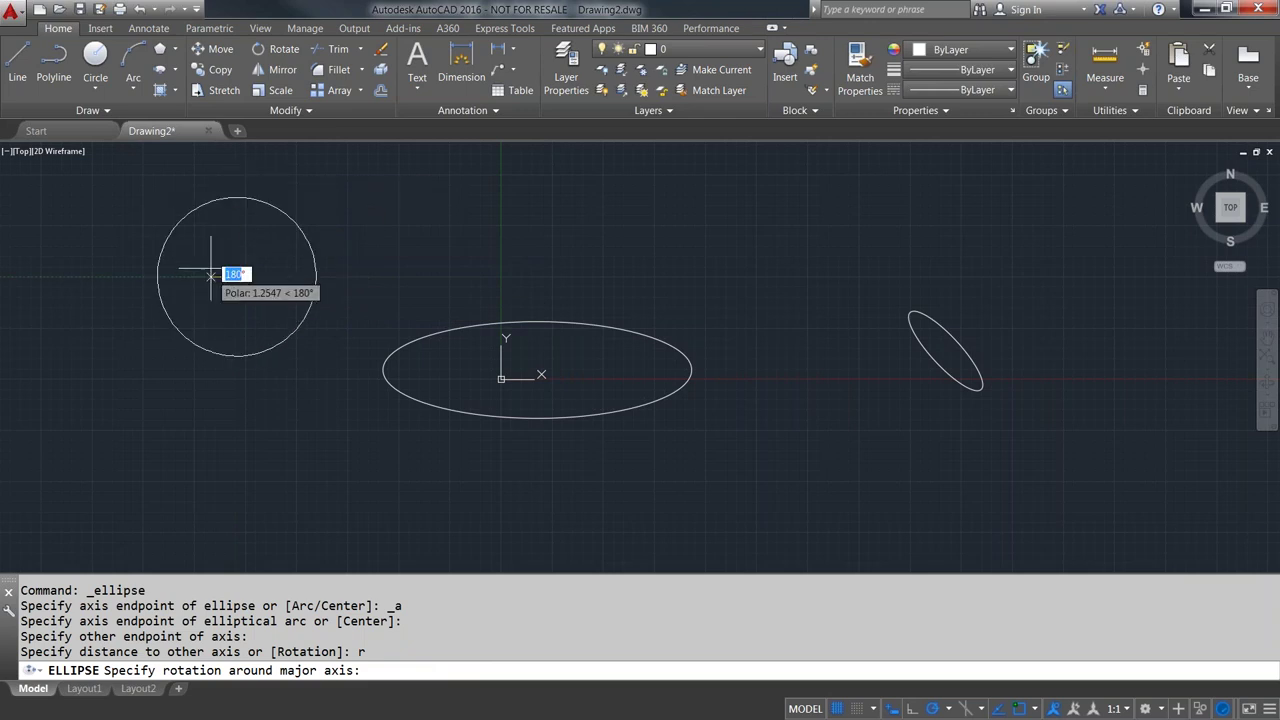
click(196, 207)
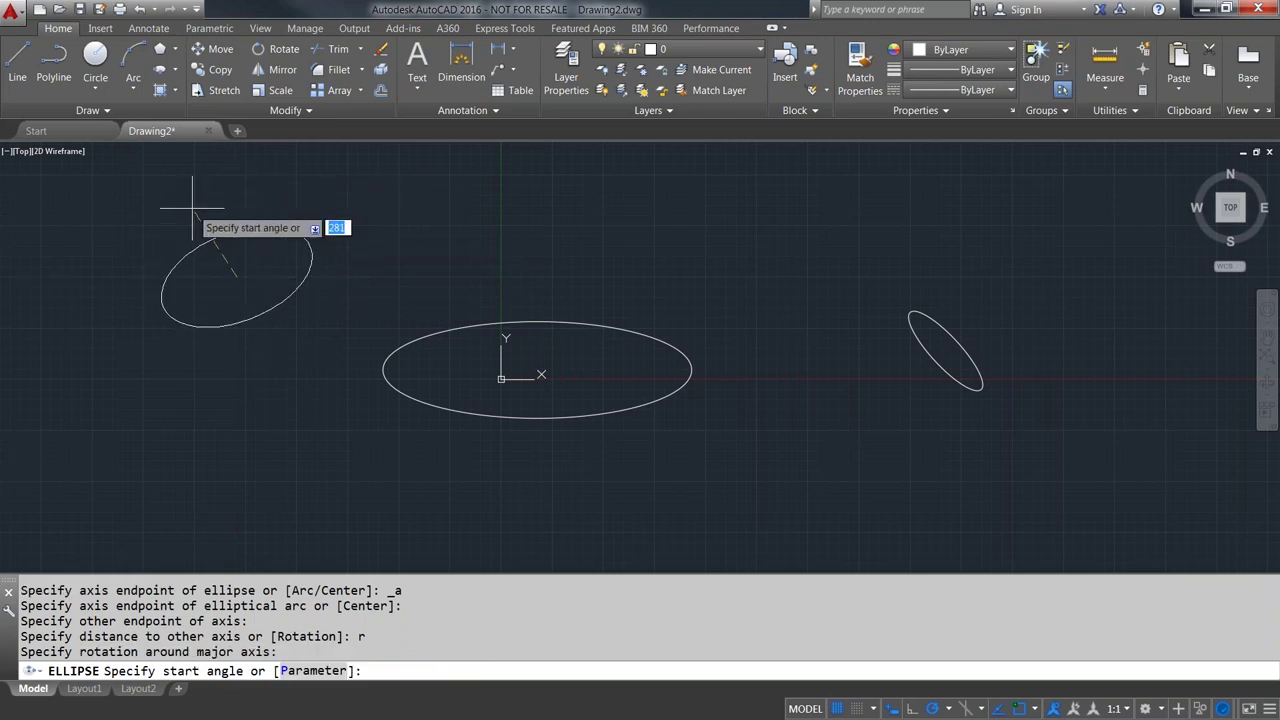
click(260, 385)
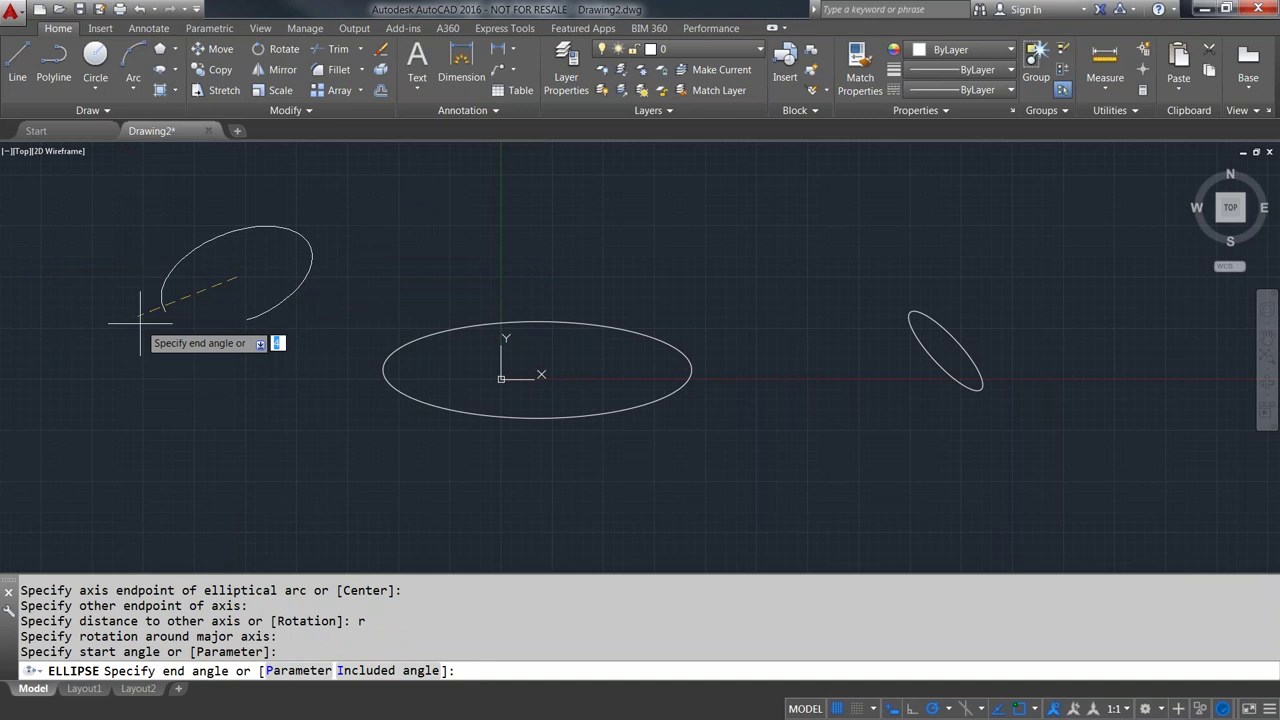
key(Return)
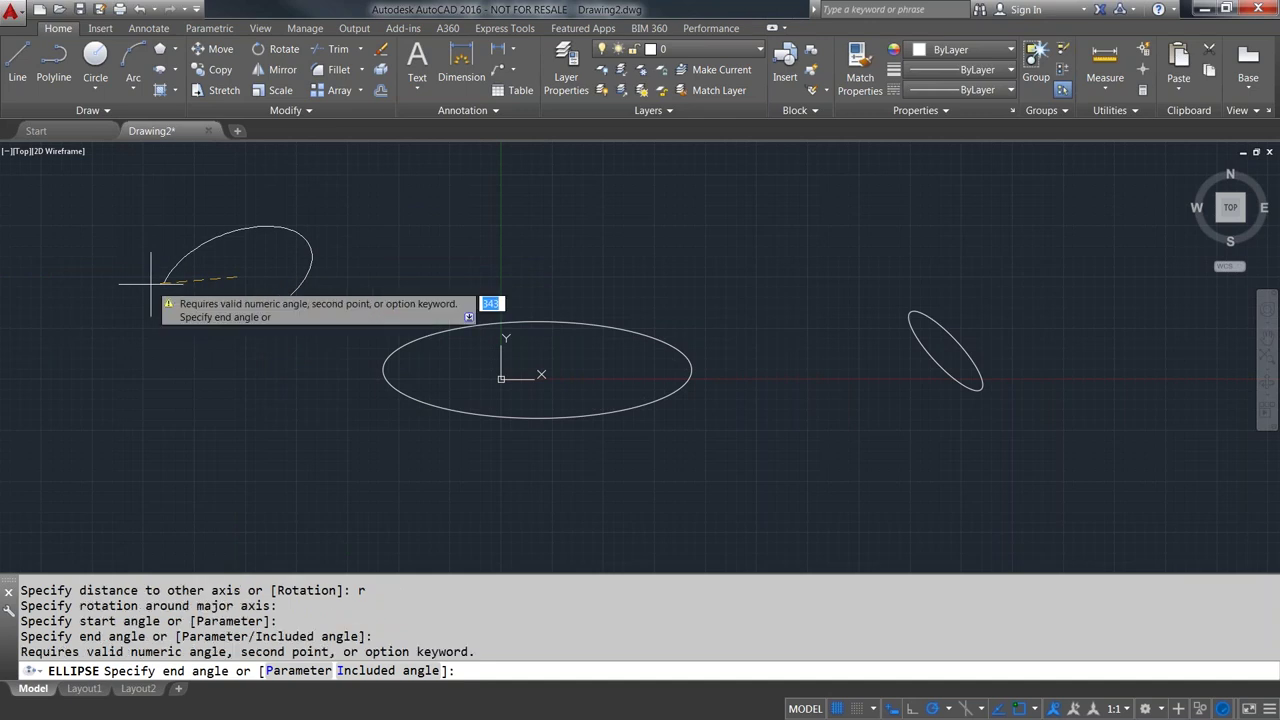
key(Return)
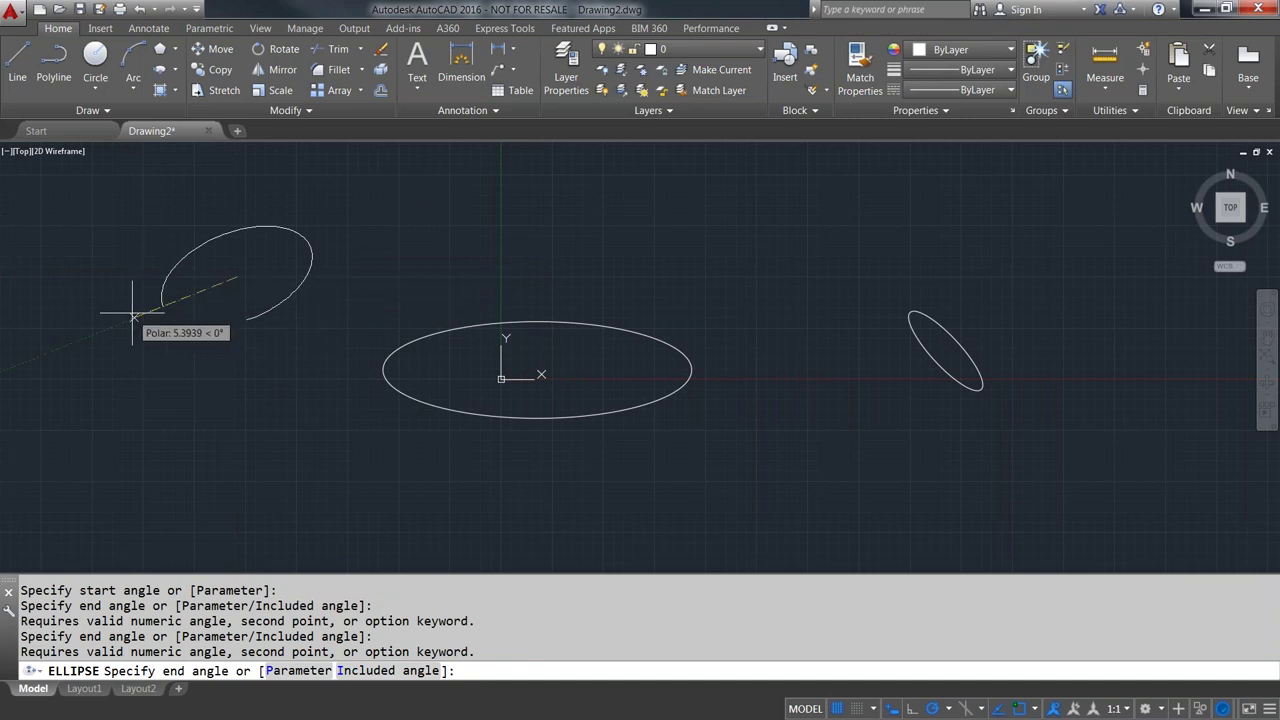
click(131, 312)
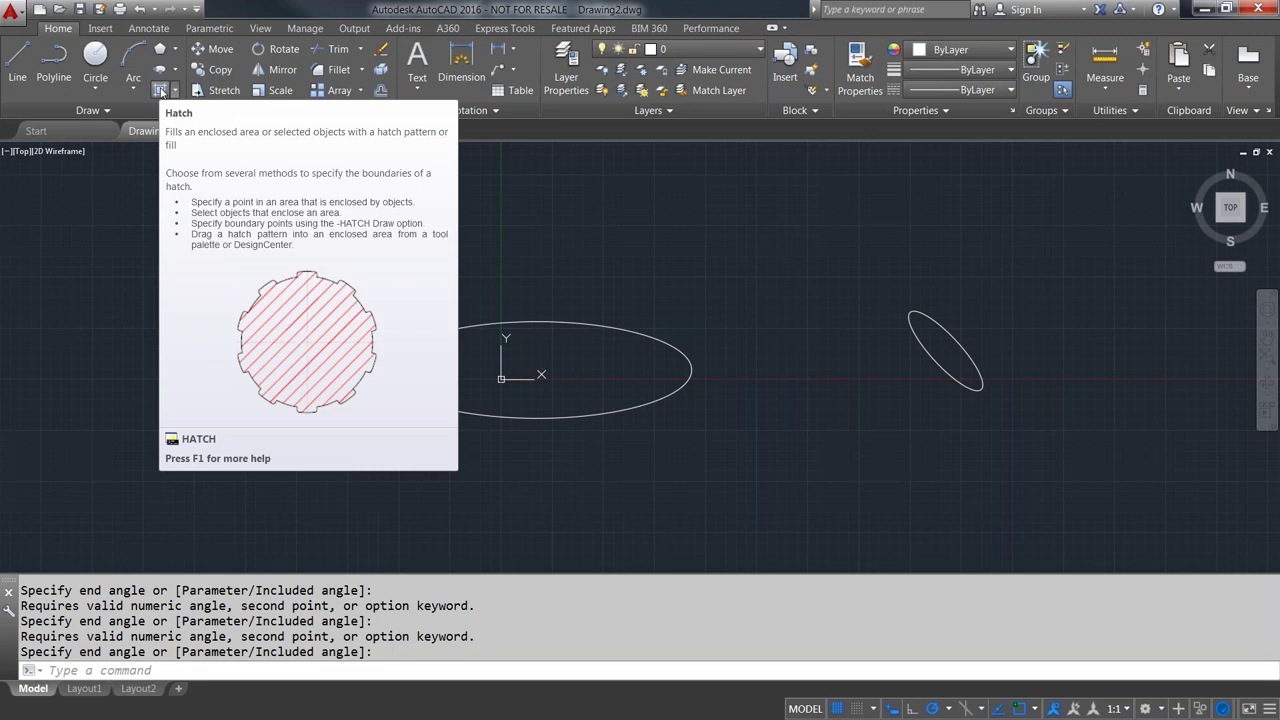
click(175, 90)
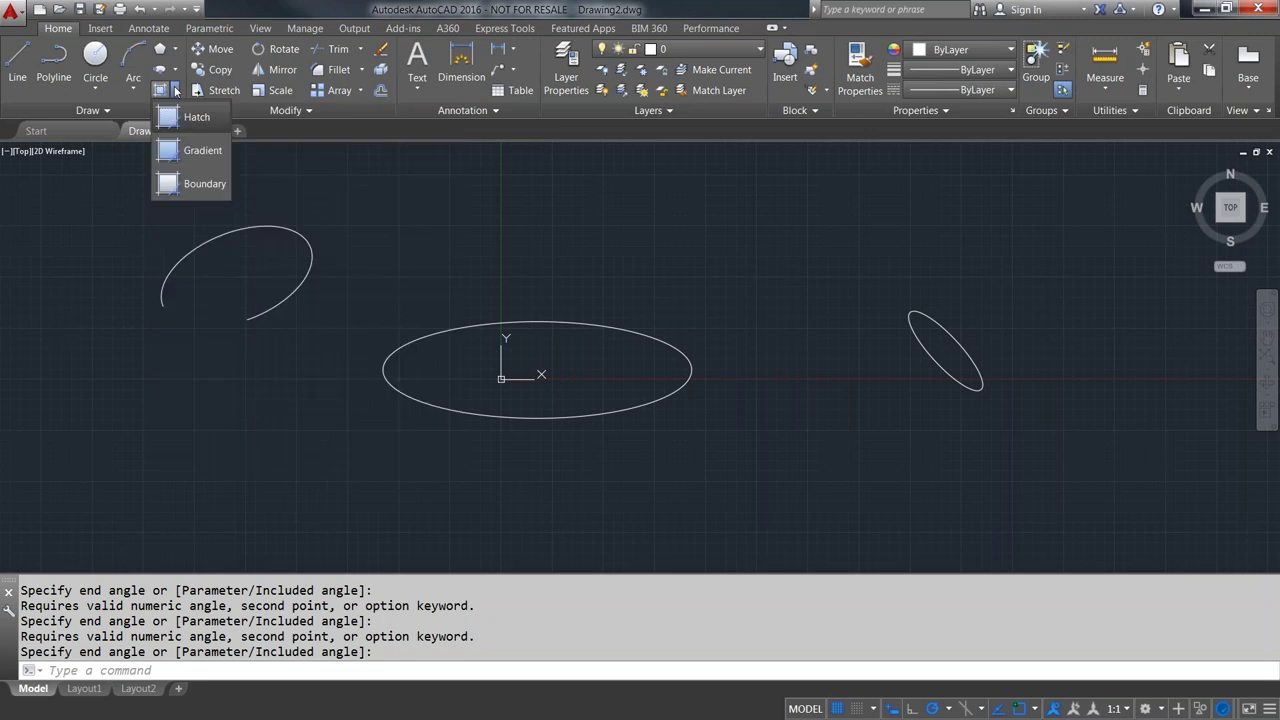
click(91, 243)
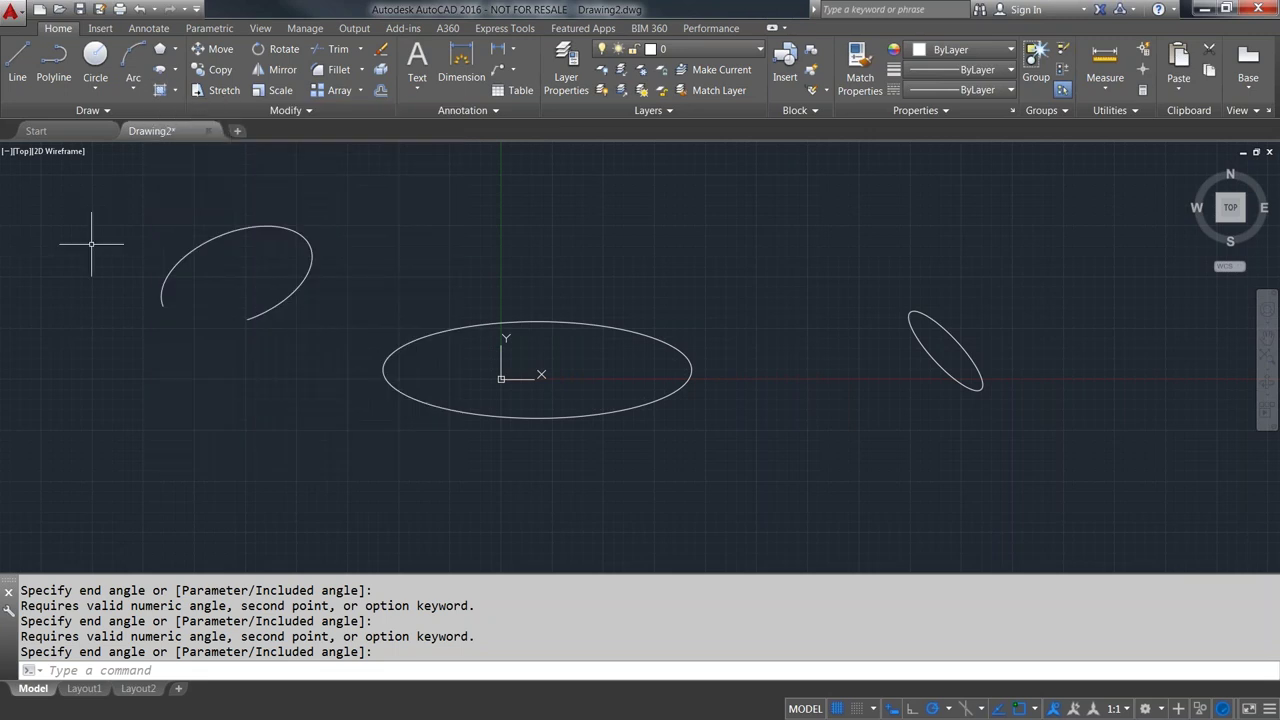
click(104, 110)
- Open Options with OP and apply the Light colour scheme on the Display tab
text(open)
key(Return)
text(op)
key(Return)
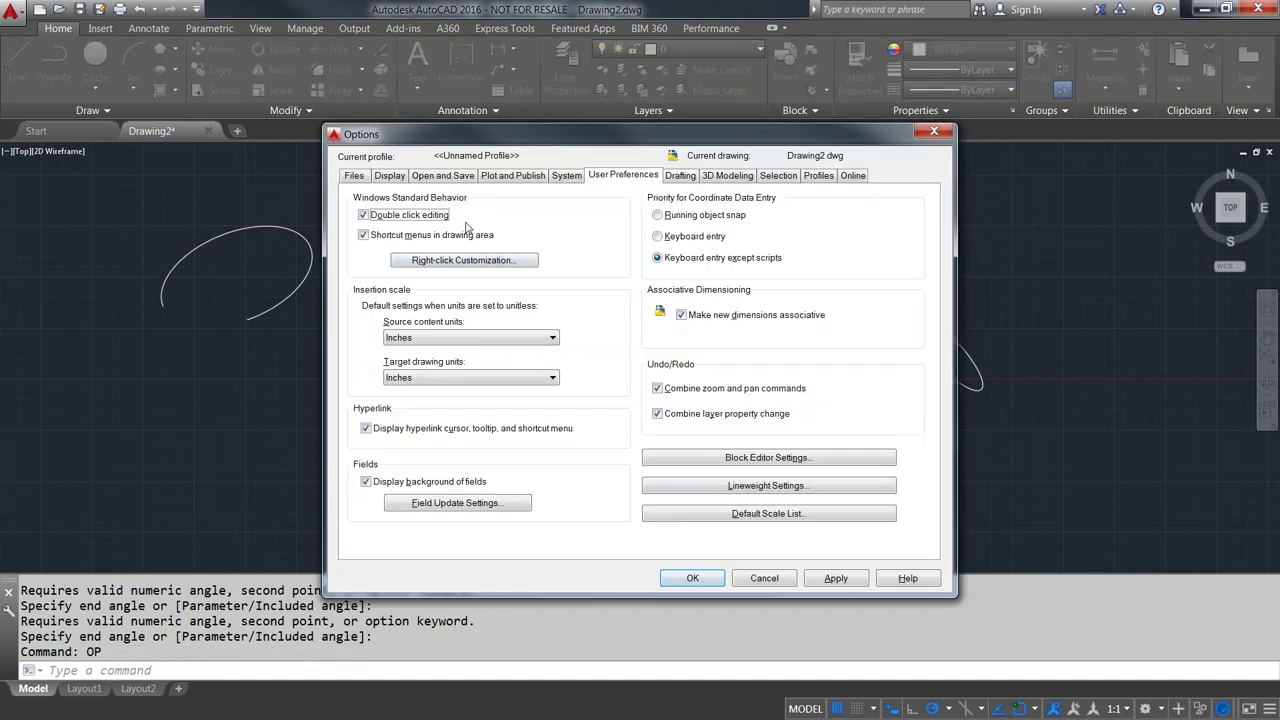
click(390, 177)
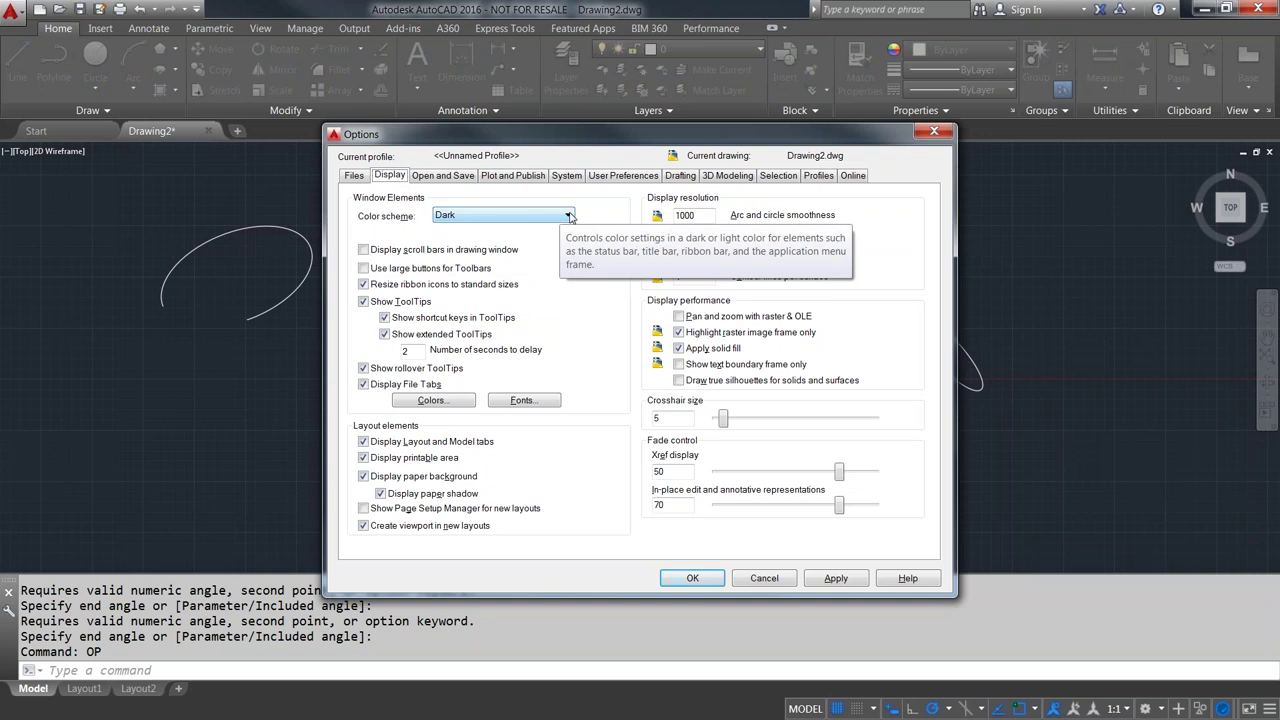
click(569, 216)
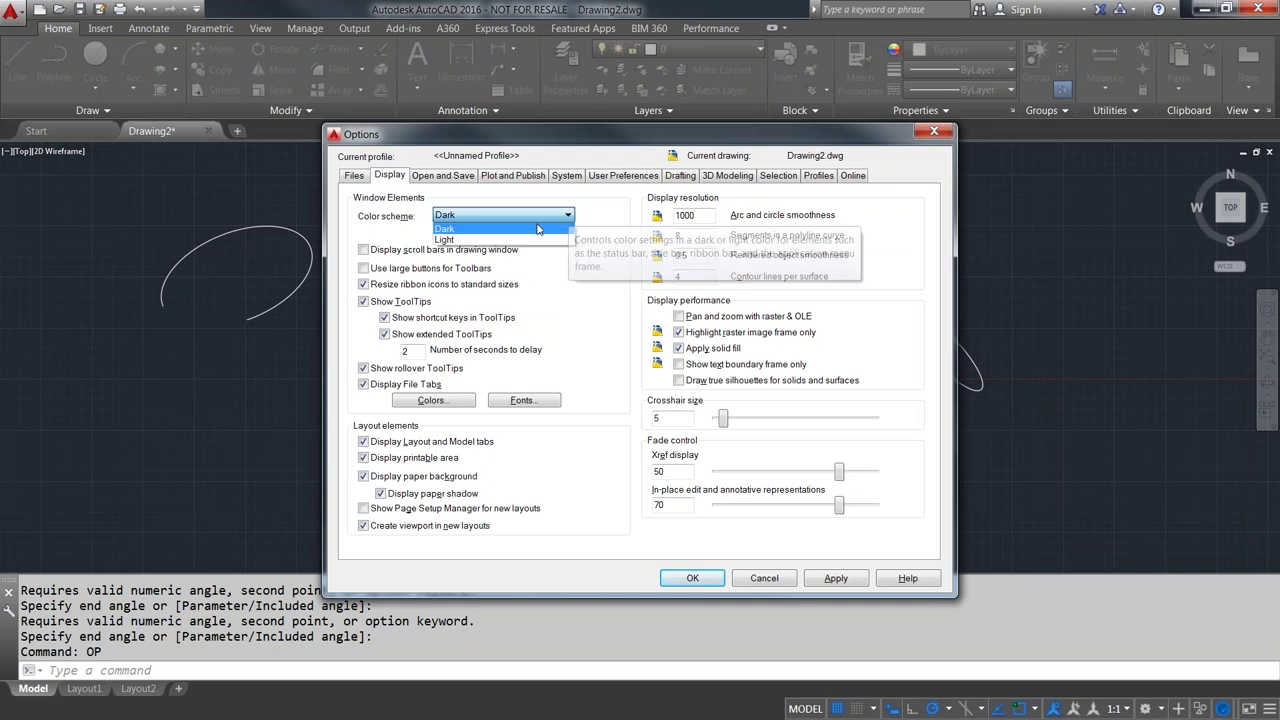
click(503, 241)
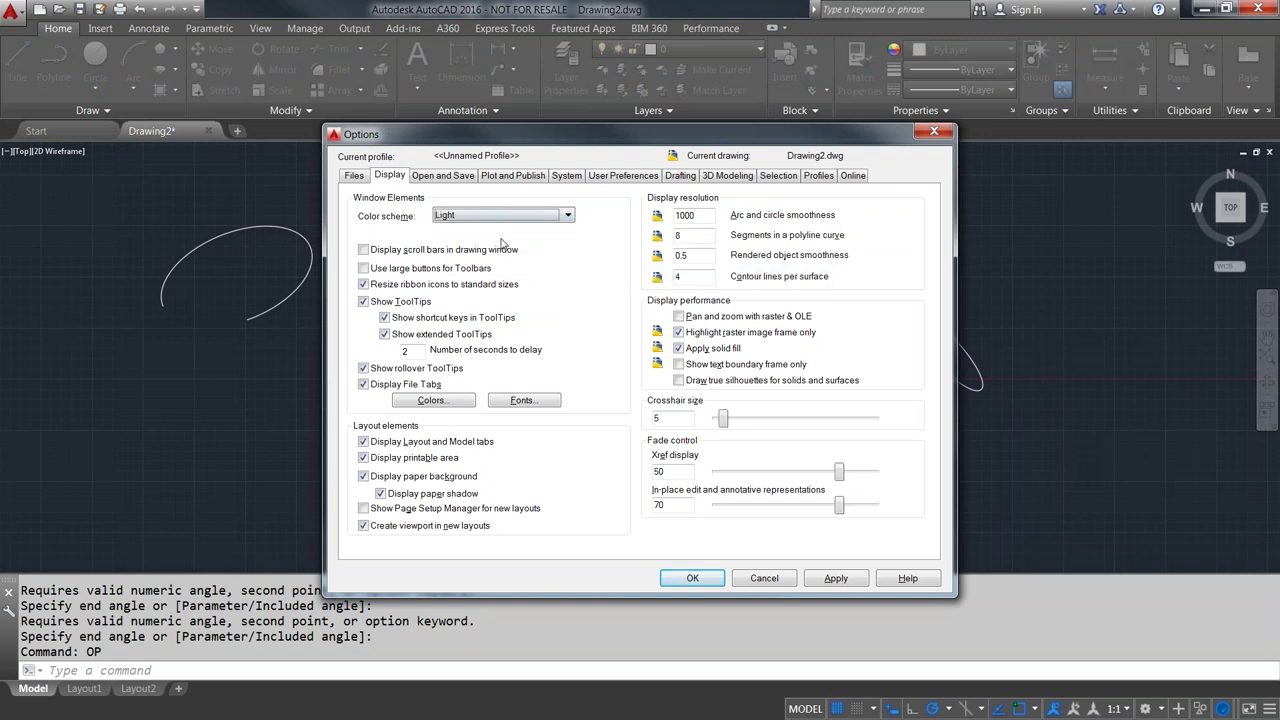
click(836, 578)
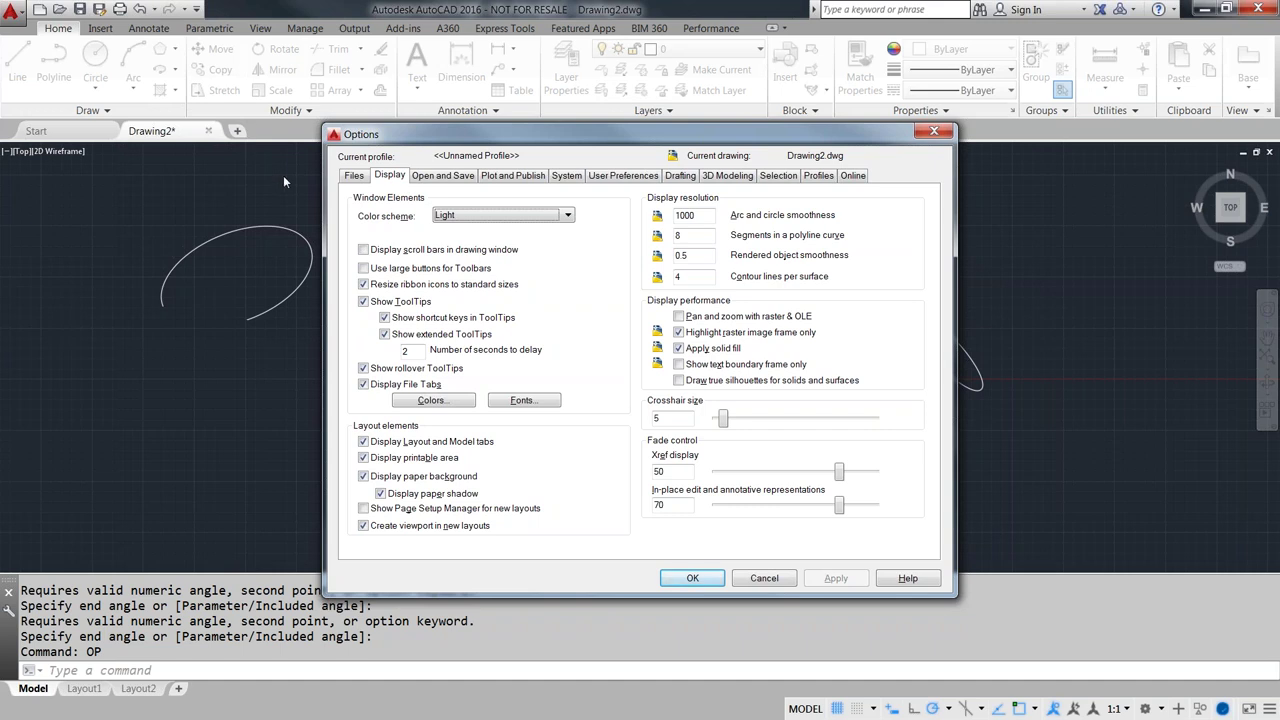
- Restore and apply the Dark colour scheme, then start the closing slide show
click(568, 215)
click(474, 229)
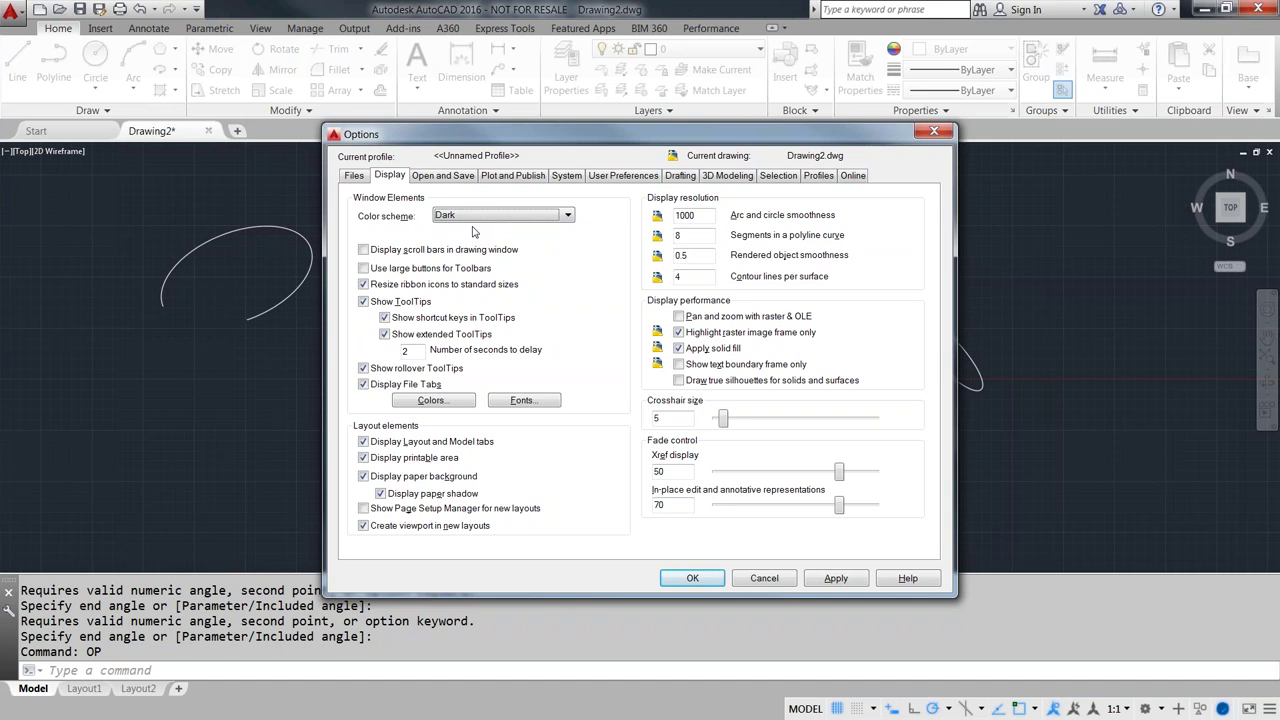
click(836, 580)
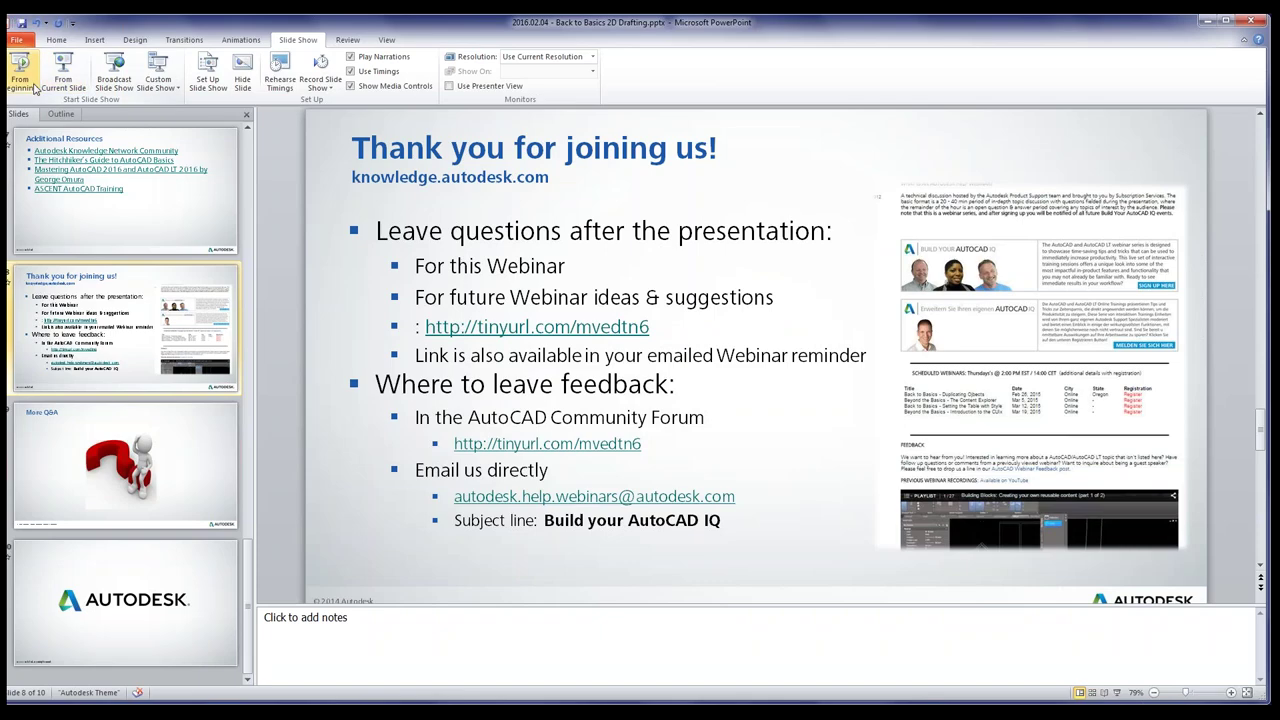
click(63, 78)
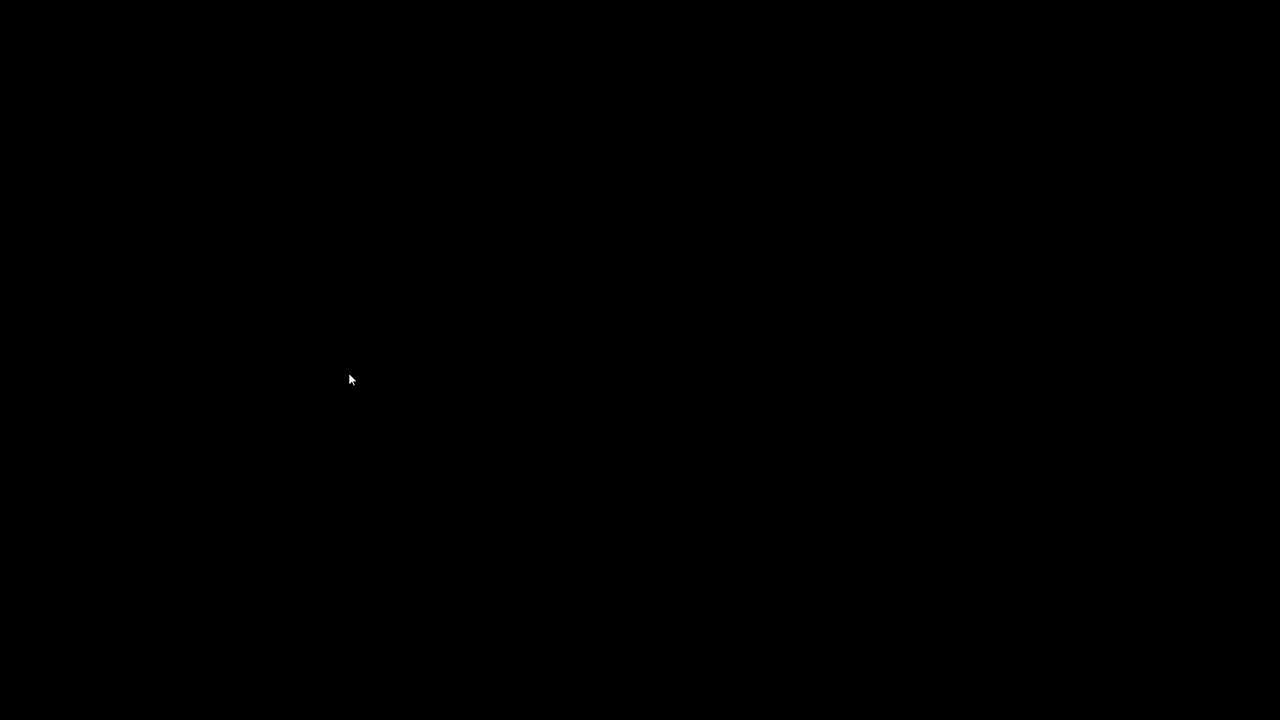
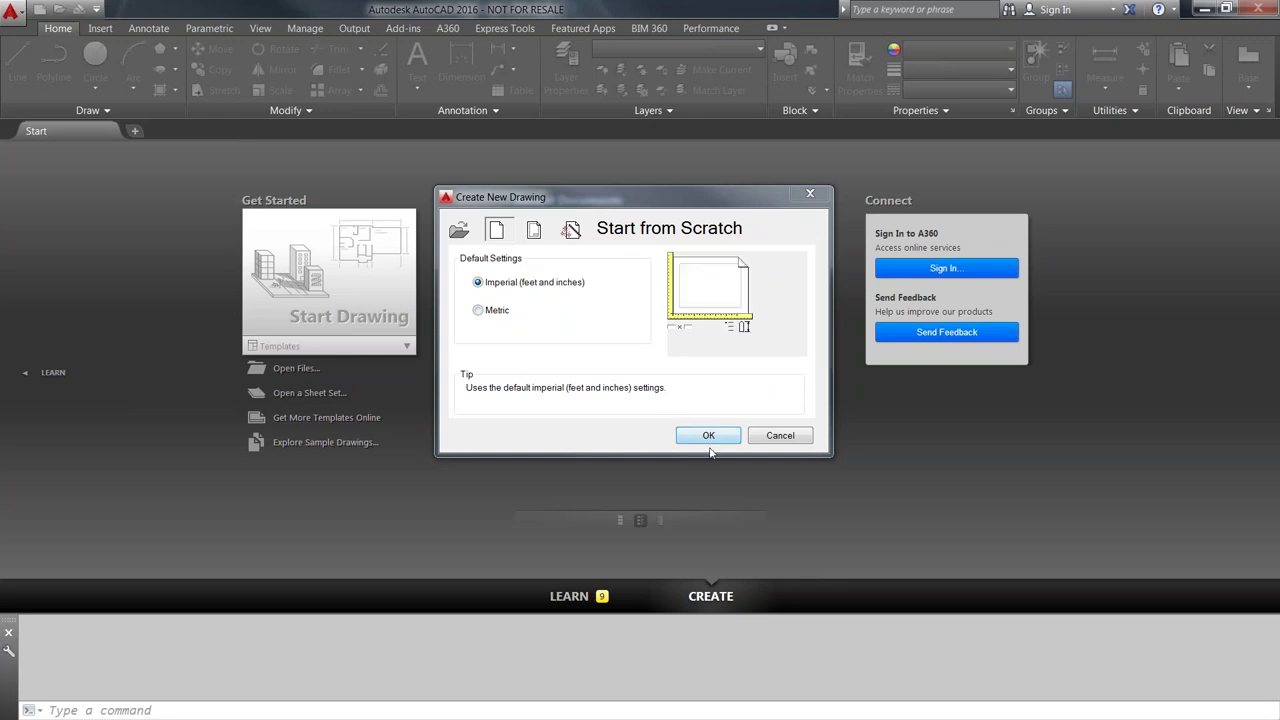
- Start a new drawing through the Use a Wizard option with Advanced Setup
click(533, 230)
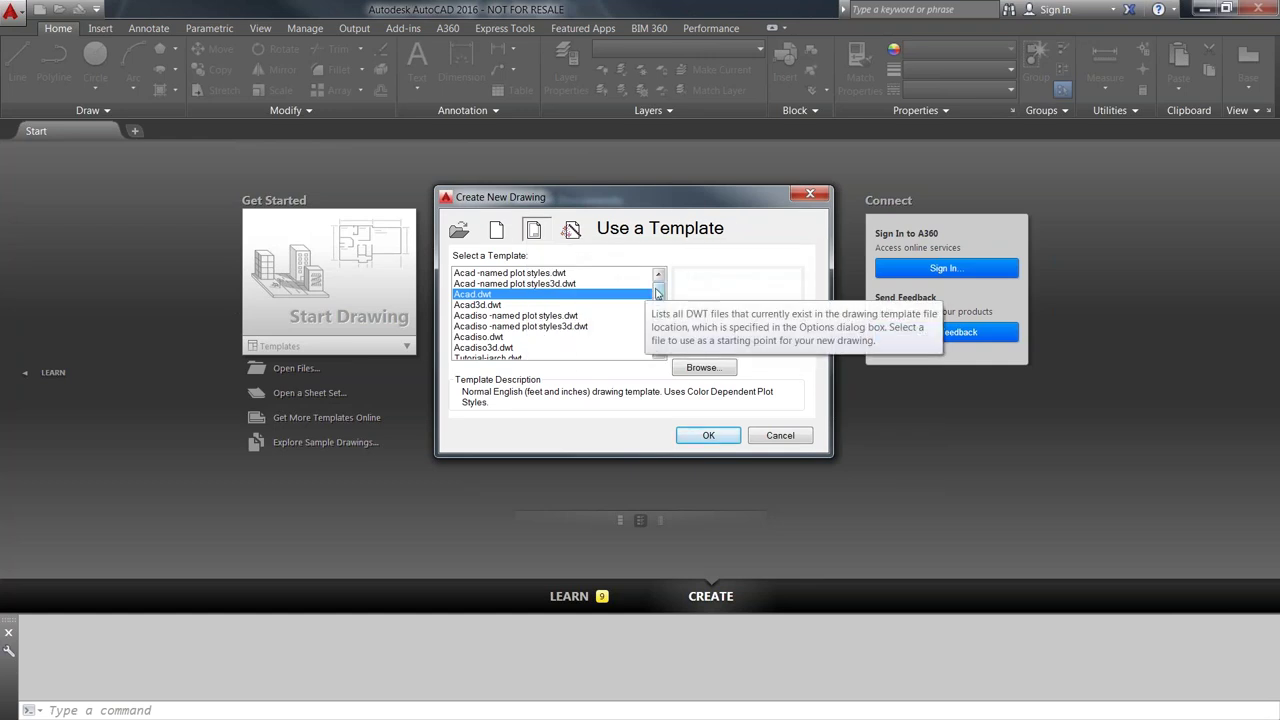
scroll(648, 288, down, 2)
scroll(646, 280, up, 2)
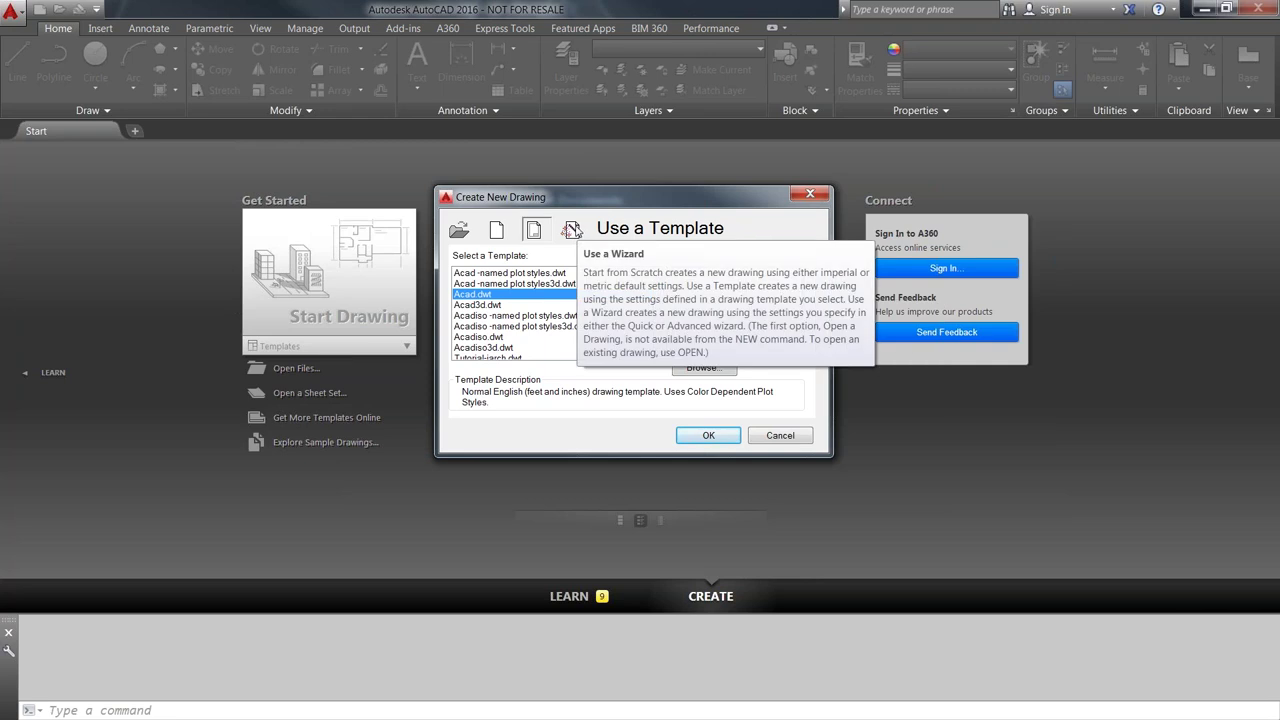
click(573, 231)
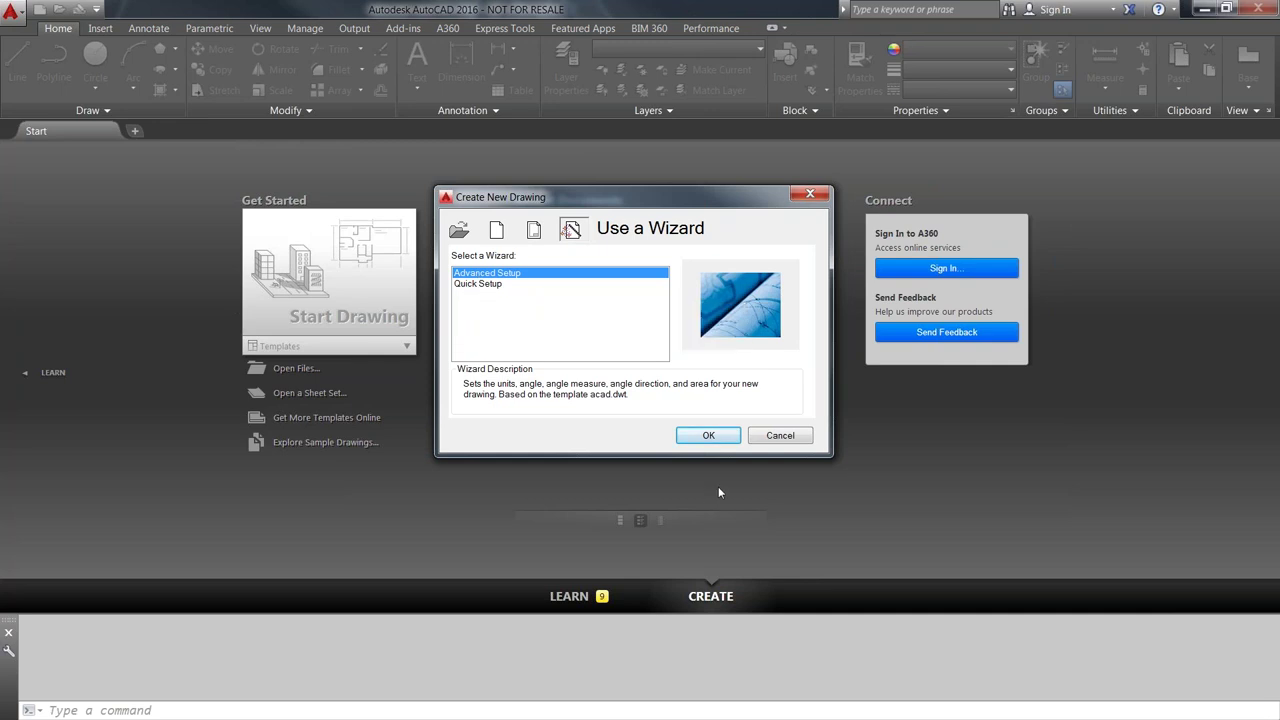
click(708, 436)
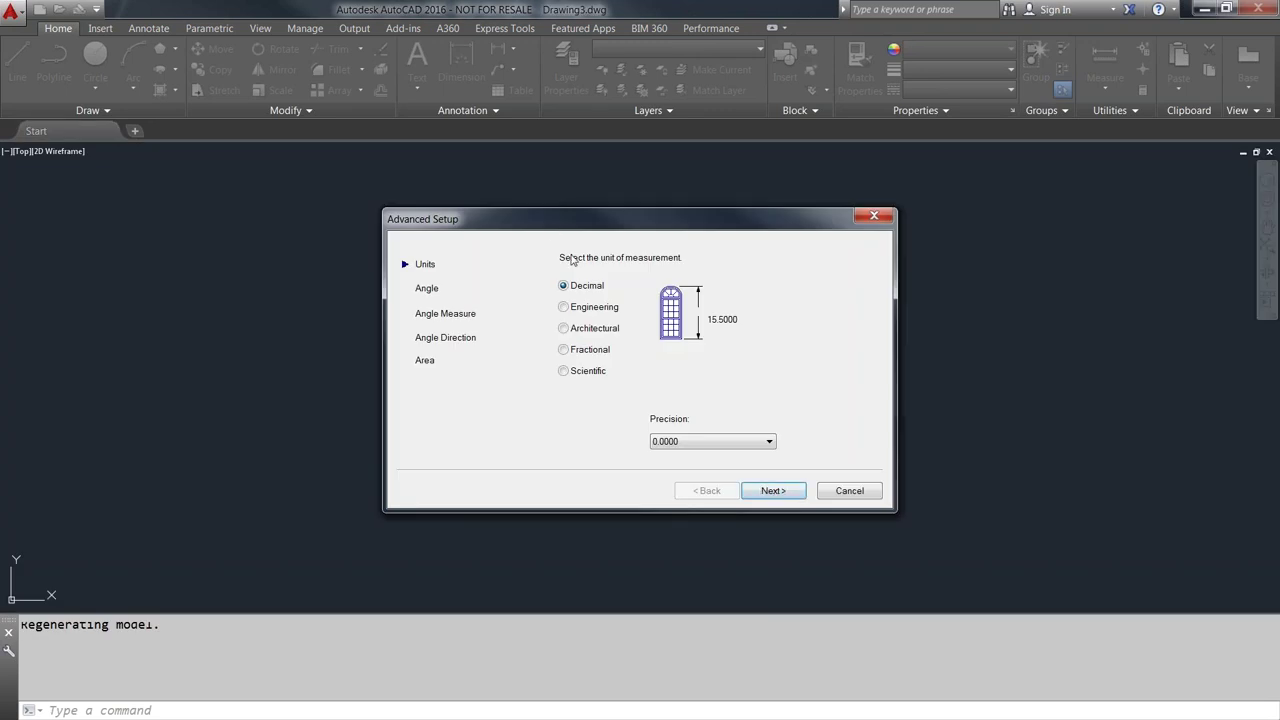
- Compare the unit types and precision lists, settling on Architectural units
click(573, 308)
click(570, 330)
click(566, 350)
click(566, 371)
click(568, 308)
click(568, 332)
click(769, 443)
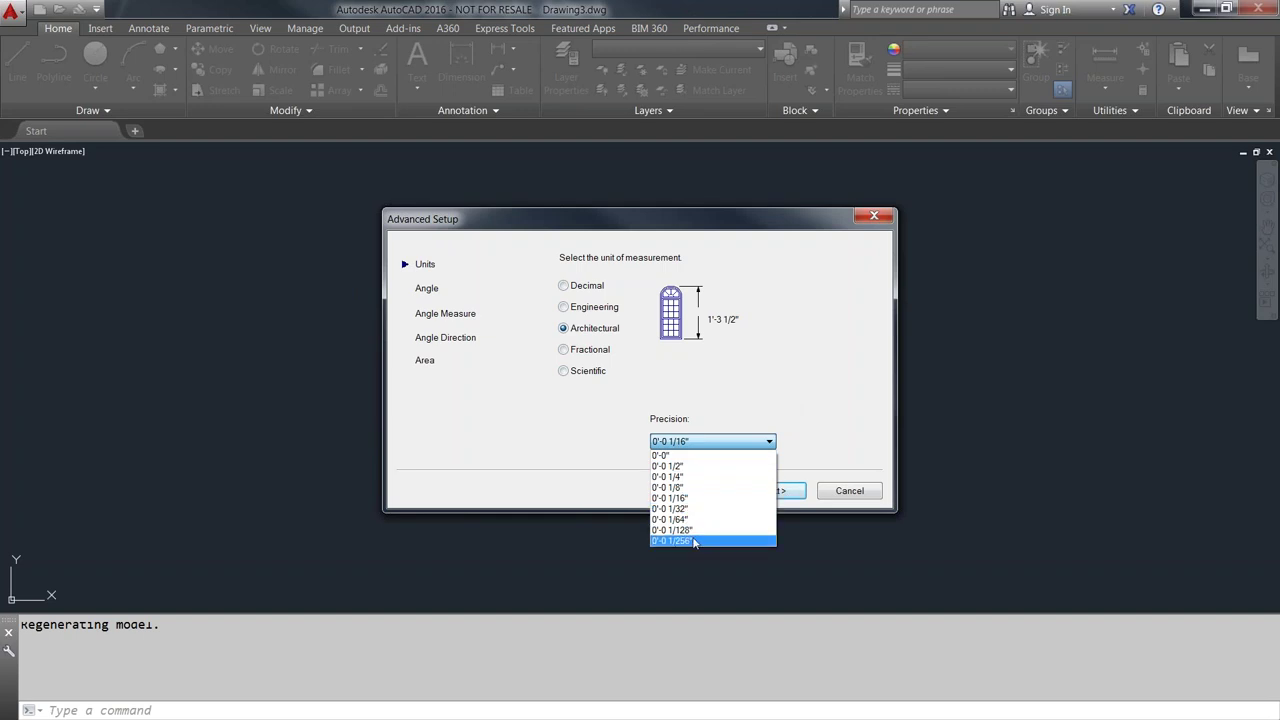
click(565, 288)
click(565, 287)
click(770, 443)
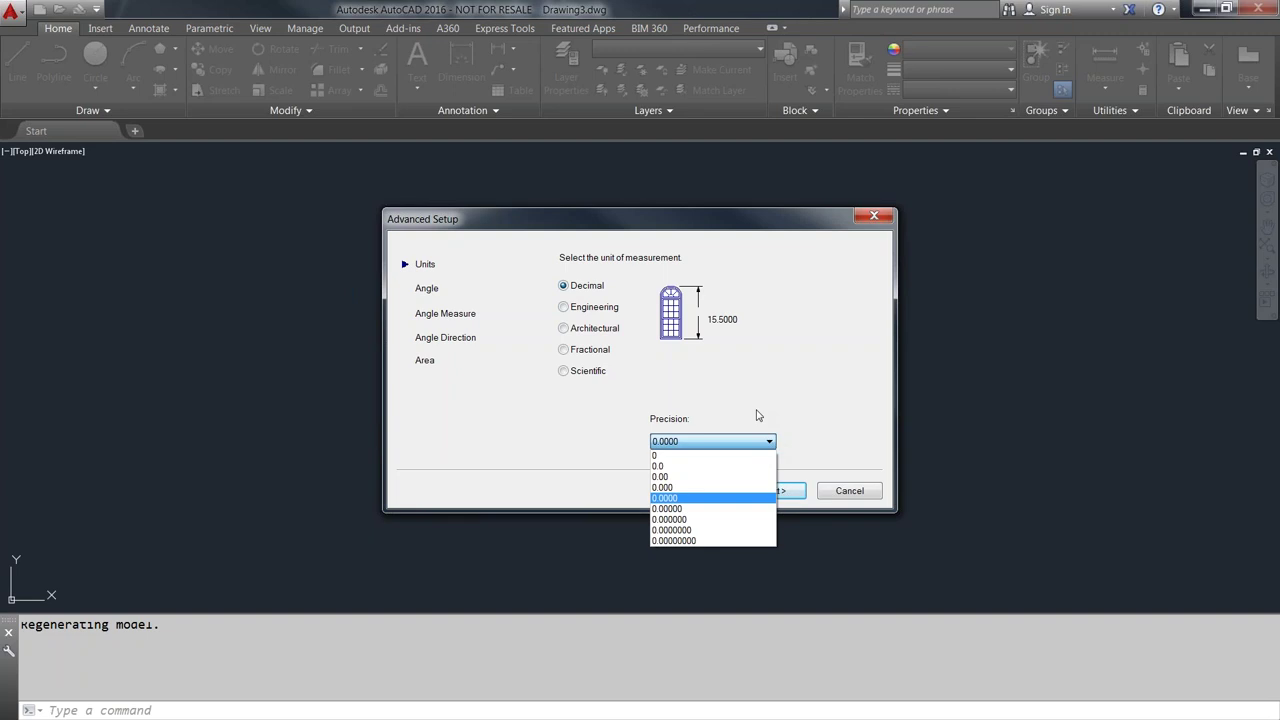
click(758, 400)
click(571, 333)
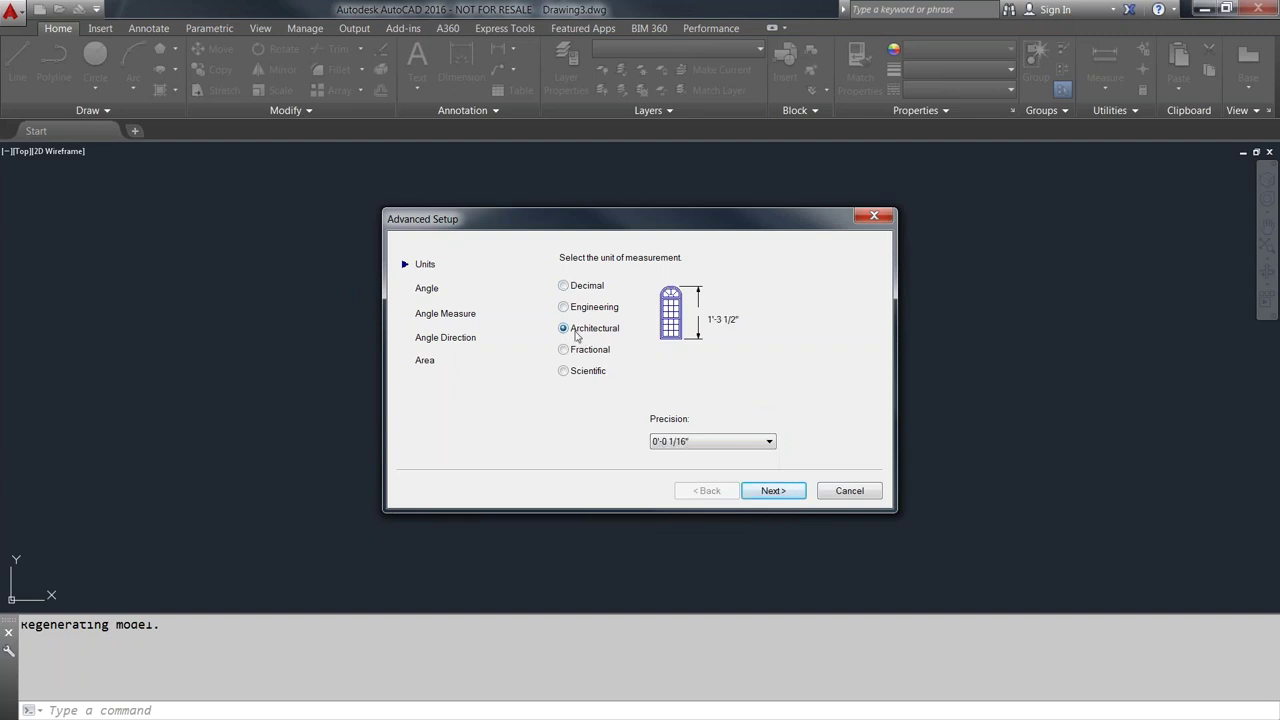
- Accept the default angle, angle measure, direction and area settings and finish the wizard
click(777, 494)
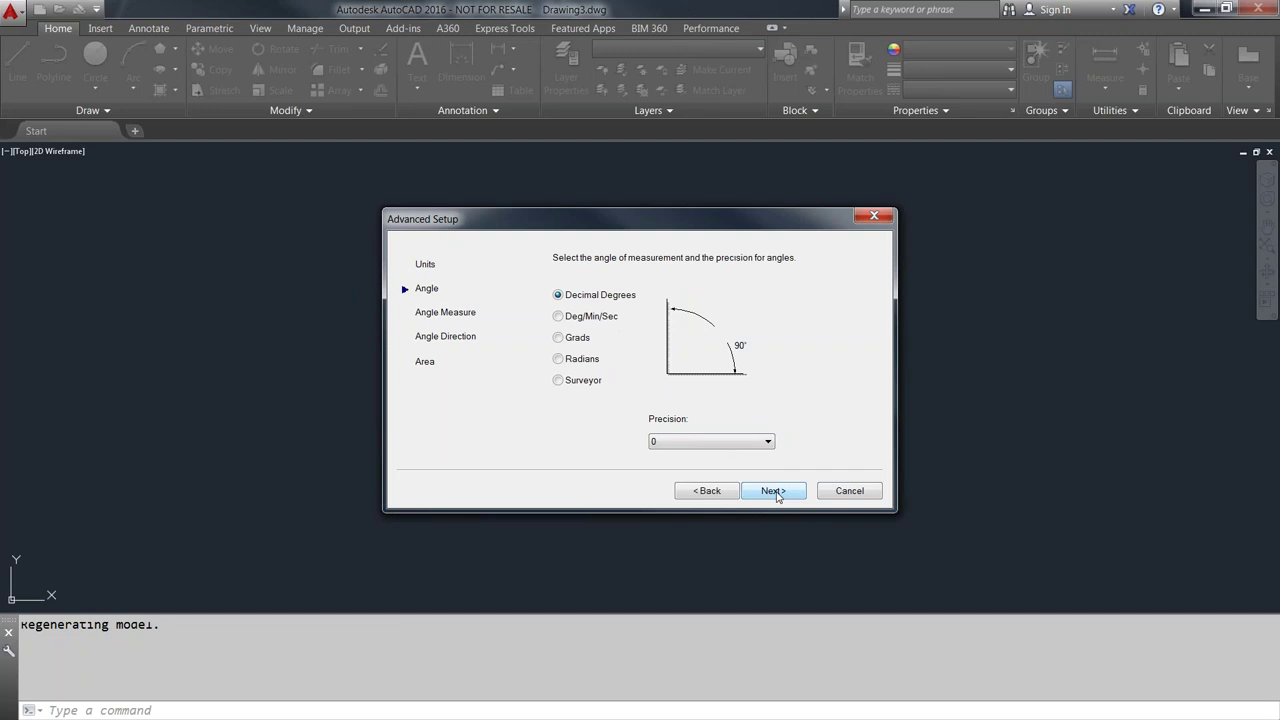
click(777, 491)
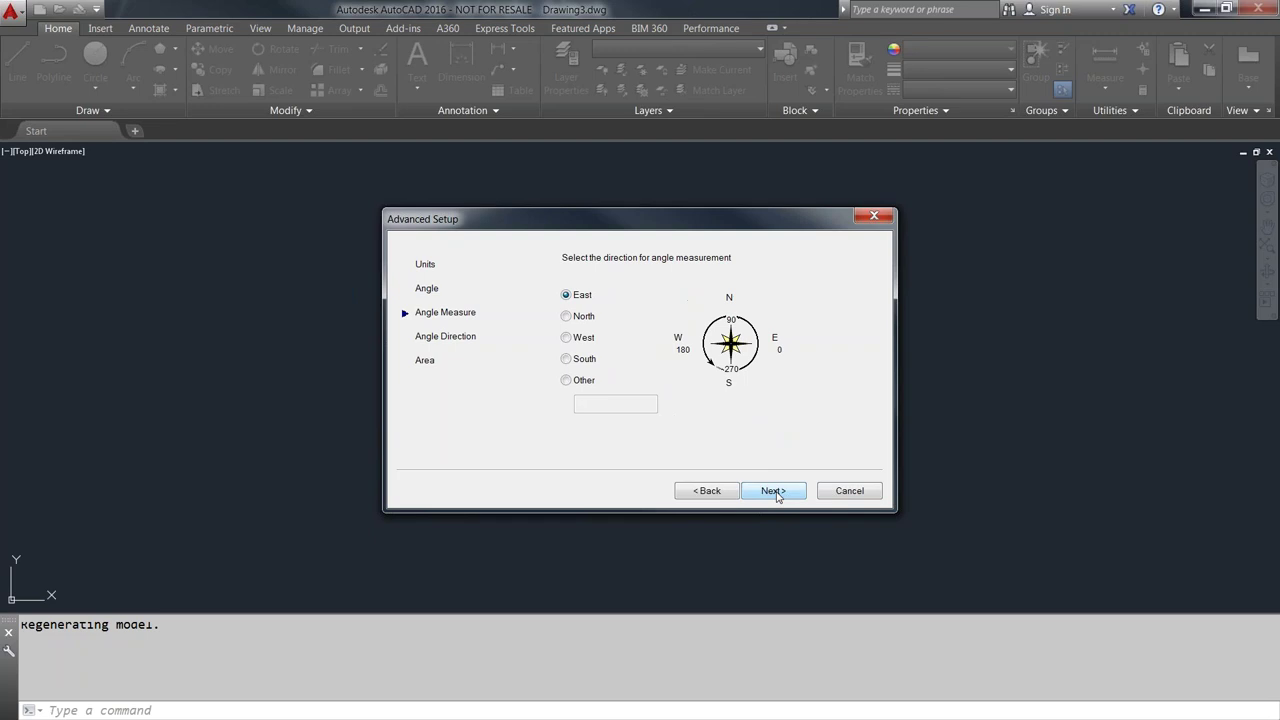
click(777, 491)
click(777, 491)
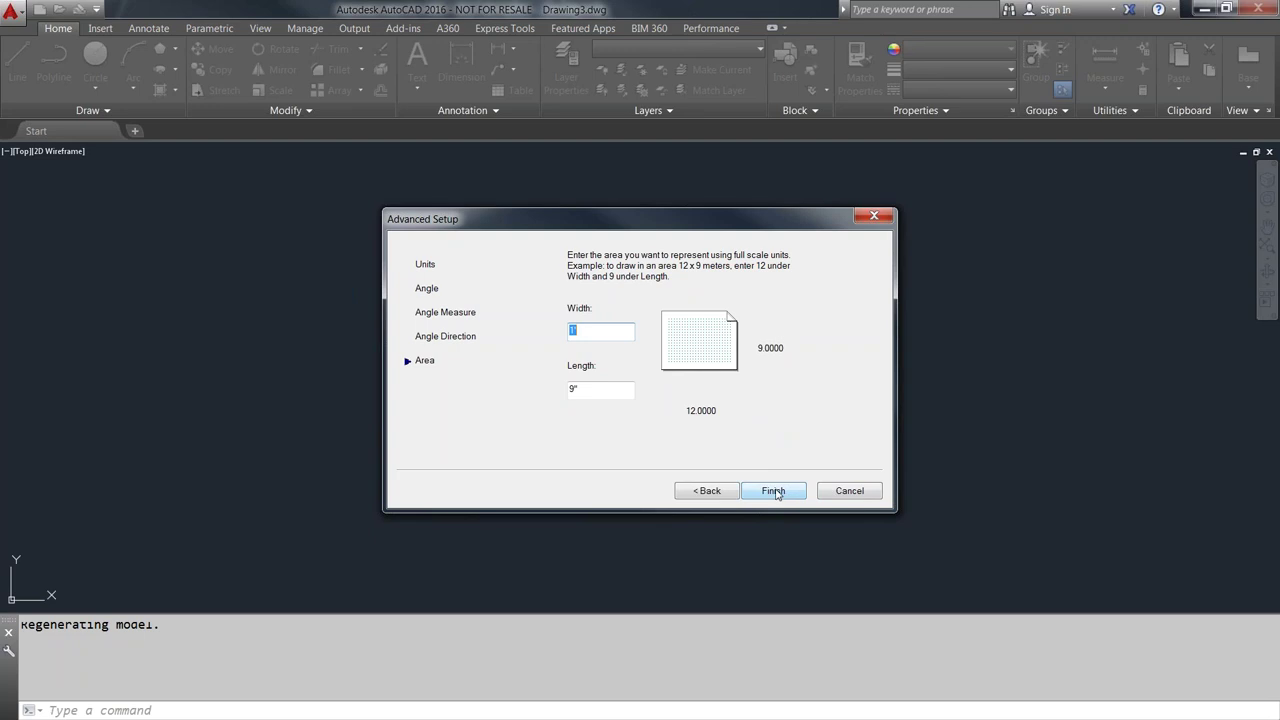
click(774, 491)
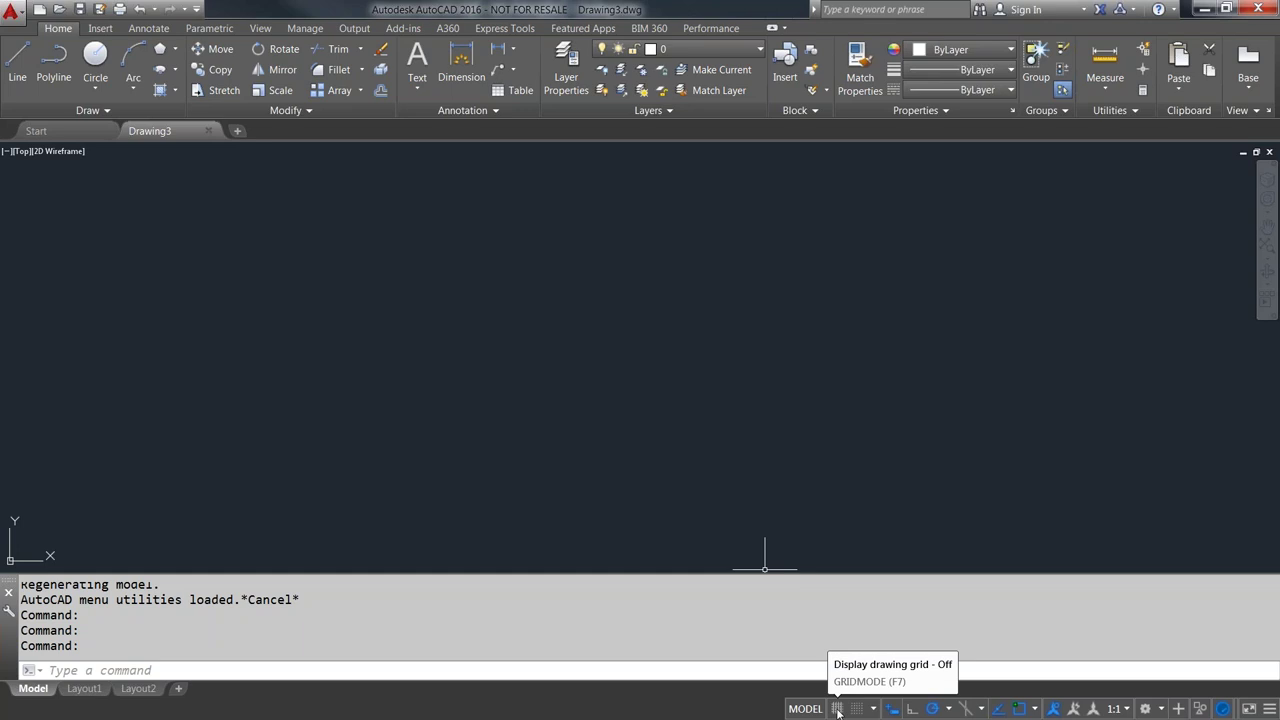
- Turn on the grid and shift the view slightly right and down
click(838, 709)
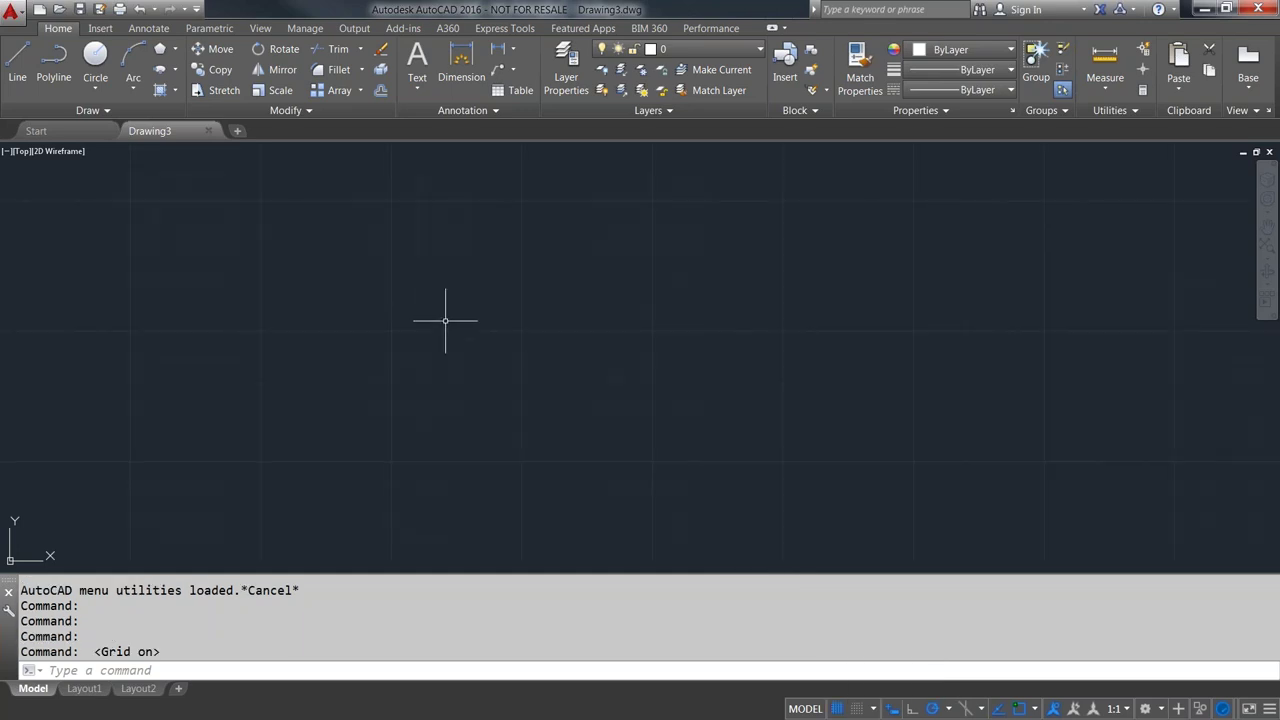
middle_drag(437, 320, 475, 327)
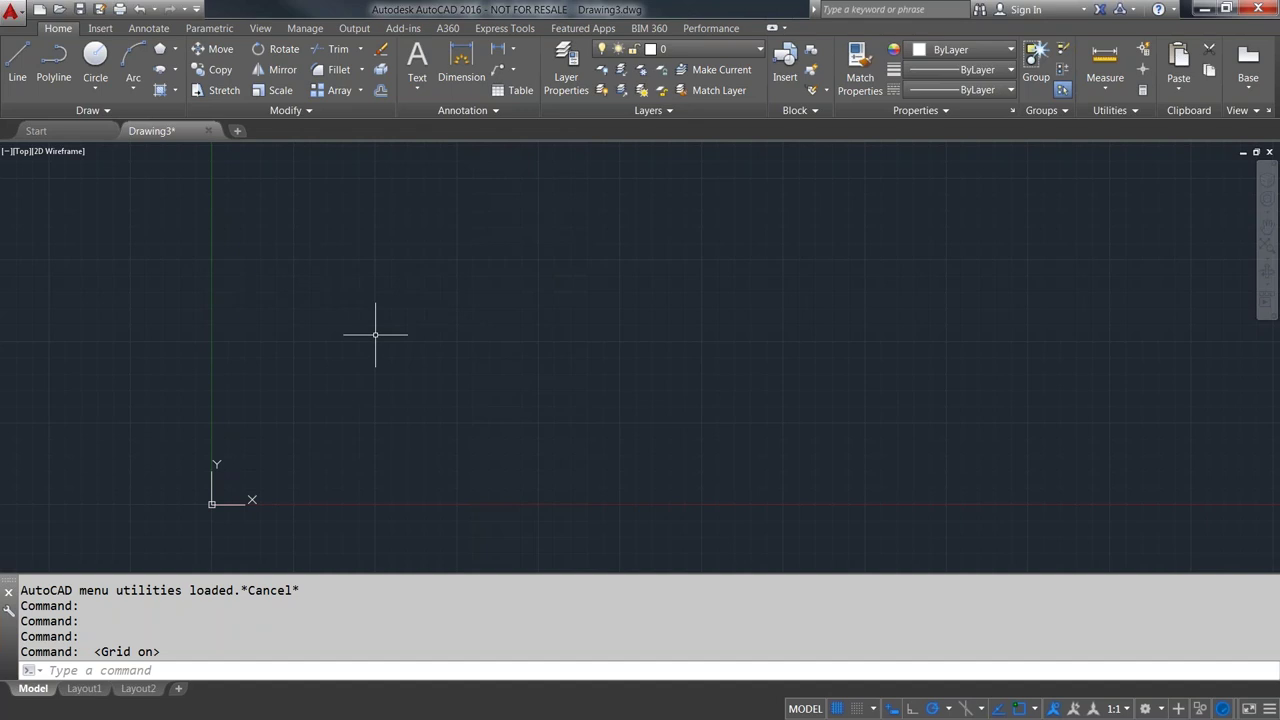
text(OP)
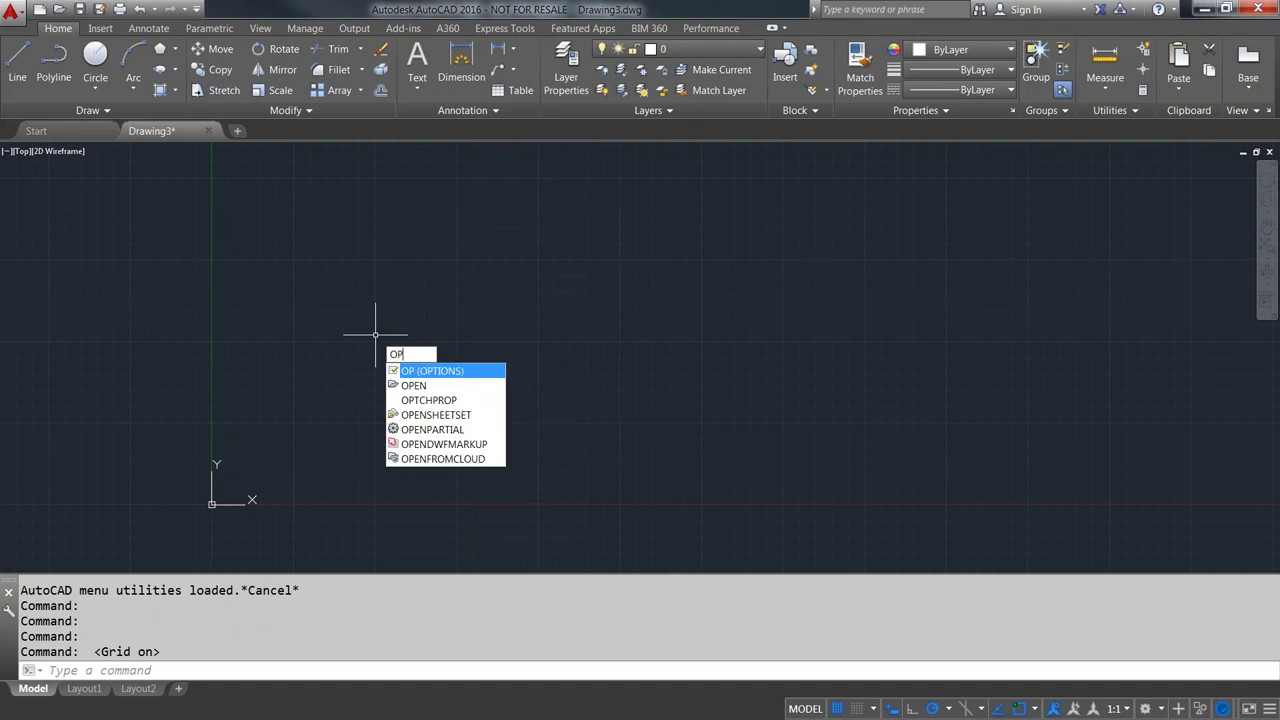
- Review the Selection settings in Options from the right-click menu, then cancel
key(Escape)
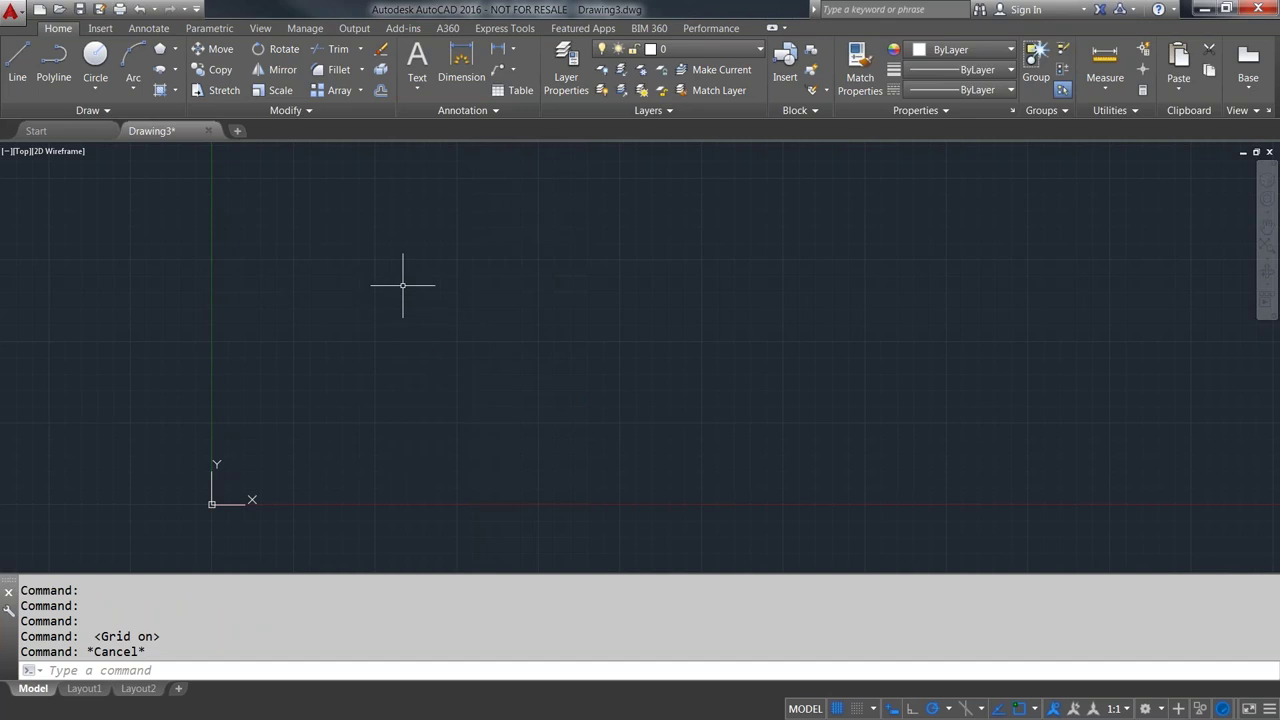
right_click(403, 285)
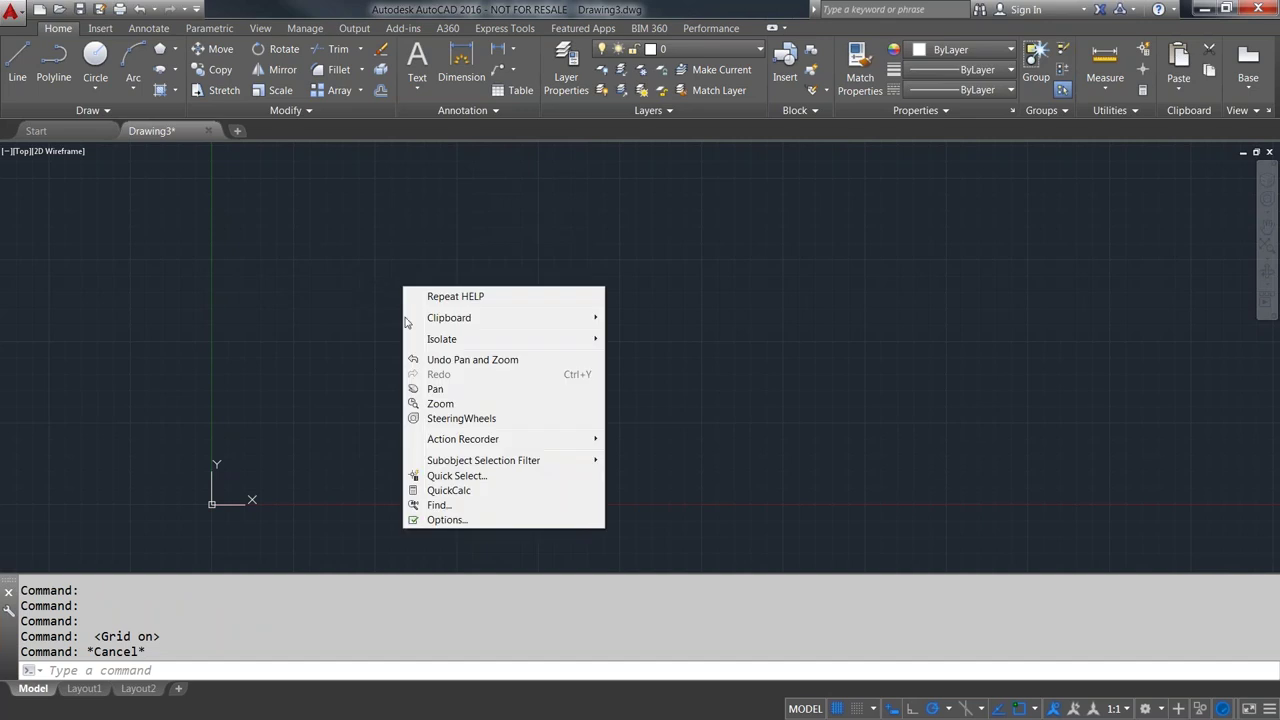
click(440, 520)
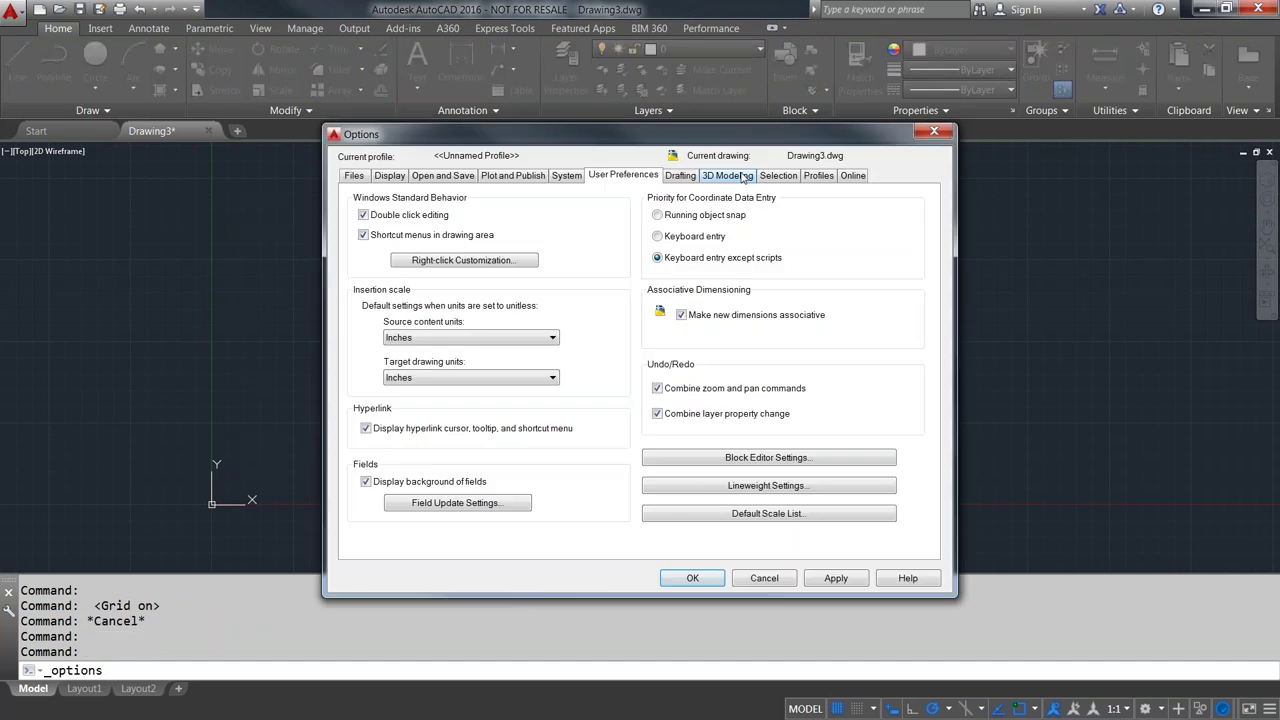
click(778, 176)
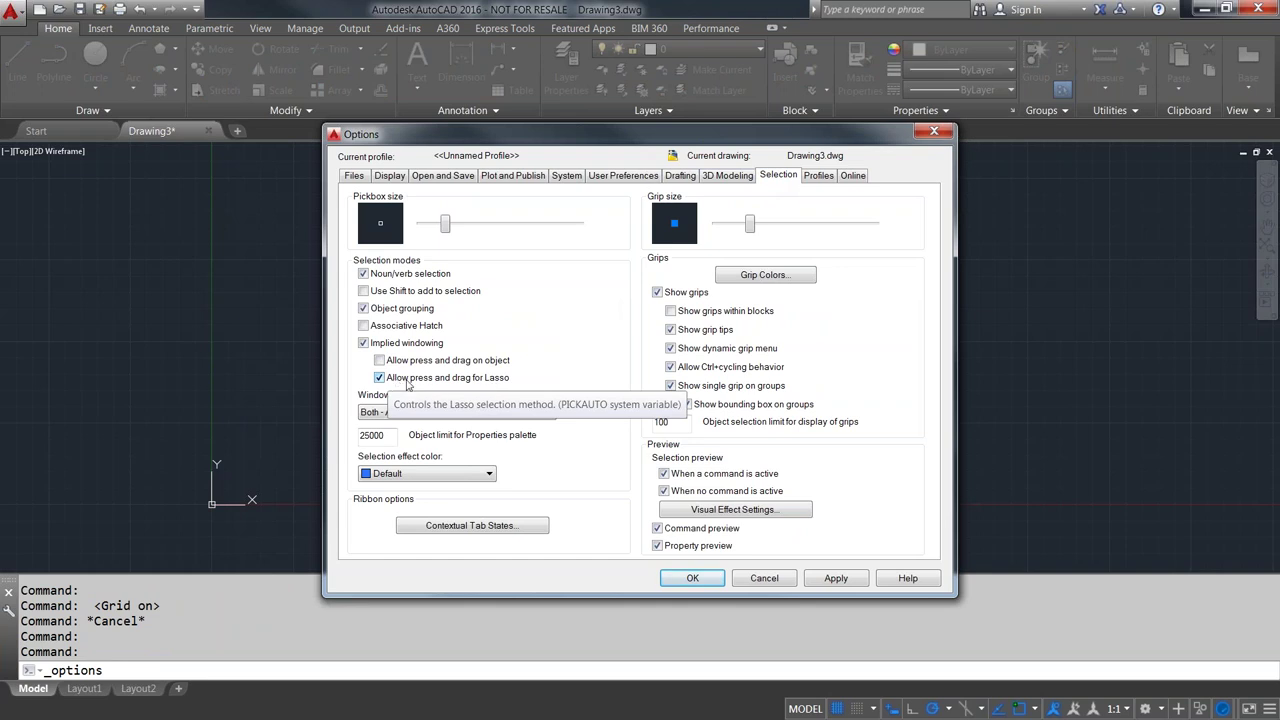
click(764, 578)
- Draw a circle in the upper-left part of the drawing area
click(95, 62)
click(334, 224)
click(420, 277)
middle_drag(336, 224, 350, 290)
click(17, 62)
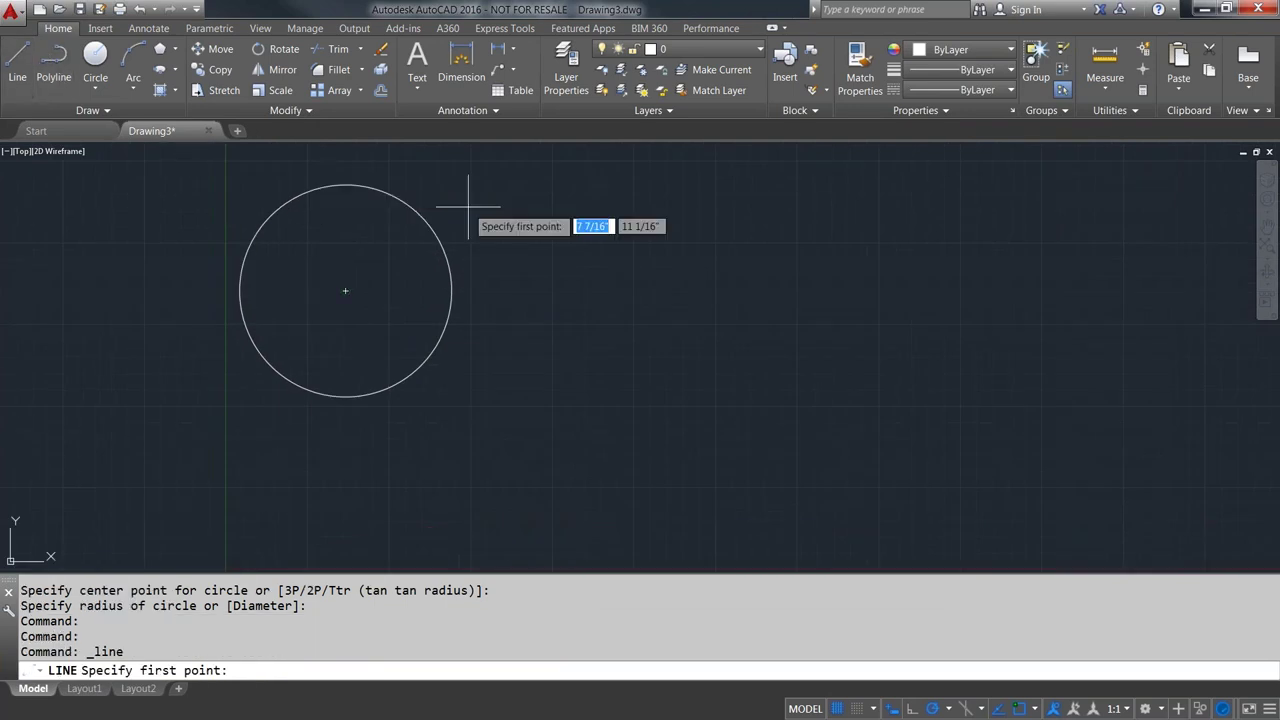
click(468, 207)
click(516, 373)
click(544, 242)
click(628, 367)
click(688, 238)
key(Return)
scroll(722, 297, down, 2)
middle_drag(662, 285, 735, 330)
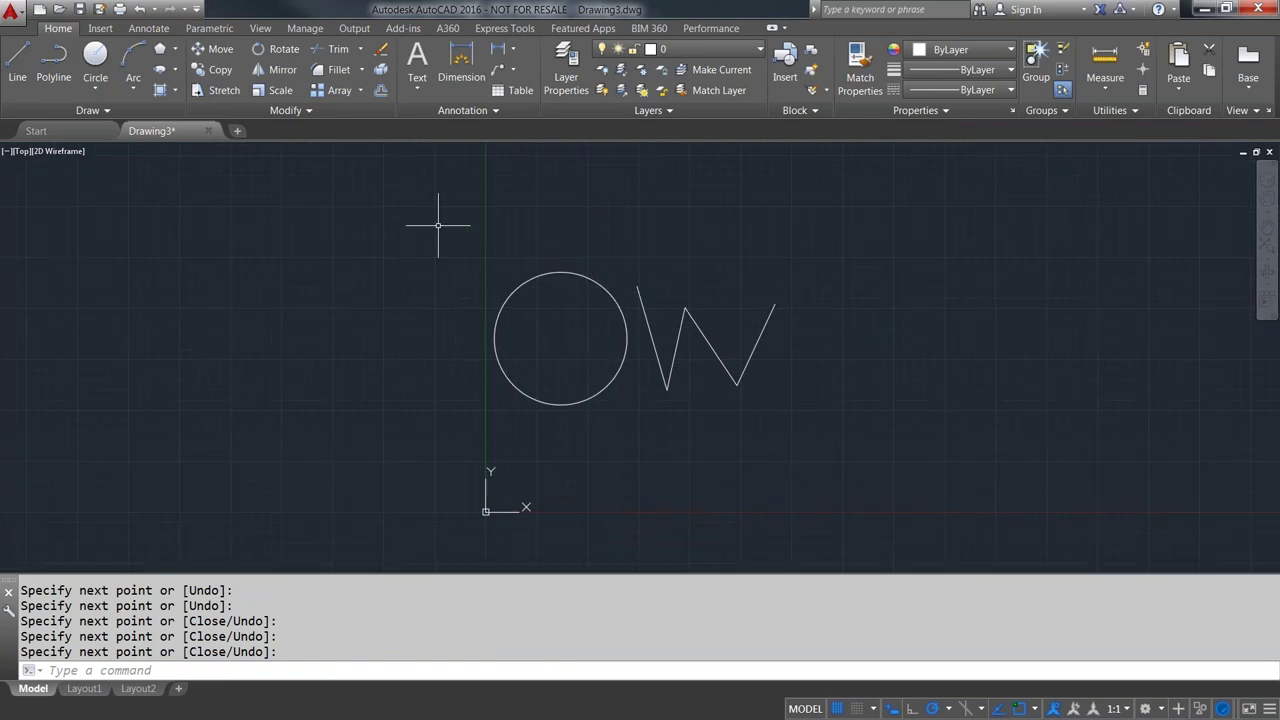
mouse_move(440, 226)
mouse_down()
mouse_move(563, 267)
mouse_move(760, 259)
mouse_move(864, 333)
mouse_move(878, 432)
mouse_move(751, 497)
mouse_move(585, 507)
mouse_move(429, 432)
mouse_move(426, 368)
mouse_move(458, 279)
mouse_up()
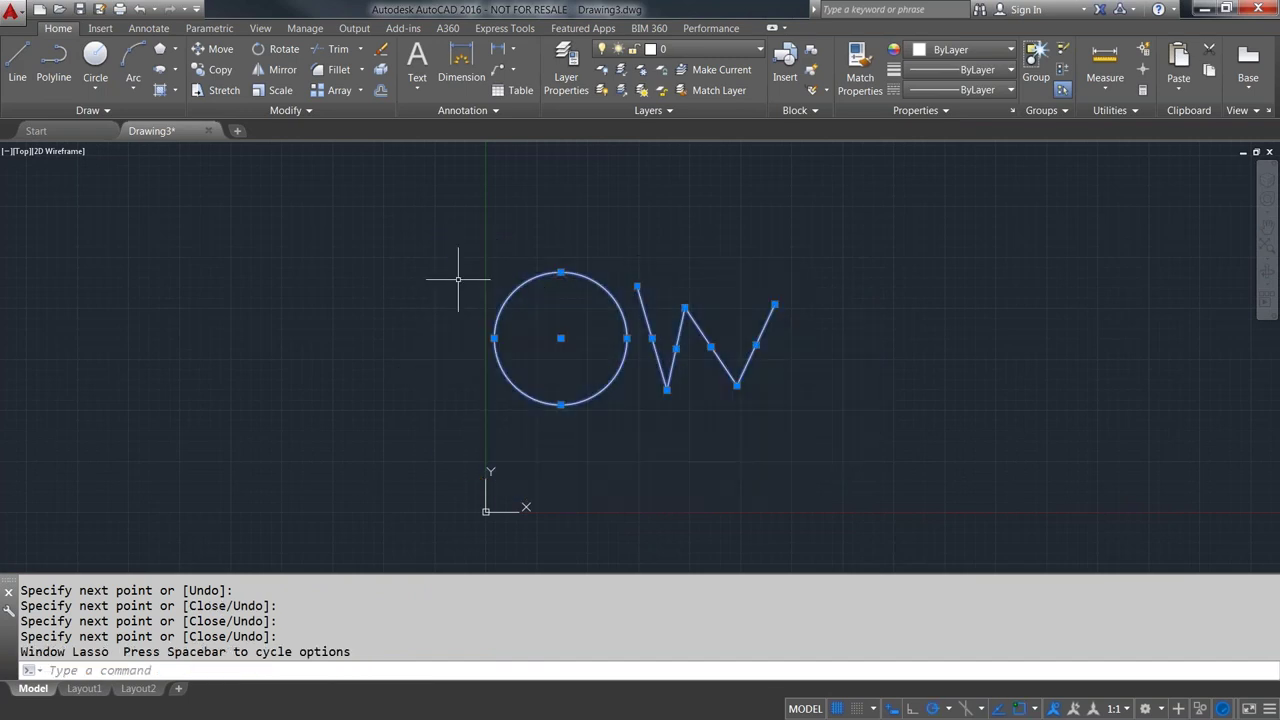
key(Escape)
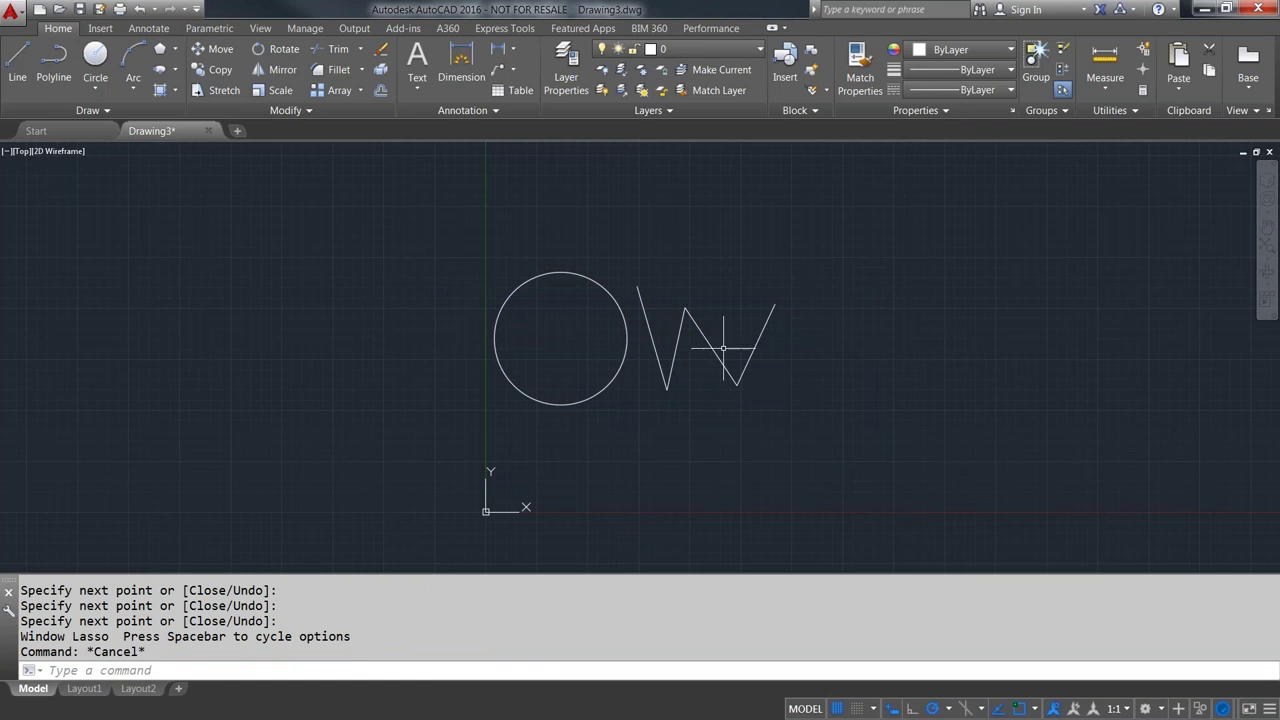
click(448, 227)
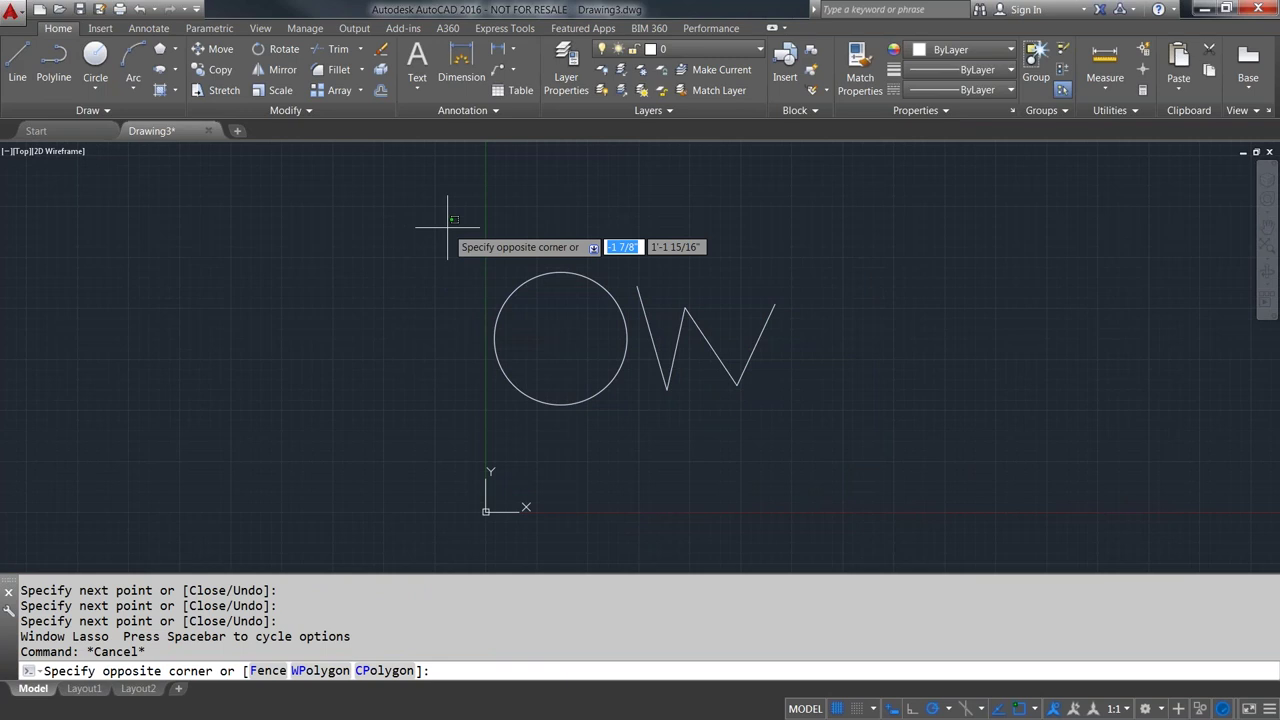
click(831, 432)
key(Escape)
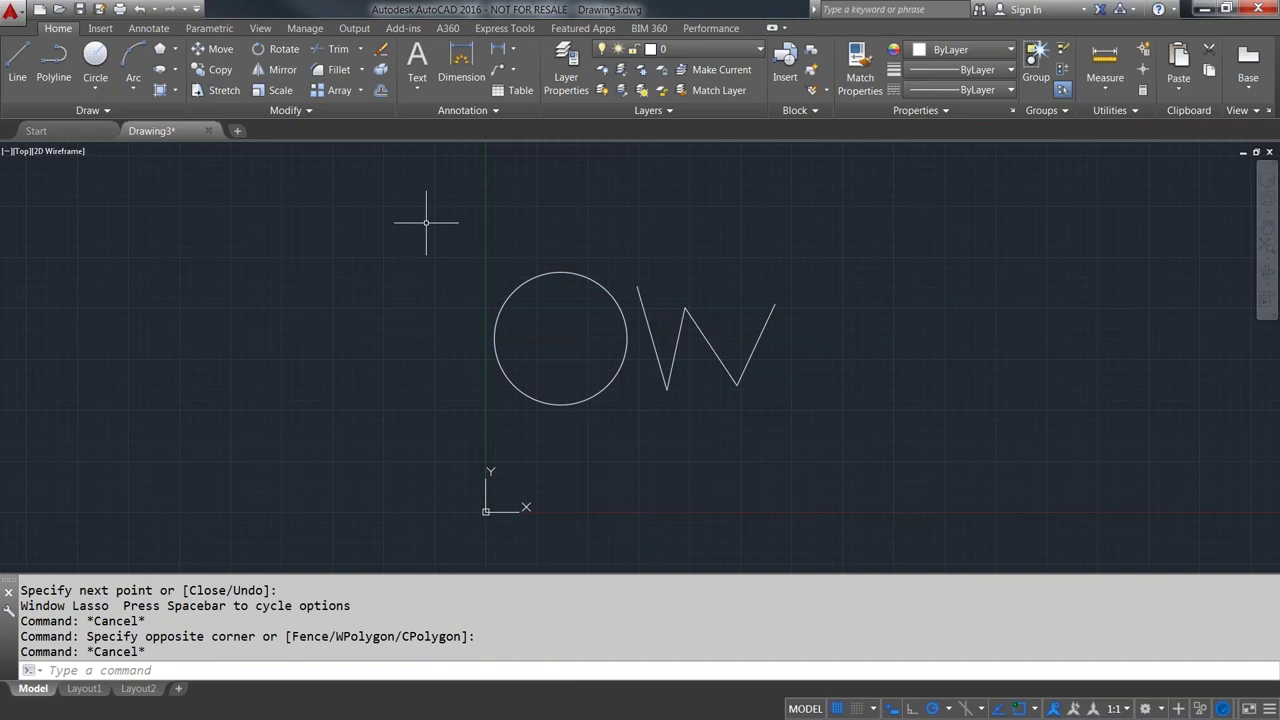
mouse_move(426, 218)
mouse_down()
mouse_move(868, 267)
mouse_move(920, 352)
mouse_move(864, 466)
mouse_move(387, 412)
mouse_move(347, 311)
mouse_move(407, 215)
mouse_up()
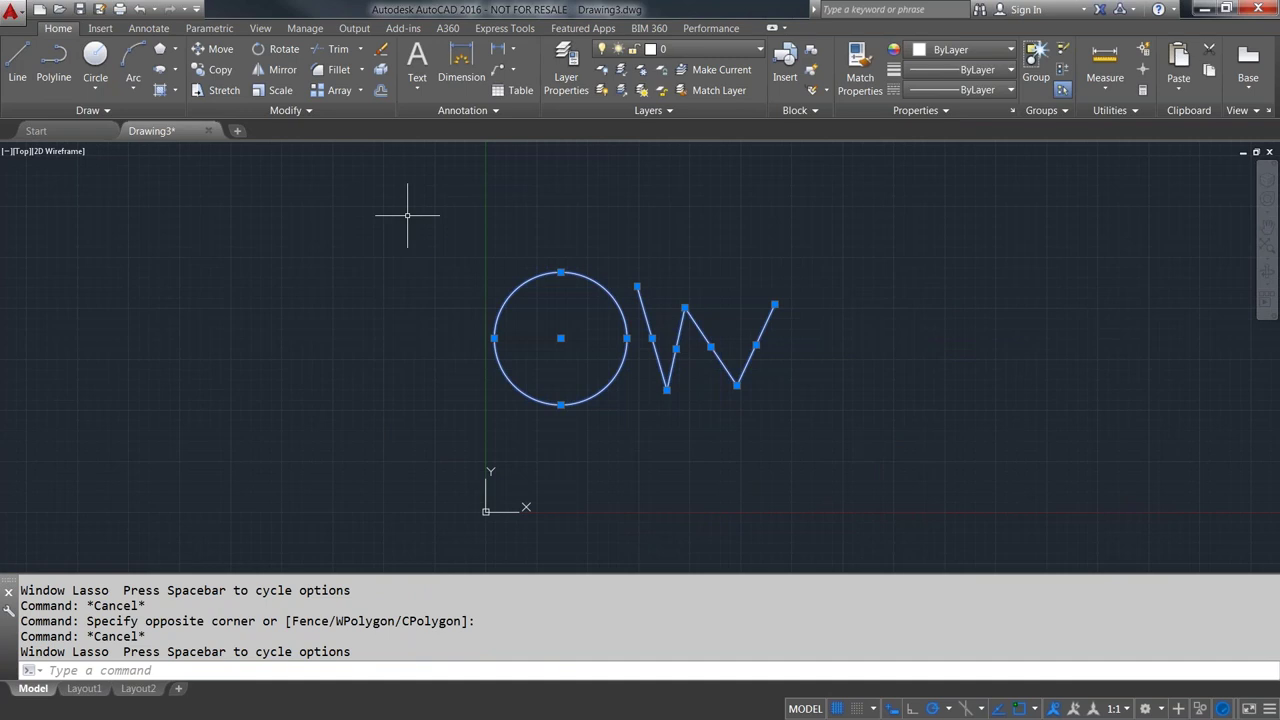
key(Escape)
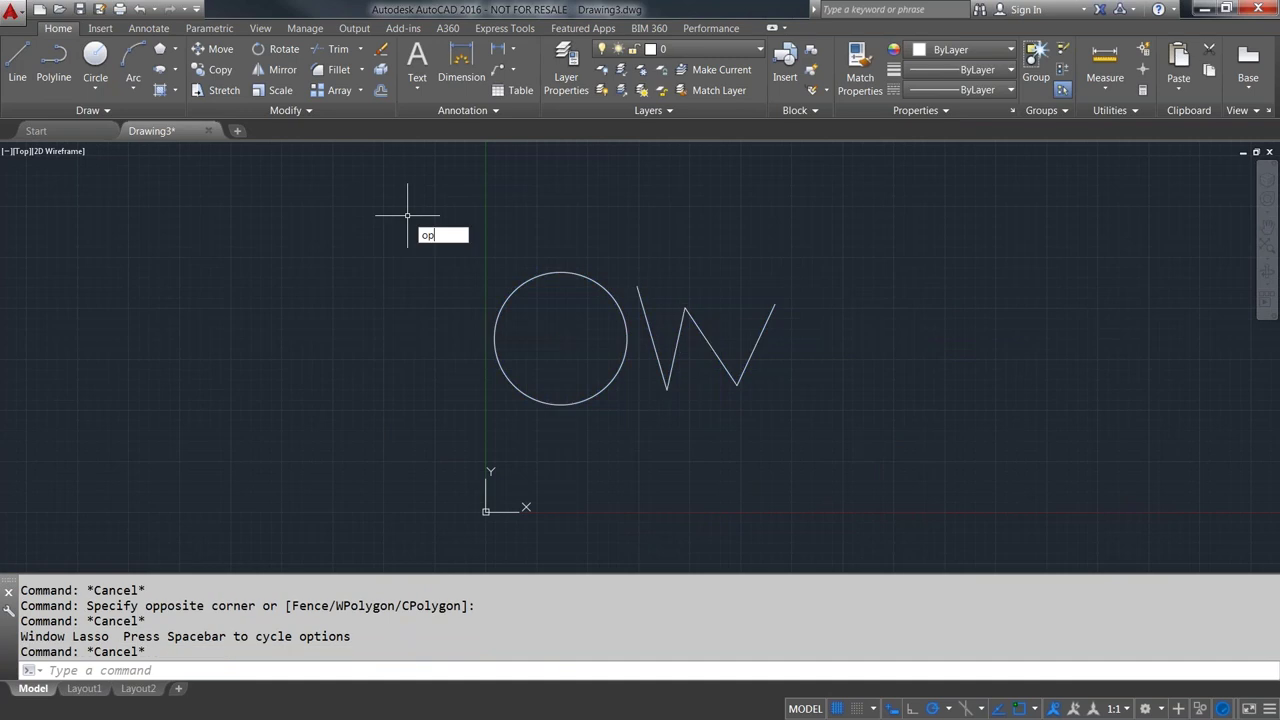
- Uncheck 'Allow press and drag for Lasso' in the Options Selection settings and apply
text(OP)
key(Return)
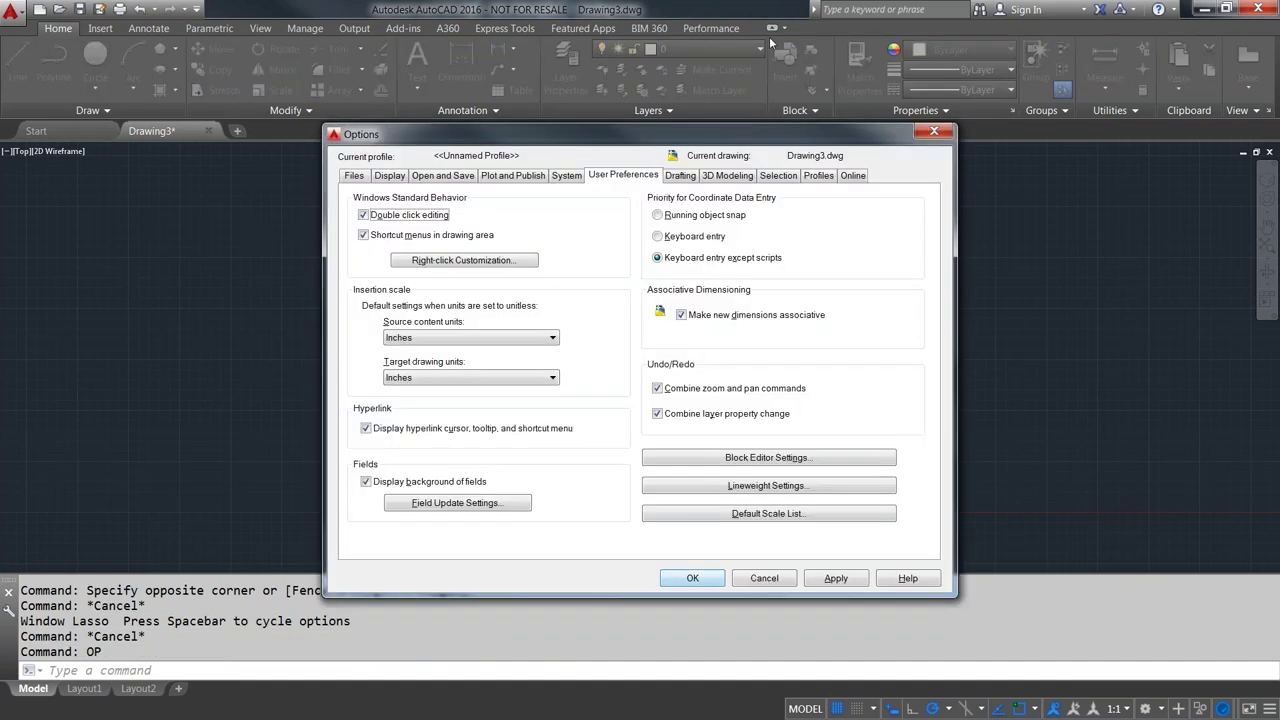
click(778, 176)
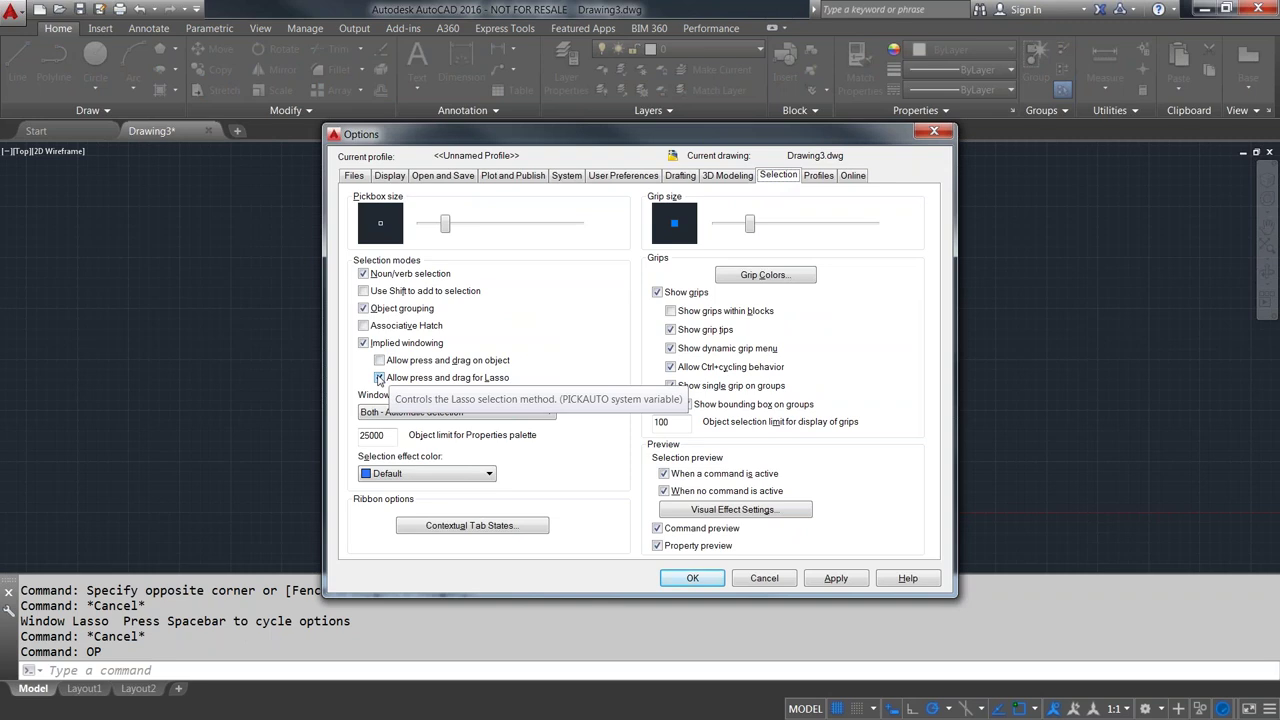
click(379, 378)
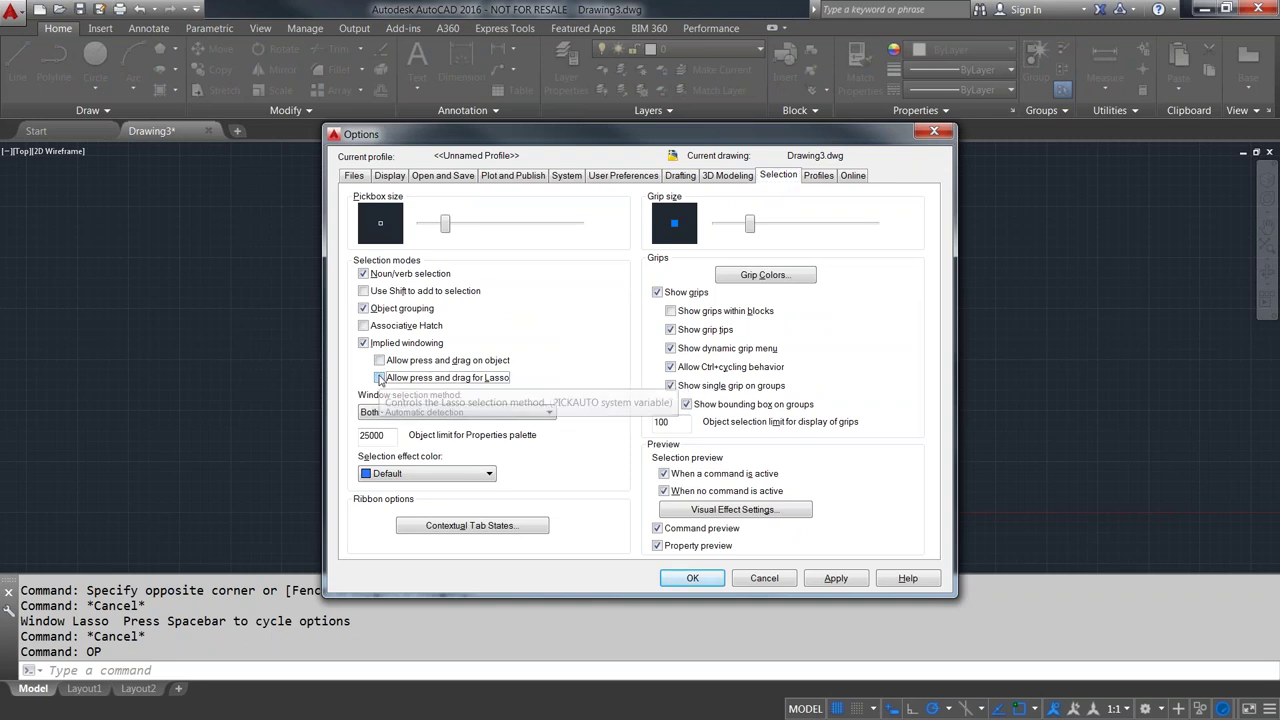
click(694, 584)
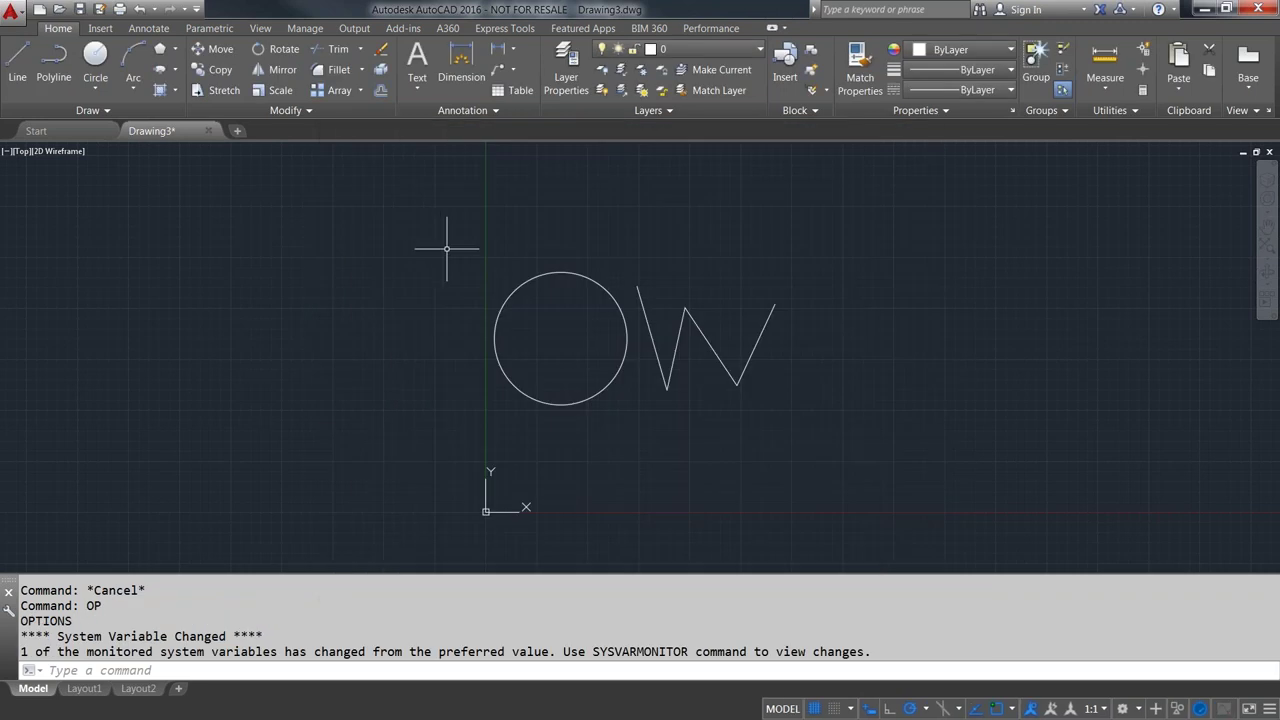
click(435, 217)
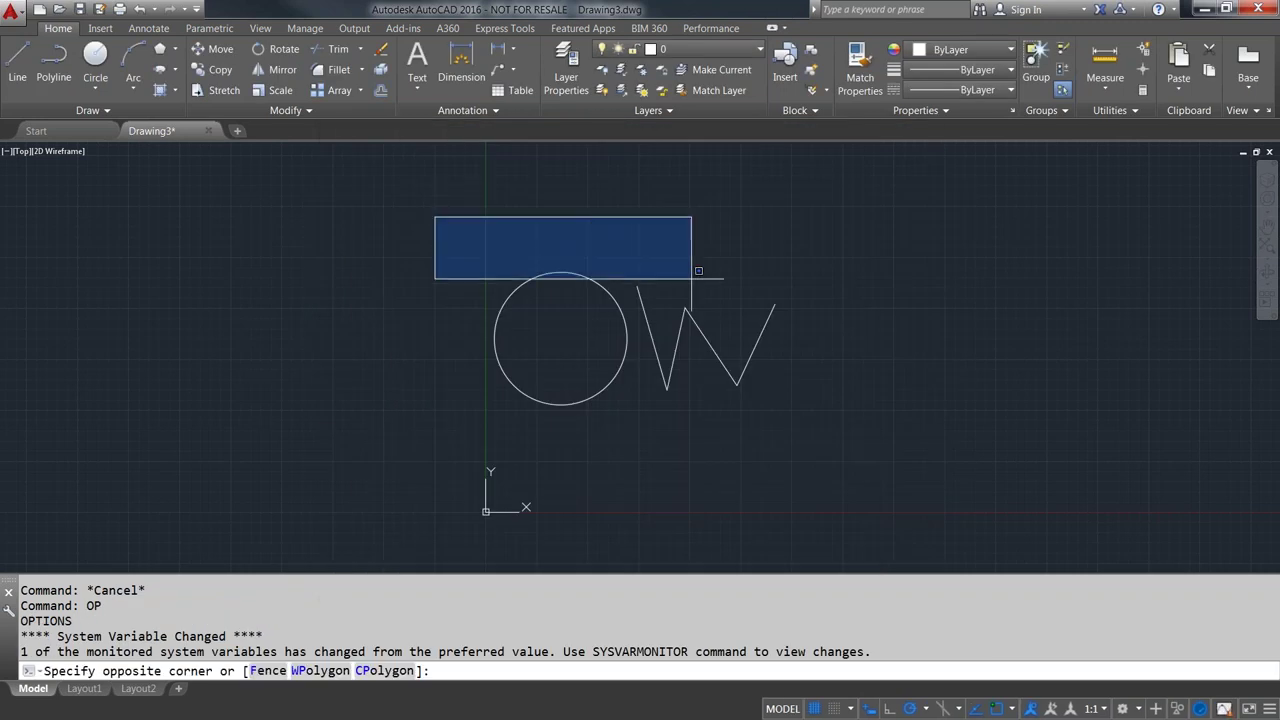
click(817, 438)
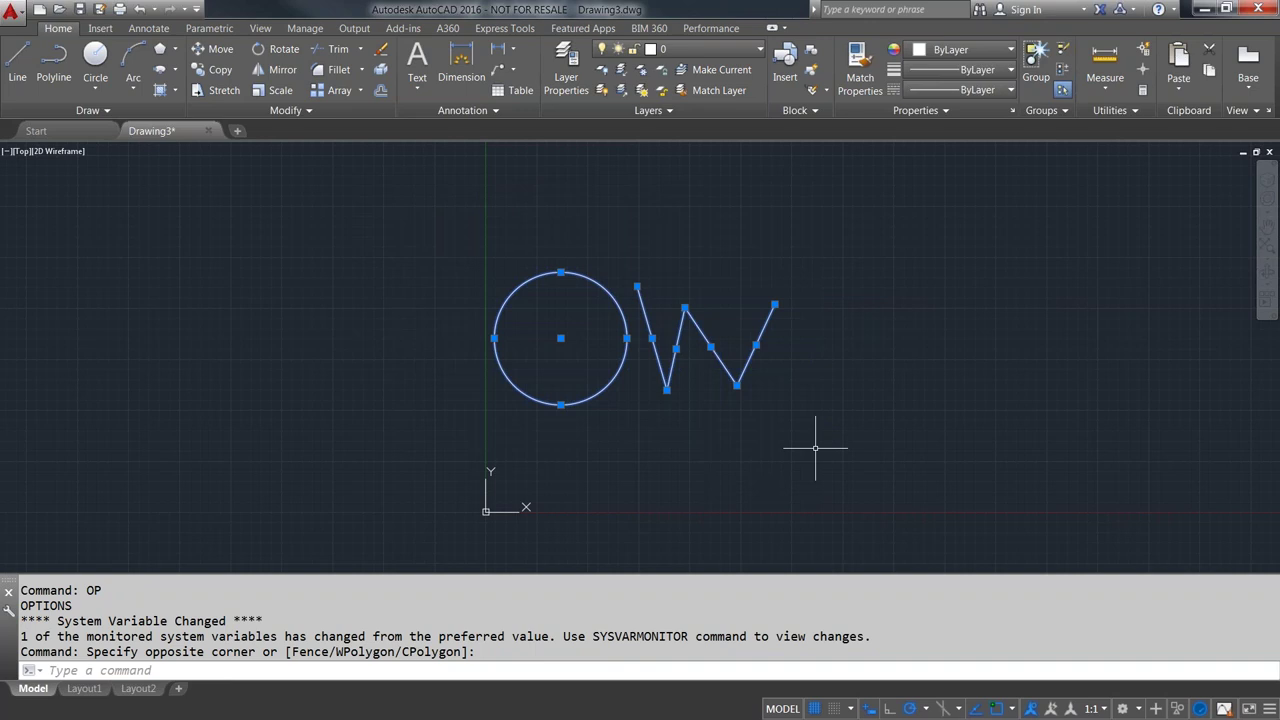
key(Escape)
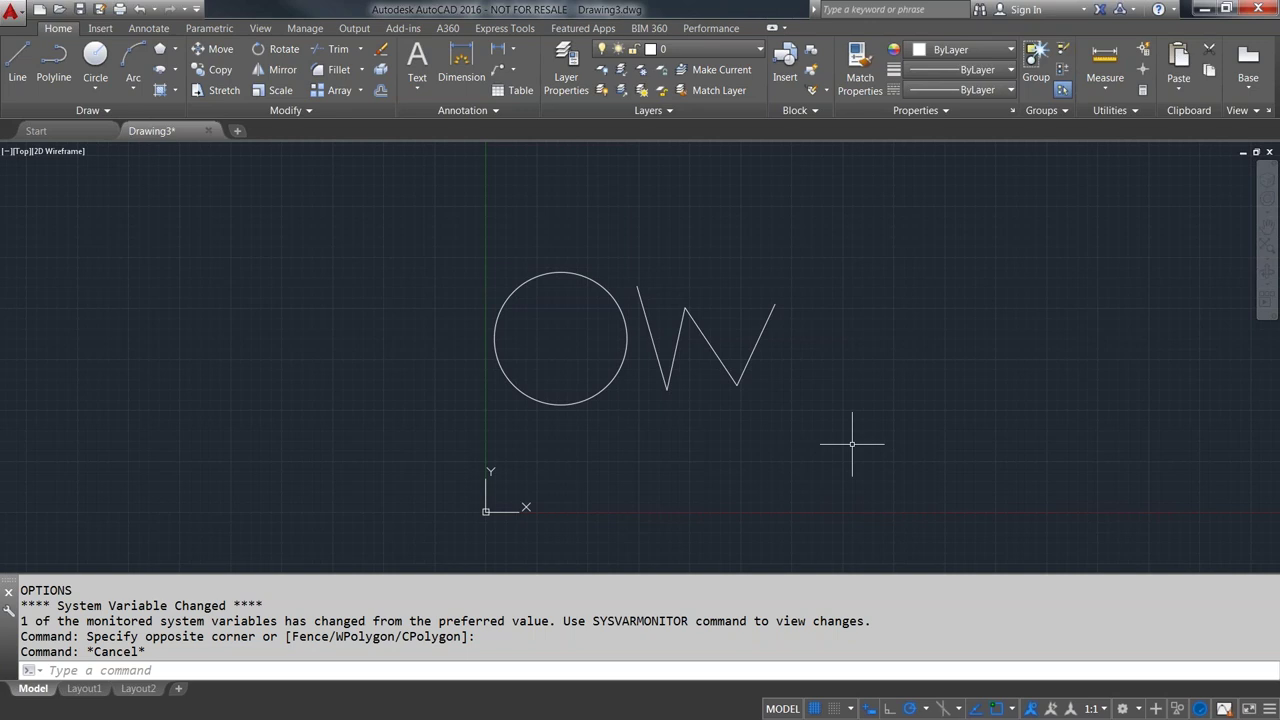
- Enable 'Allow press and drag on object' in the Options Selection settings
text(op)
key(Return)
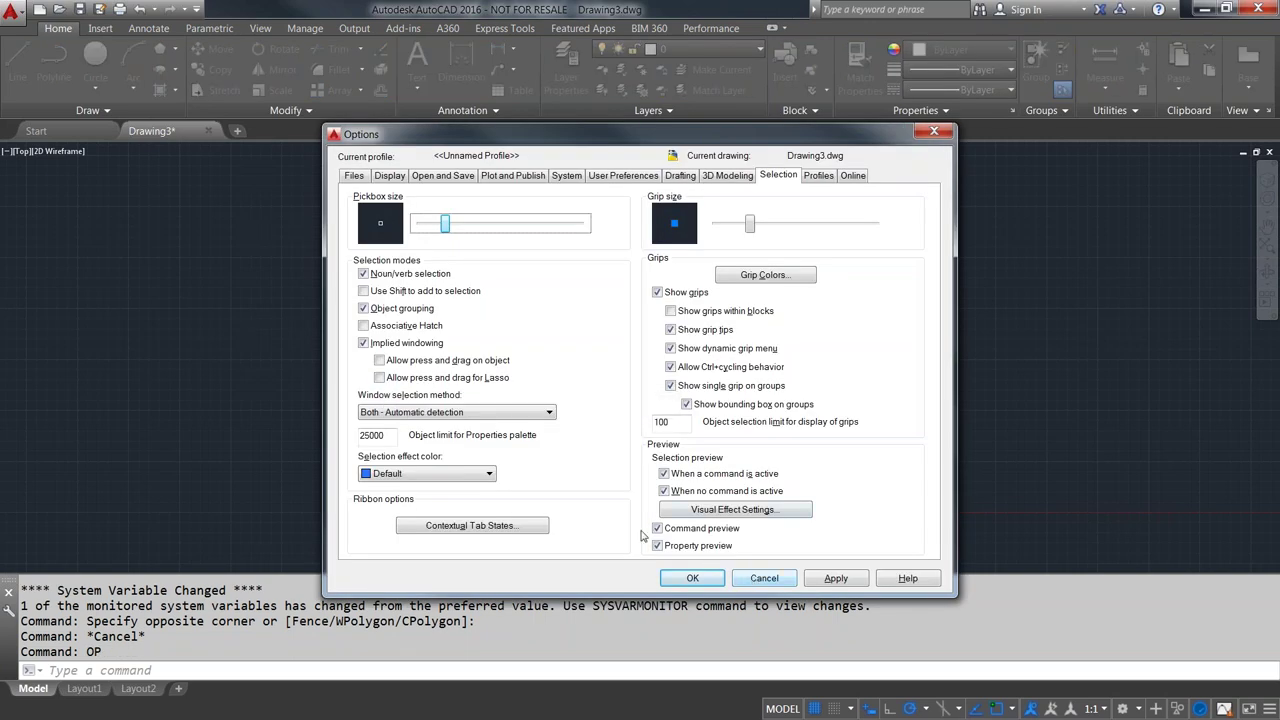
click(380, 361)
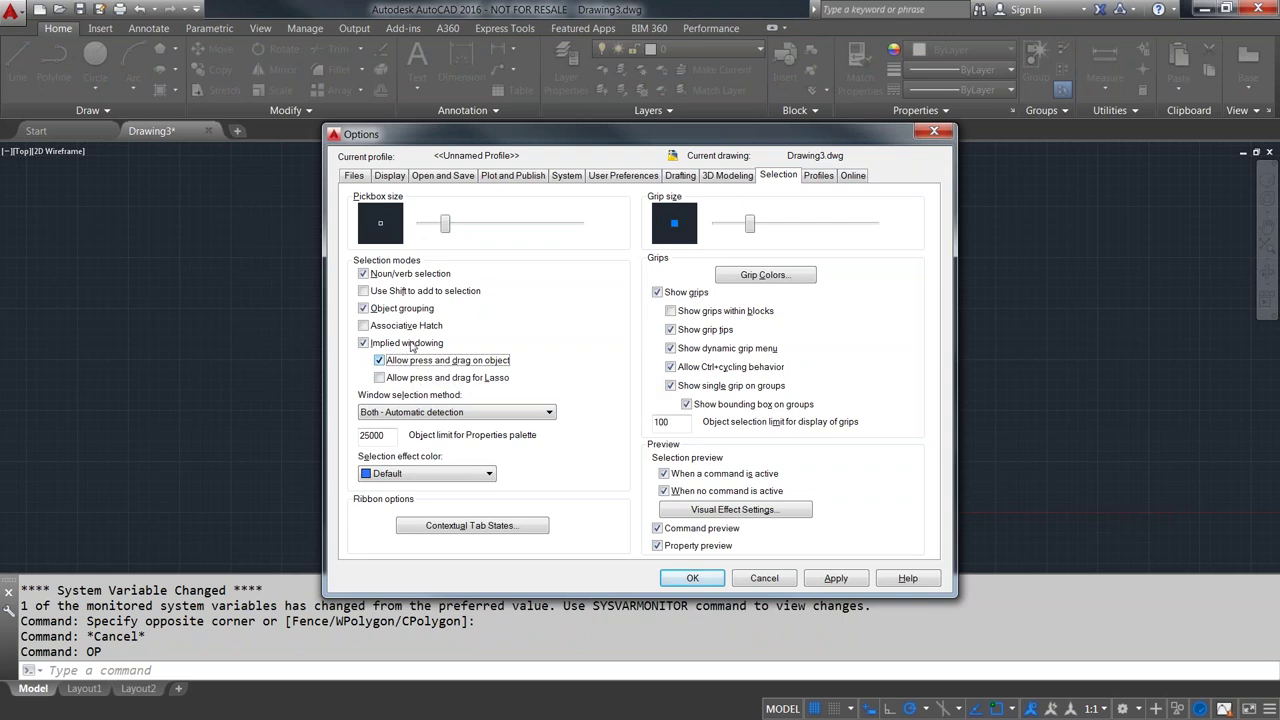
click(690, 580)
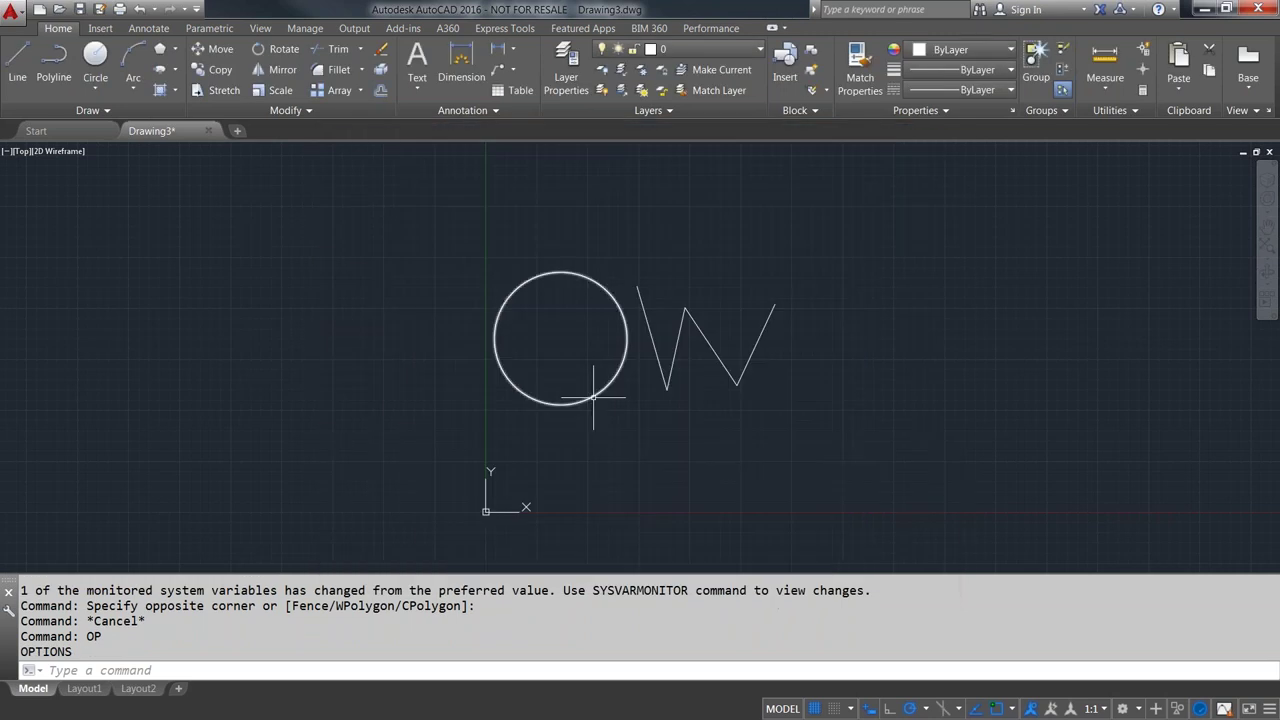
- Test crossing and window selections on the circle and W, clearing each with Esc
click(593, 397)
click(503, 289)
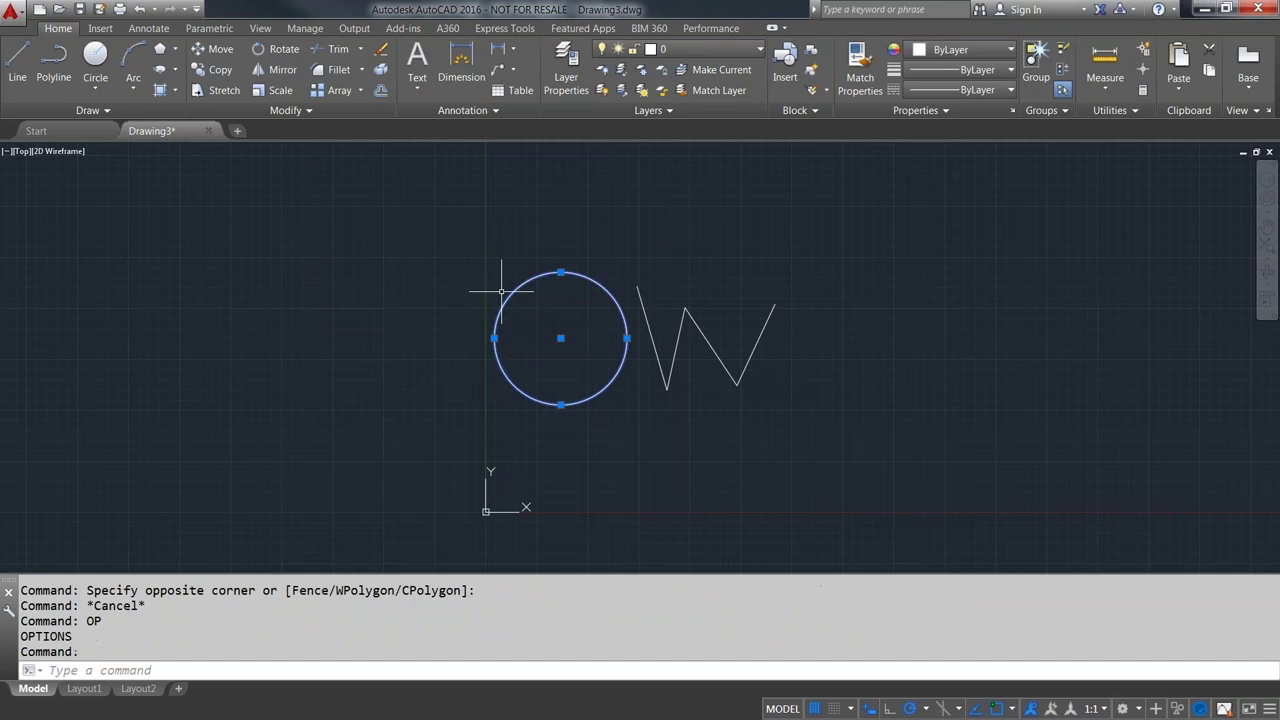
key(Escape)
click(519, 284)
click(634, 396)
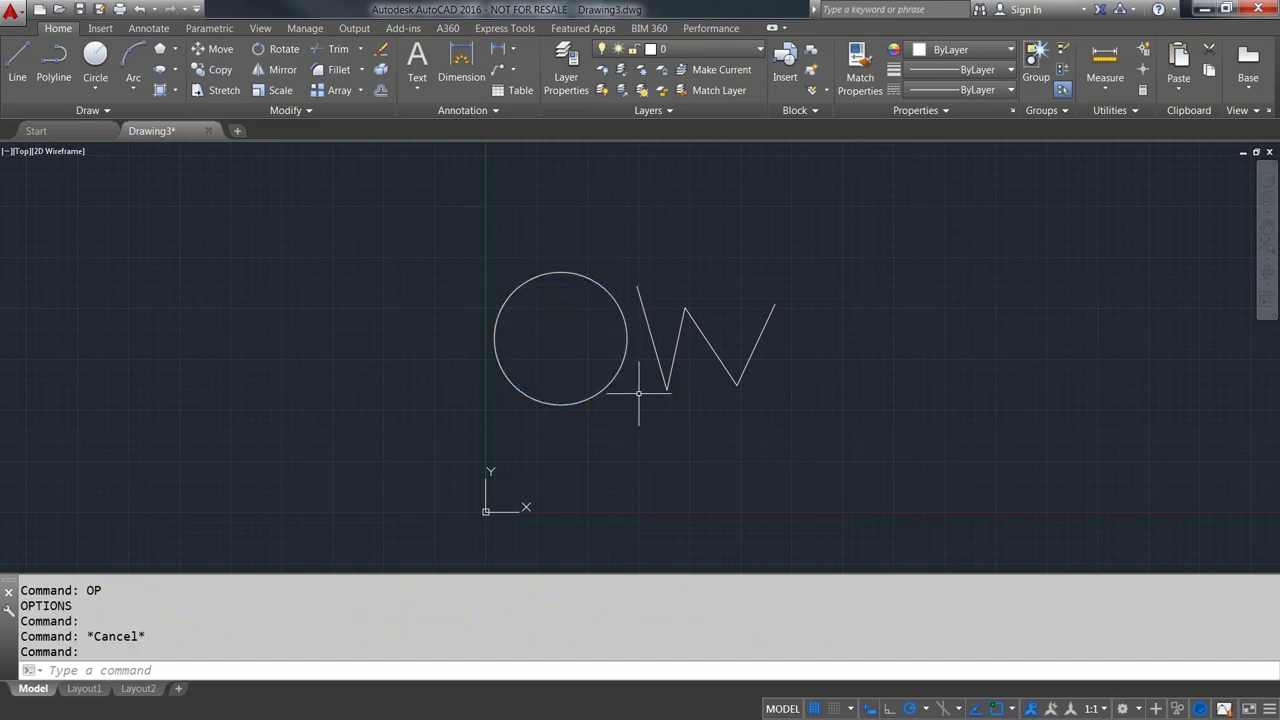
key(Escape)
click(458, 223)
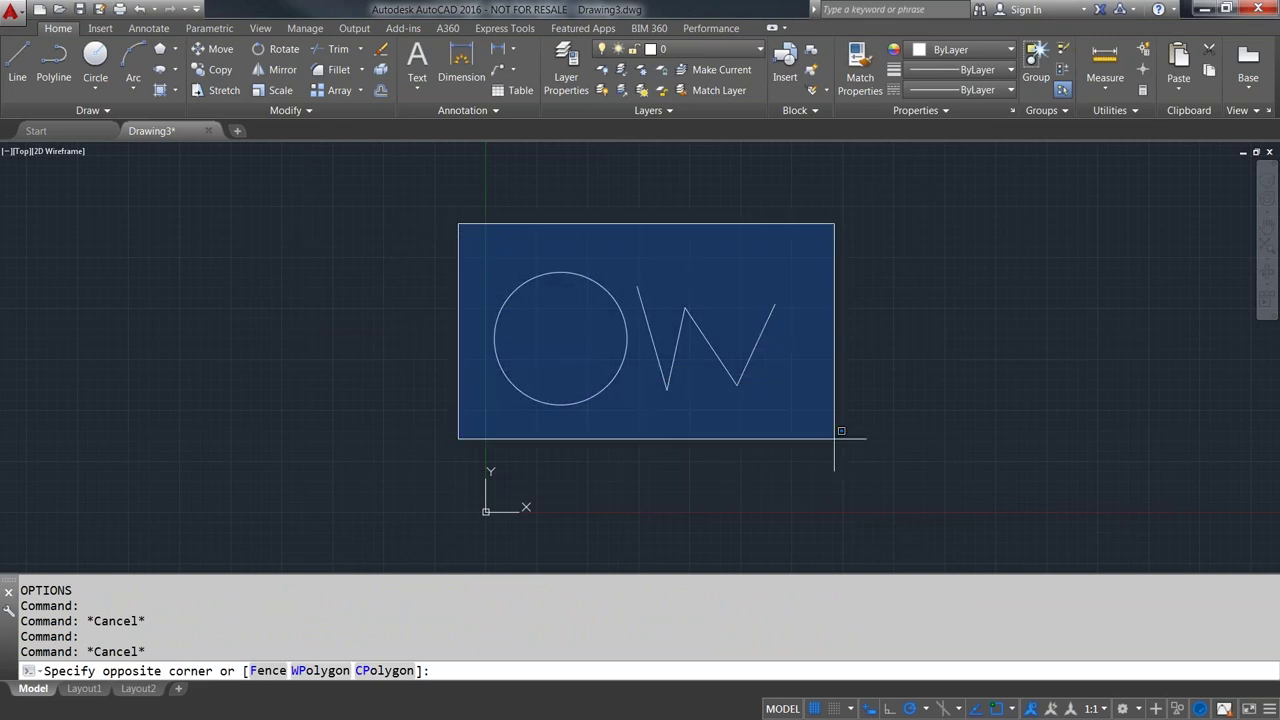
click(831, 436)
key(Escape)
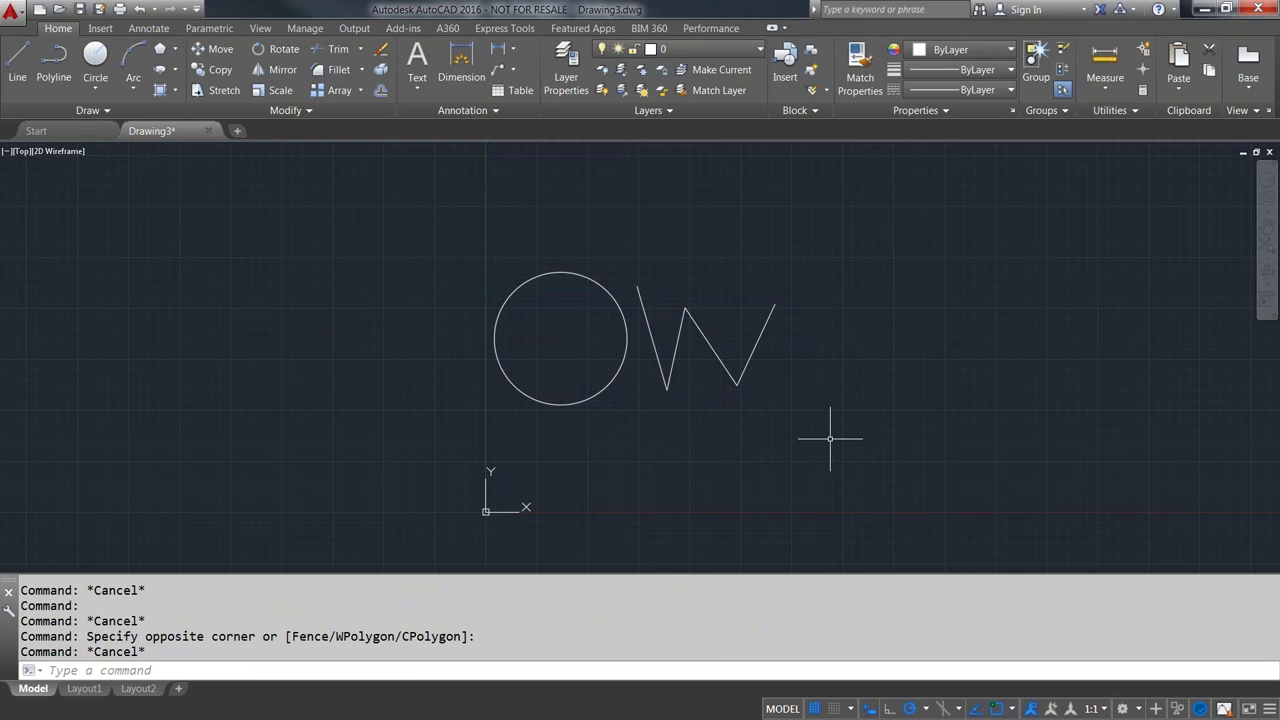
- Uncheck 'Allow press and drag on object' in Options, then cancel without saving
text(op)
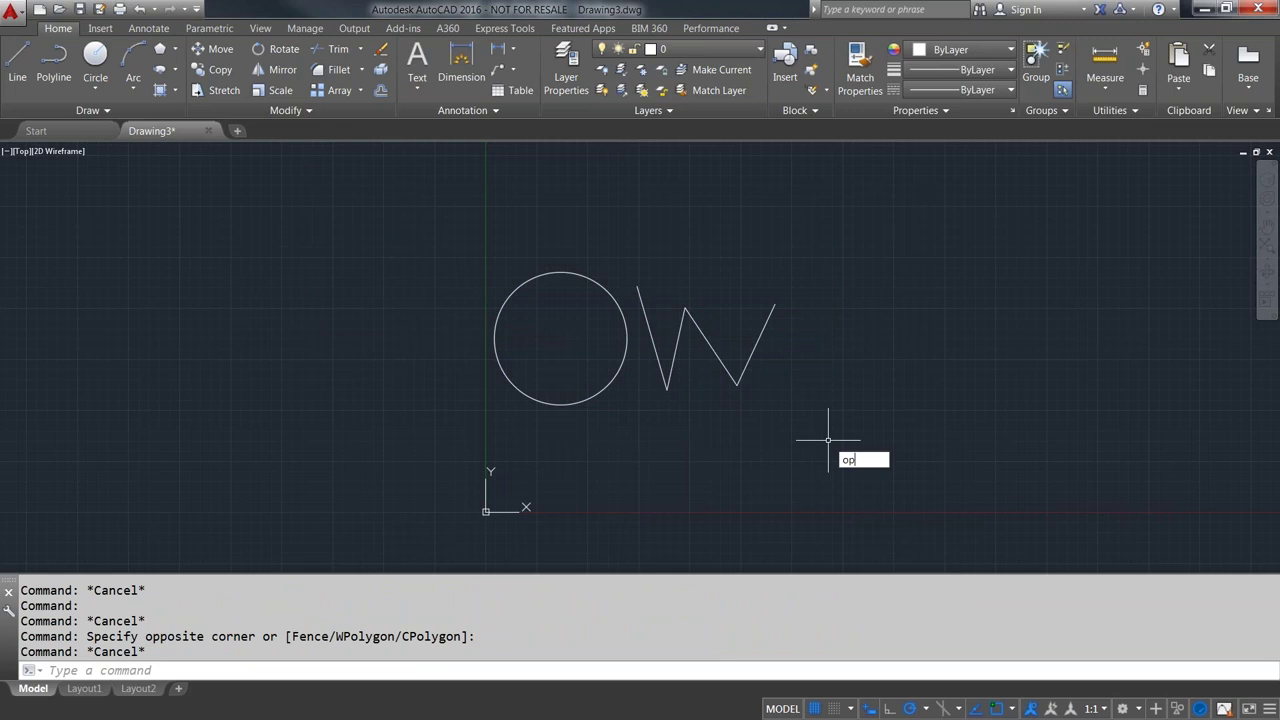
key(Return)
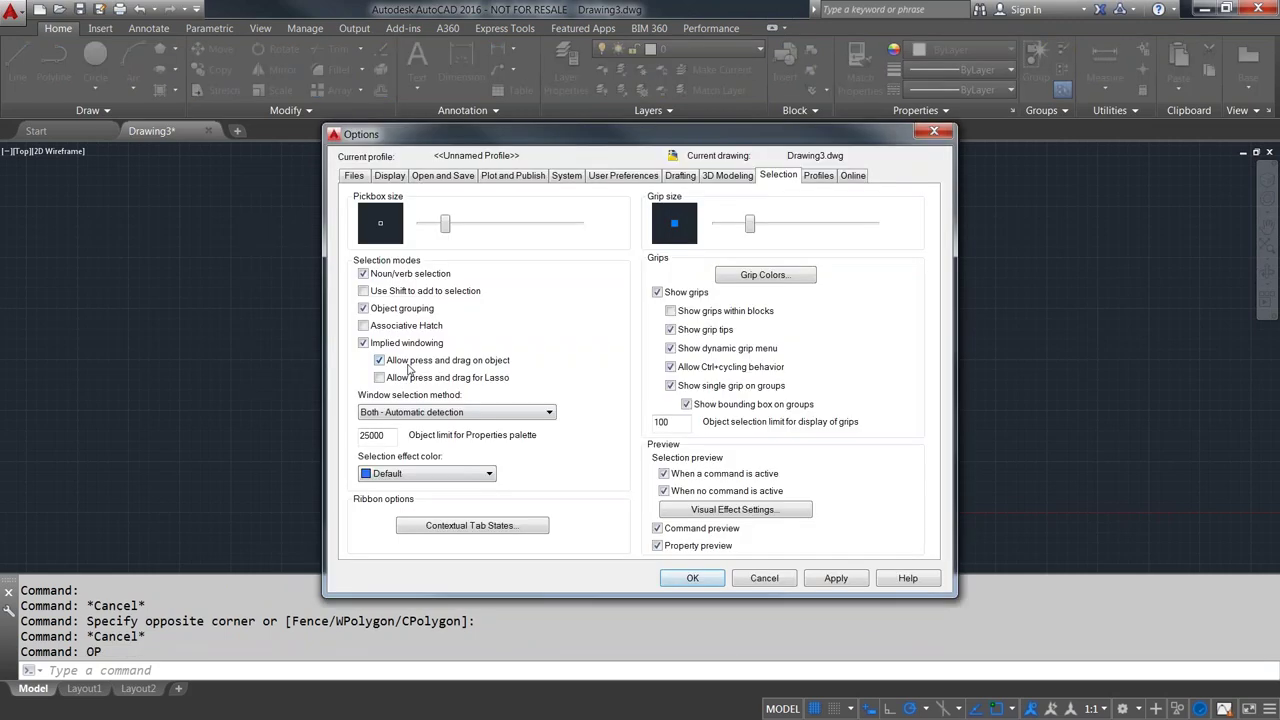
click(379, 360)
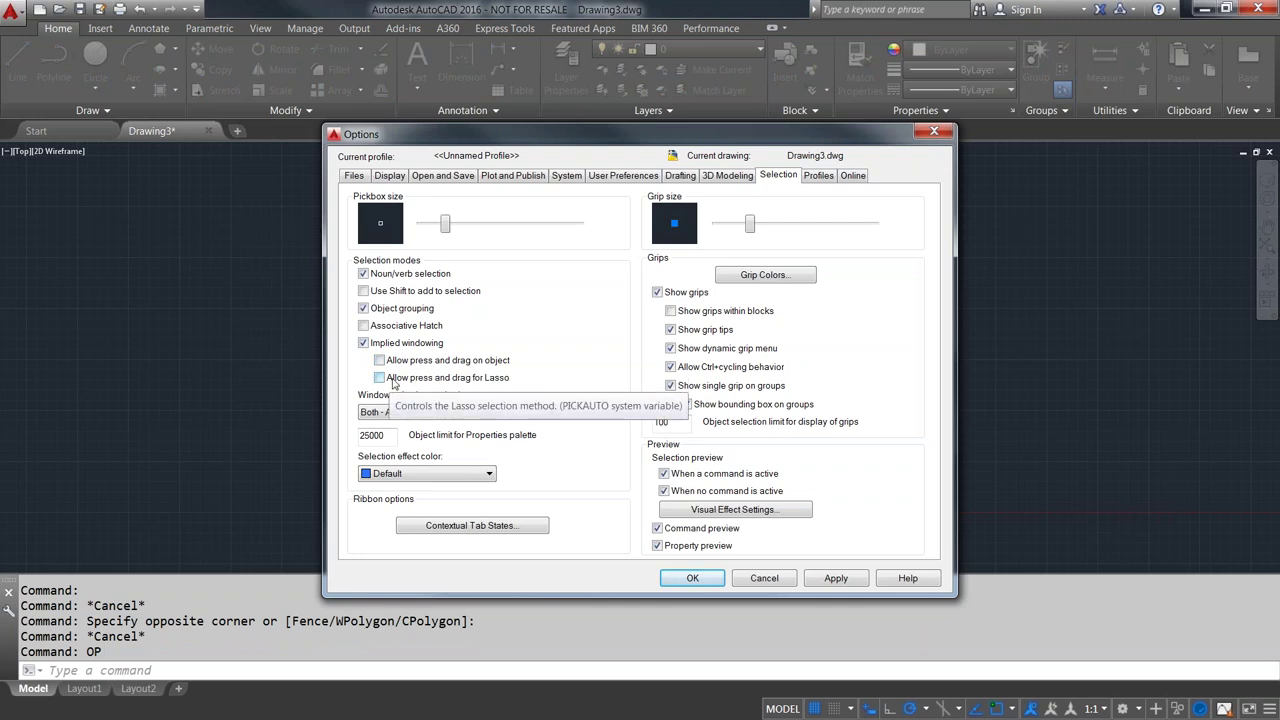
click(751, 580)
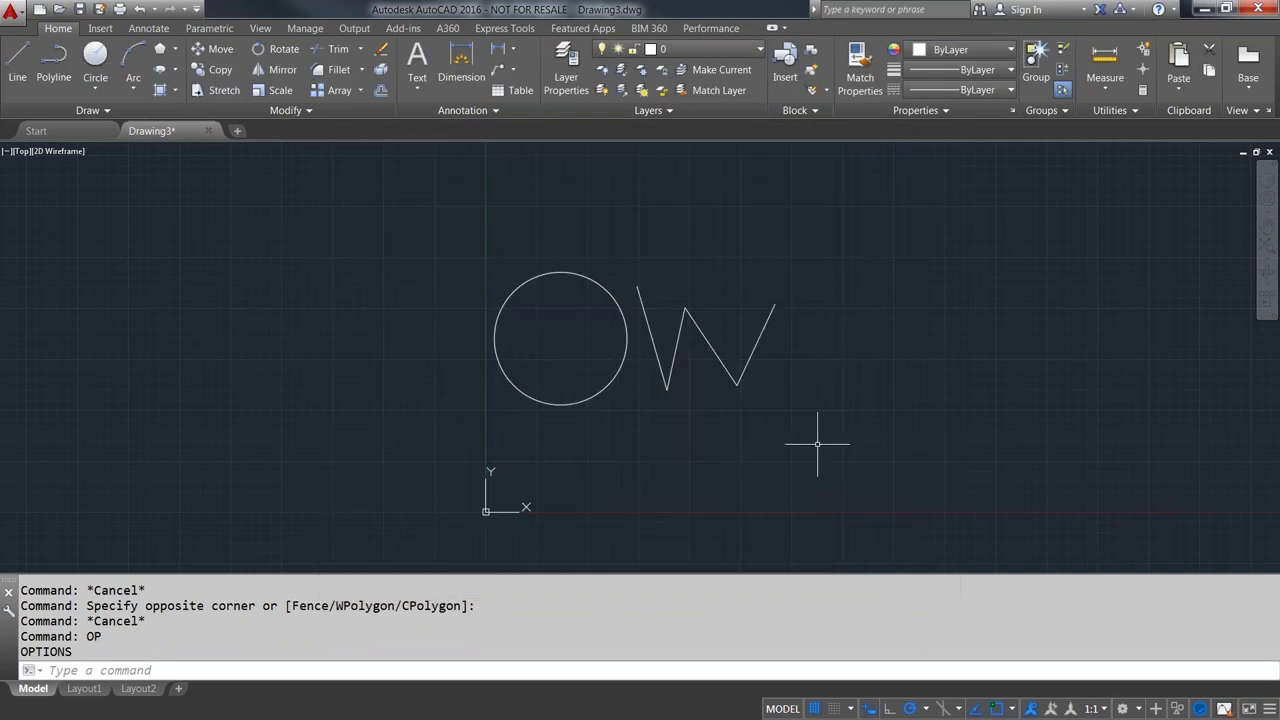
- Crossing-select the circle and the four W segments and delete them
click(845, 438)
click(474, 228)
key(Delete)
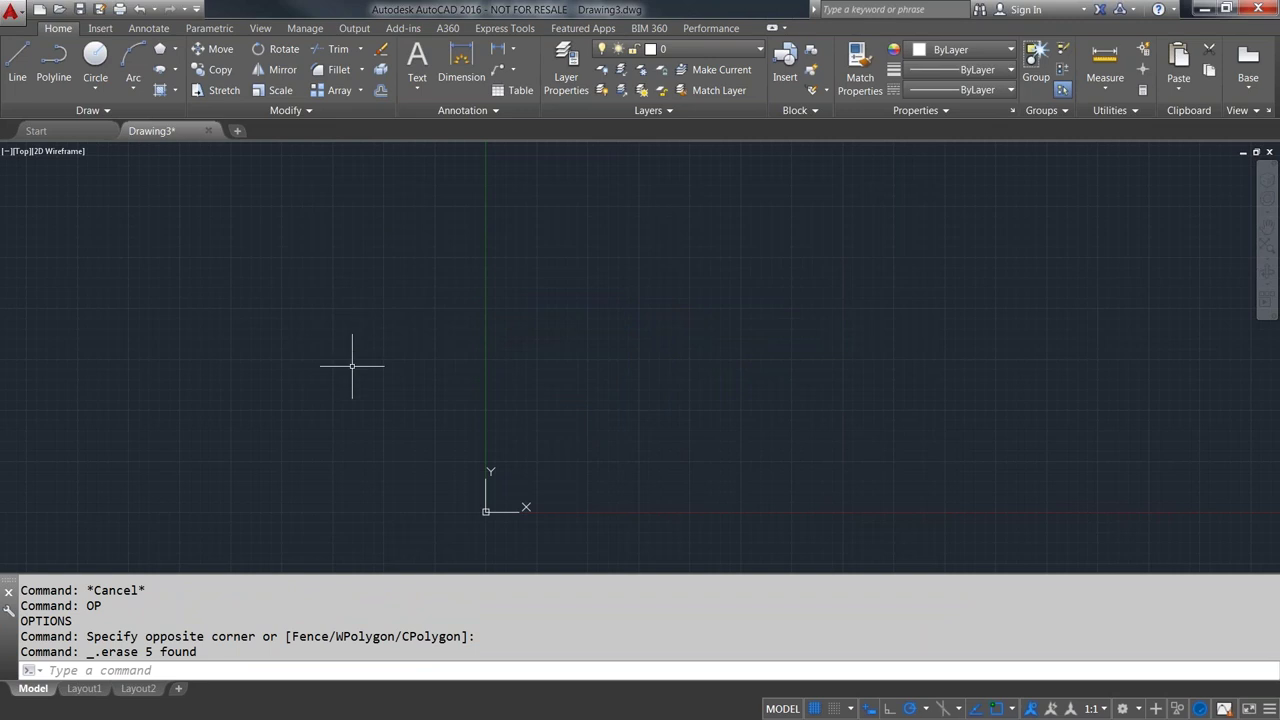
- Draw a diagonal line running down-left from a point left of the origin
click(17, 66)
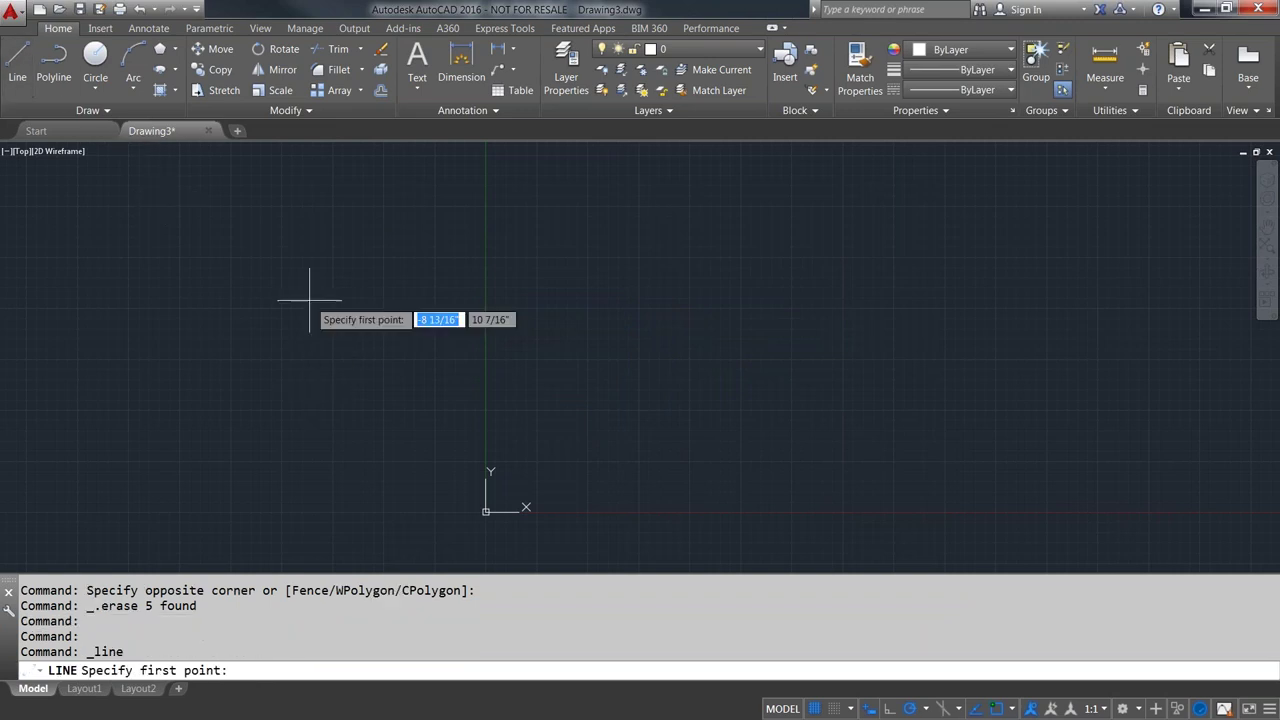
click(368, 268)
click(247, 414)
key(Return)
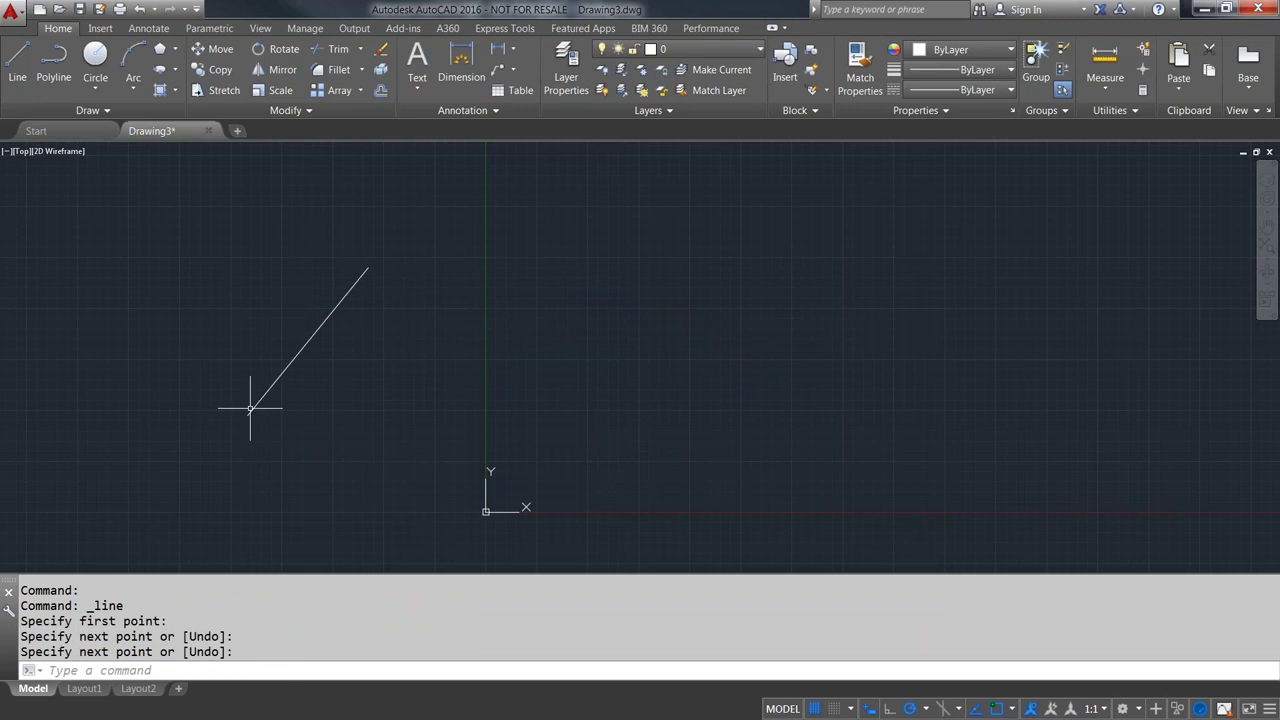
- Check the line's properties, 9 3/8" long at 231°, then deselect it
click(274, 383)
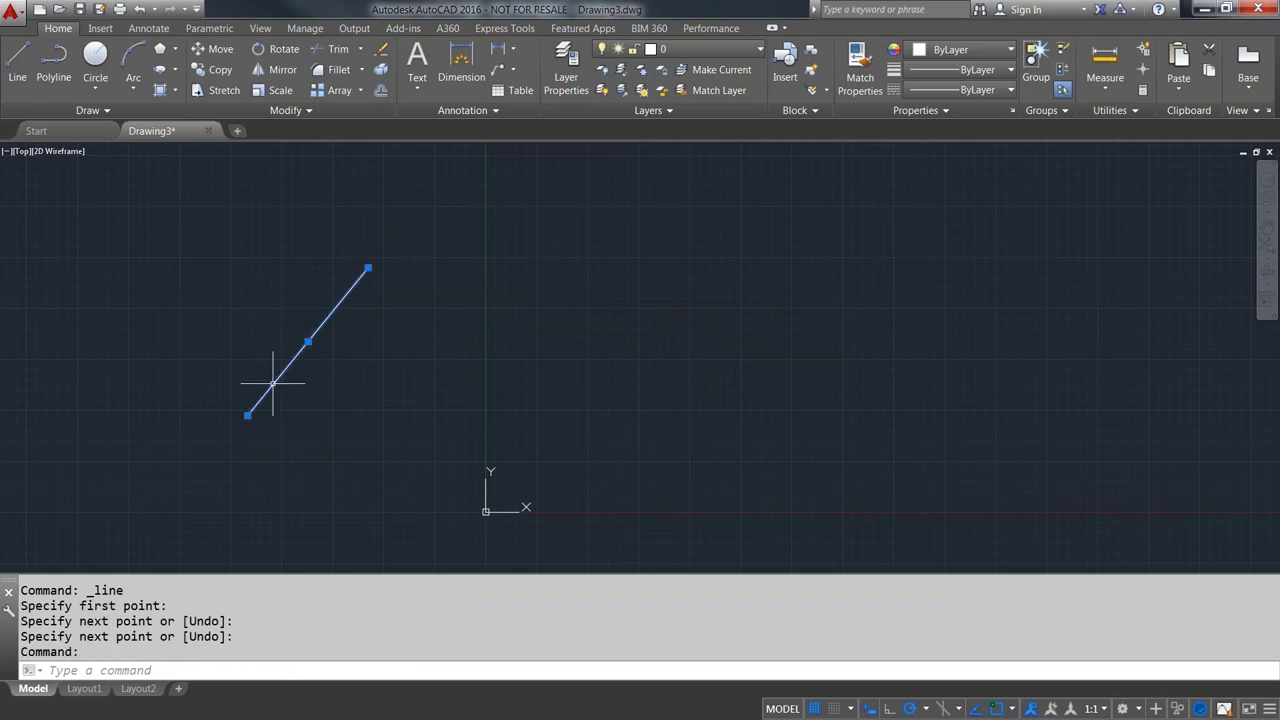
double_click(272, 383)
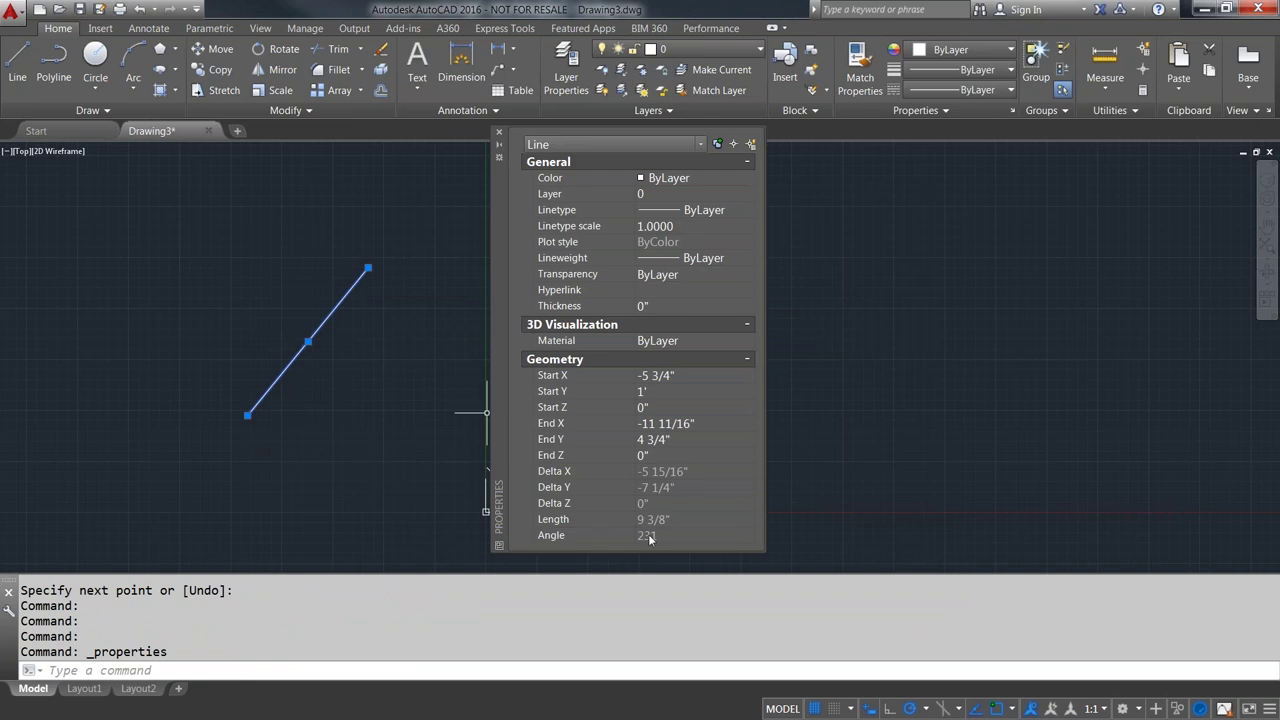
click(499, 132)
key(Escape)
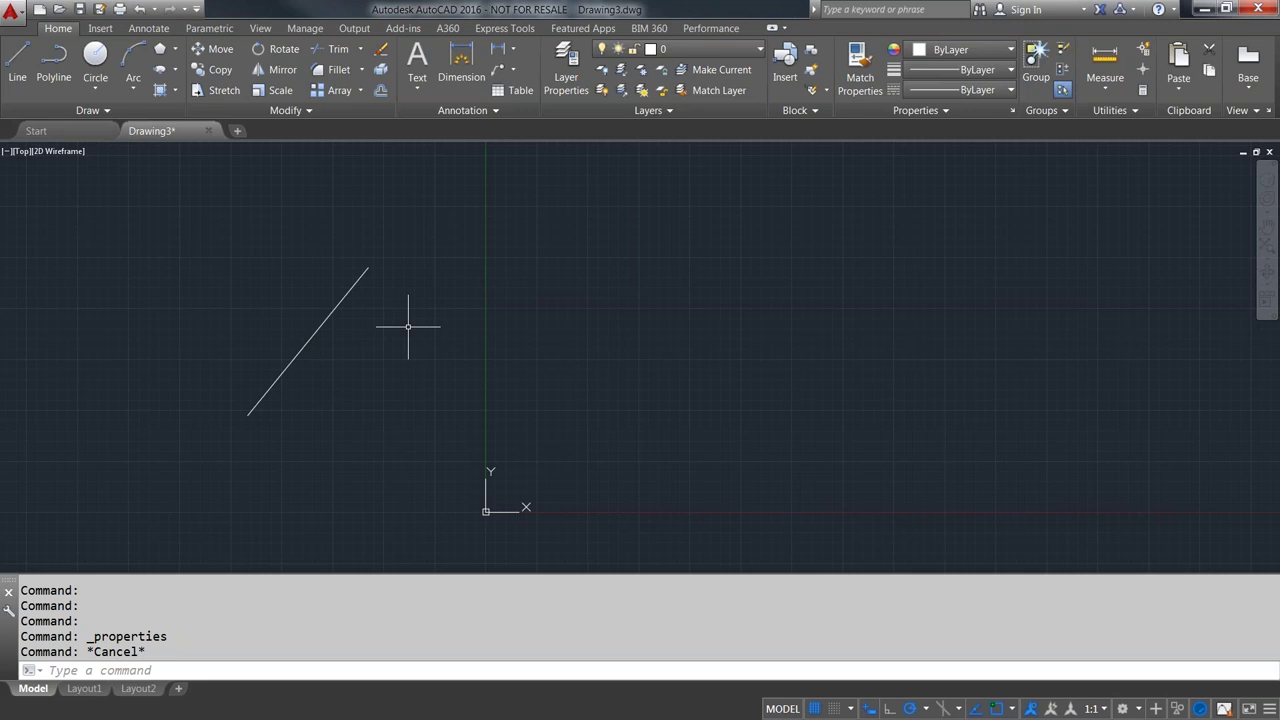
- Draw a RECTANG rotated by the diagonal line's two endpoints, lying along that line
text(rectang)
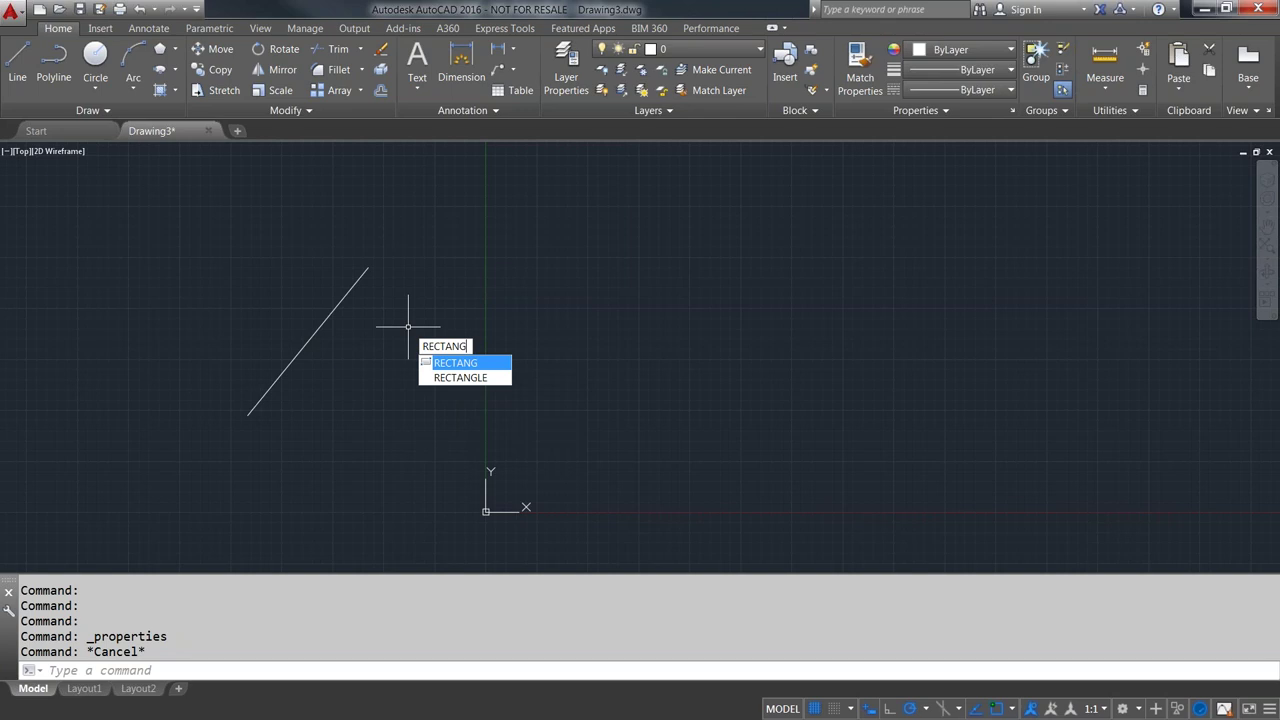
key(Return)
click(347, 443)
text(r)
key(Return)
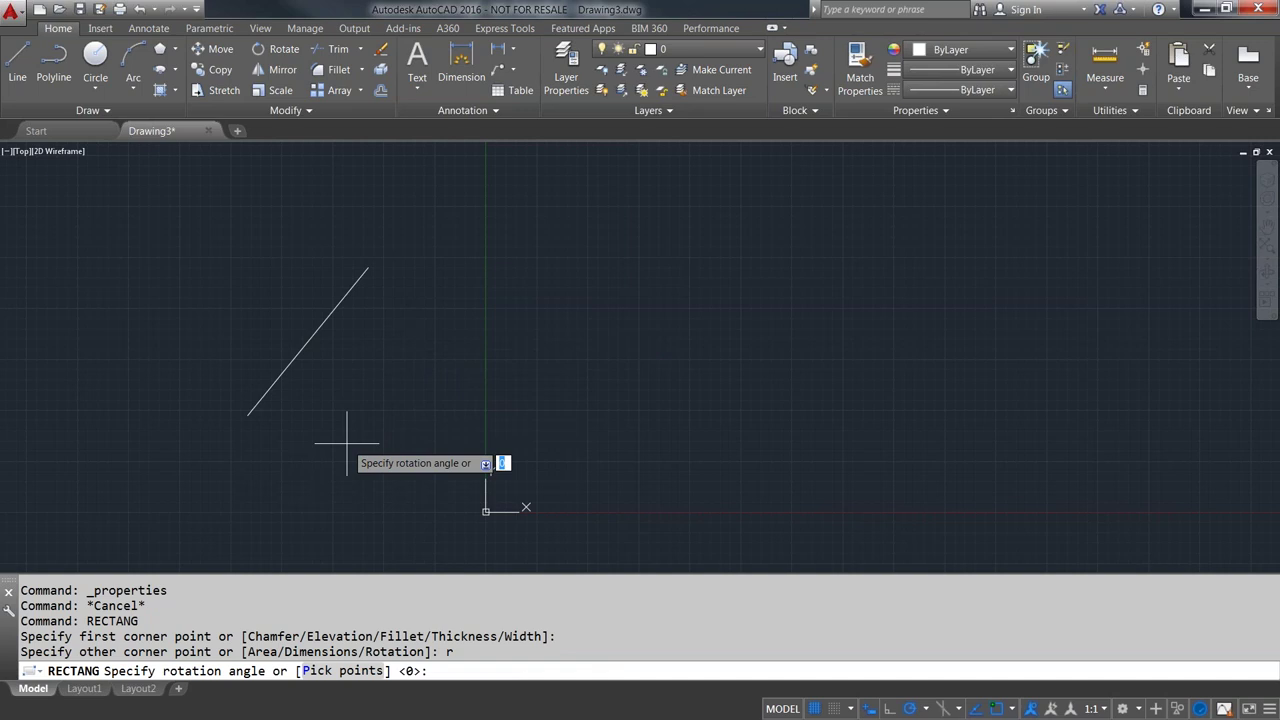
text(p)
key(Return)
click(250, 412)
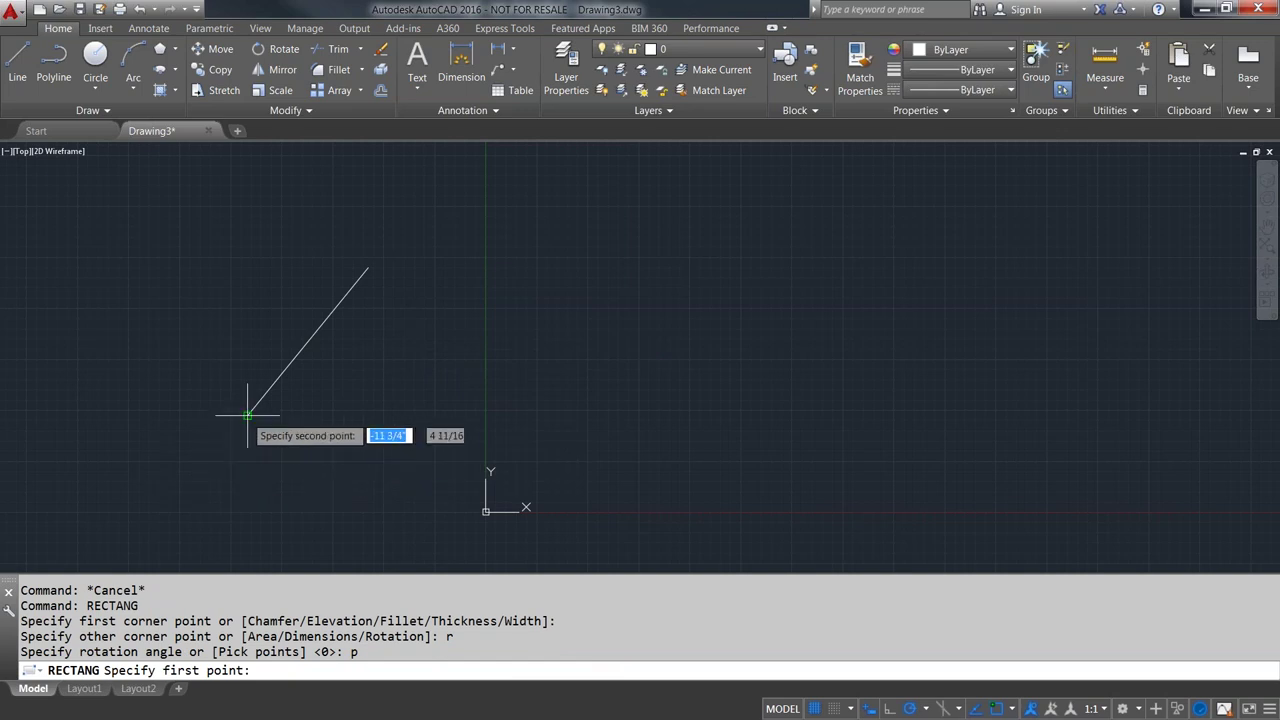
click(368, 268)
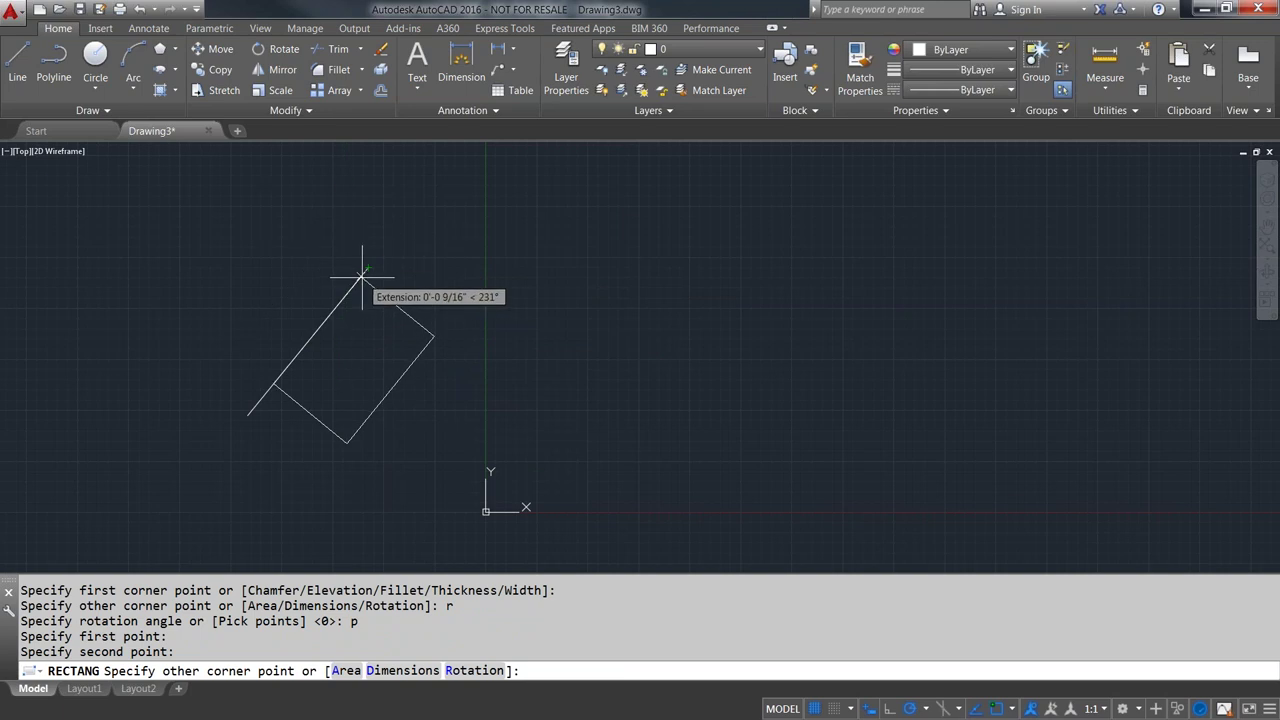
click(411, 219)
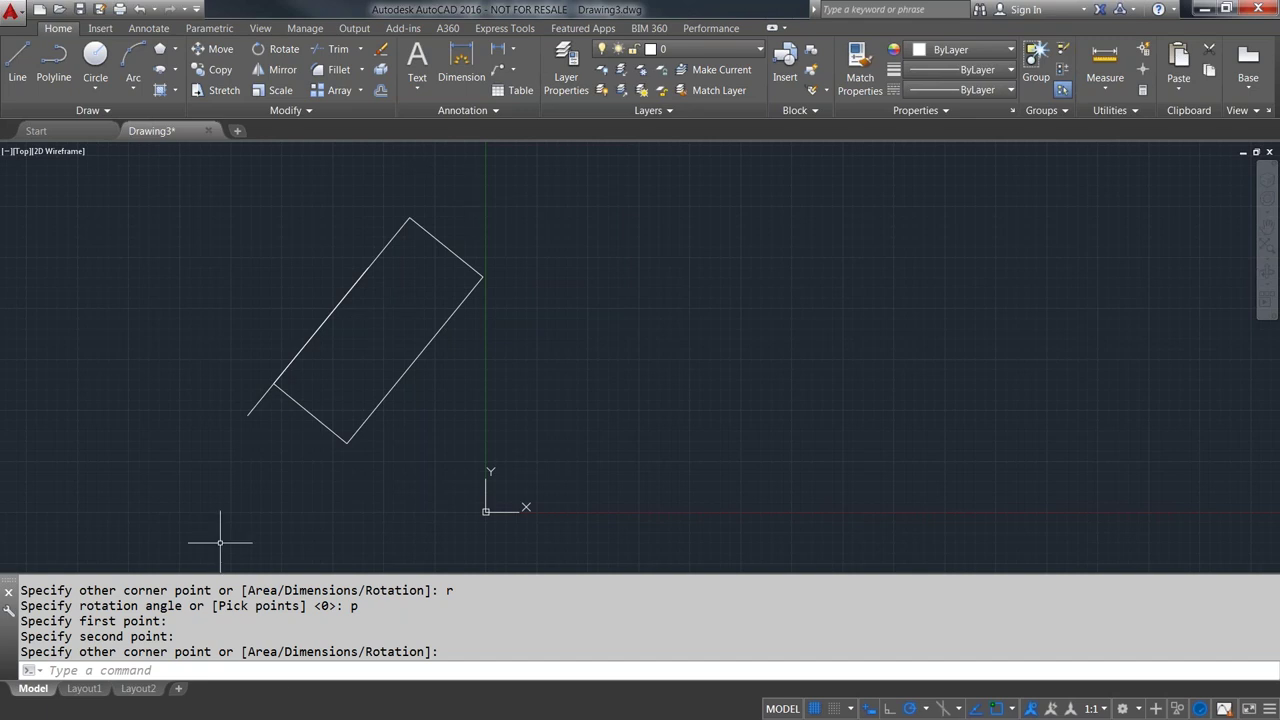
- Open the Layer Properties Manager with LA and enlarge its palette
click(283, 672)
text(la)
key(Return)
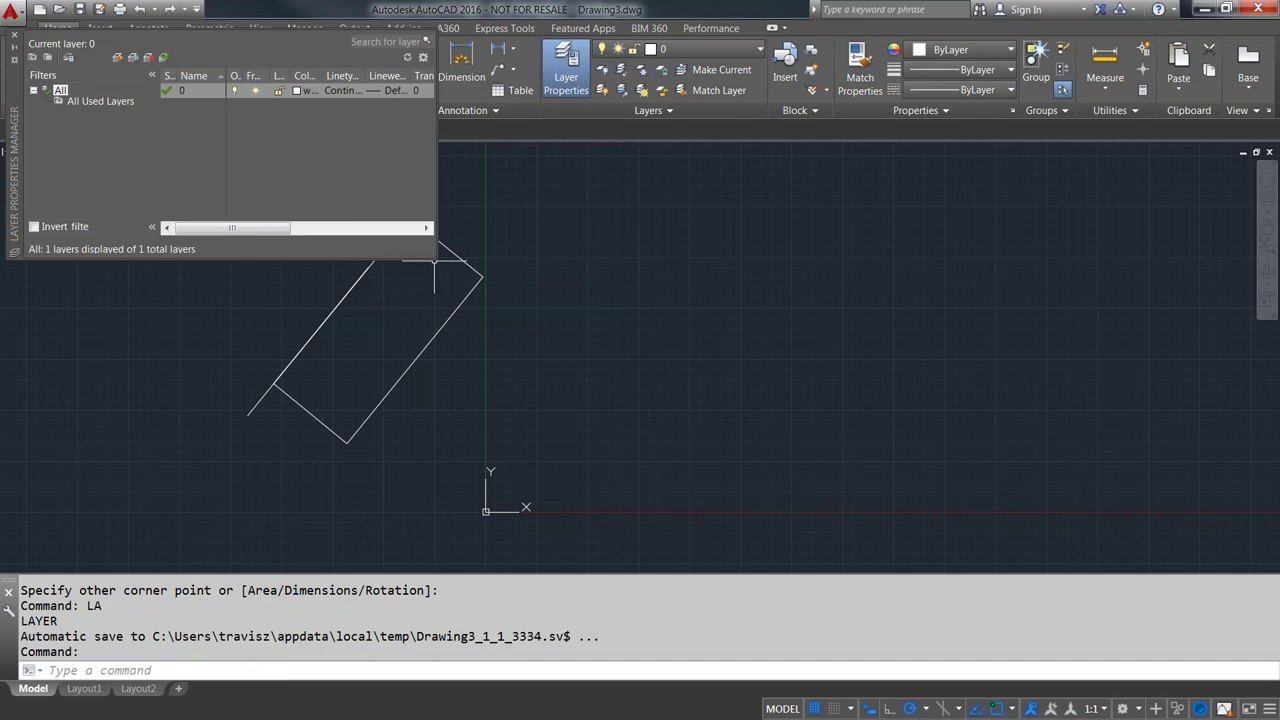
drag(434, 259, 779, 460)
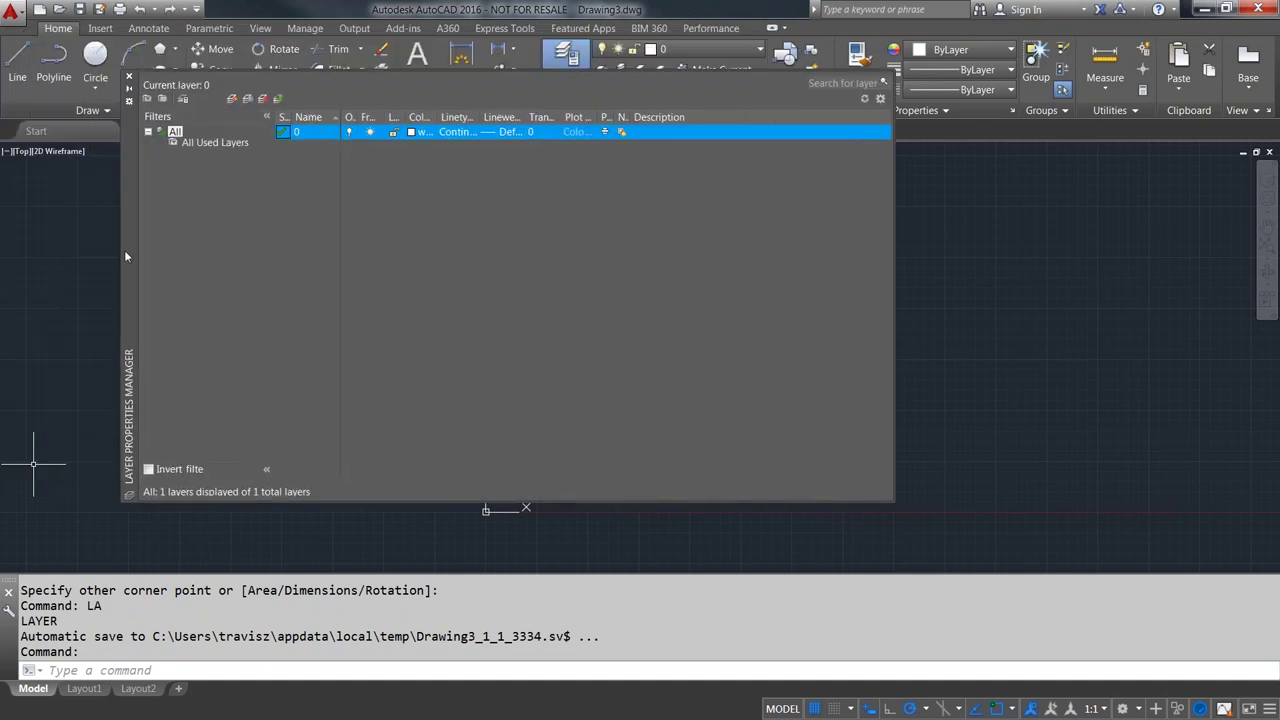
- Switch to Layout1 and activate its viewport for model-space work
click(84, 688)
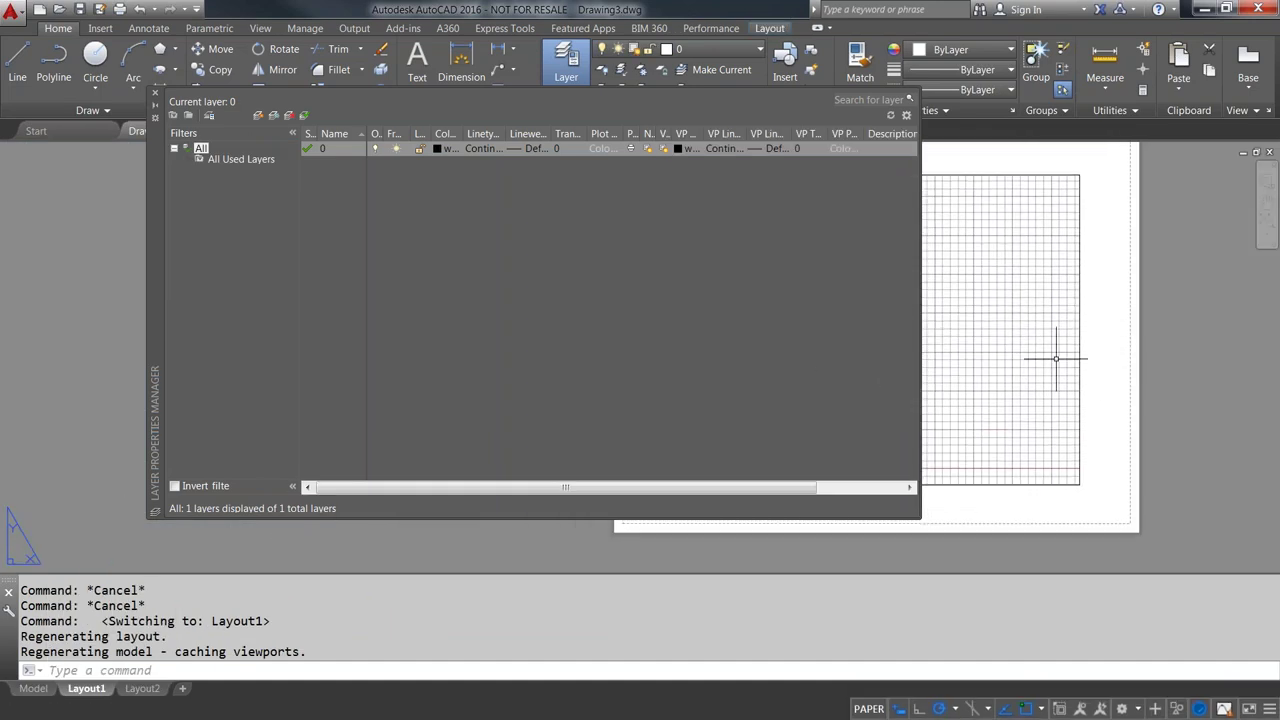
click(1036, 354)
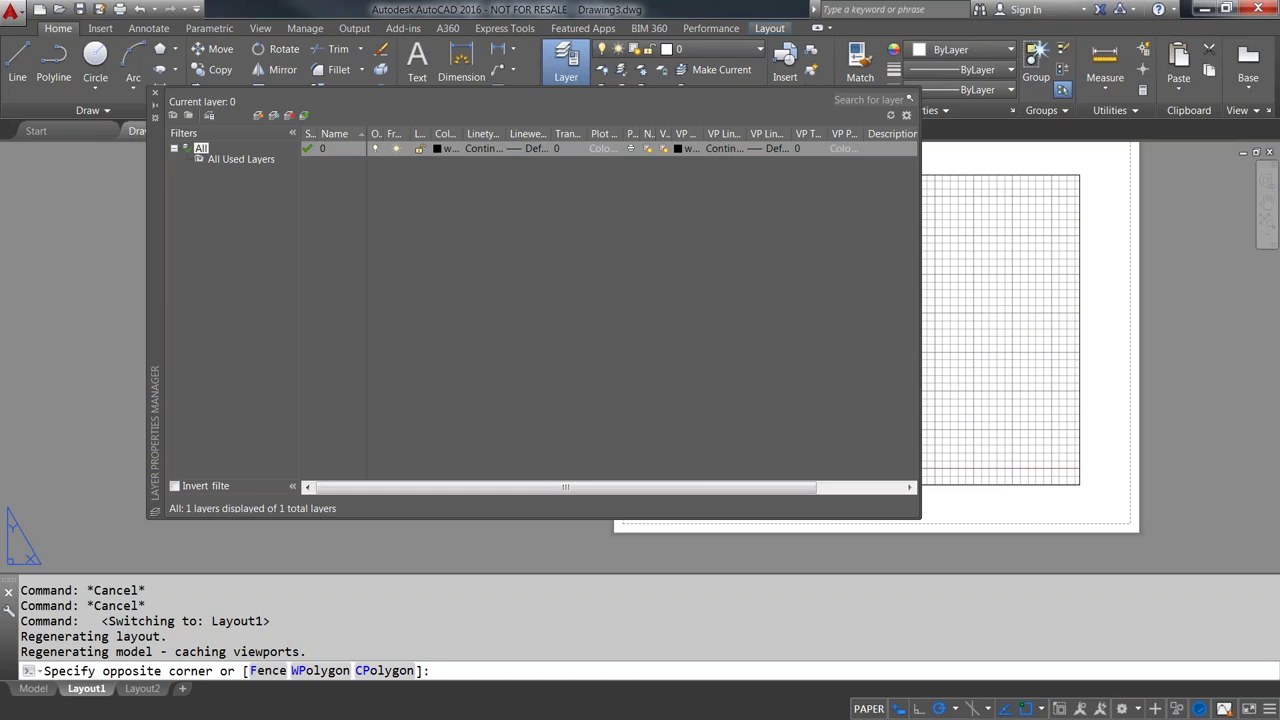
click(1036, 354)
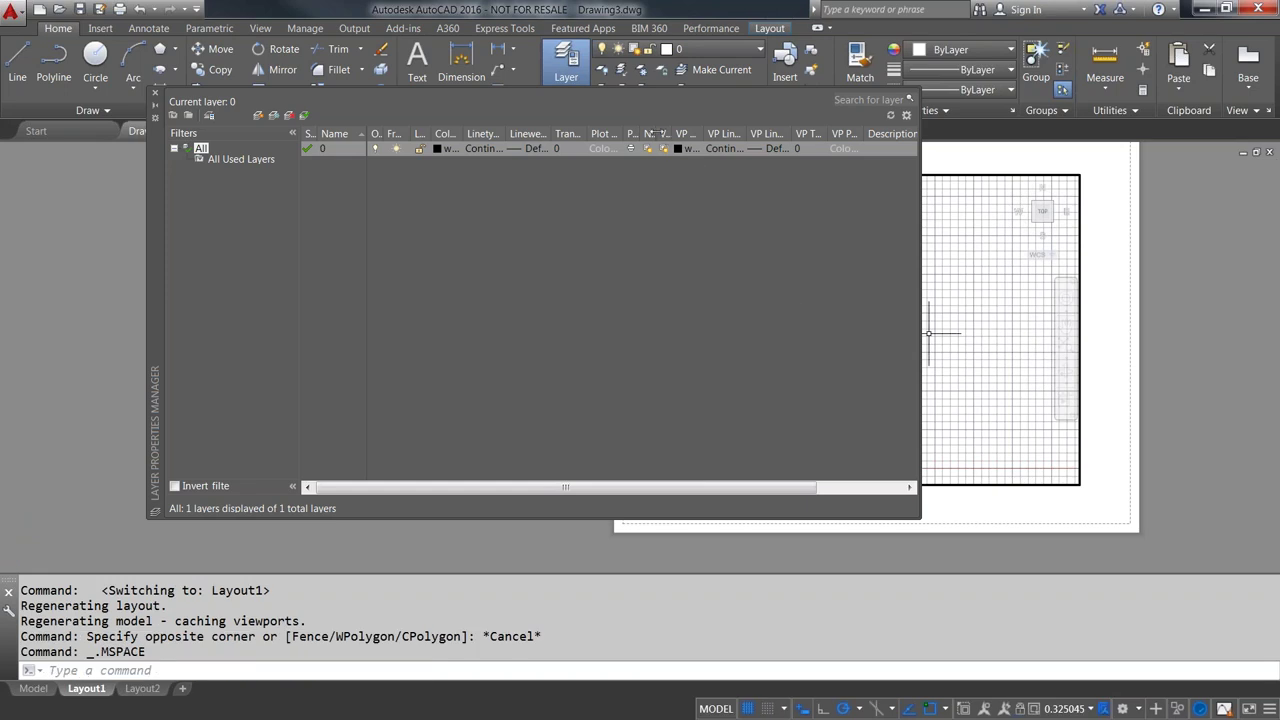
- Add a new layer with the default name Layer1 and select its New VP Freeze setting
drag(660, 134, 714, 130)
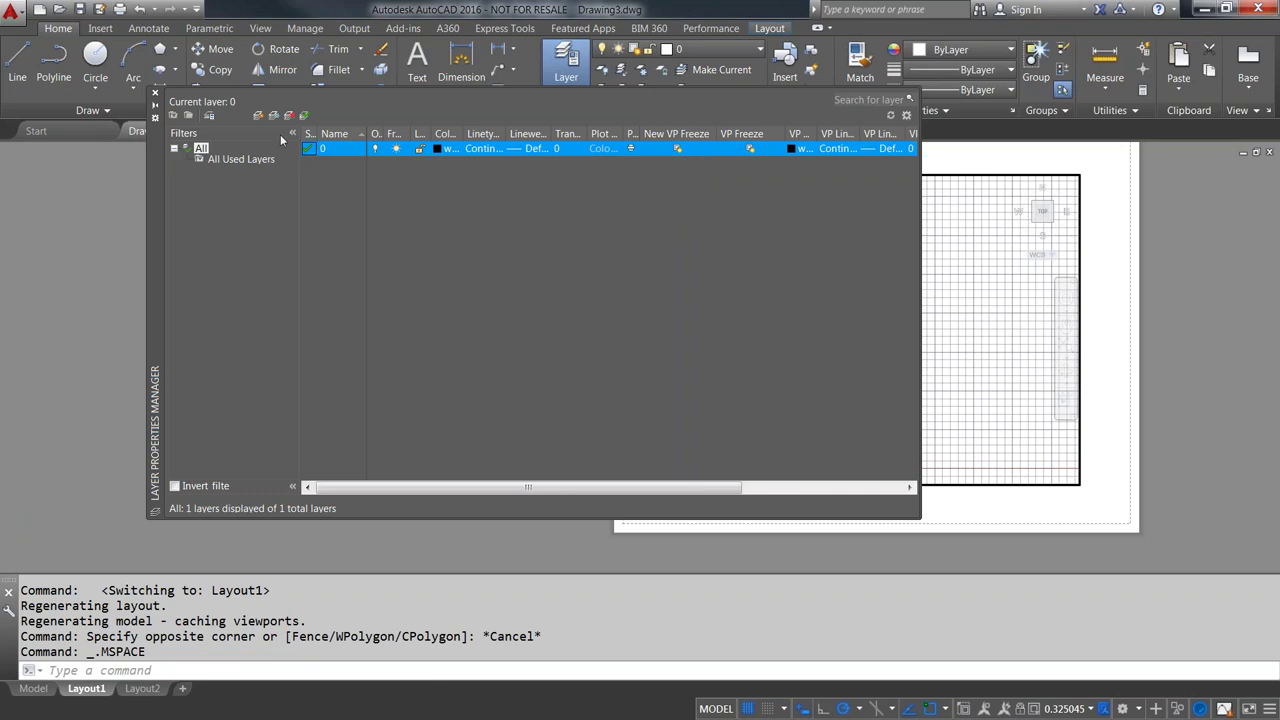
click(258, 115)
click(440, 210)
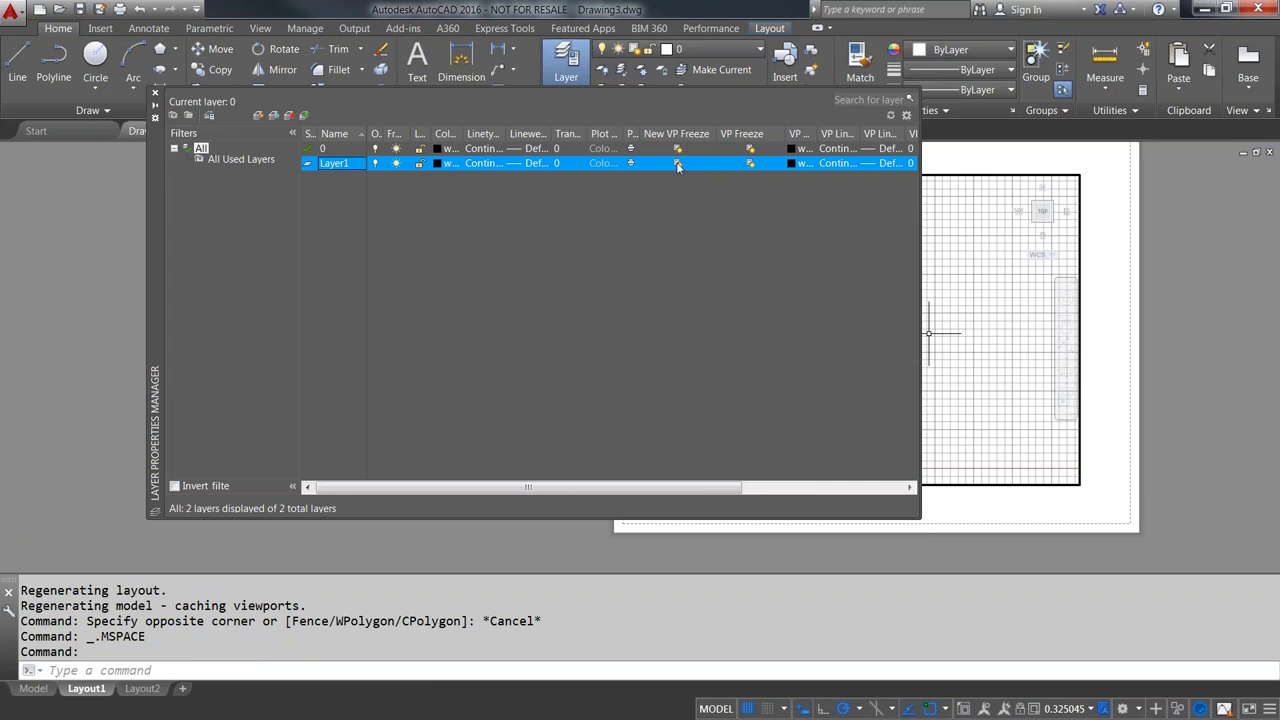
click(675, 166)
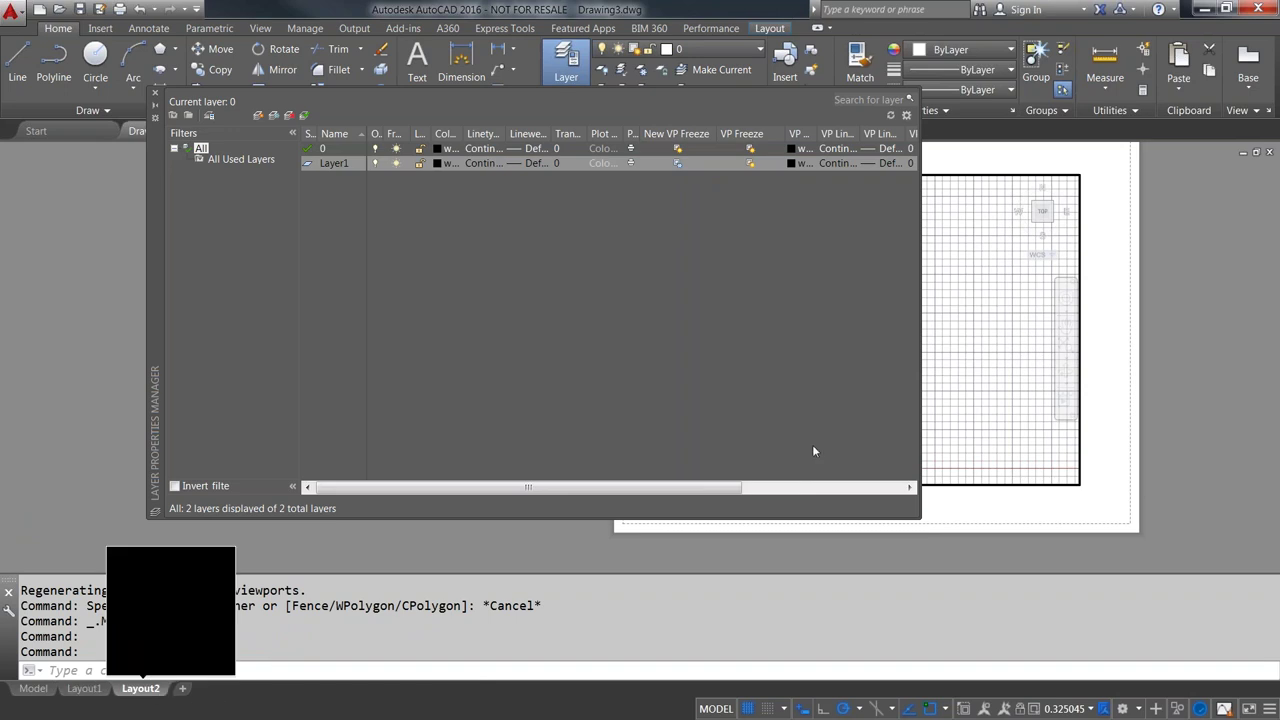
- On Layout2, window-select the default viewport and erase it
click(156, 689)
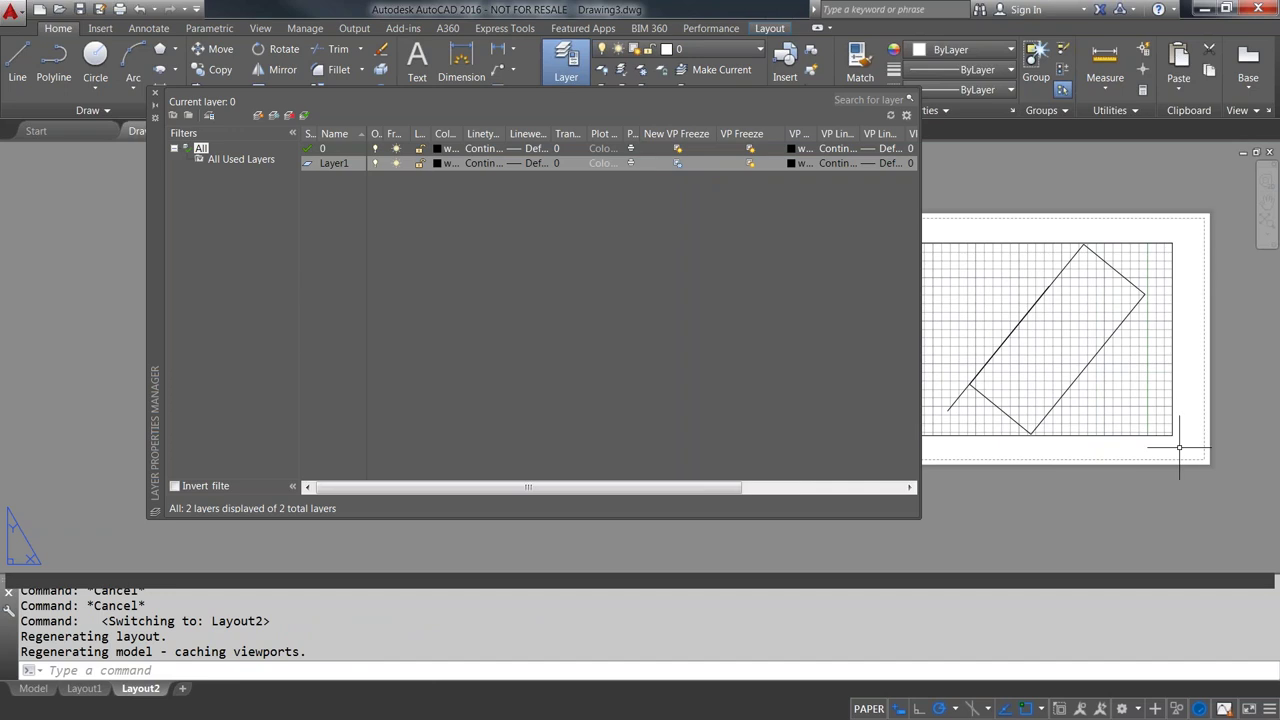
click(1178, 441)
click(1106, 380)
key(Delete)
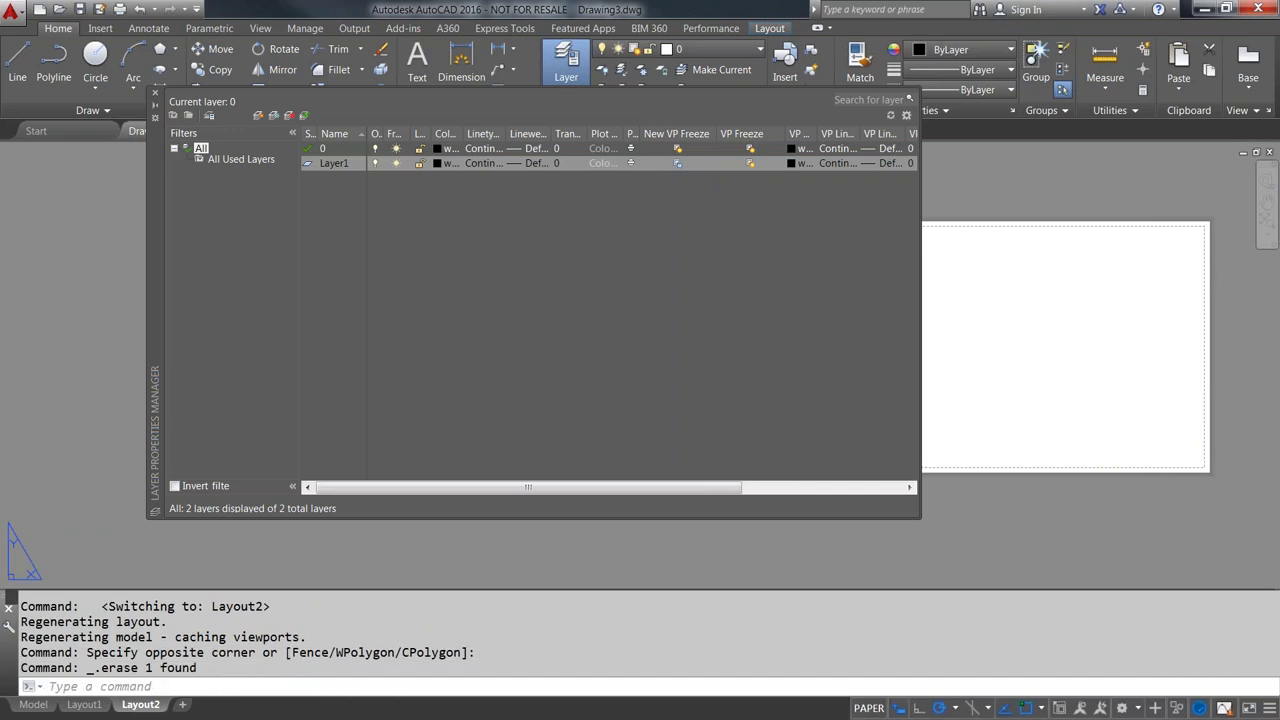
- Draw a single new viewport with VPORTS showing the rotated rectangle, then activate it
text(vports)
key(Return)
click(686, 529)
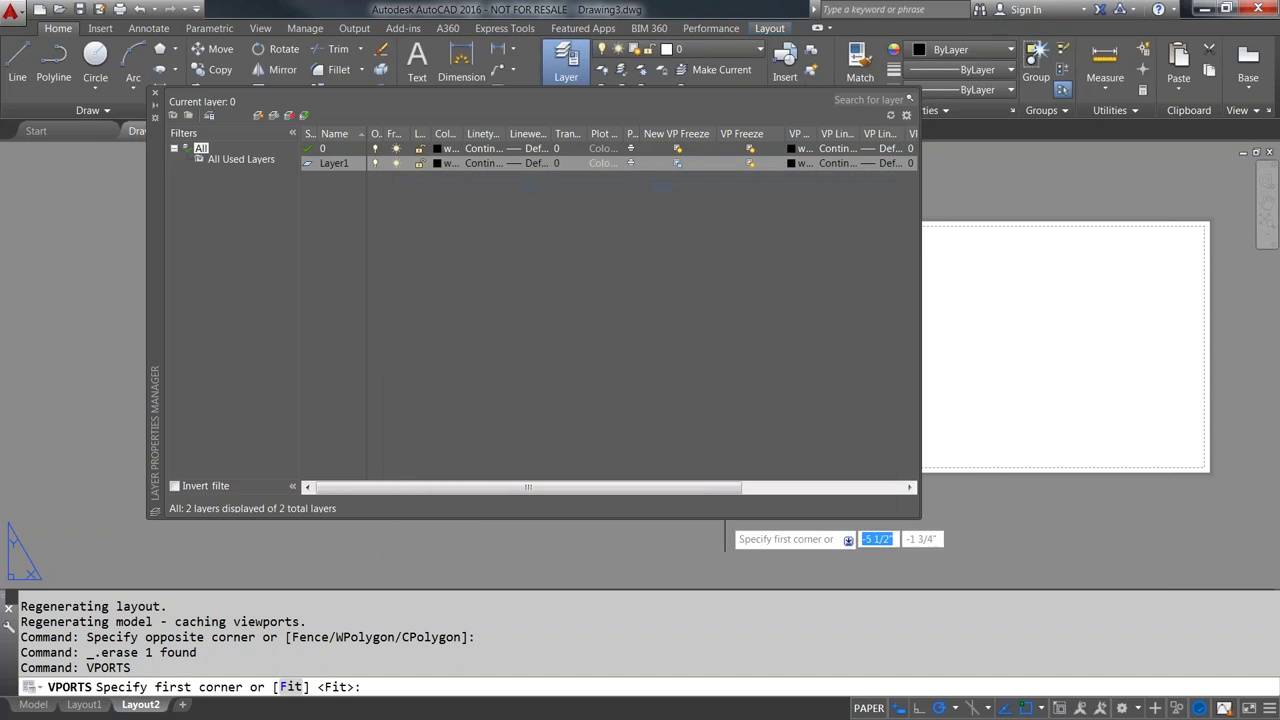
click(953, 263)
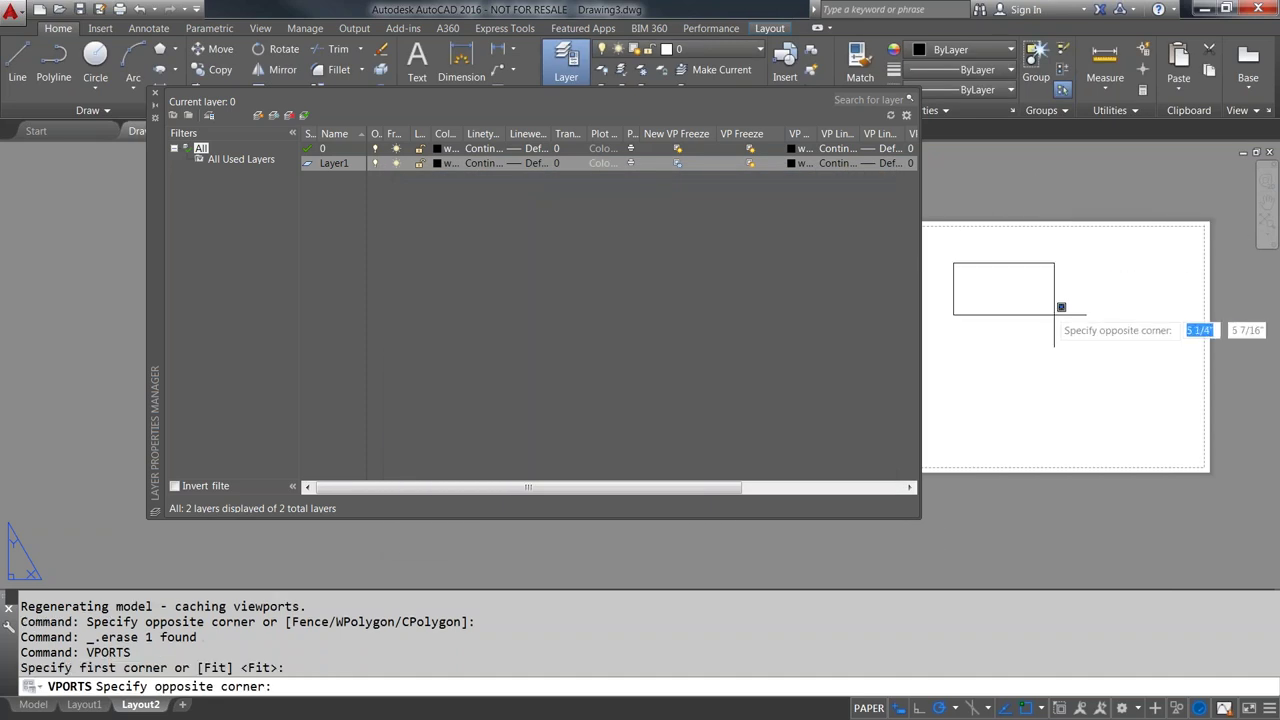
click(1182, 444)
double_click(1016, 328)
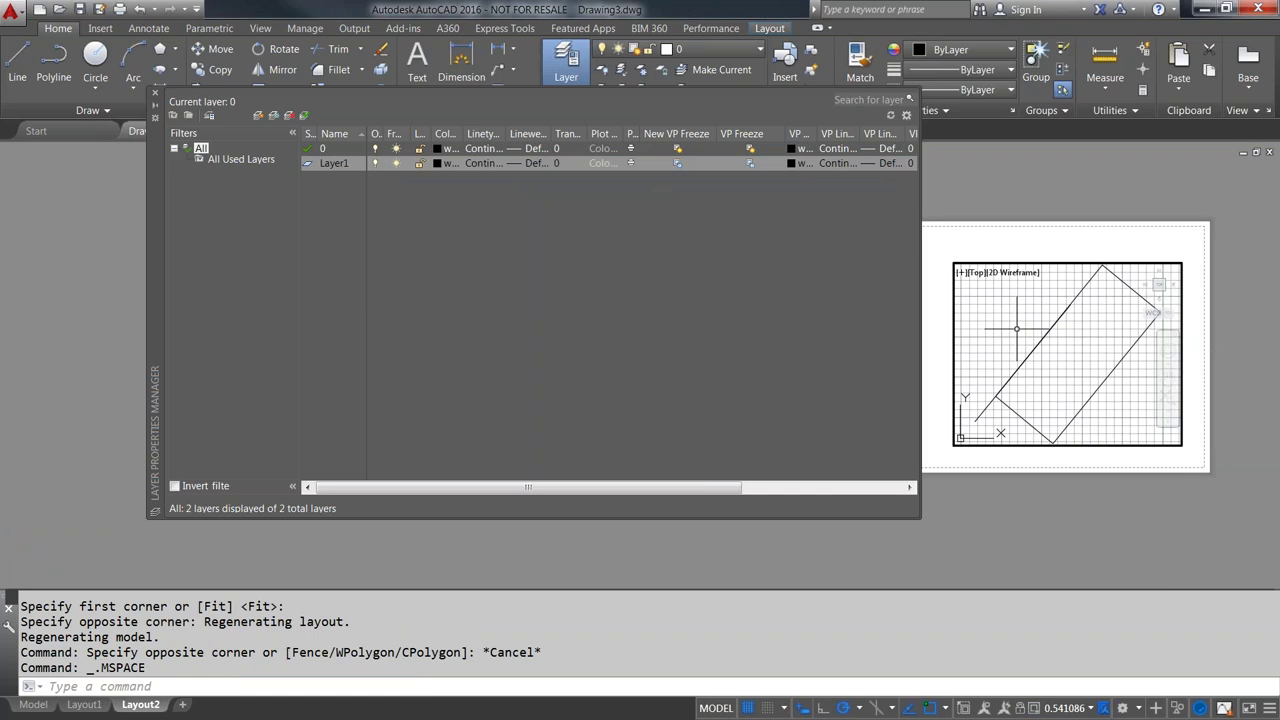